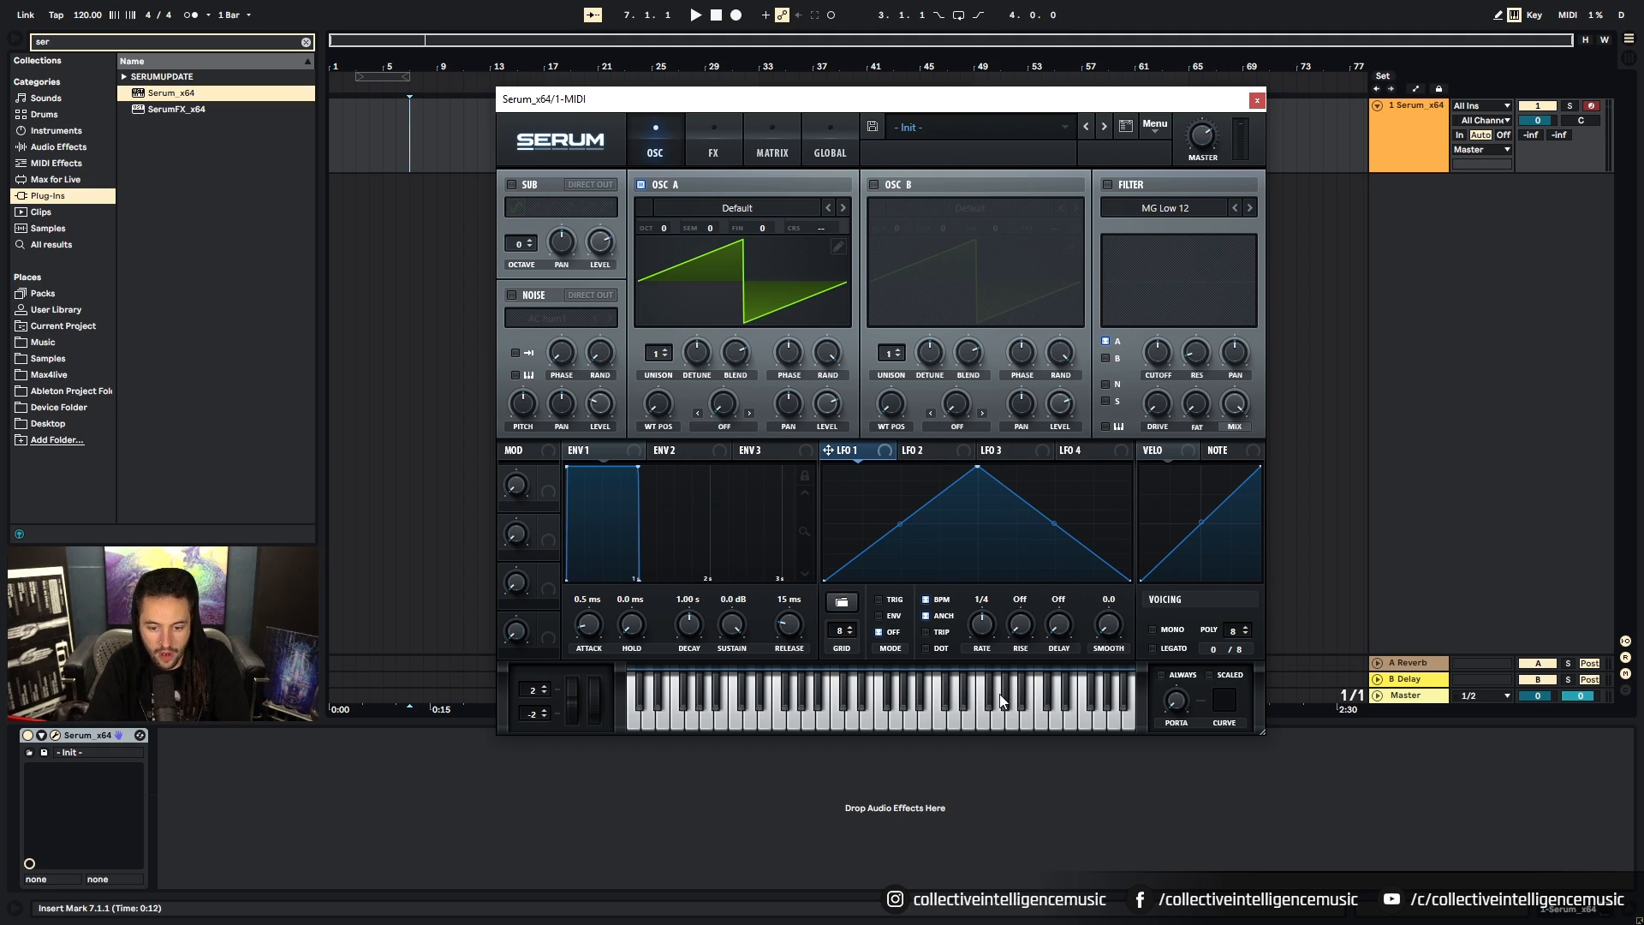
pyautogui.click(853, 603)
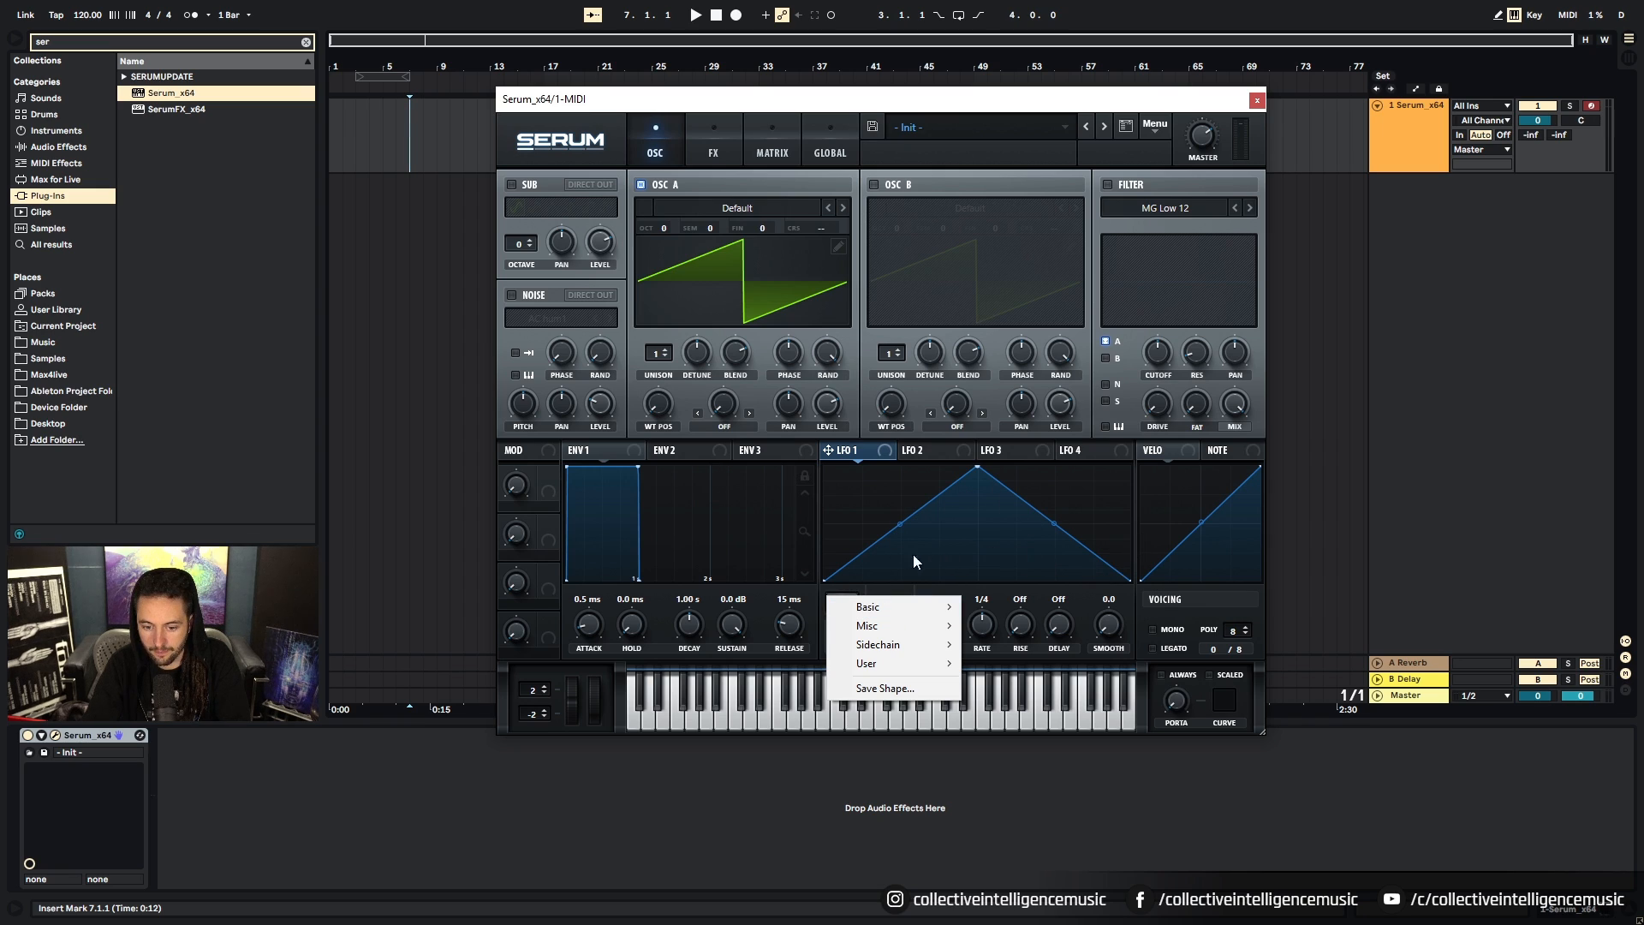
pyautogui.click(853, 522)
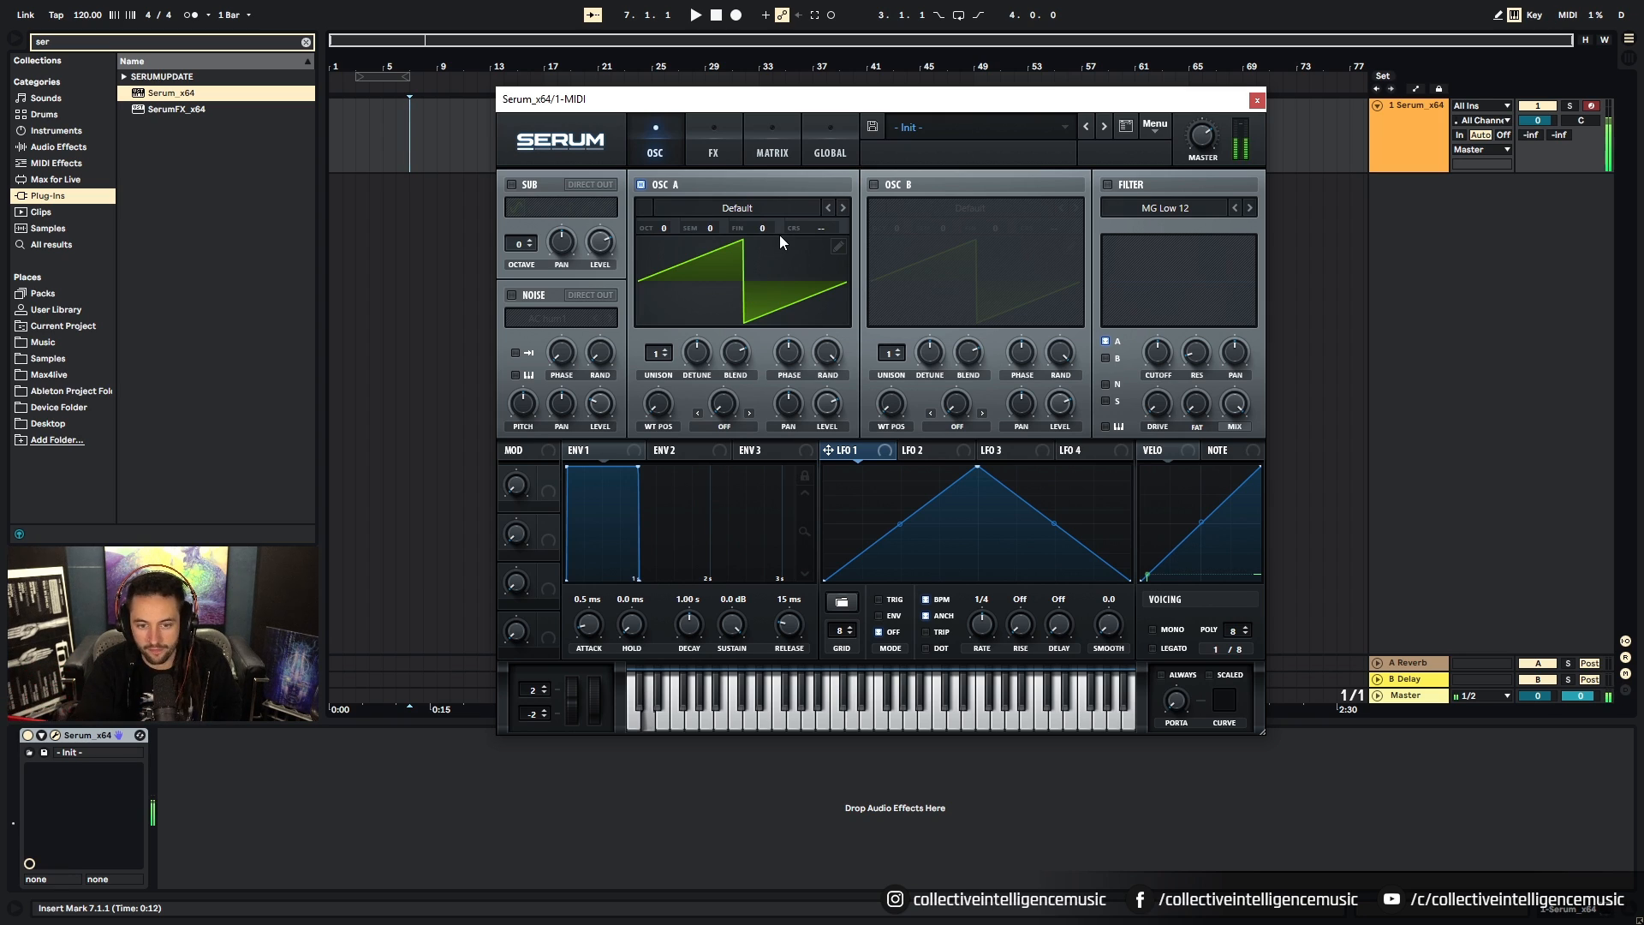
# Step: Enable the filter, set its type to Band 24, and raise its resonance
pyautogui.click(1108, 184)
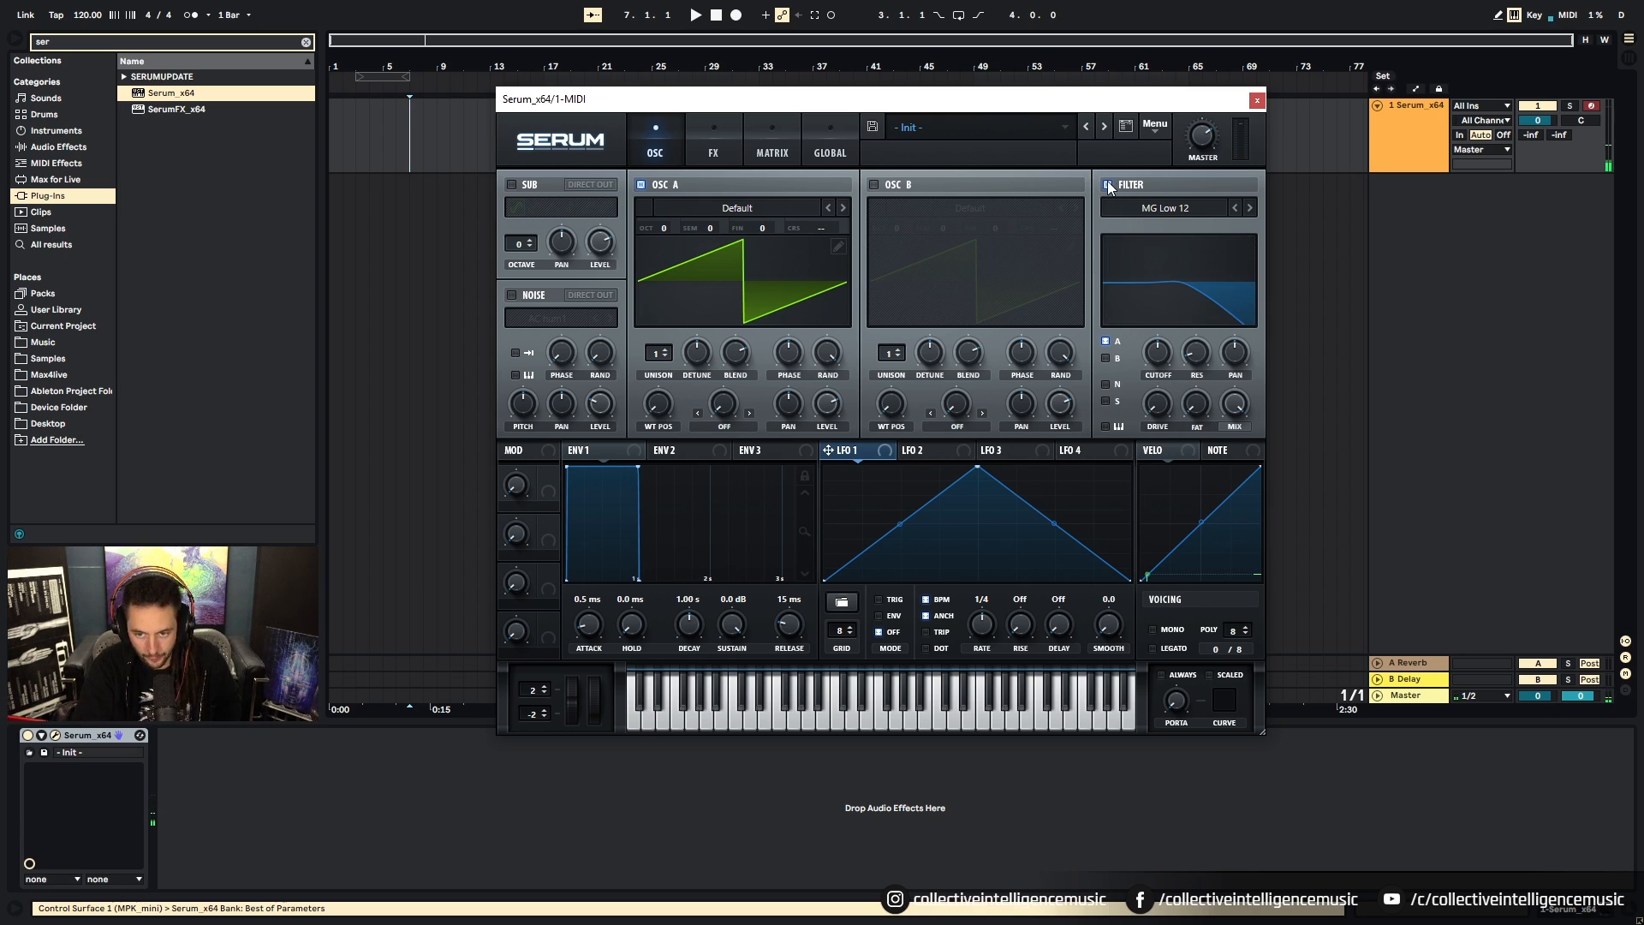
pyautogui.click(1165, 208)
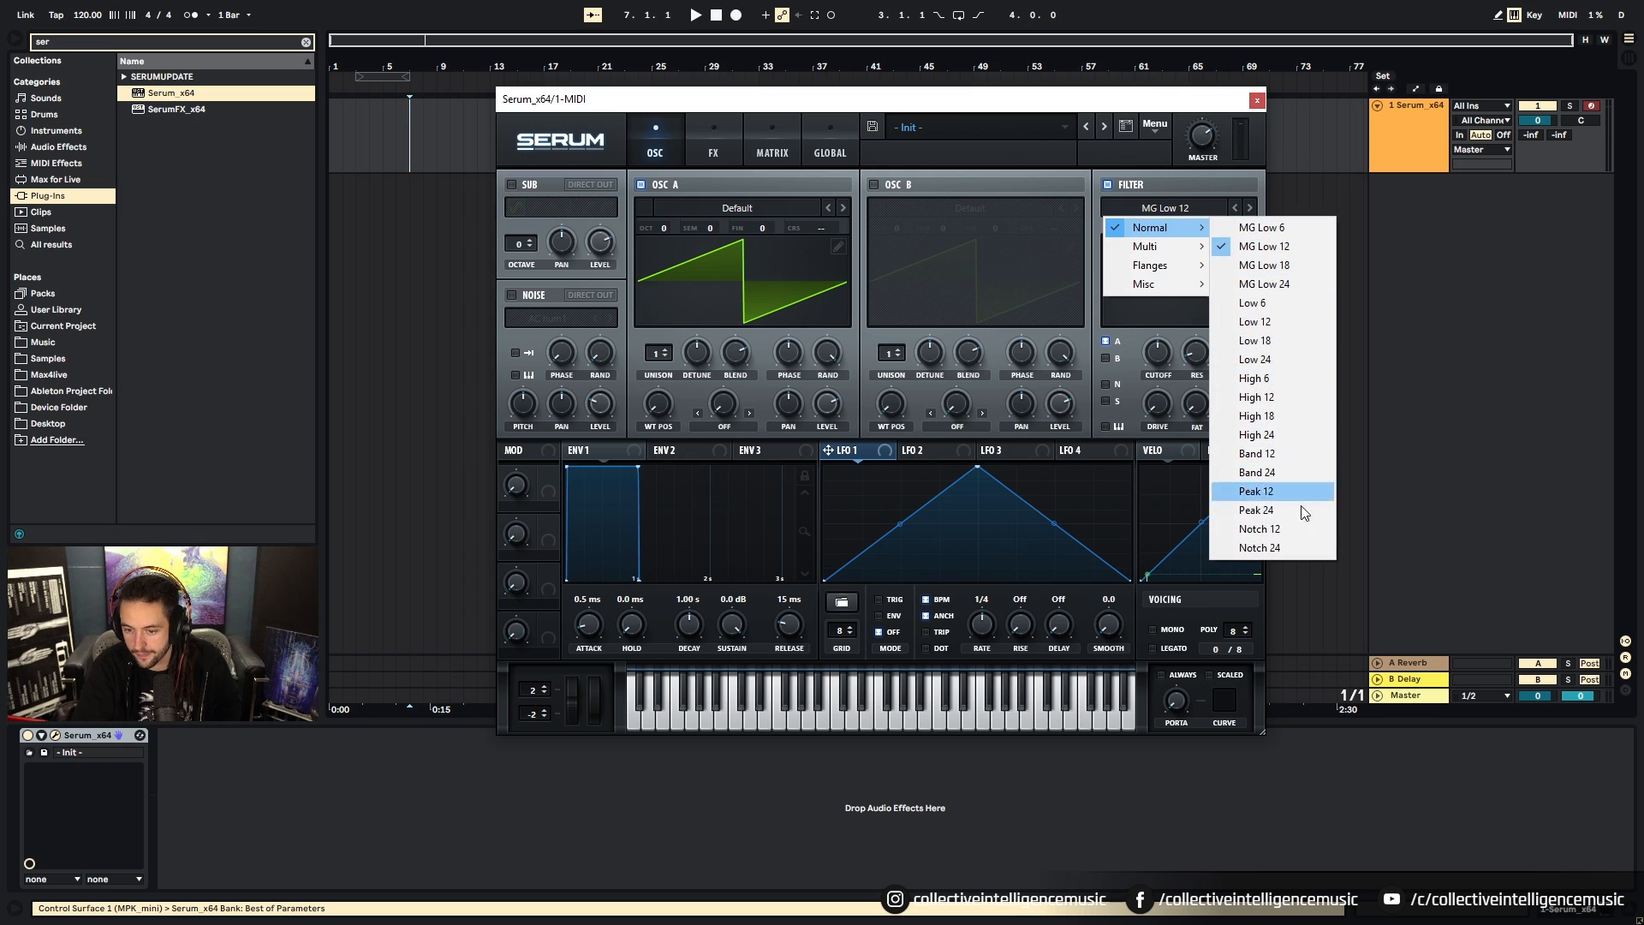
pyautogui.click(1265, 473)
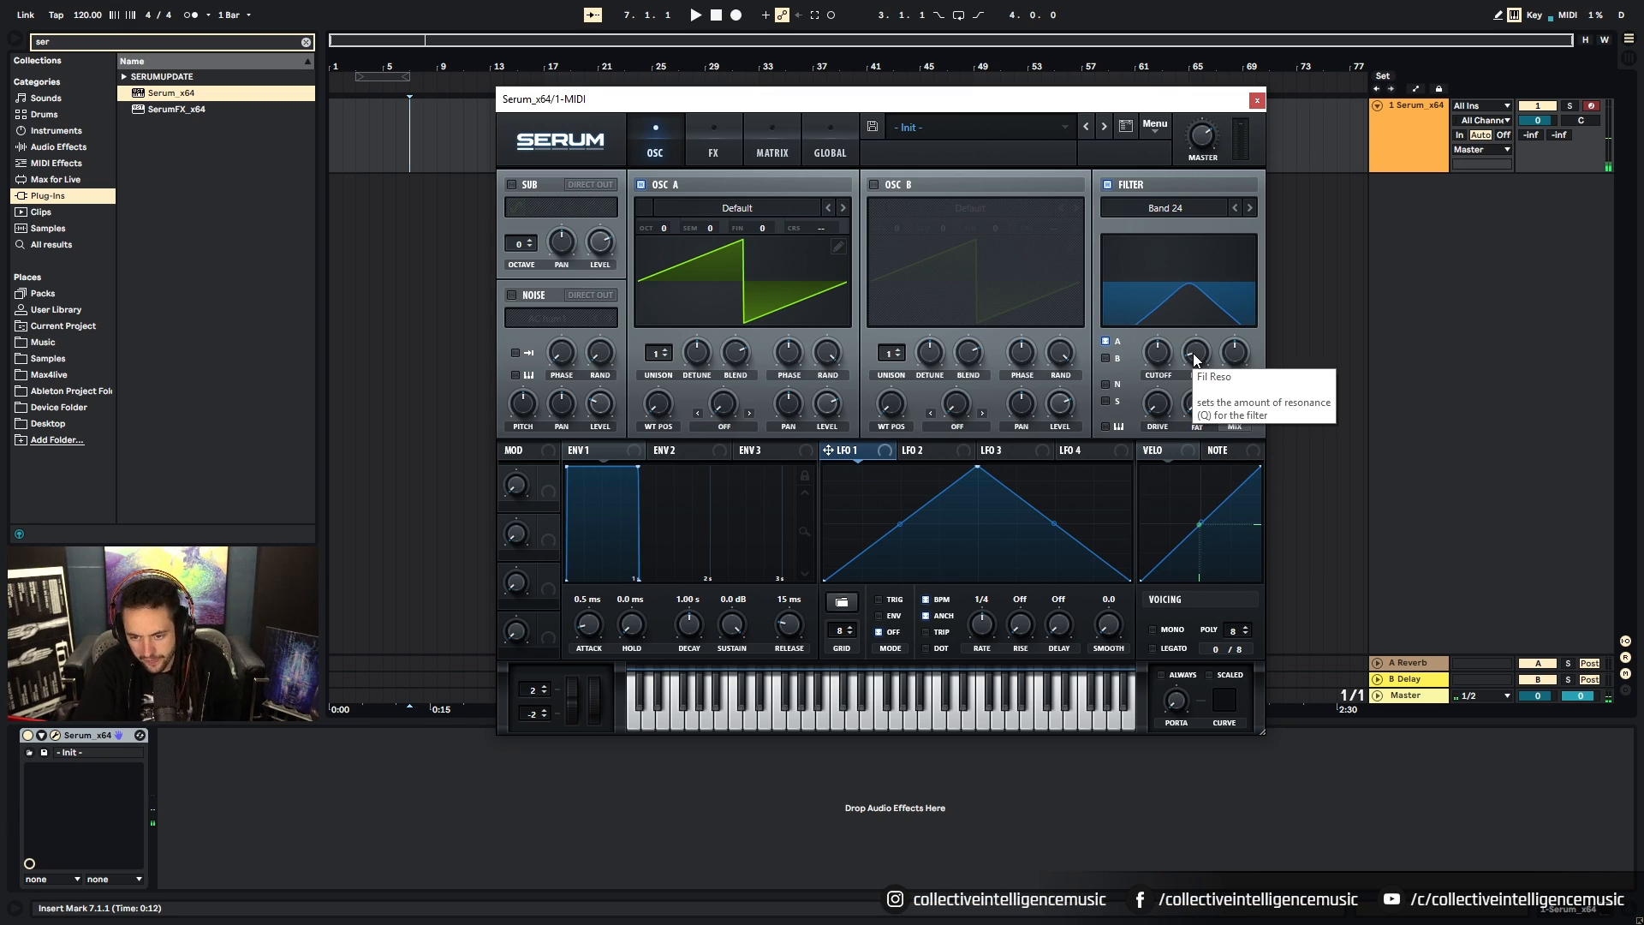
pyautogui.moveTo(1197, 359); pyautogui.dragTo(1210, 275)
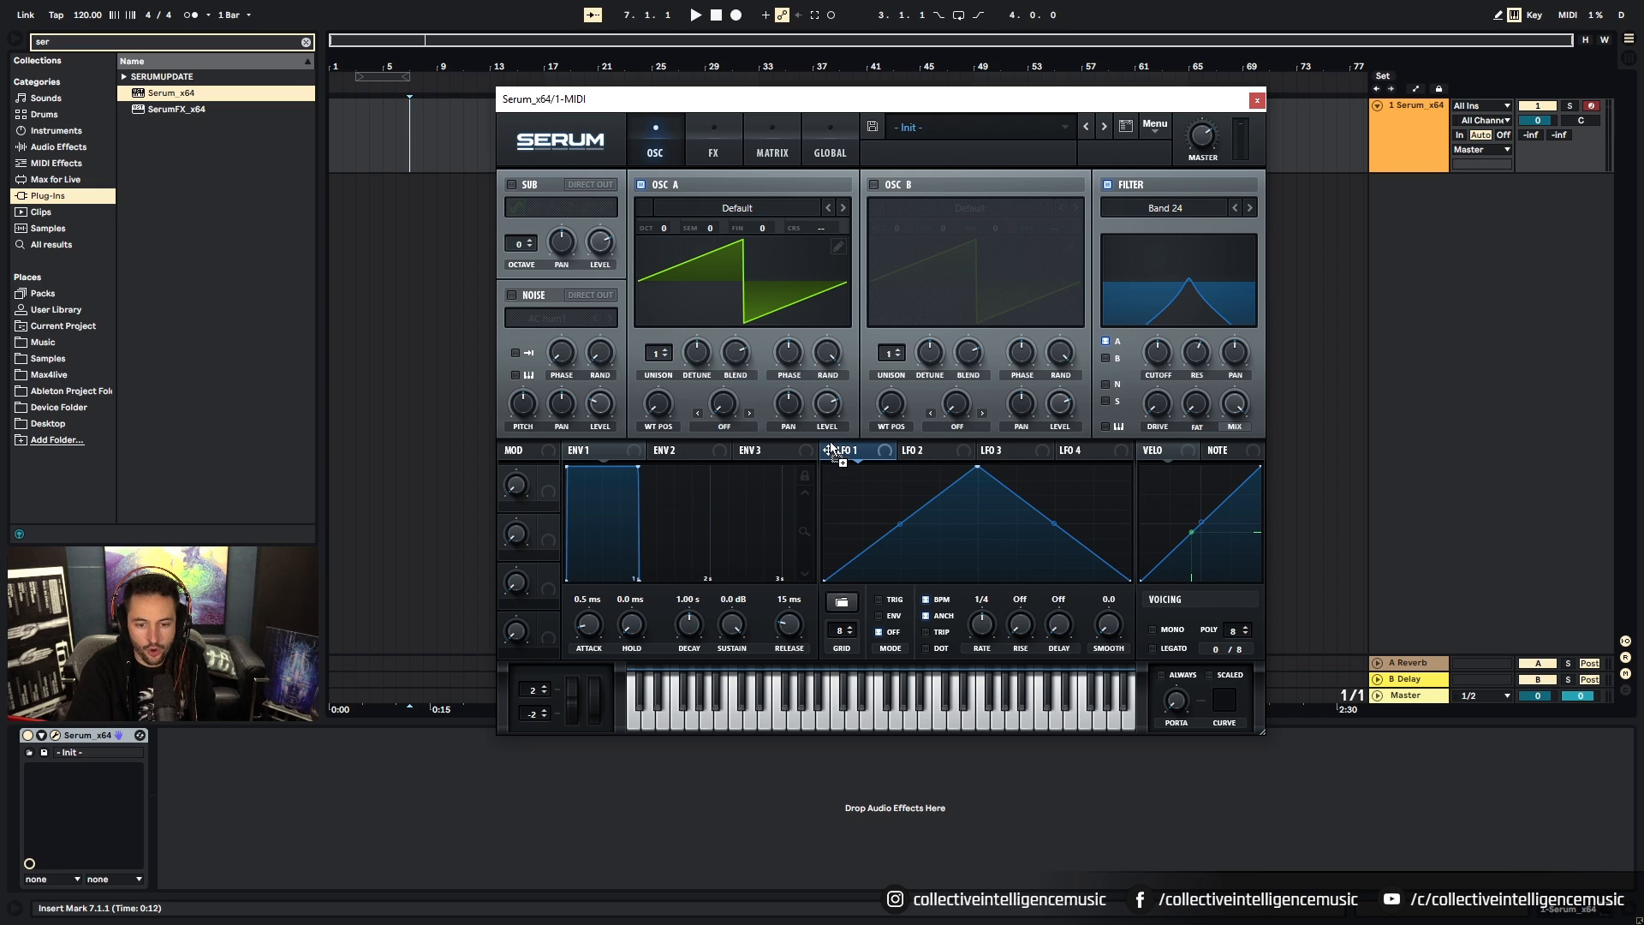
# Step: Assign LFO 1 as a modulator of the filter cutoff
pyautogui.moveTo(830, 443); pyautogui.dragTo(938, 338)
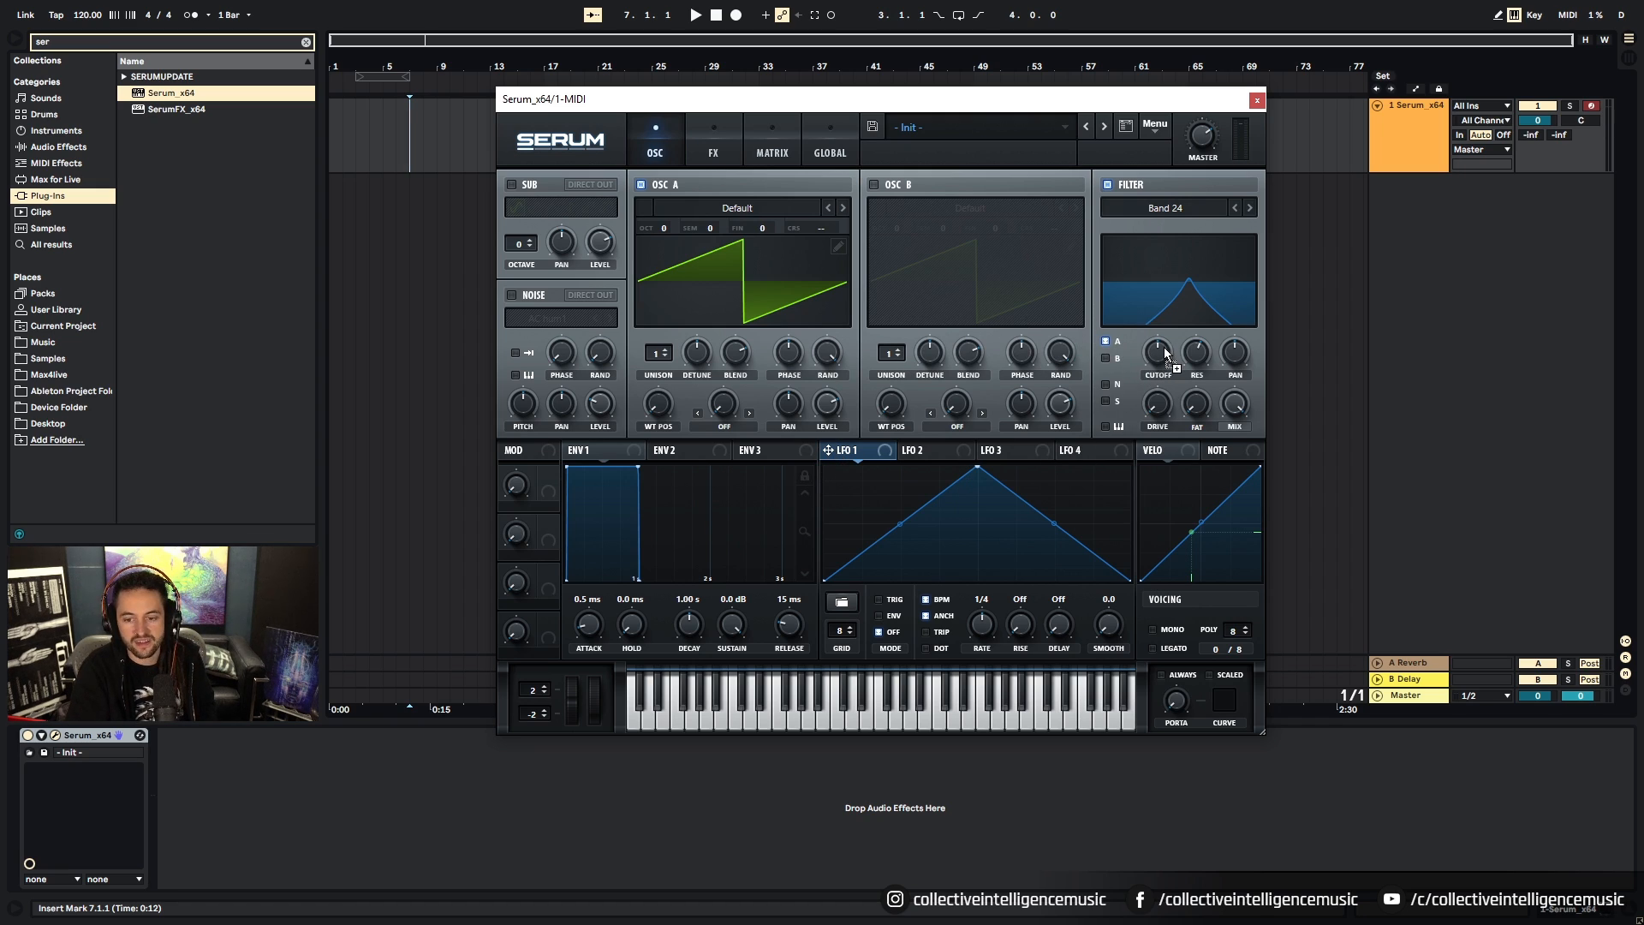
pyautogui.moveTo(1153, 348); pyautogui.dragTo(1051, 441)
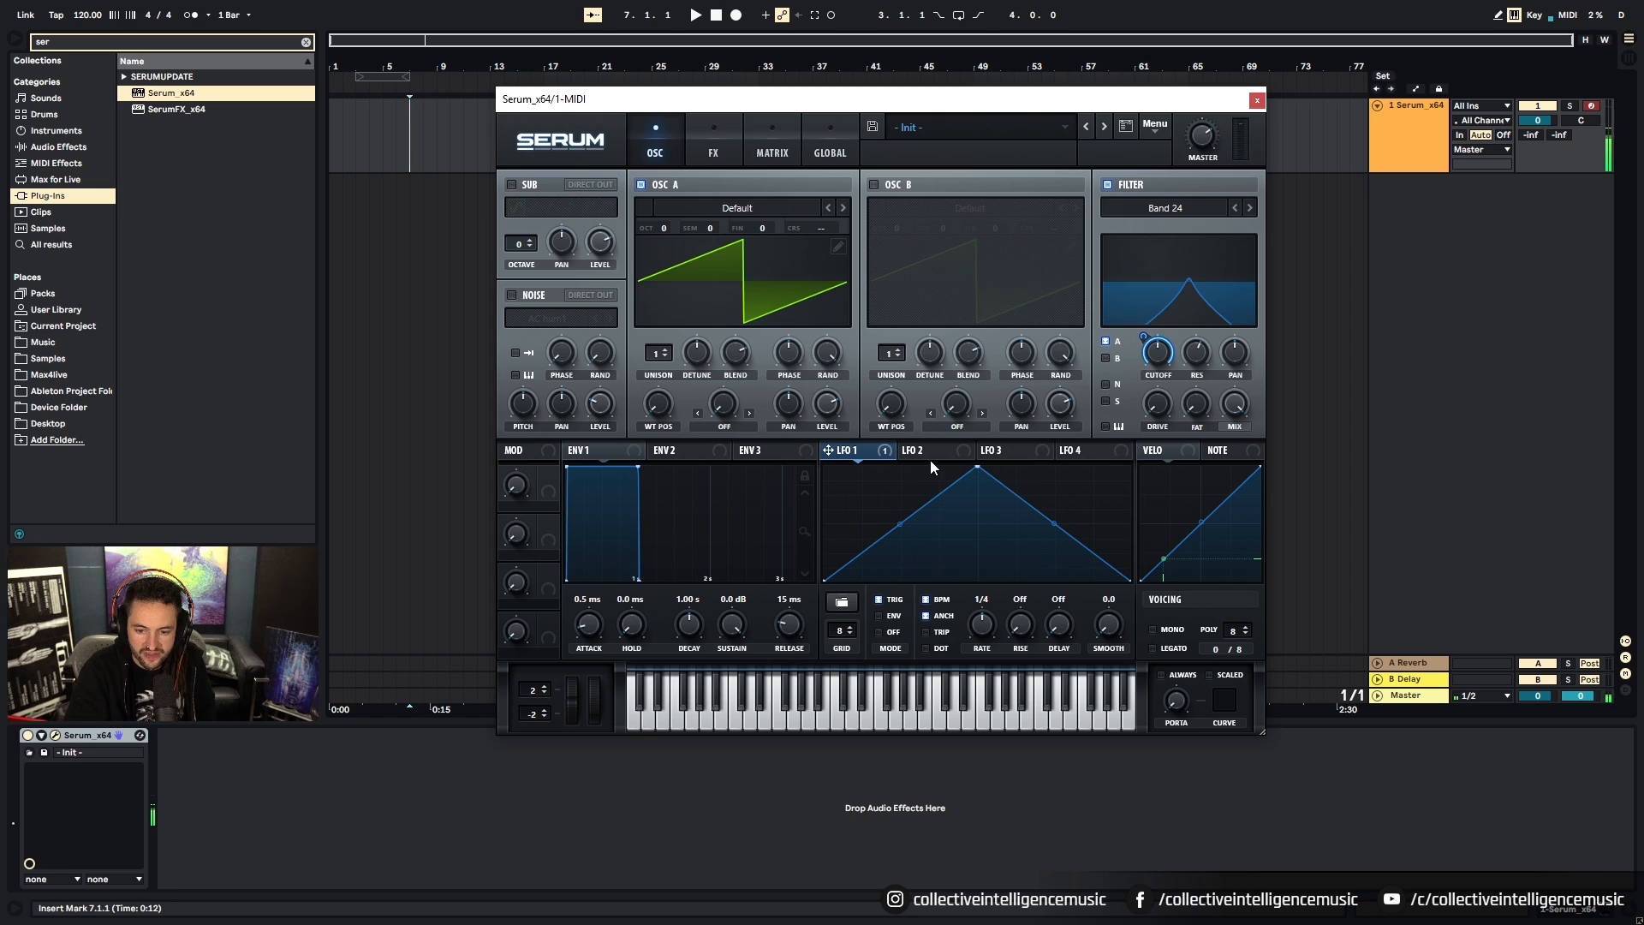
pyautogui.moveTo(977, 469)
pyautogui.mouseDown()
pyautogui.moveTo(904, 522)
pyautogui.moveTo(1086, 523)
pyautogui.moveTo(1139, 466)
pyautogui.moveTo(847, 471)
pyautogui.moveTo(798, 485)
pyautogui.moveTo(804, 543)
pyautogui.moveTo(844, 551)
pyautogui.moveTo(1010, 503)
pyautogui.moveTo(962, 461)
pyautogui.moveTo(979, 445)
pyautogui.mouseUp()
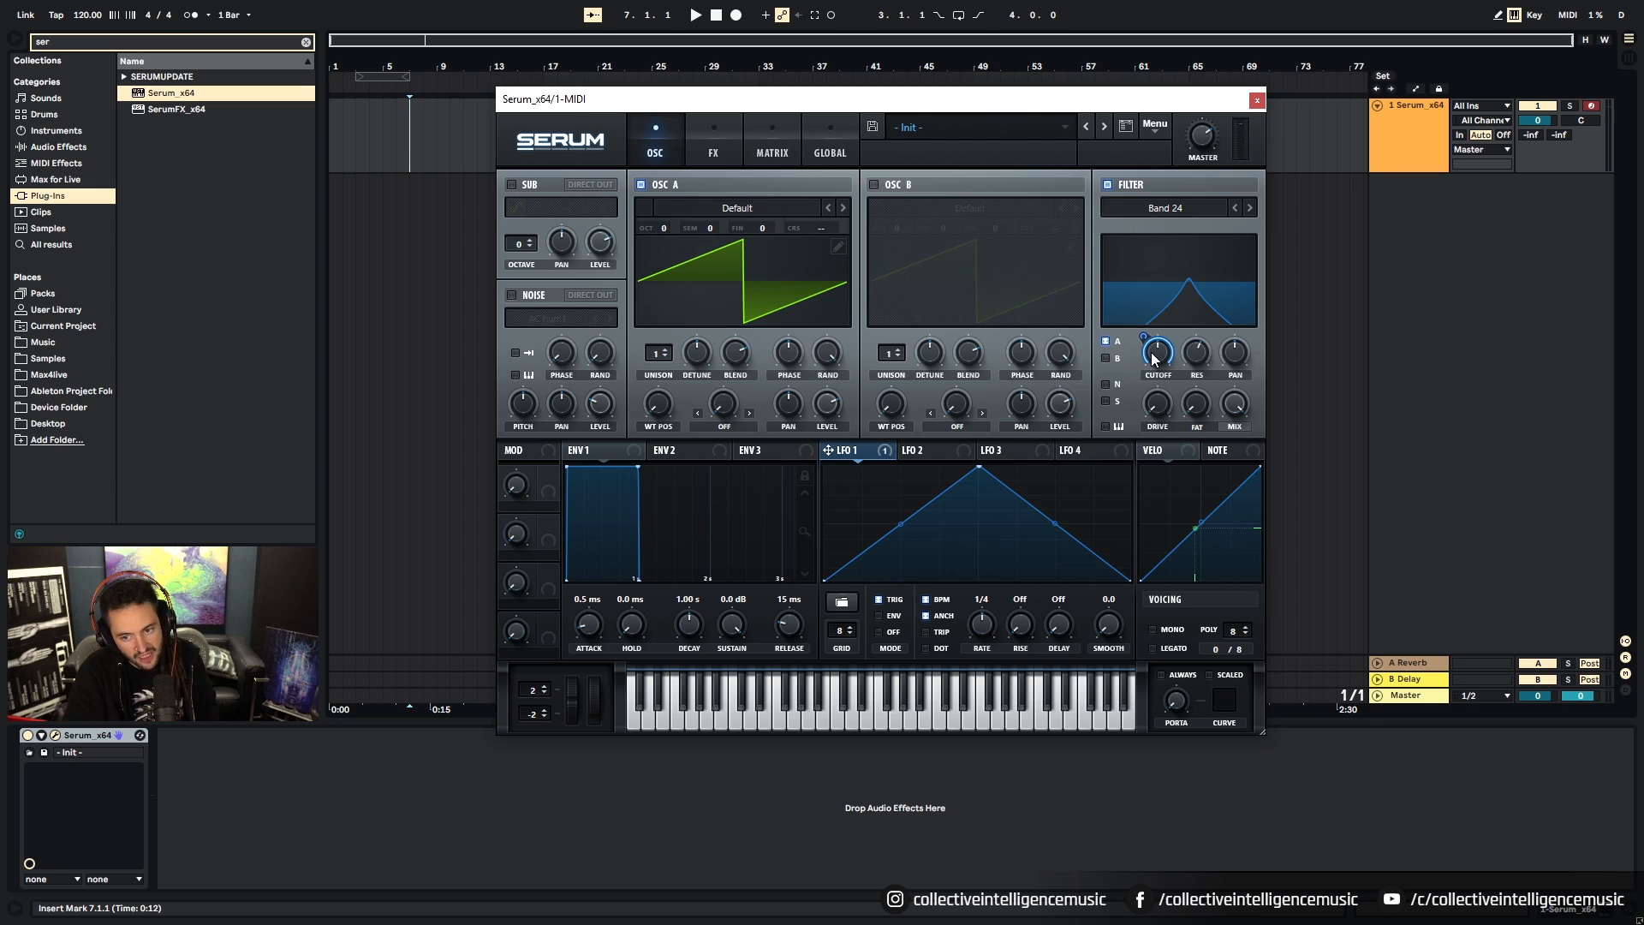
# Step: Adjust the depth of LFO 1's modulation on the filter cutoff
pyautogui.moveTo(1158, 350)
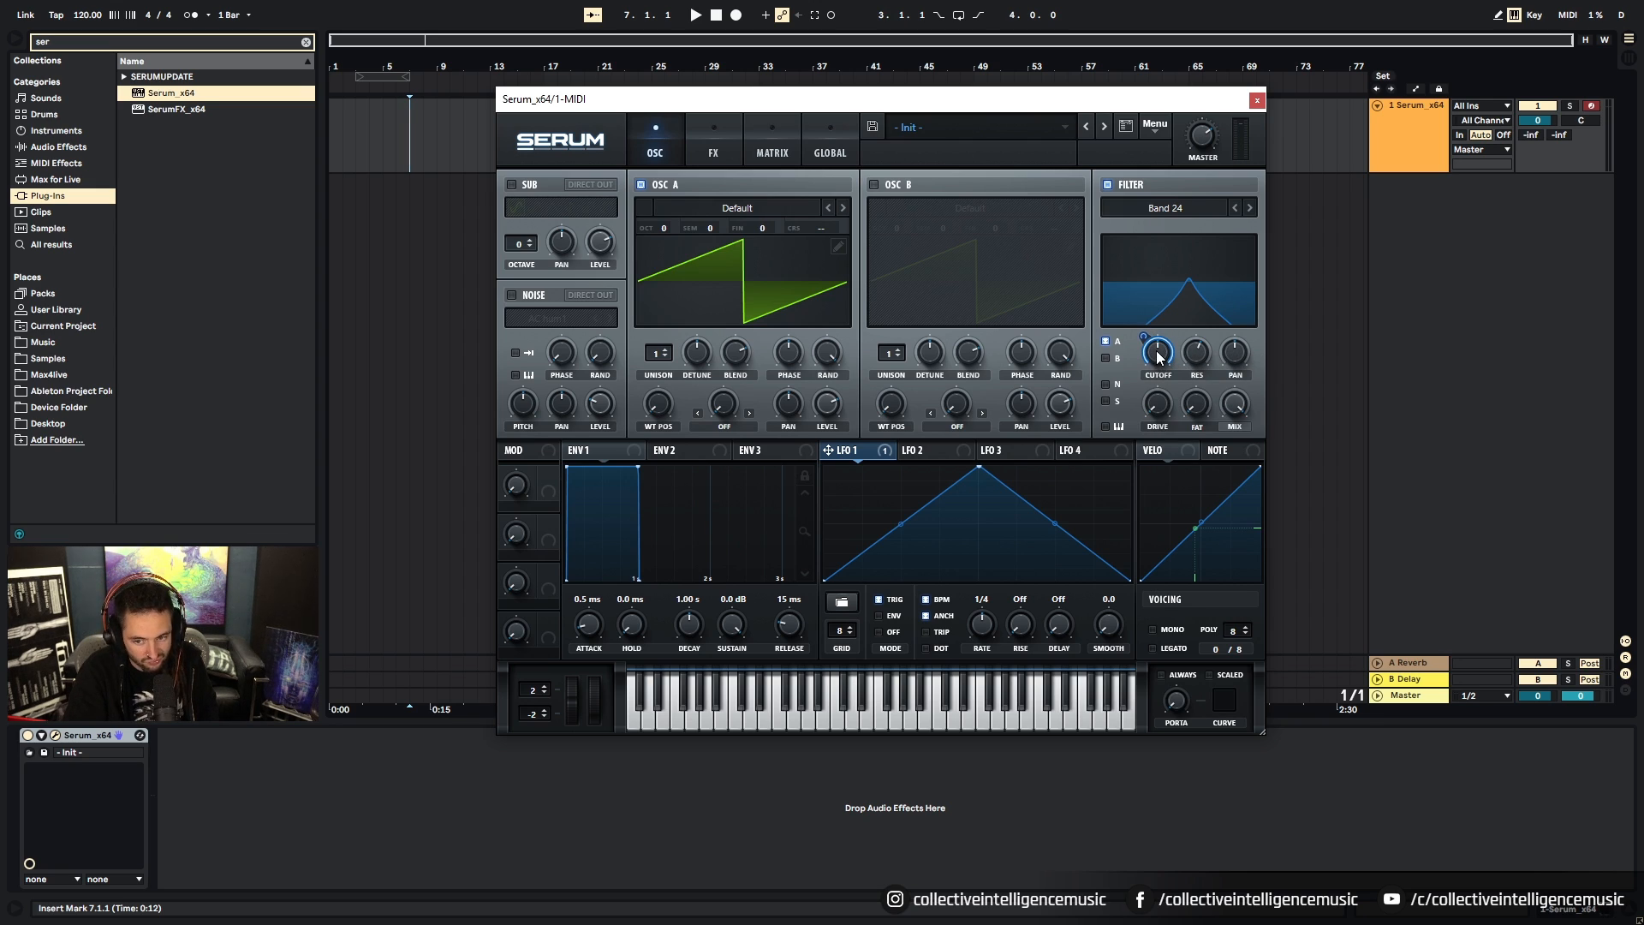
pyautogui.rightClick(1158, 352)
pyautogui.click(1138, 351)
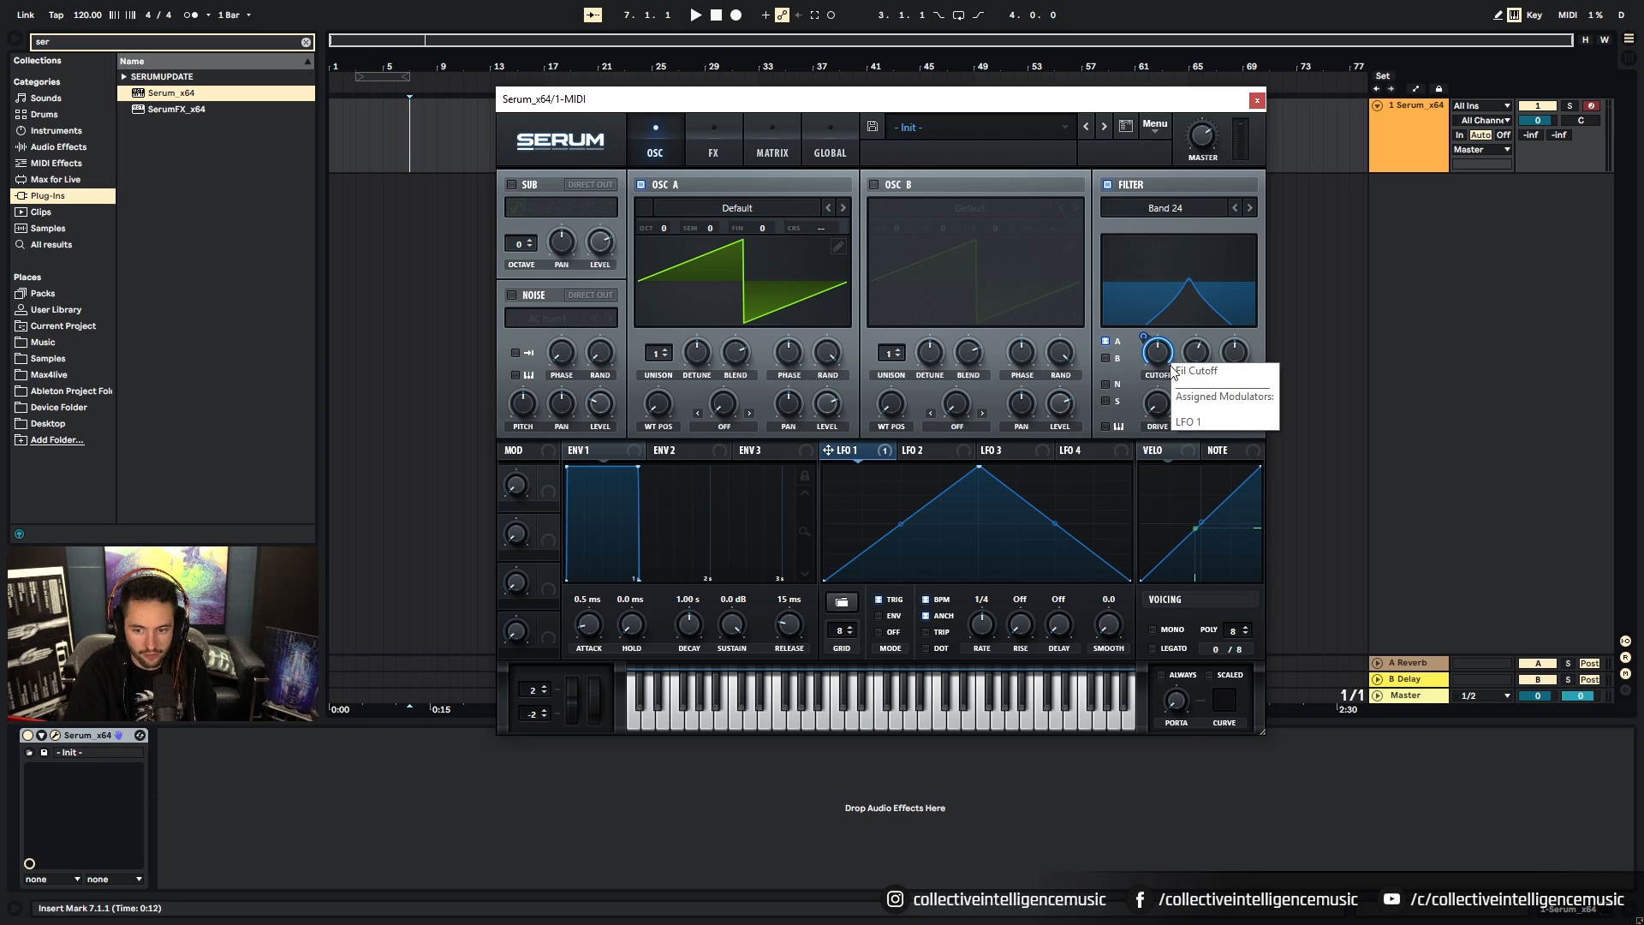
pyautogui.moveTo(1143, 334); pyautogui.dragTo(1150, 414)
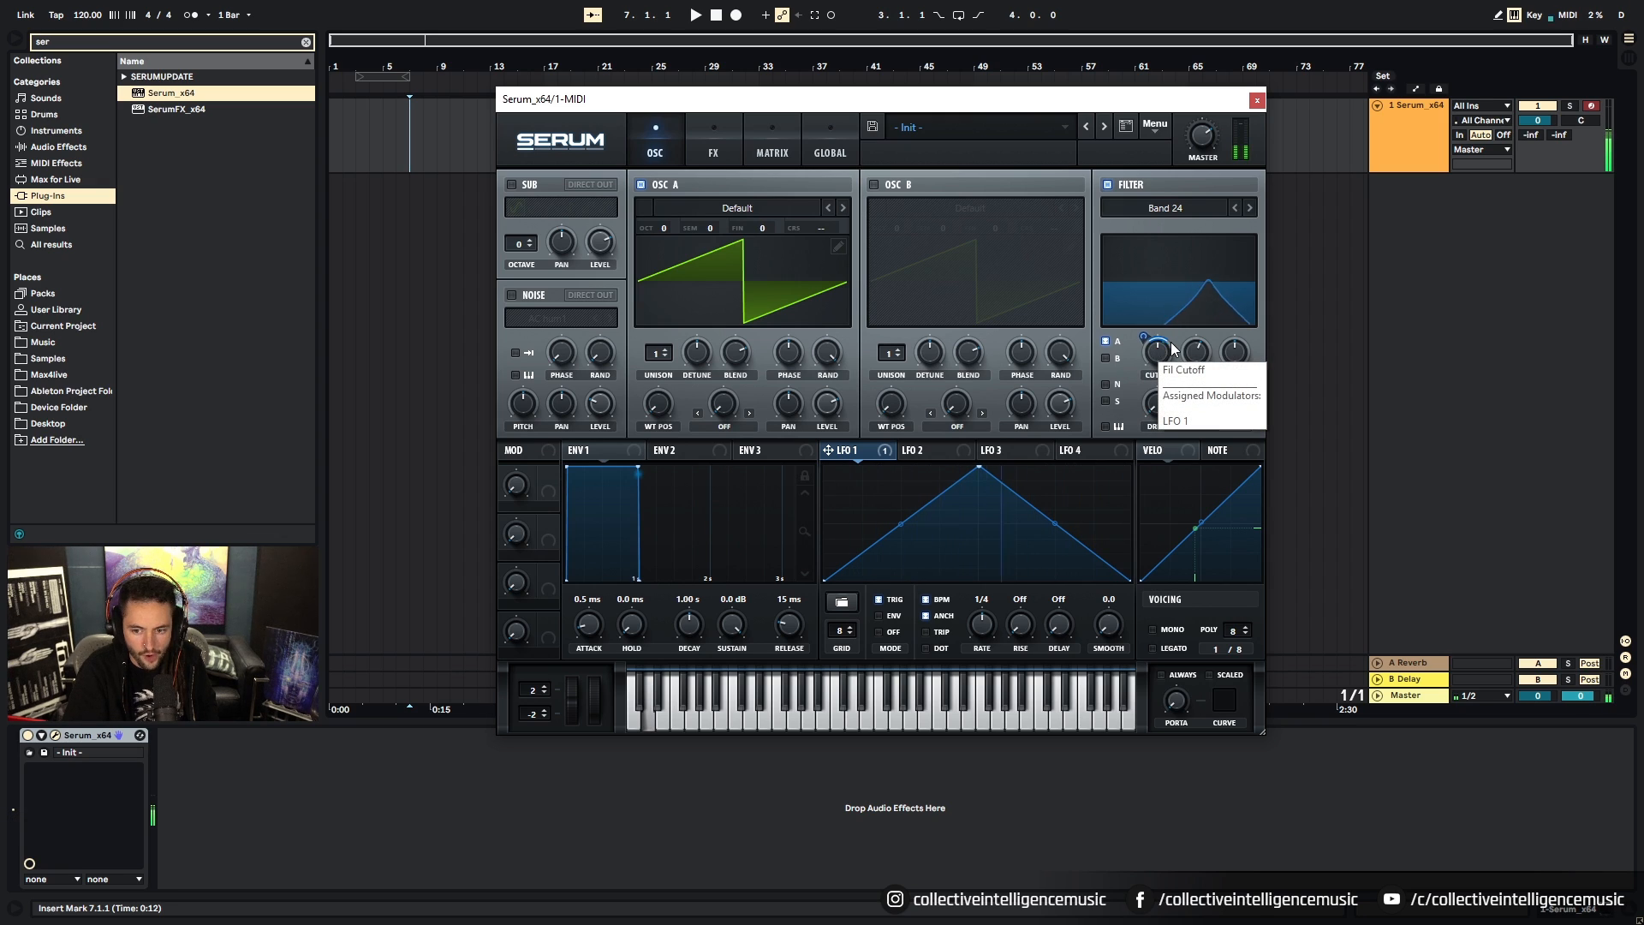
pyautogui.moveTo(1148, 342)
pyautogui.mouseDown()
pyautogui.moveTo(1148, 289)
pyautogui.moveTo(1139, 322)
pyautogui.mouseUp()
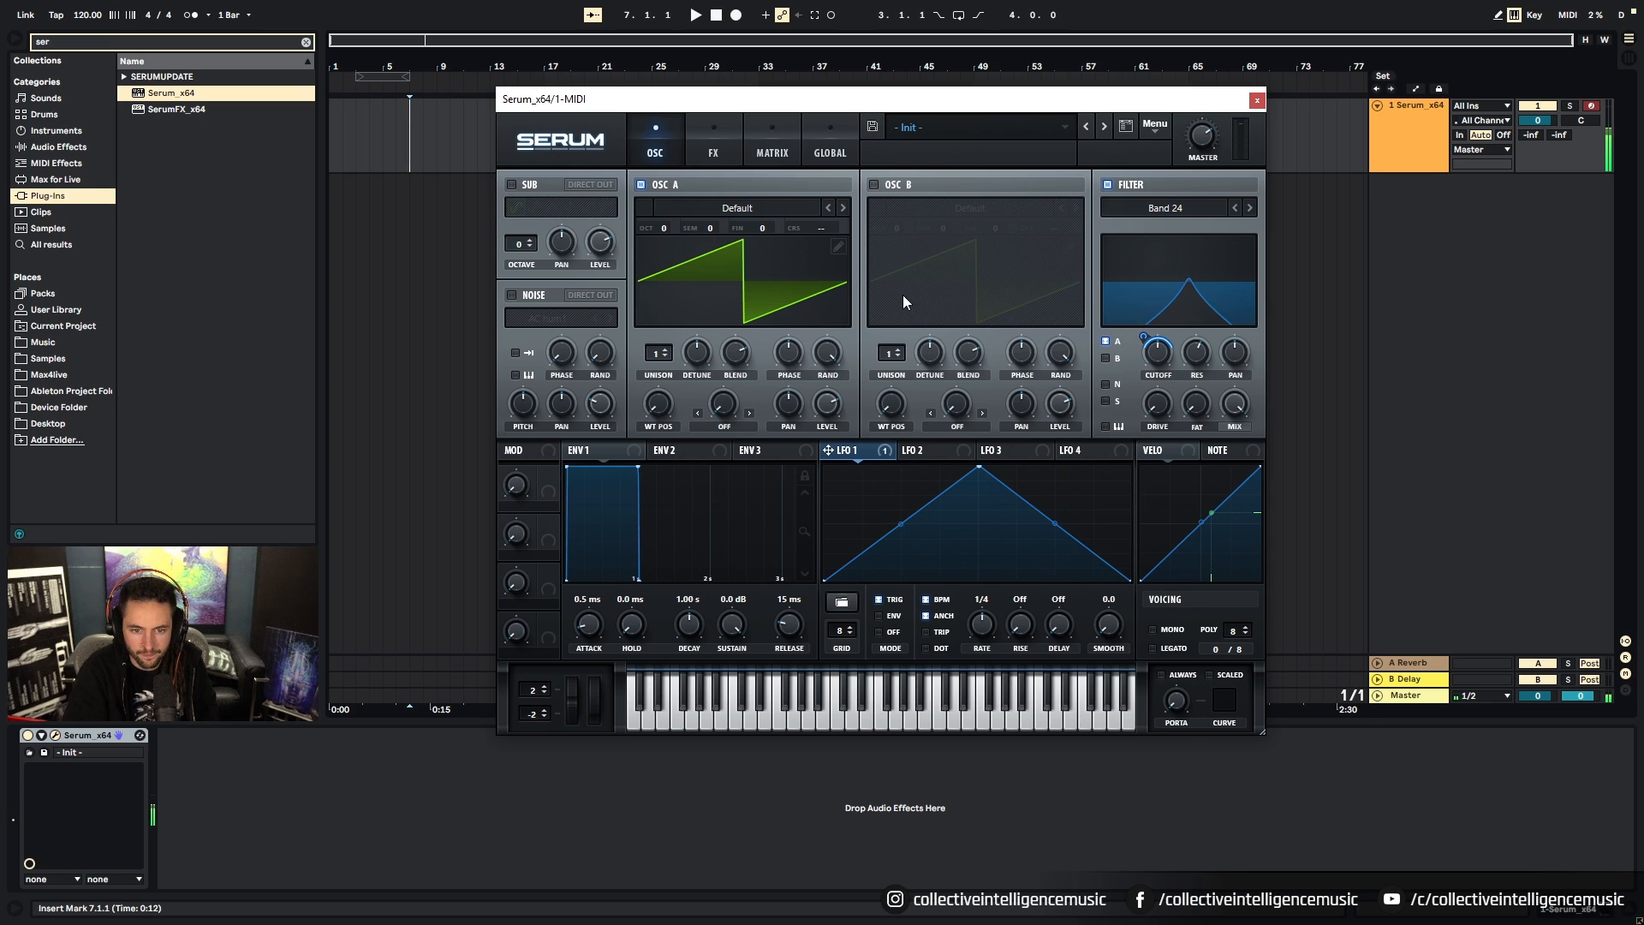
# Step: Make LFO 1's modulation of the filter cutoff unipolar in the modulation matrix, and lower the cutoff with the modulation sweeping upward
pyautogui.click(769, 136)
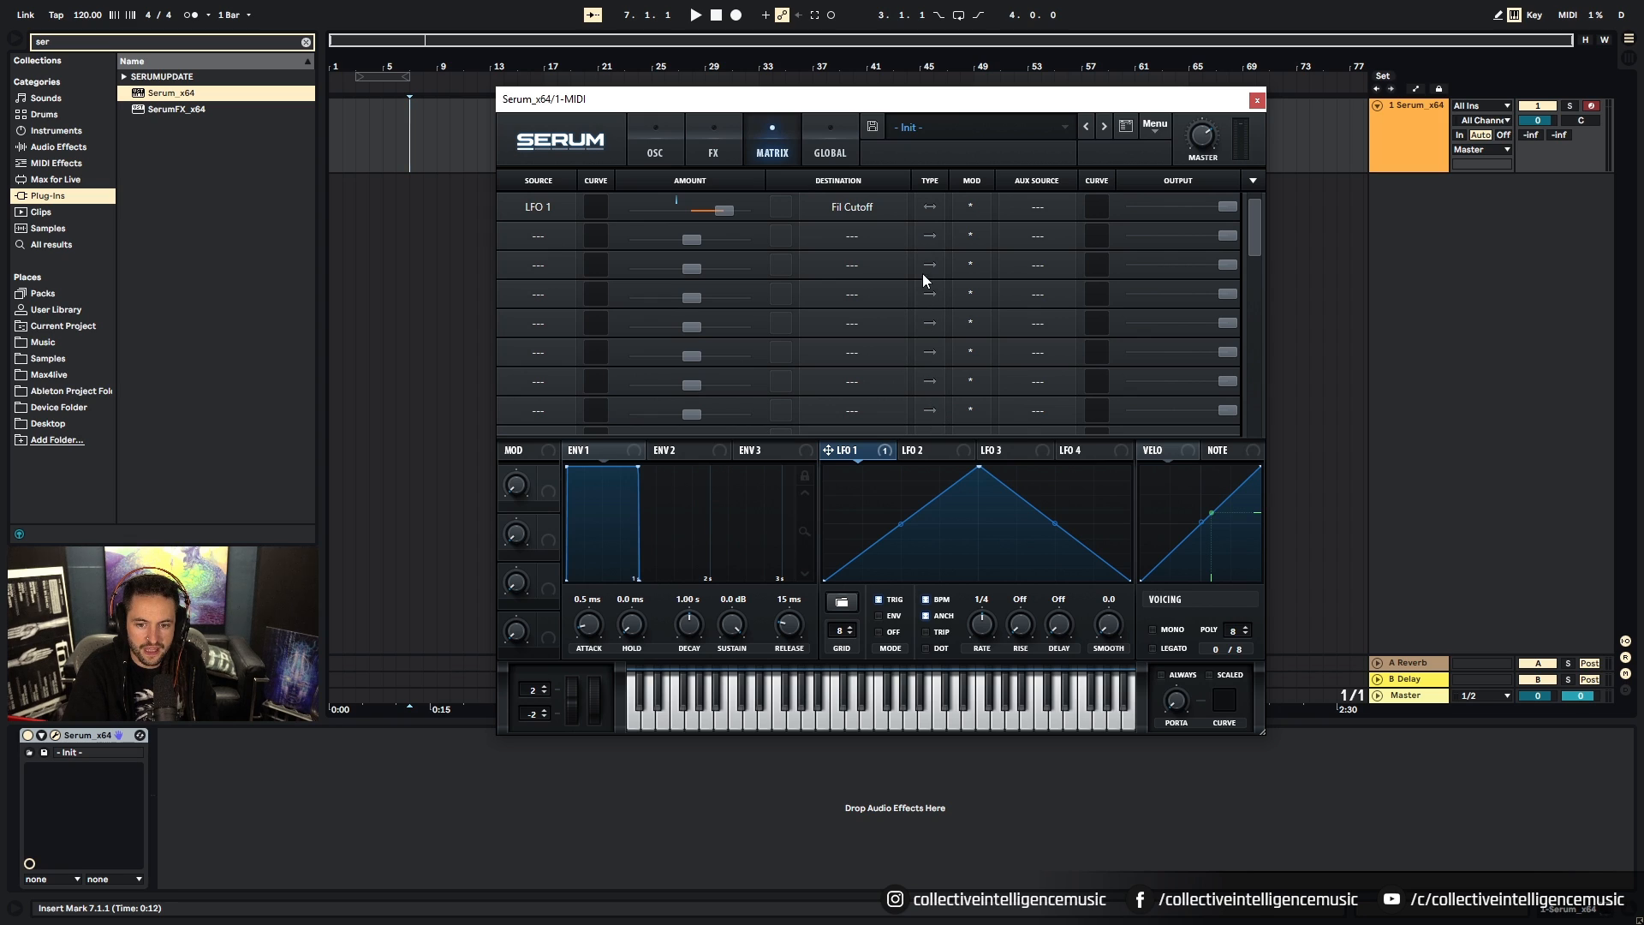
pyautogui.click(929, 208)
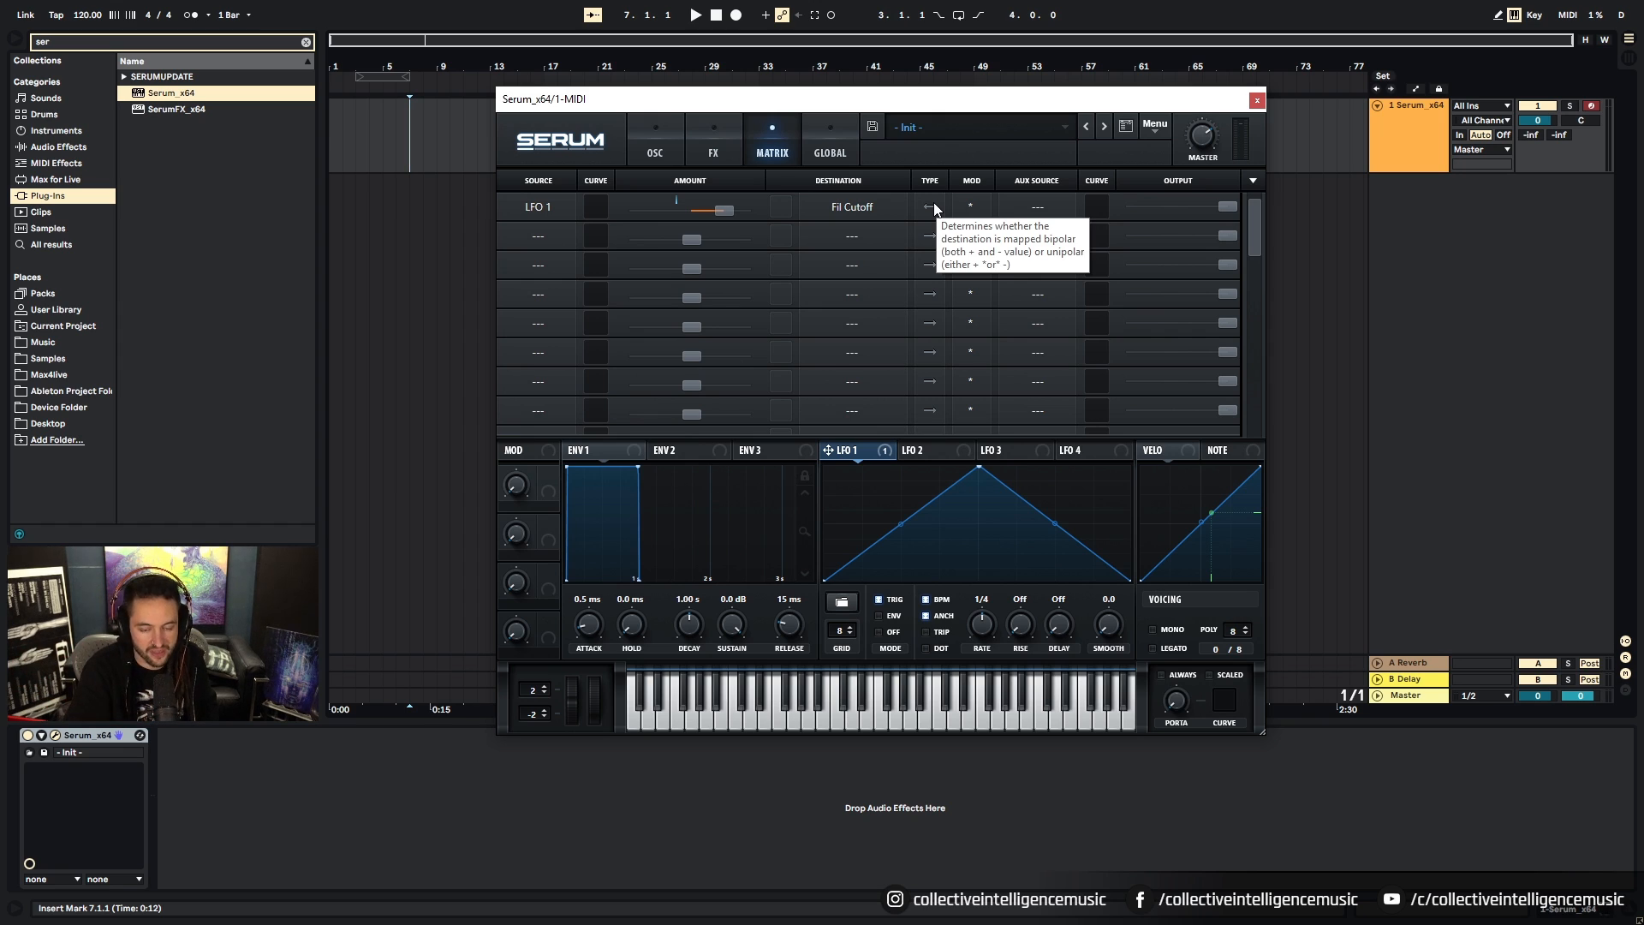
pyautogui.click(656, 144)
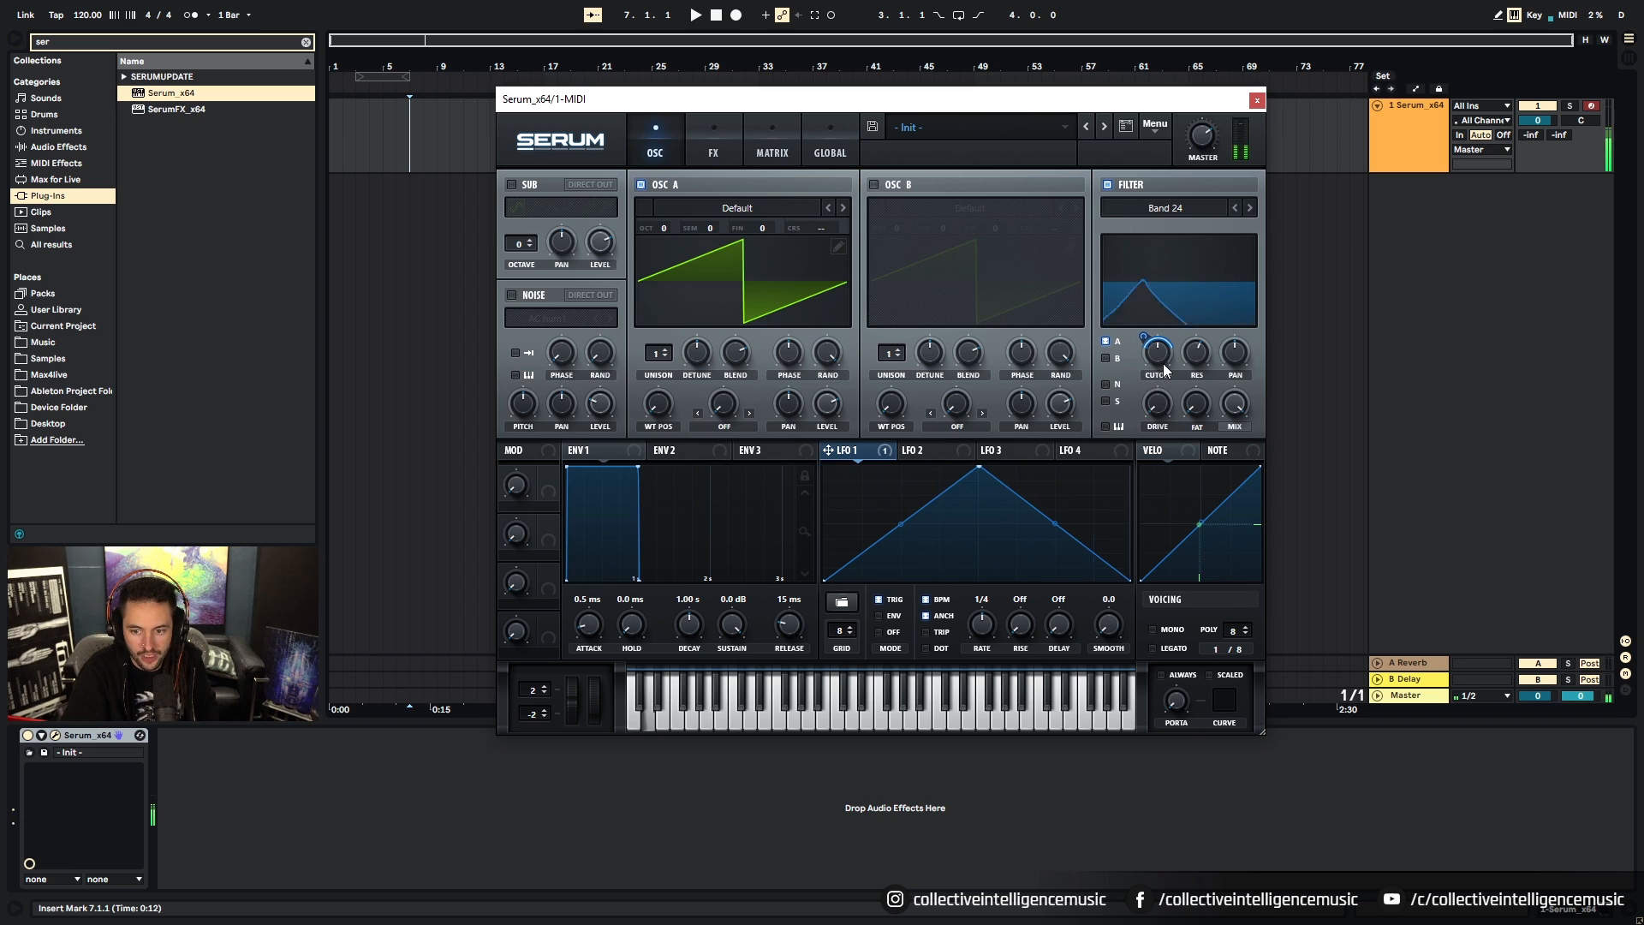
pyautogui.click(774, 125)
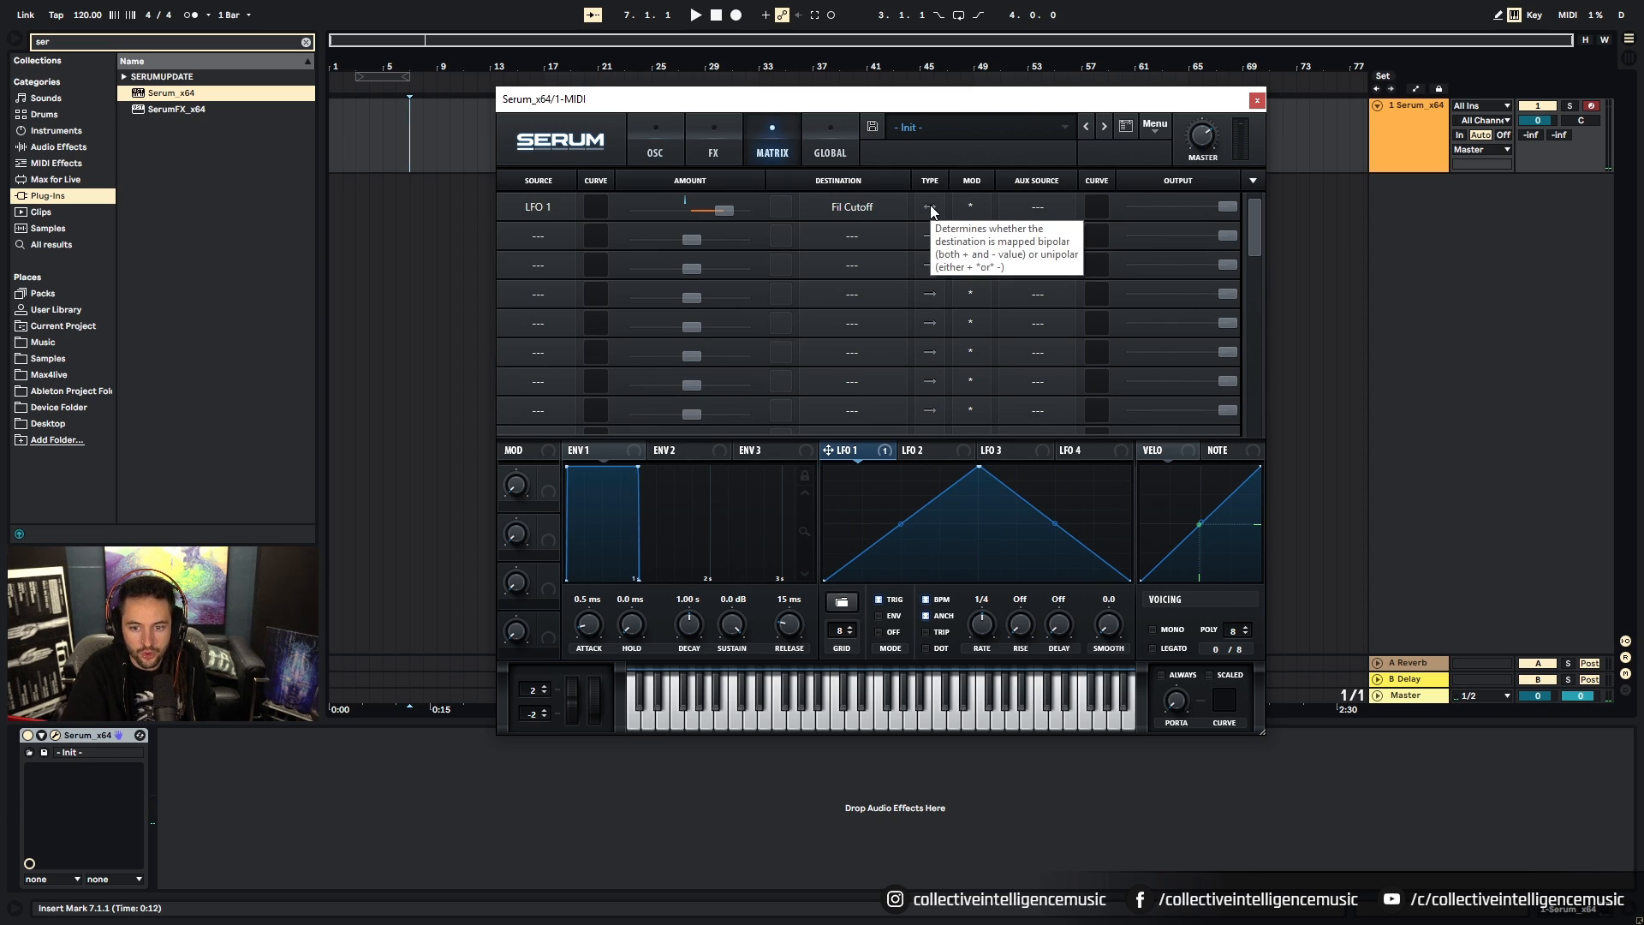
pyautogui.click(655, 146)
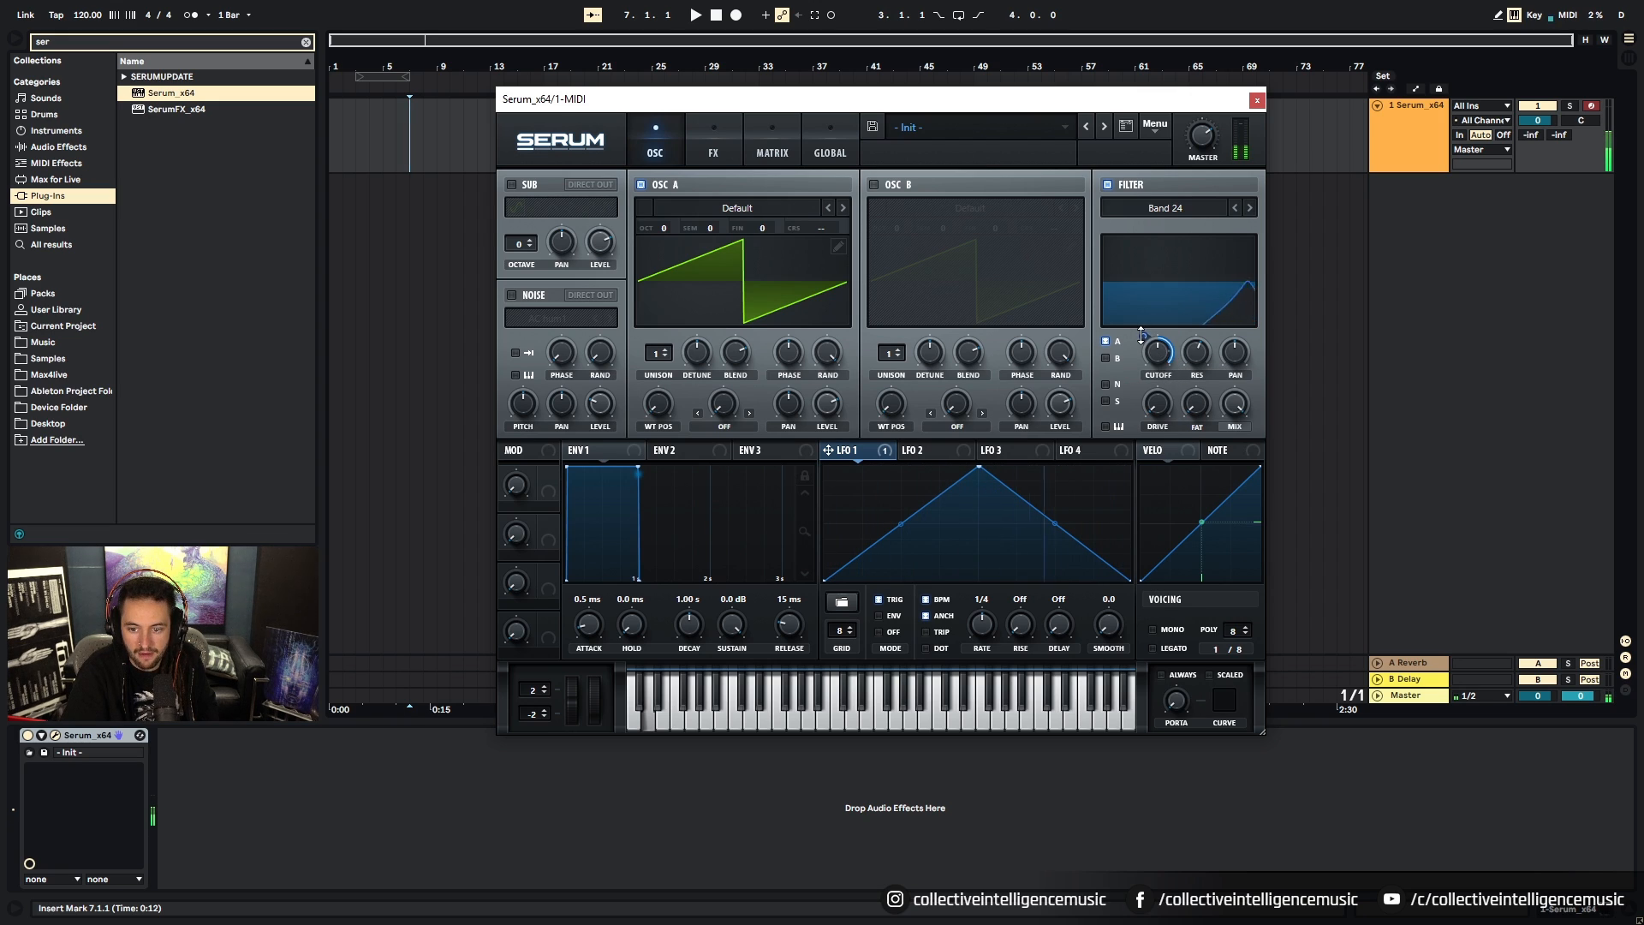
pyautogui.moveTo(1142, 334); pyautogui.dragTo(1163, 386)
pyautogui.moveTo(1156, 357)
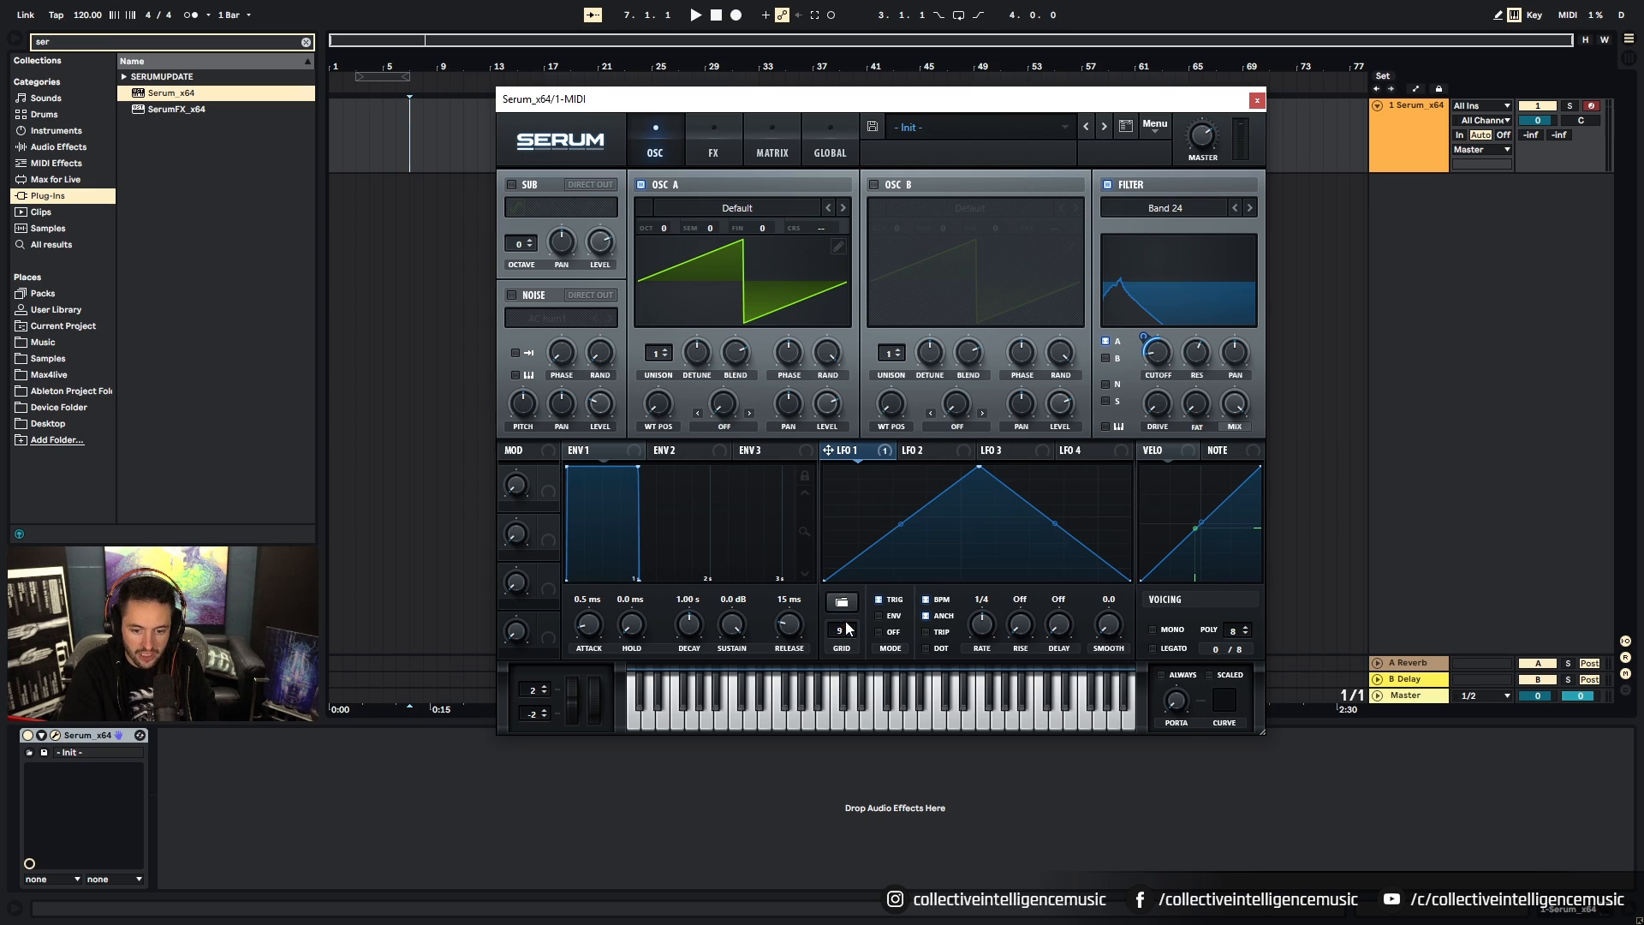
# Step: Draw a stepped shape in LFO 1 with the grid at 8, and refine it into finer steps with the grid at 16
pyautogui.moveTo(847, 627); pyautogui.dragTo(831, 760)
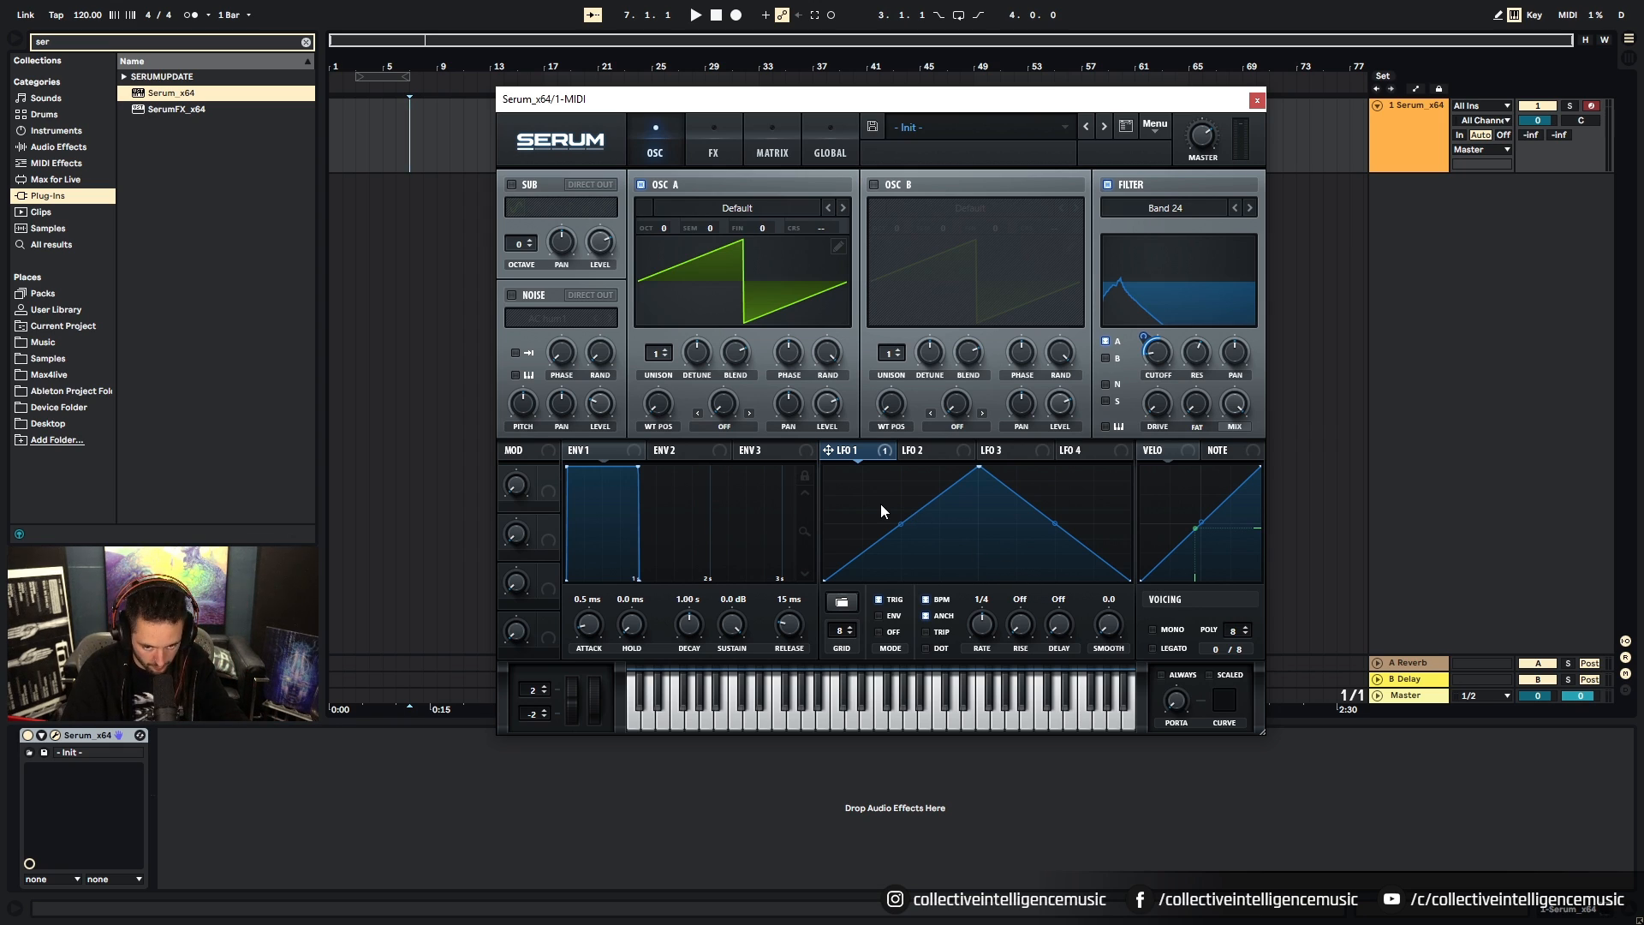
pyautogui.moveTo(844, 488)
pyautogui.mouseDown()
pyautogui.moveTo(851, 562)
pyautogui.moveTo(885, 567)
pyautogui.moveTo(909, 509)
pyautogui.moveTo(958, 560)
pyautogui.moveTo(983, 510)
pyautogui.moveTo(1033, 561)
pyautogui.moveTo(1081, 526)
pyautogui.moveTo(1054, 512)
pyautogui.moveTo(1089, 565)
pyautogui.moveTo(1125, 563)
pyautogui.mouseUp()
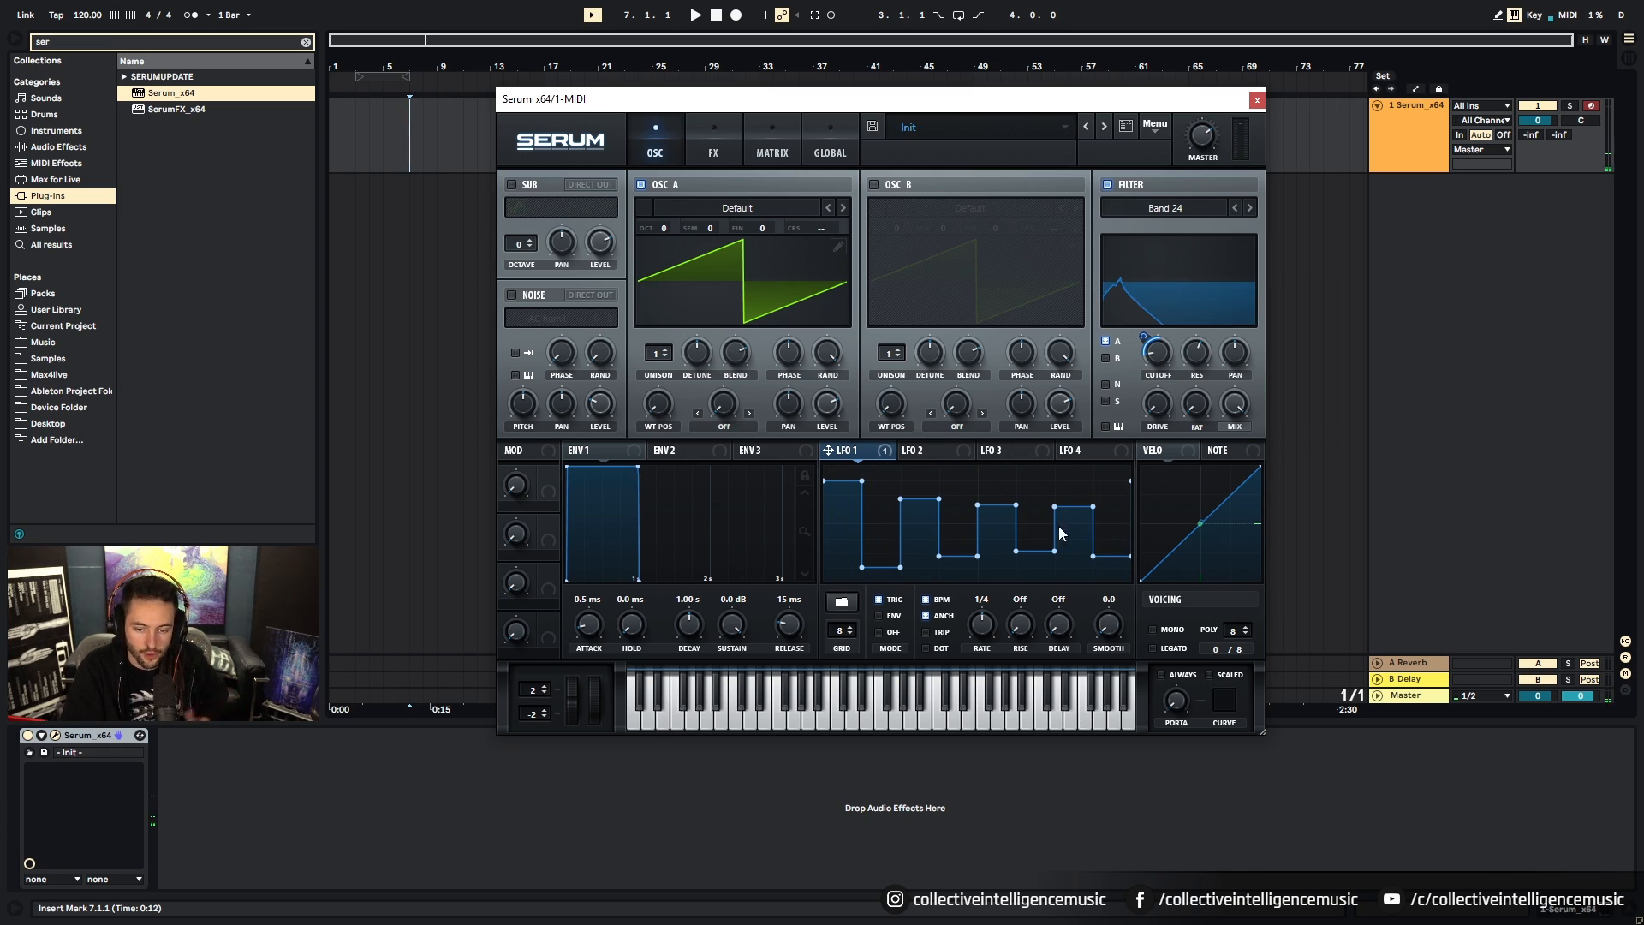
pyautogui.moveTo(842, 630); pyautogui.dragTo(860, 481)
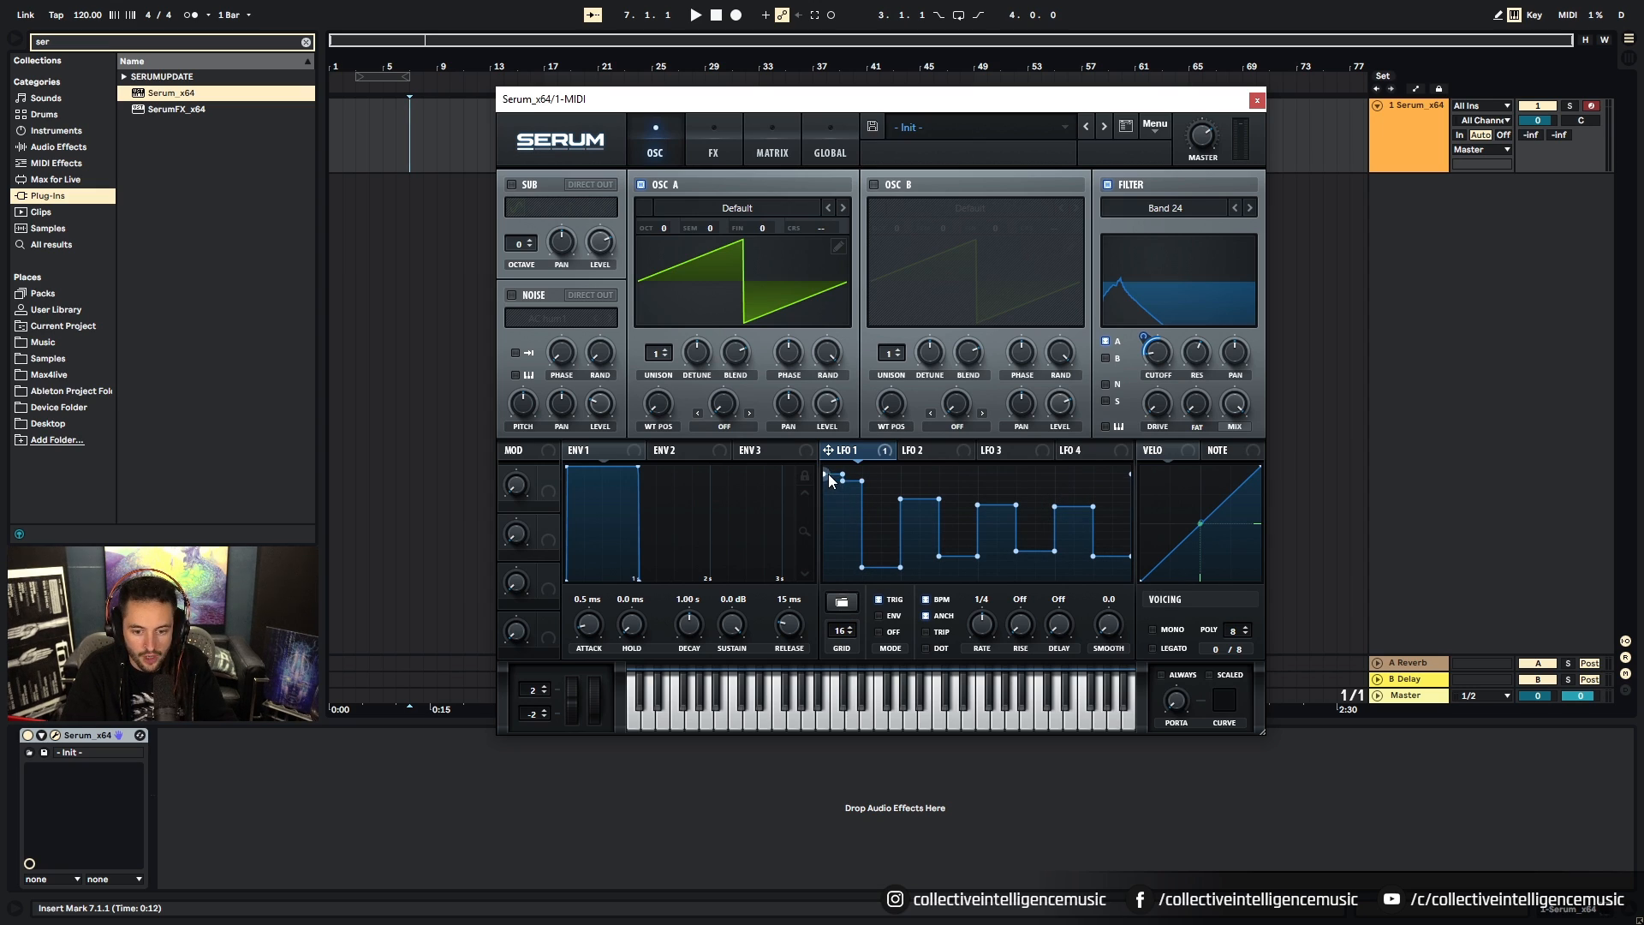
pyautogui.moveTo(850, 522)
pyautogui.mouseDown()
pyautogui.moveTo(892, 550)
pyautogui.moveTo(917, 492)
pyautogui.moveTo(923, 550)
pyautogui.moveTo(1002, 501)
pyautogui.moveTo(1008, 538)
pyautogui.moveTo(1088, 495)
pyautogui.moveTo(1083, 532)
pyautogui.moveTo(1108, 554)
pyautogui.mouseUp()
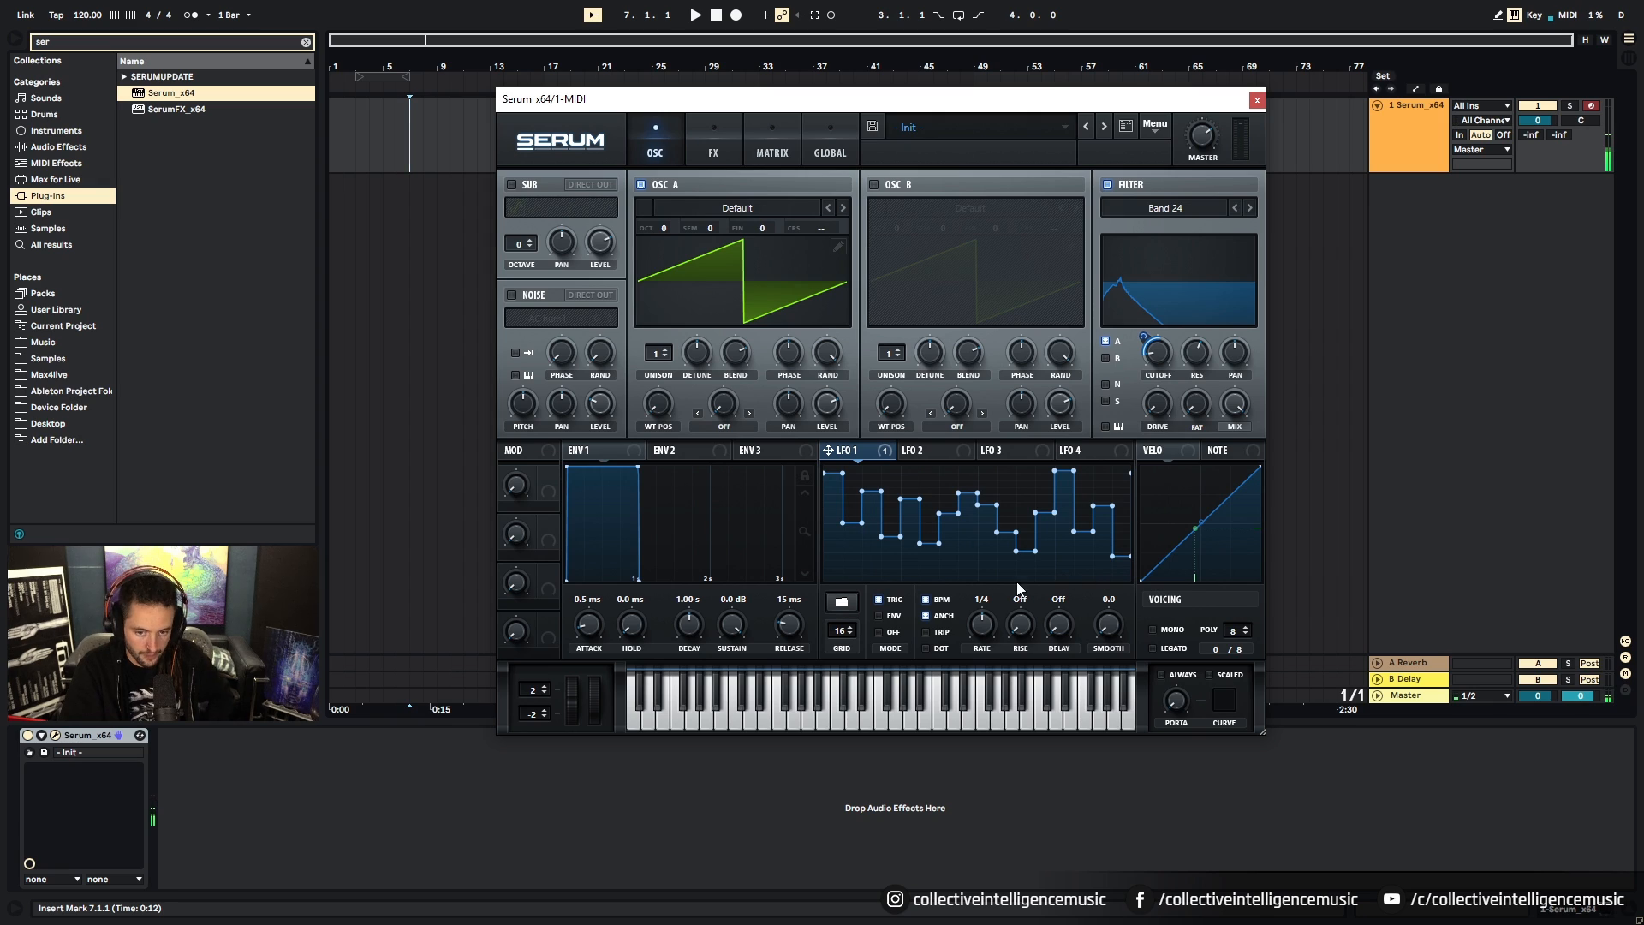
# Step: Set the LFO 1 grid to 8 and reshape the start of the stepped pattern into a curved rise
pyautogui.moveTo(843, 631); pyautogui.dragTo(837, 714)
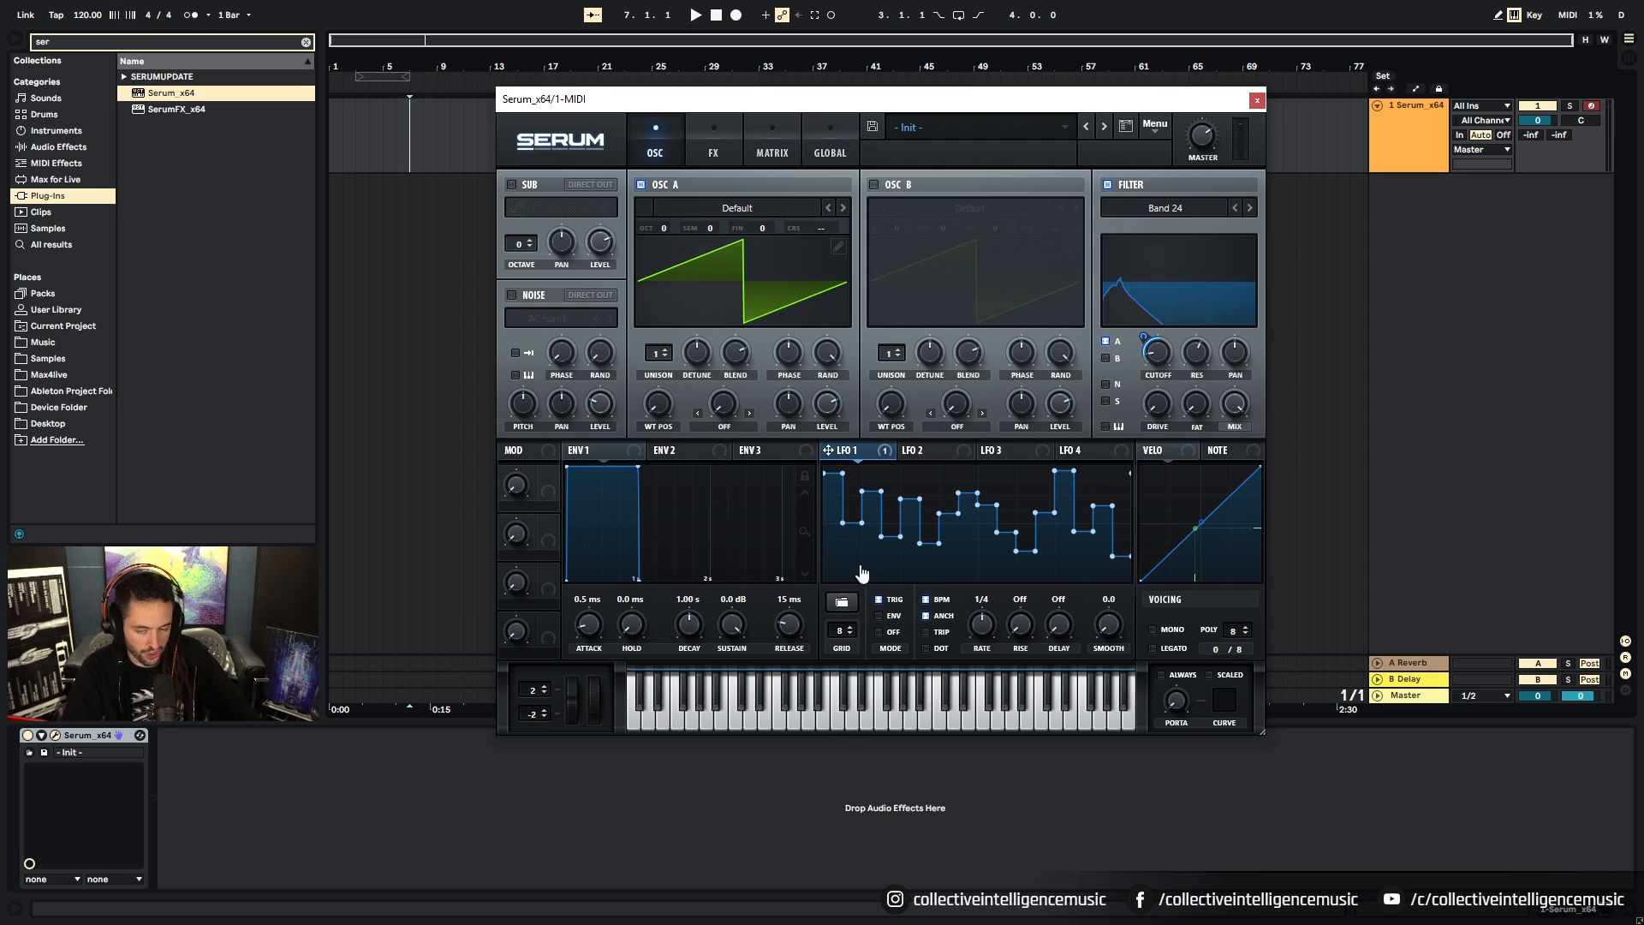
pyautogui.moveTo(838, 513)
pyautogui.mouseDown()
pyautogui.moveTo(836, 535)
pyautogui.moveTo(836, 481)
pyautogui.mouseUp()
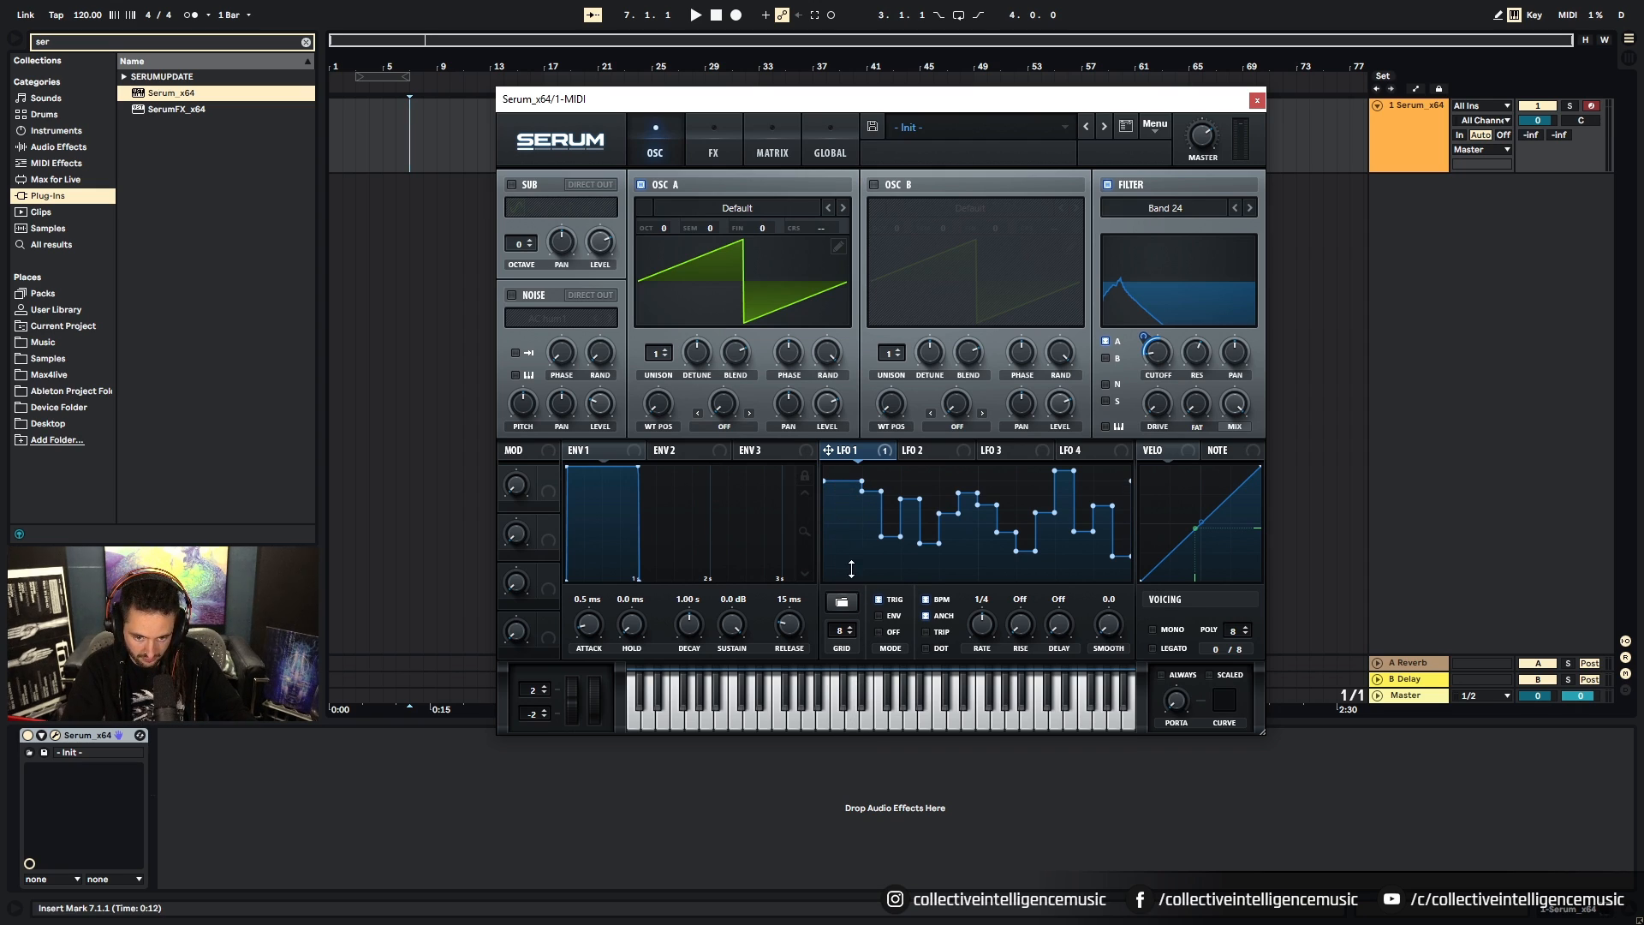
pyautogui.moveTo(830, 480); pyautogui.dragTo(884, 563)
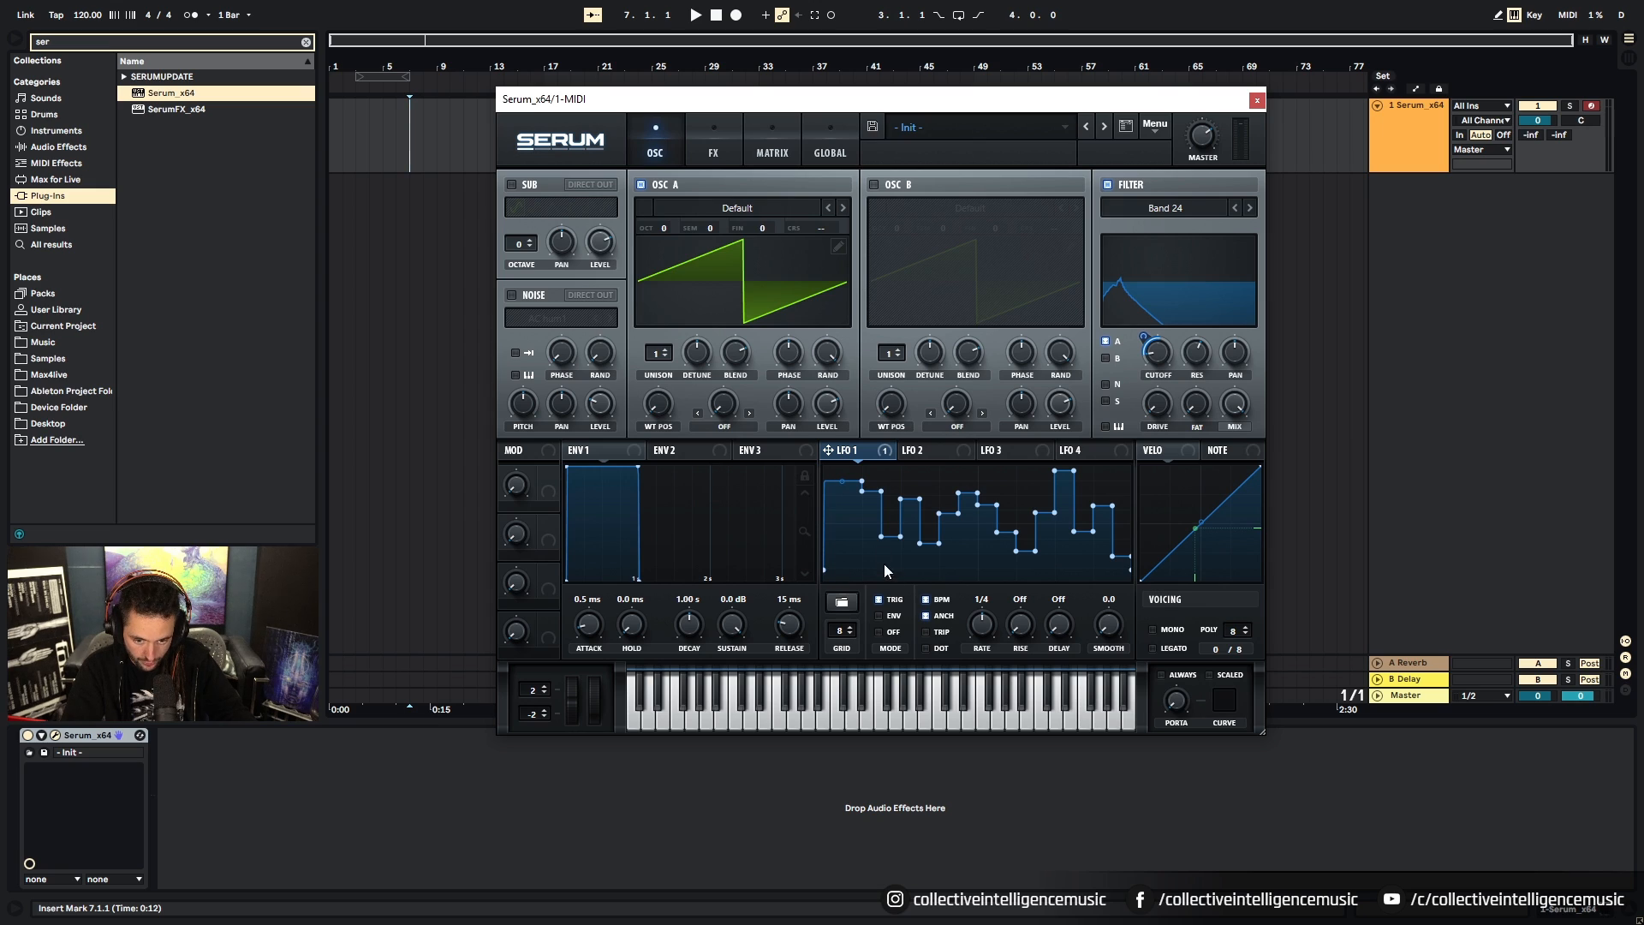
pyautogui.moveTo(847, 505); pyautogui.dragTo(798, 605)
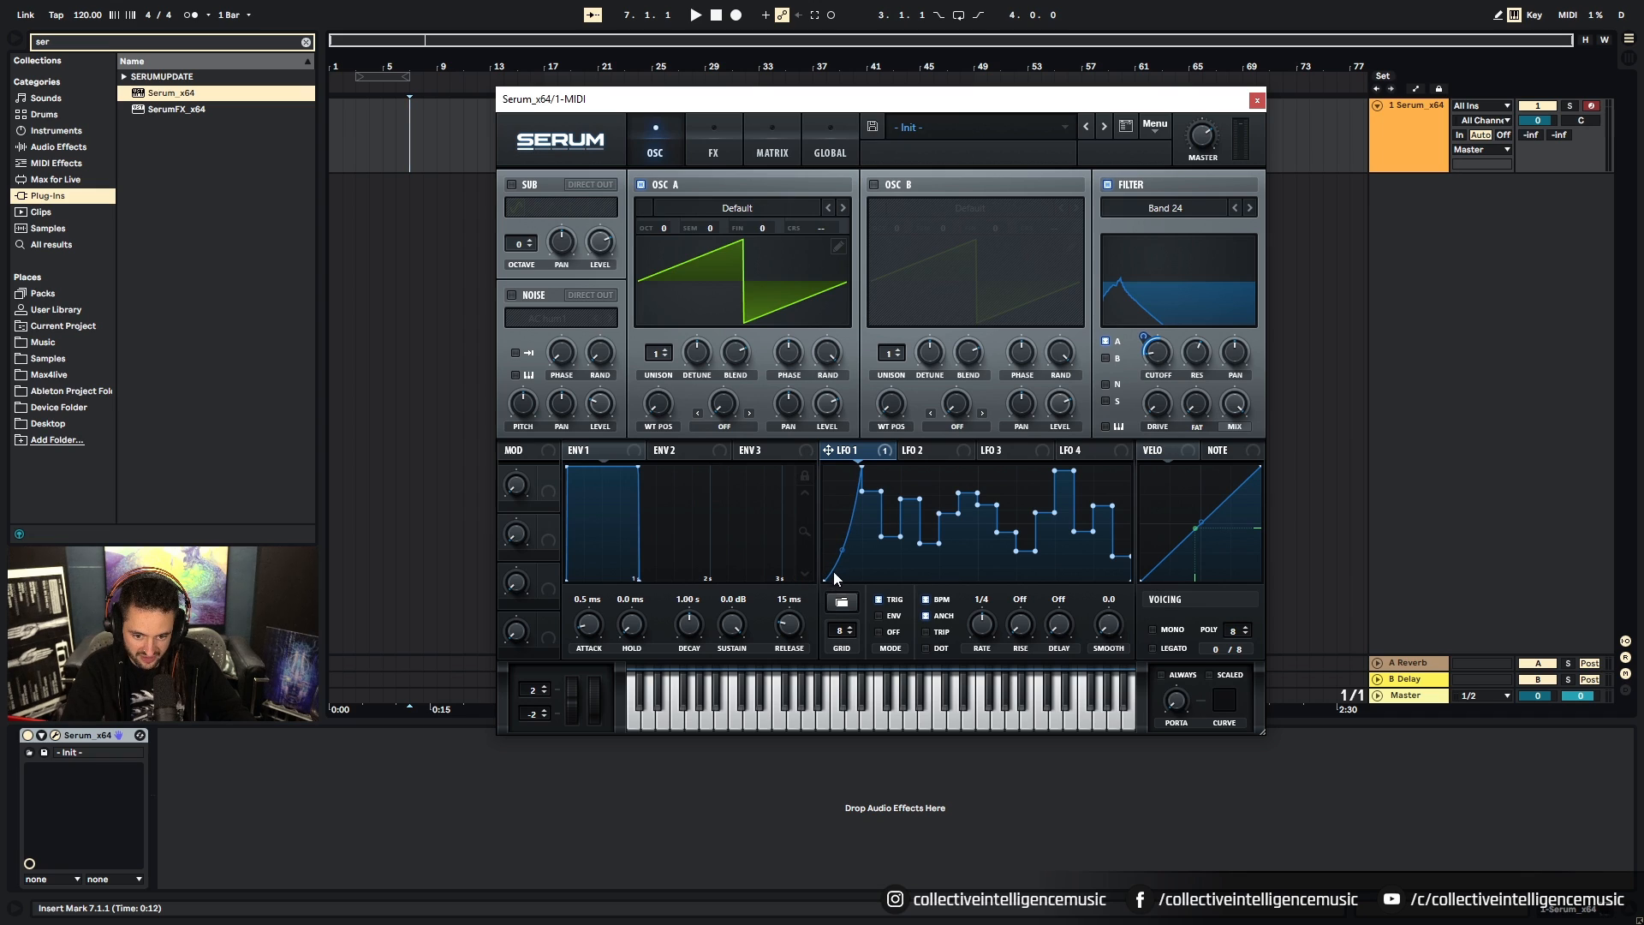
# Step: Bend LFO 1's opening rise, add extra points to it, and delete them to leave a straight ramp
pyautogui.moveTo(846, 551); pyautogui.dragTo(851, 504)
pyautogui.doubleClick(834, 501)
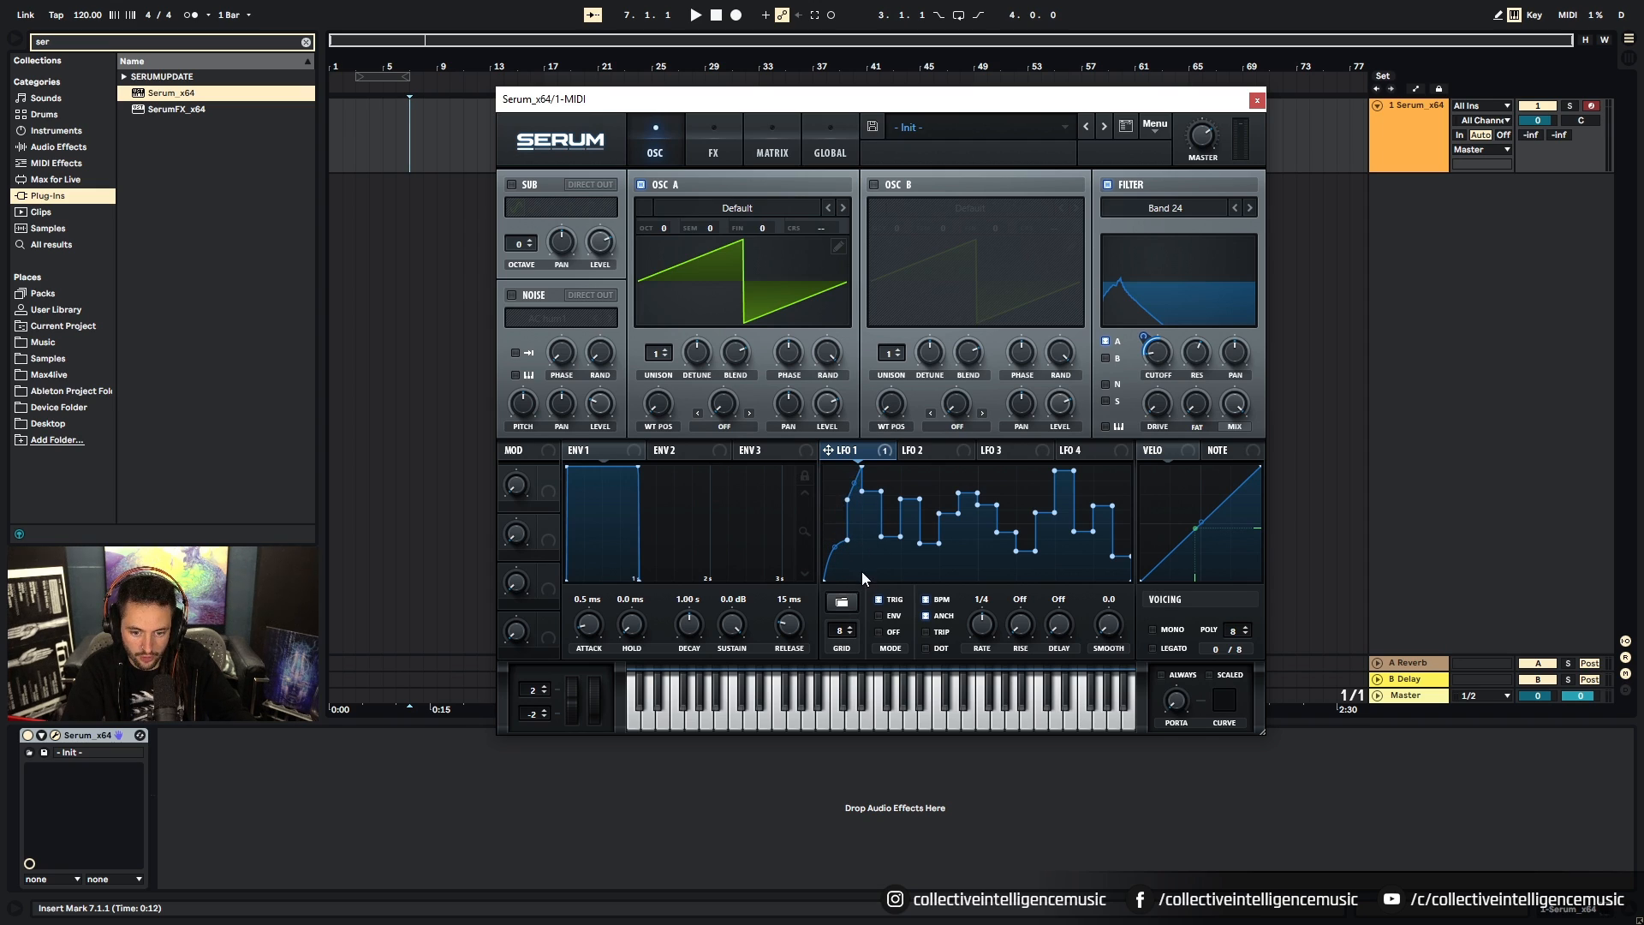
pyautogui.doubleClick(848, 501)
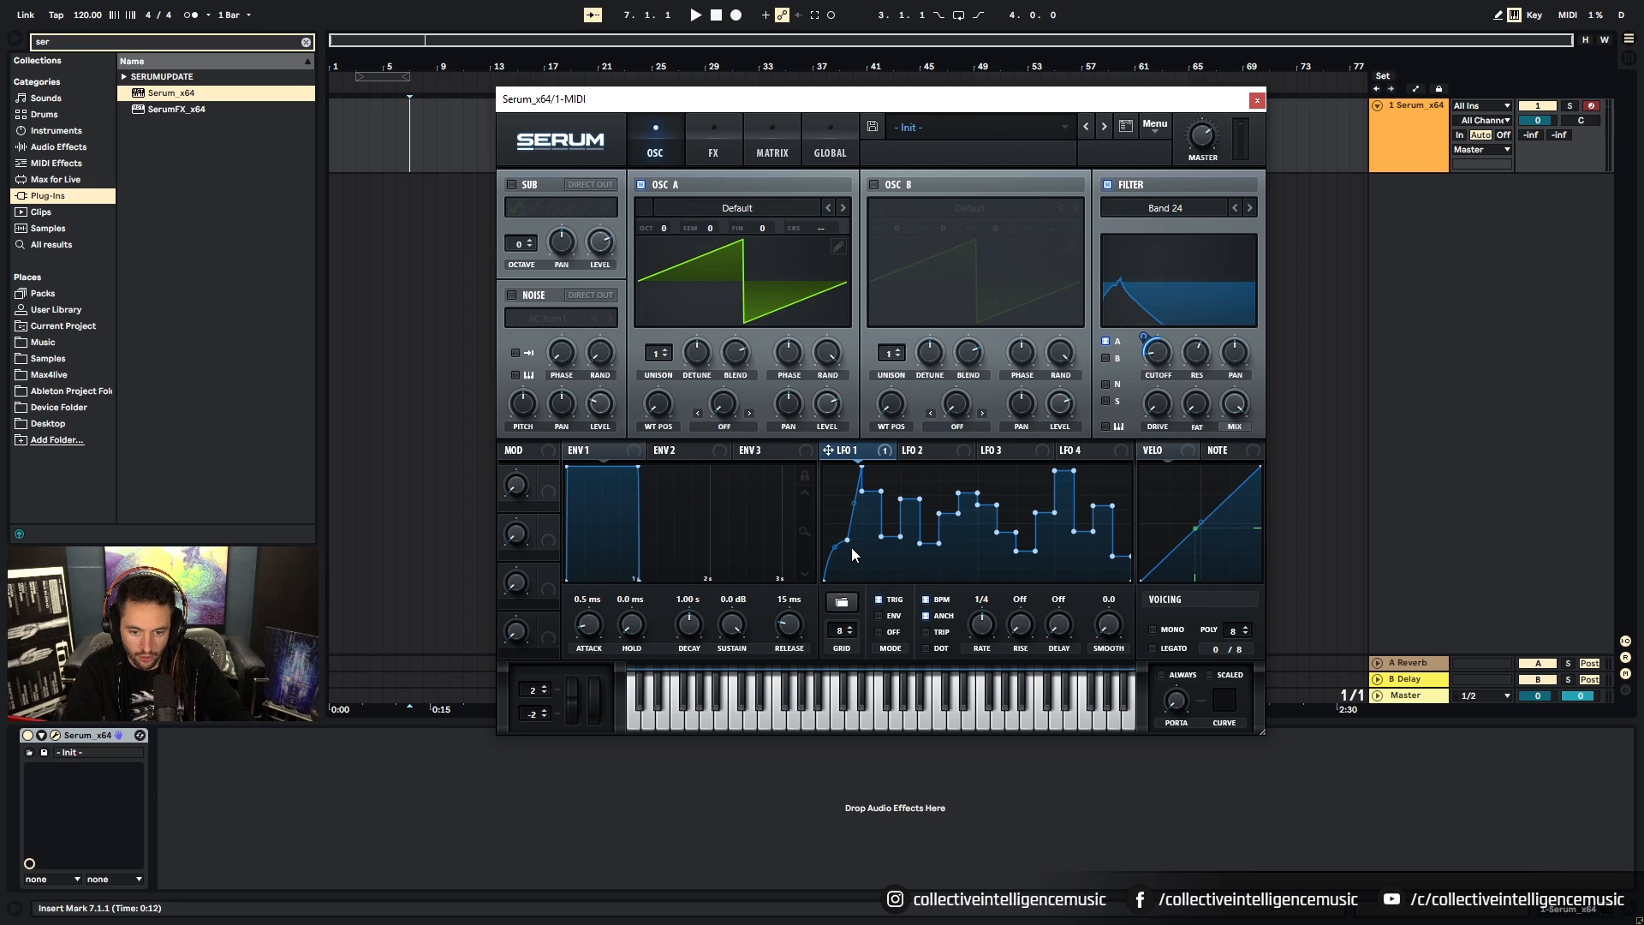
pyautogui.doubleClick(848, 541)
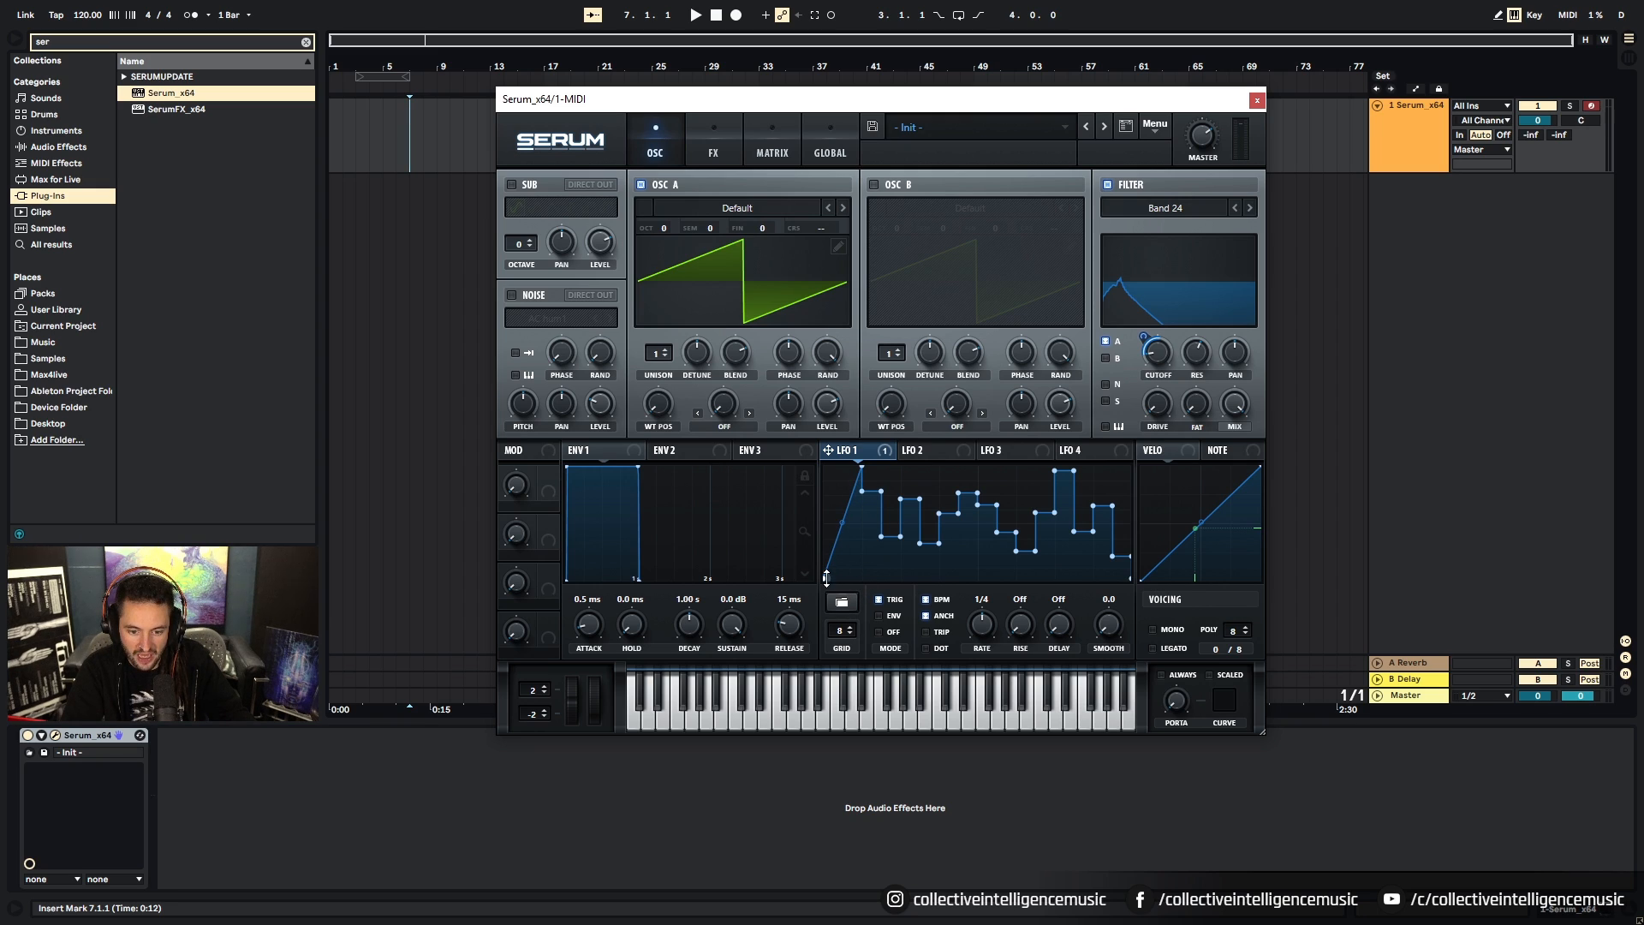
# Step: Raise LFO 1's starting point and redraw all of its steps at maximum height across the whole grid
pyautogui.moveTo(826, 579); pyautogui.dragTo(871, 556)
pyautogui.moveTo(825, 555); pyautogui.dragTo(824, 478)
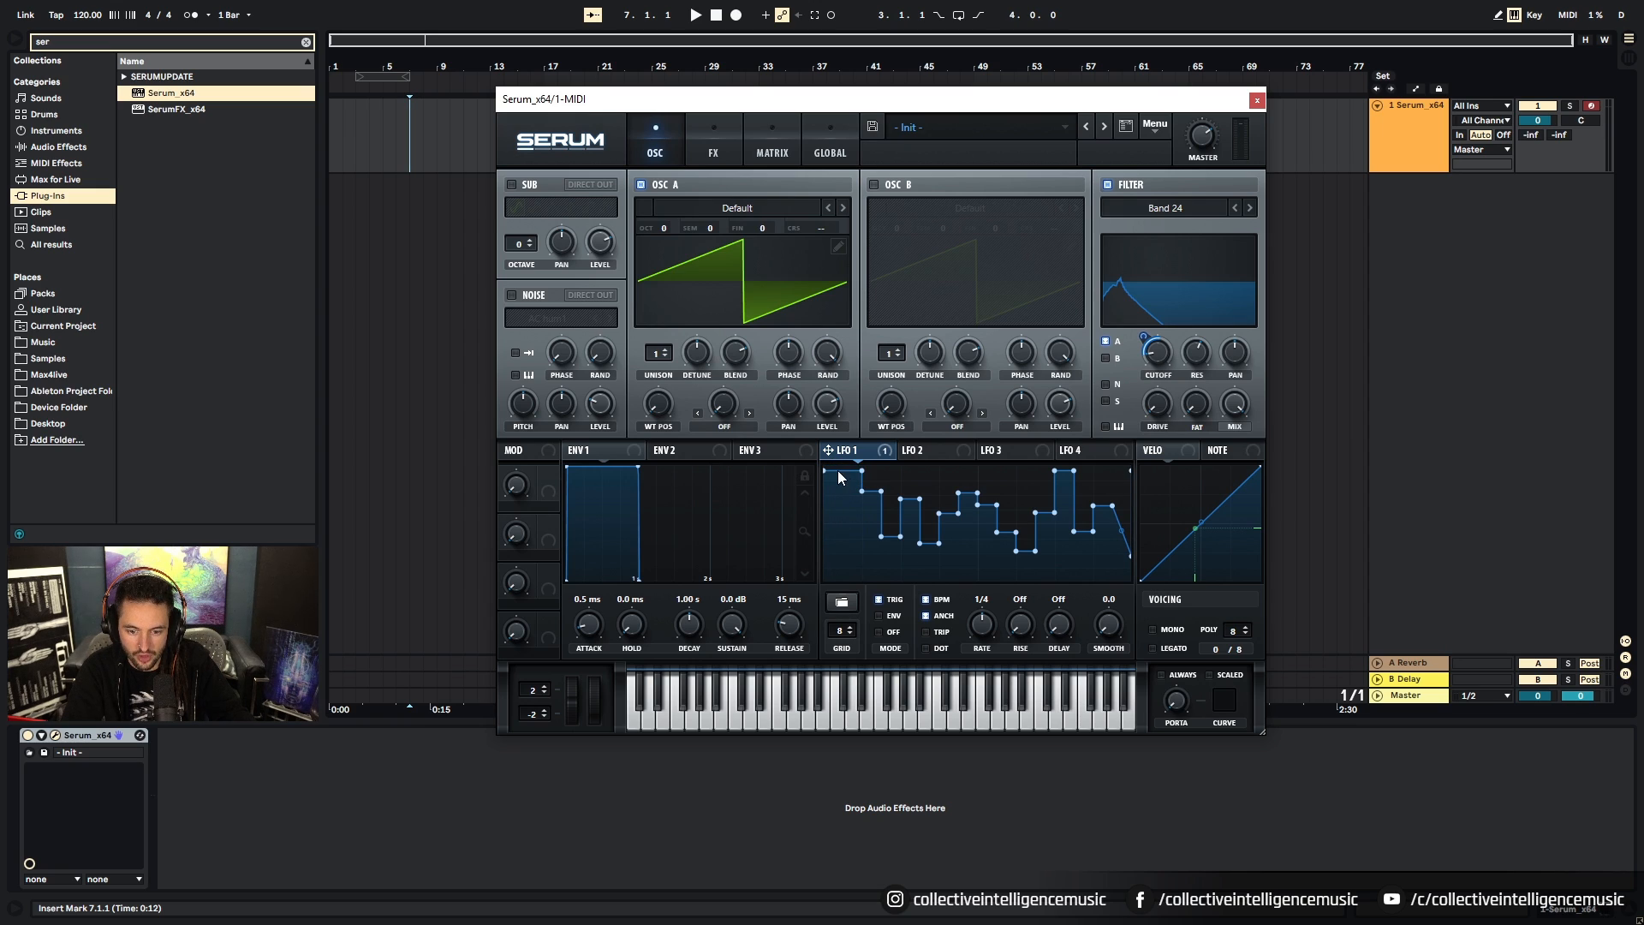
pyautogui.moveTo(855, 465); pyautogui.dragTo(1118, 457)
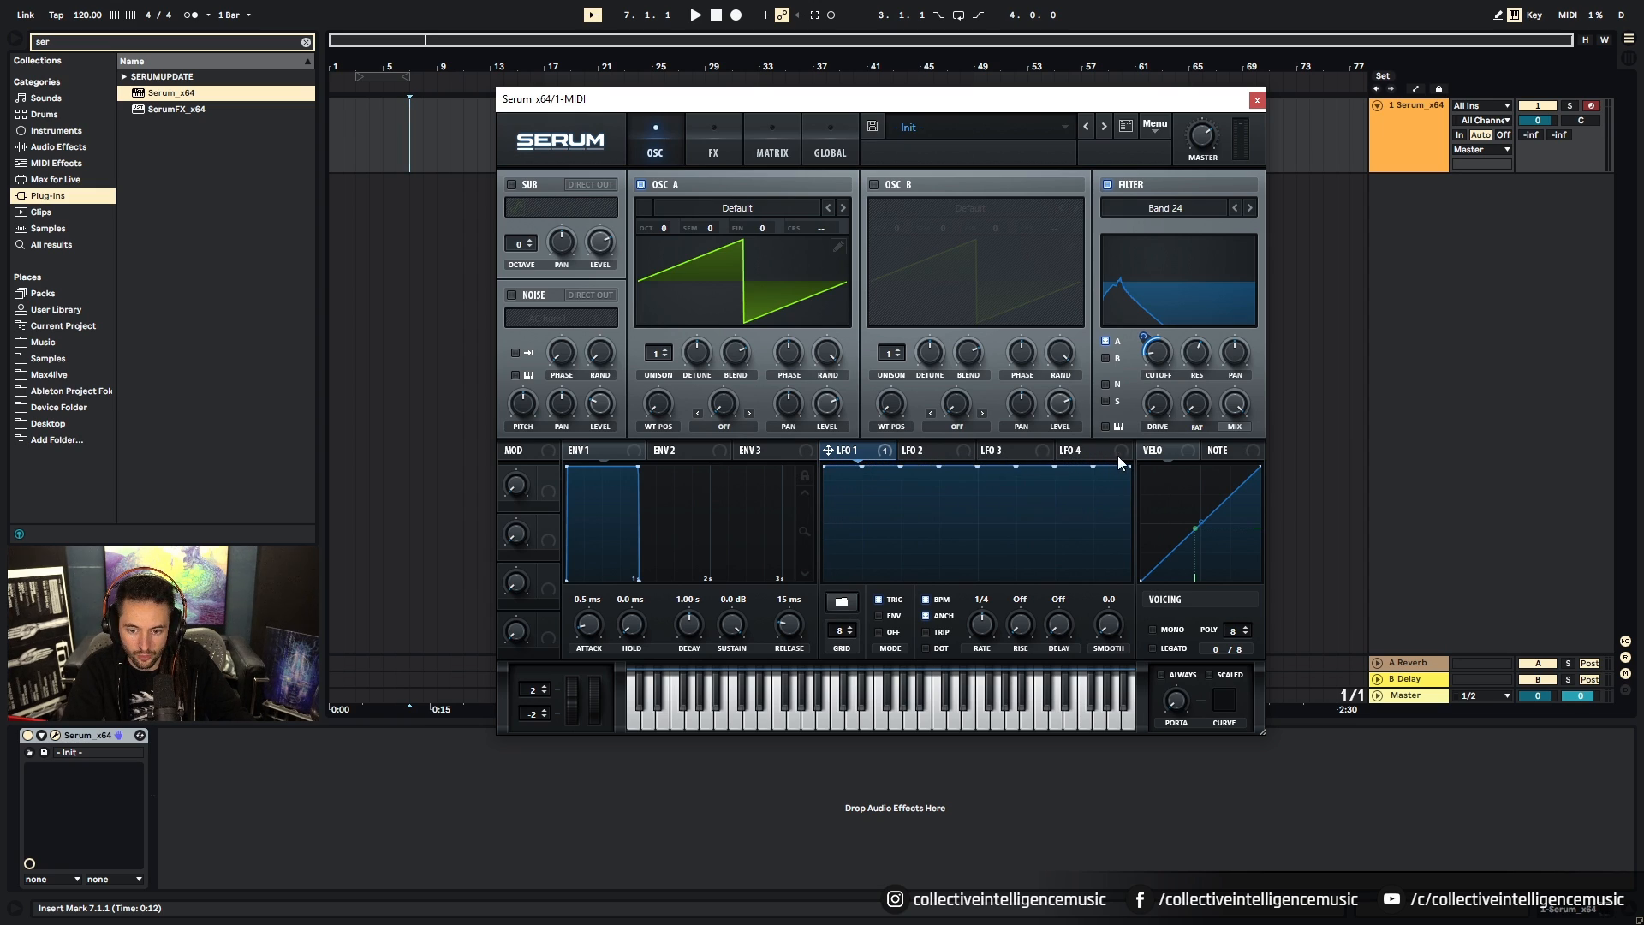
# Step: Delete LFO 1's intermediate points and lower both endpoints to form a flat line at about one third of the height
pyautogui.doubleClick(862, 469)
pyautogui.doubleClick(938, 468)
pyautogui.doubleClick(1015, 467)
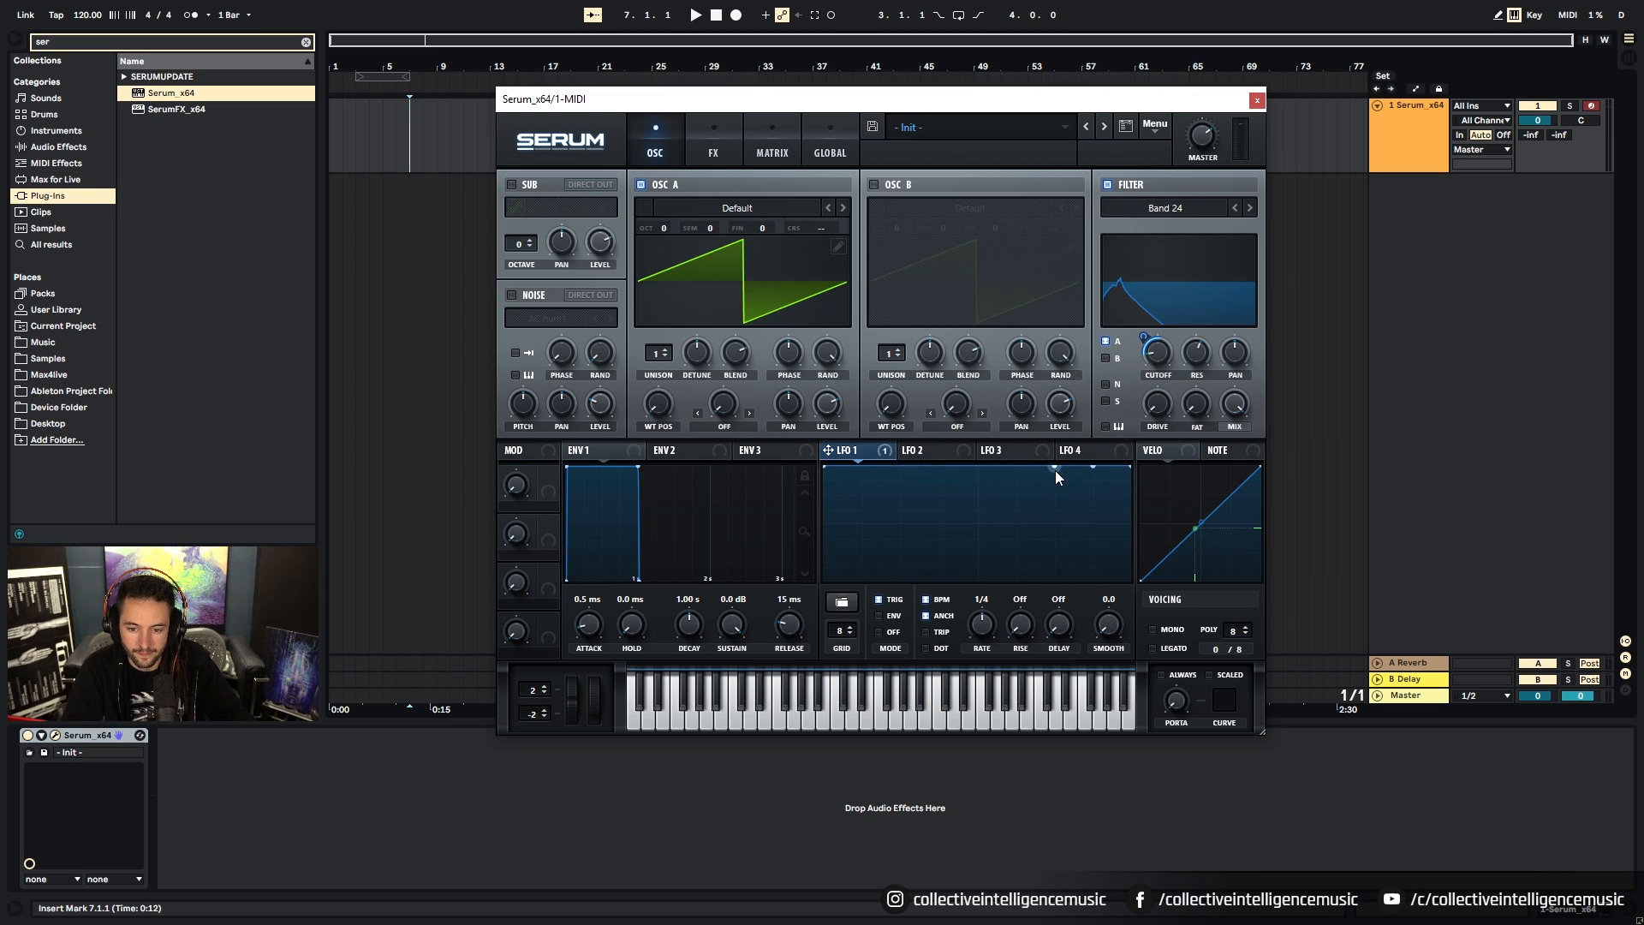
pyautogui.doubleClick(1055, 467)
pyautogui.moveTo(827, 467); pyautogui.dragTo(815, 546)
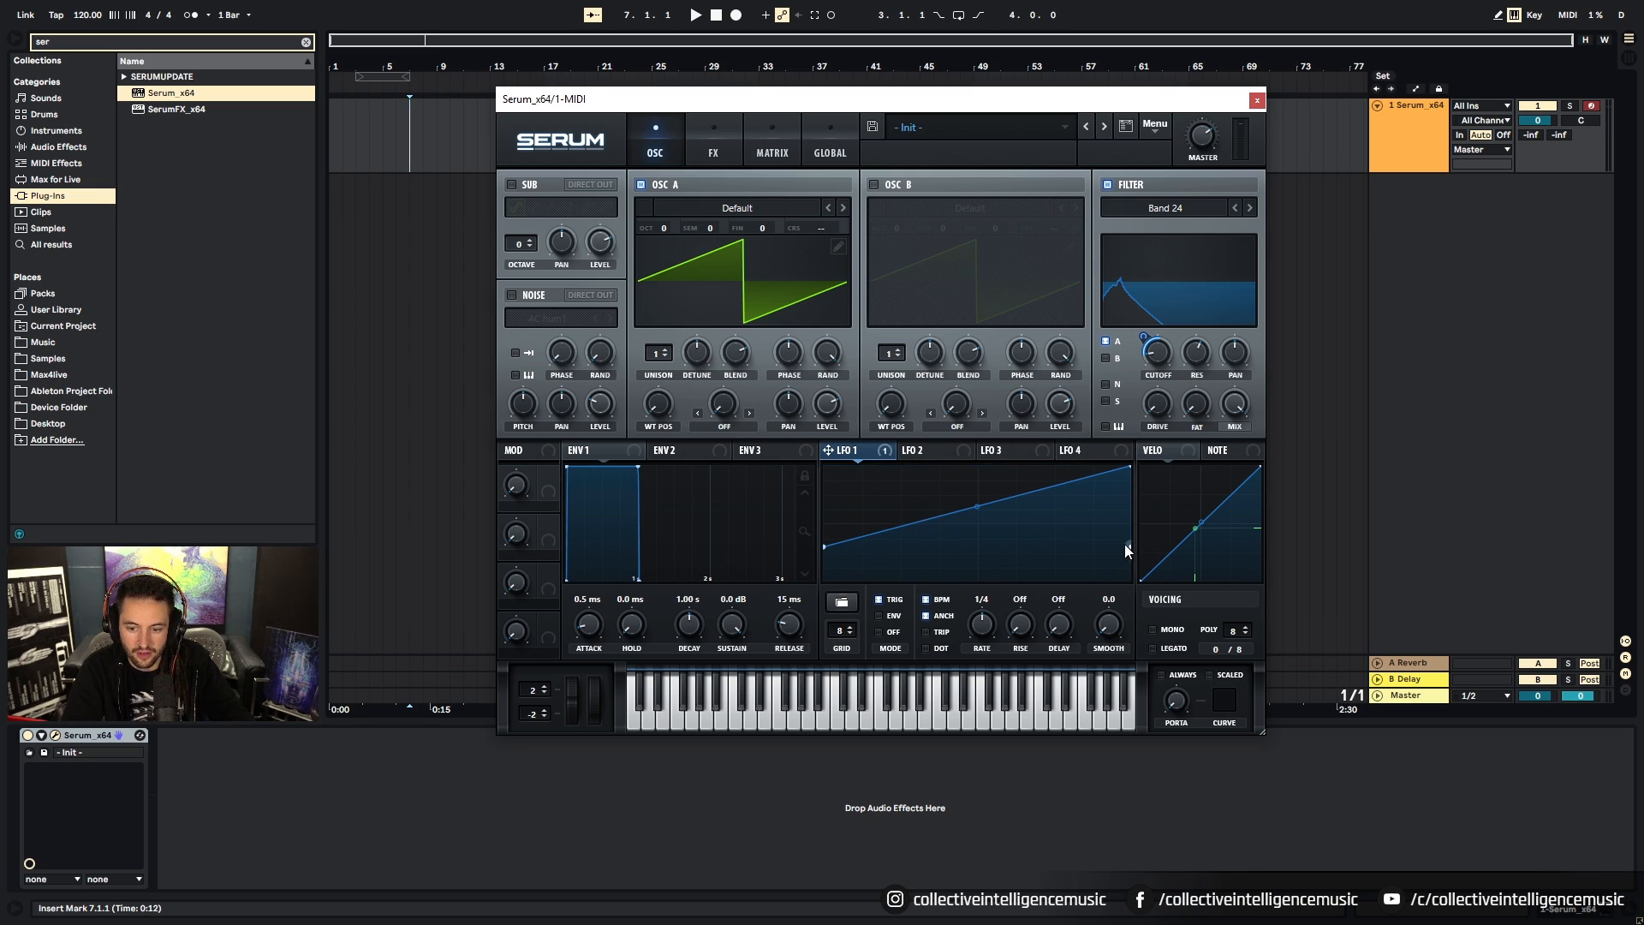
pyautogui.moveTo(1128, 466); pyautogui.dragTo(1130, 545)
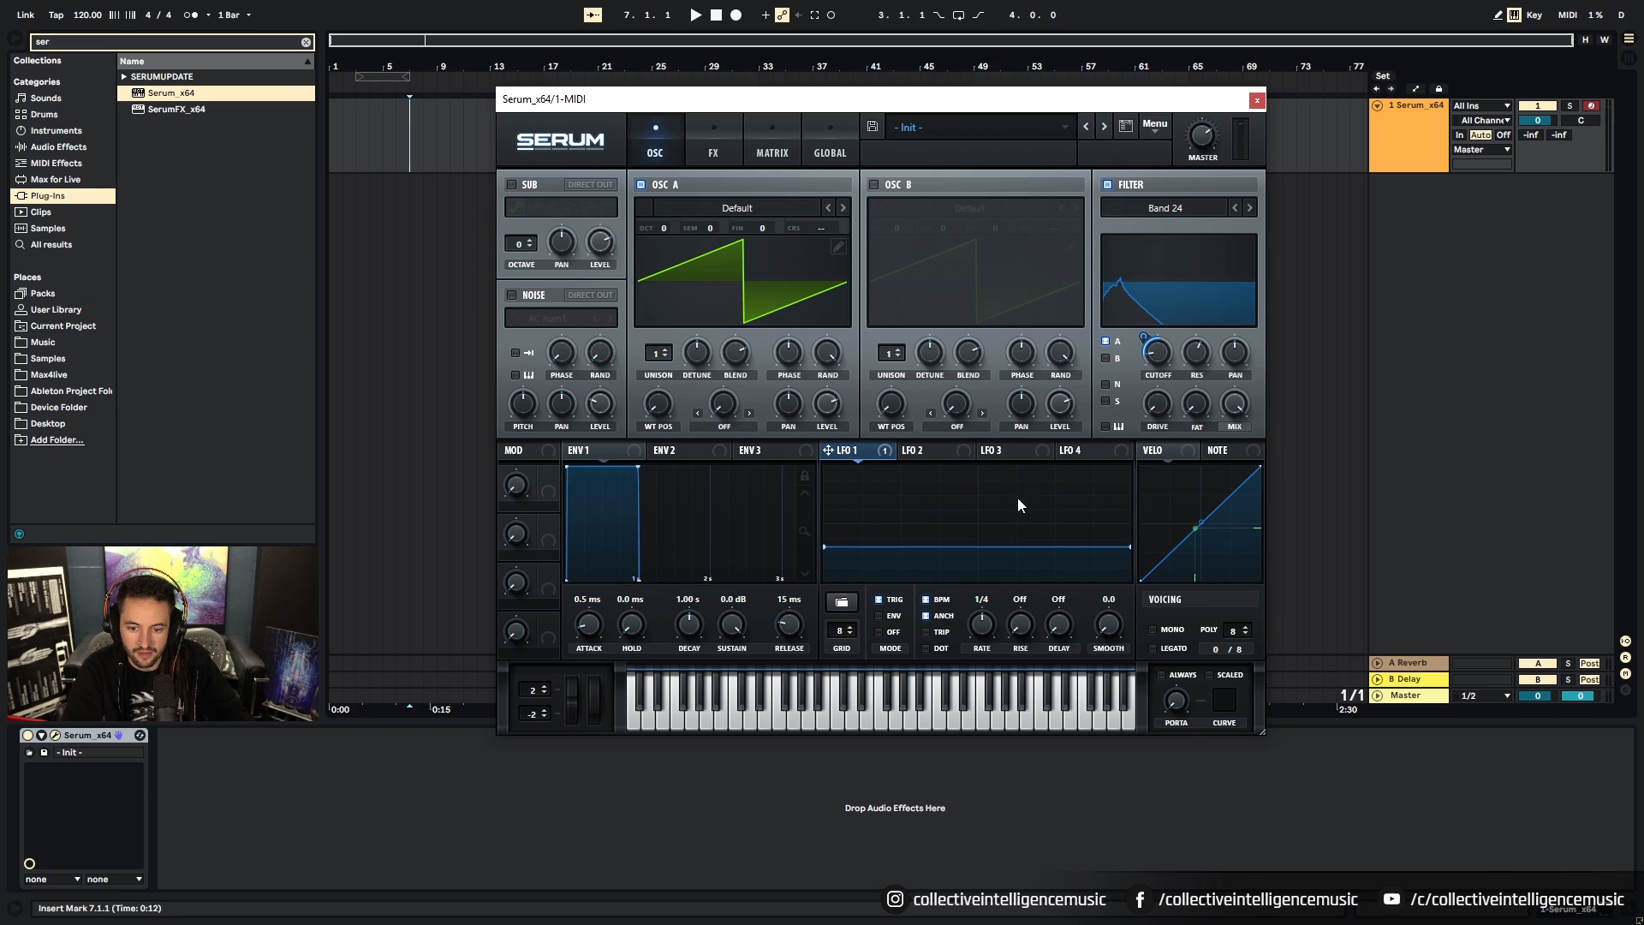
# Step: Raise LFO 1's flat line to maximum height and pull its middle down to the floor to form a V shape
pyautogui.moveTo(825, 544); pyautogui.dragTo(799, 443)
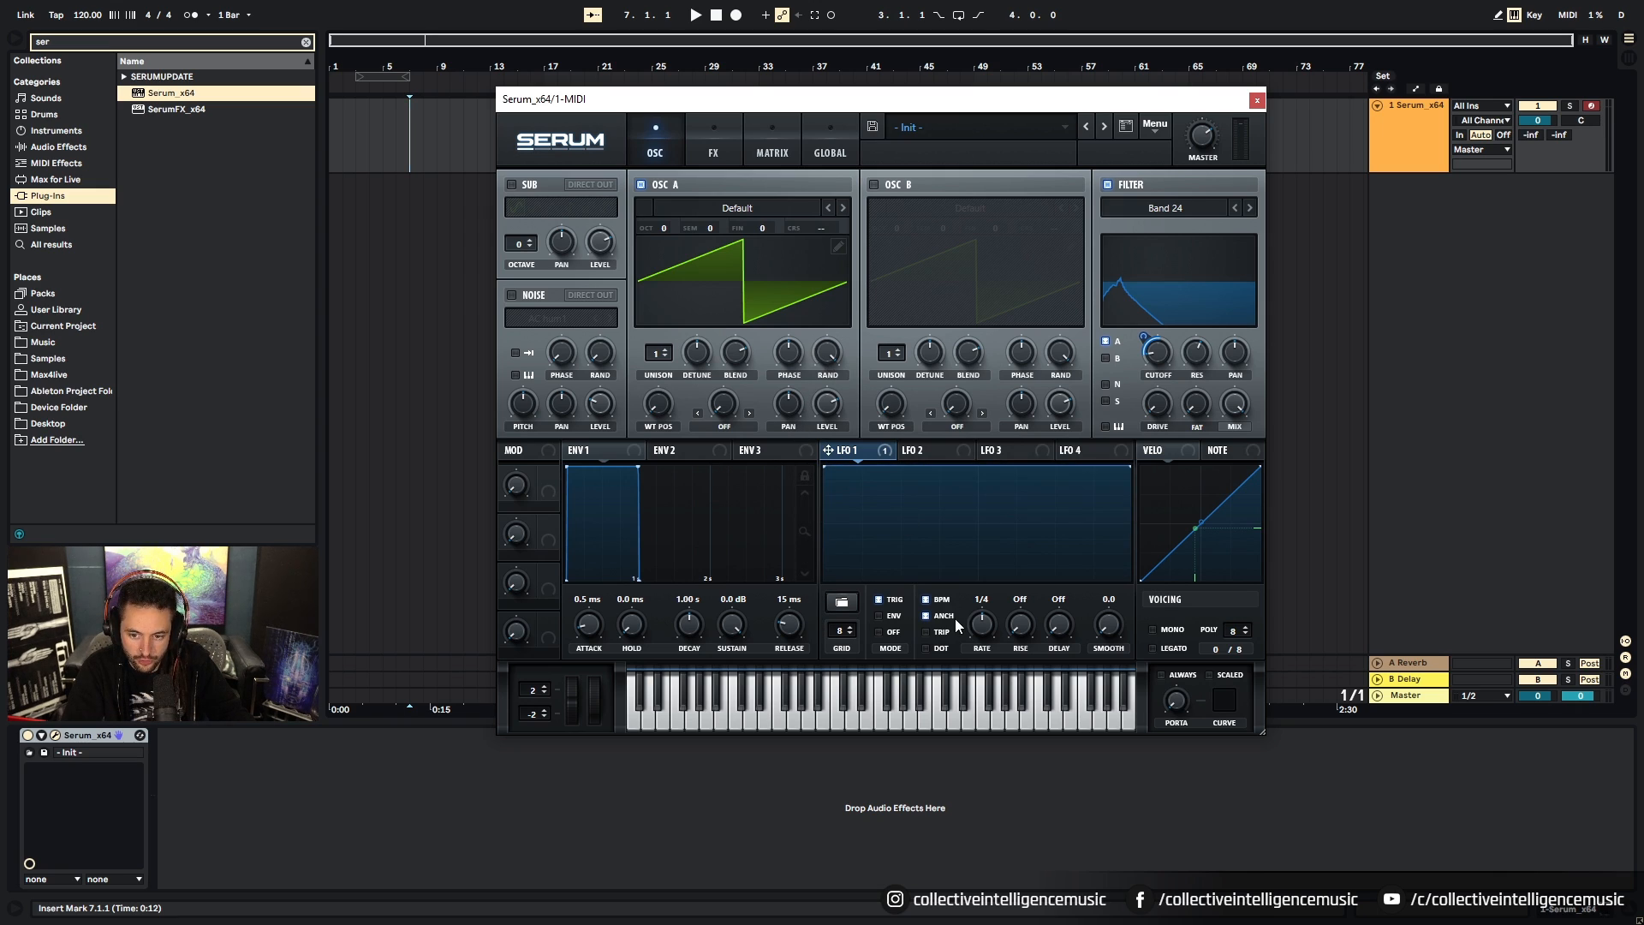
pyautogui.moveTo(939, 495); pyautogui.dragTo(961, 591)
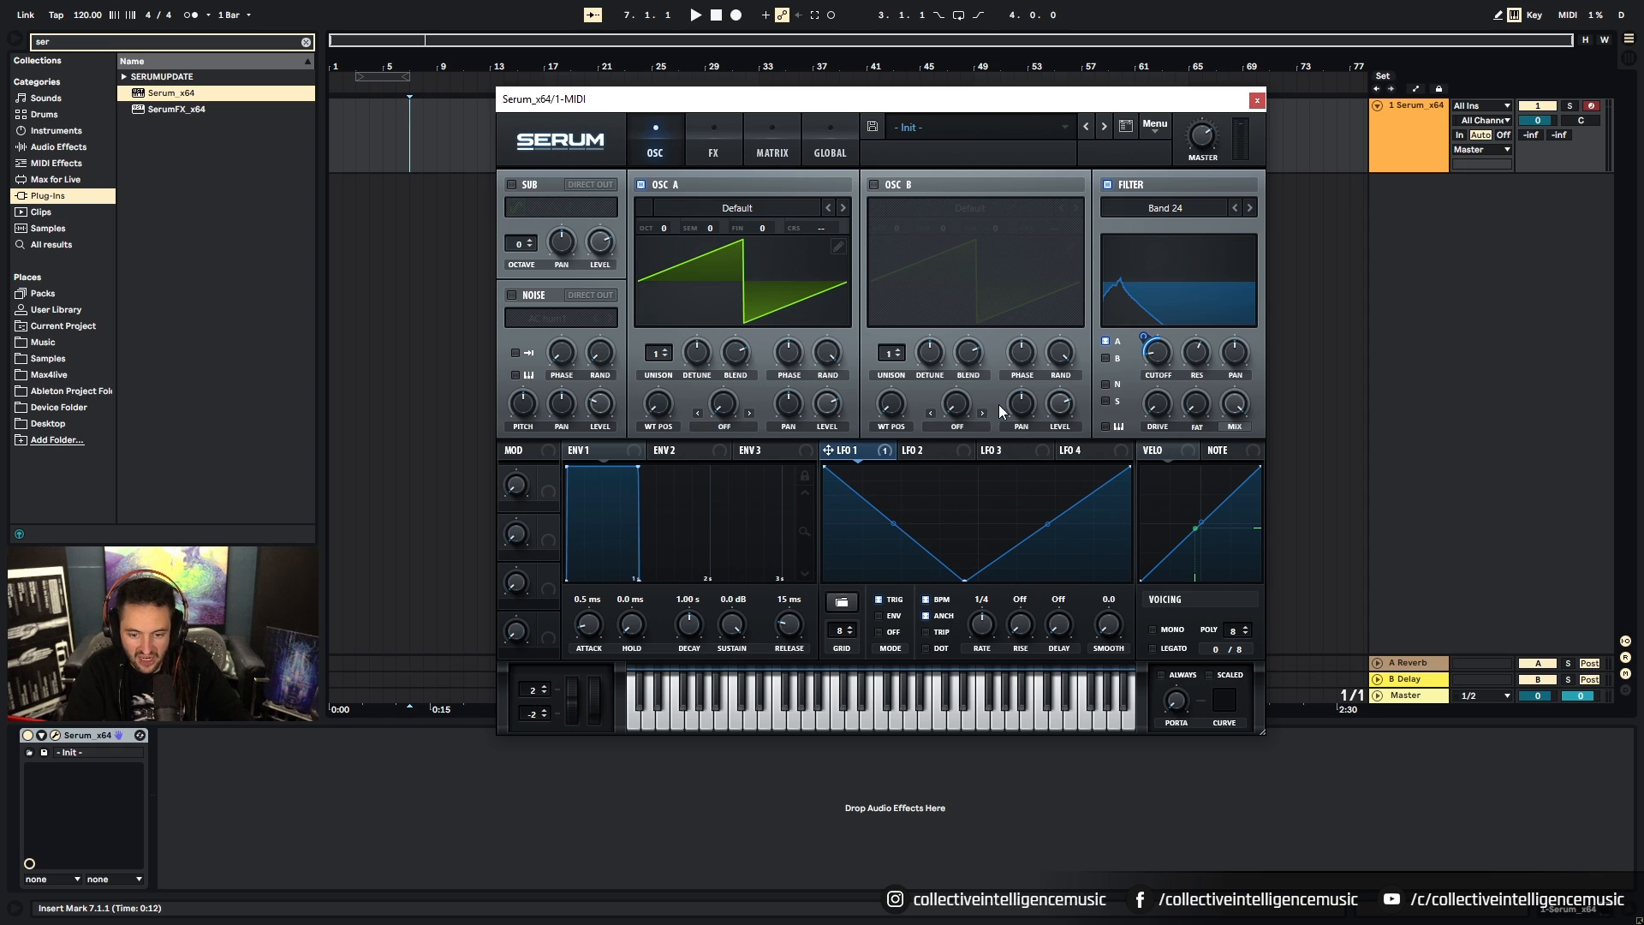
# Step: Load the Basic saw down shape into LFO 1, followed by the Basic sine shape
pyautogui.click(841, 604)
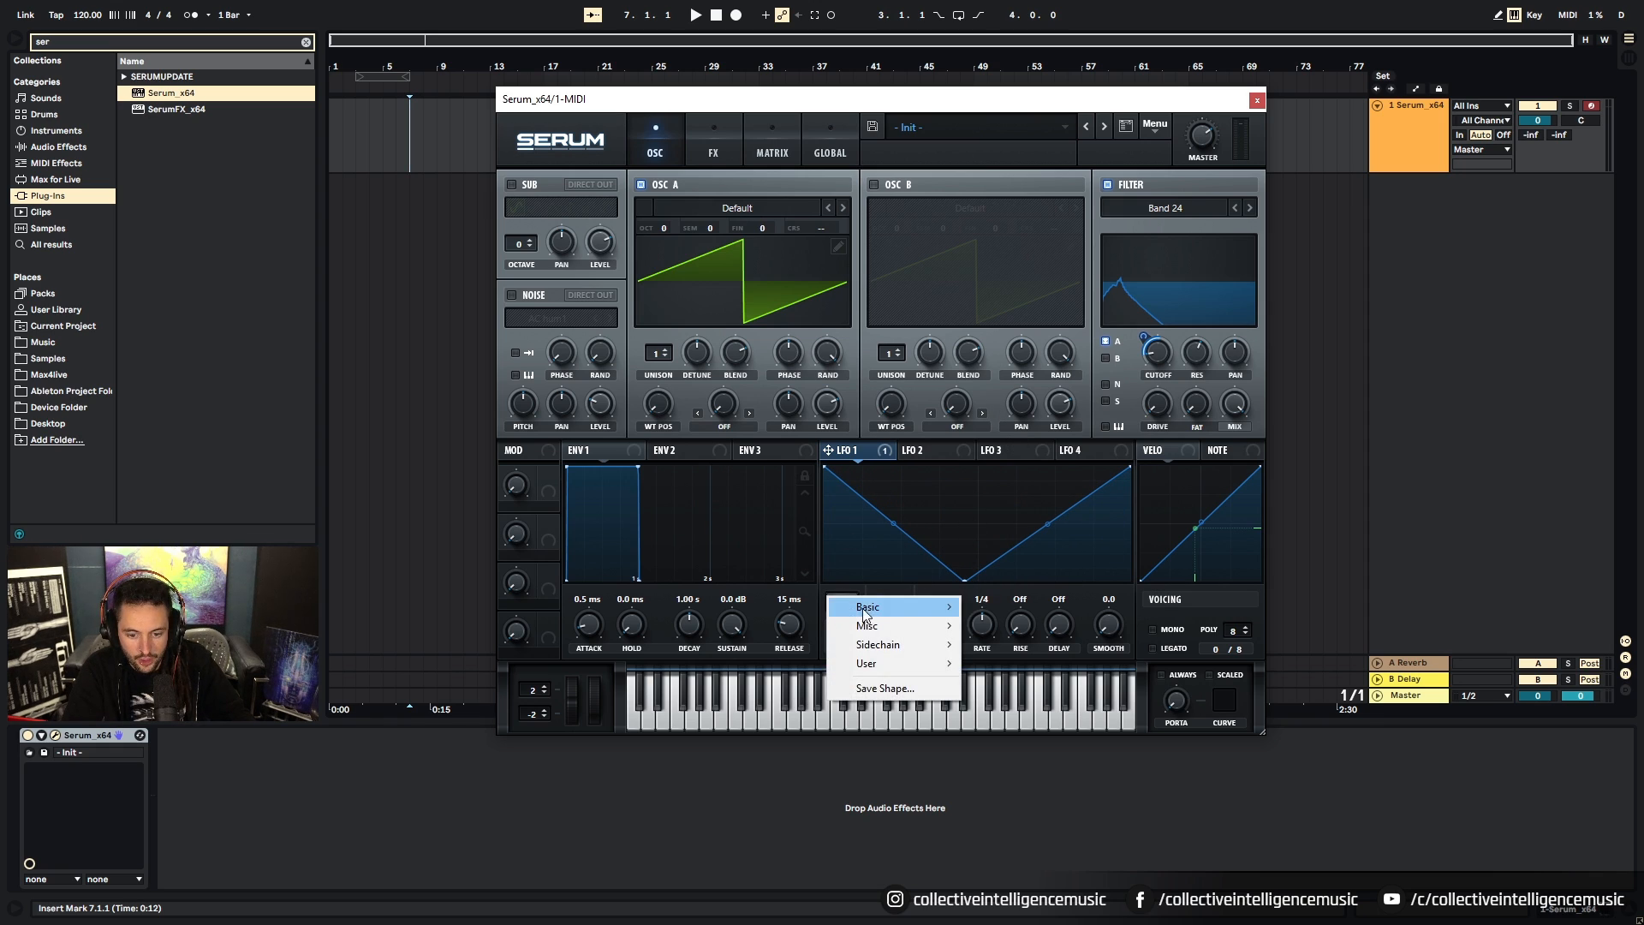
pyautogui.moveTo(908, 606)
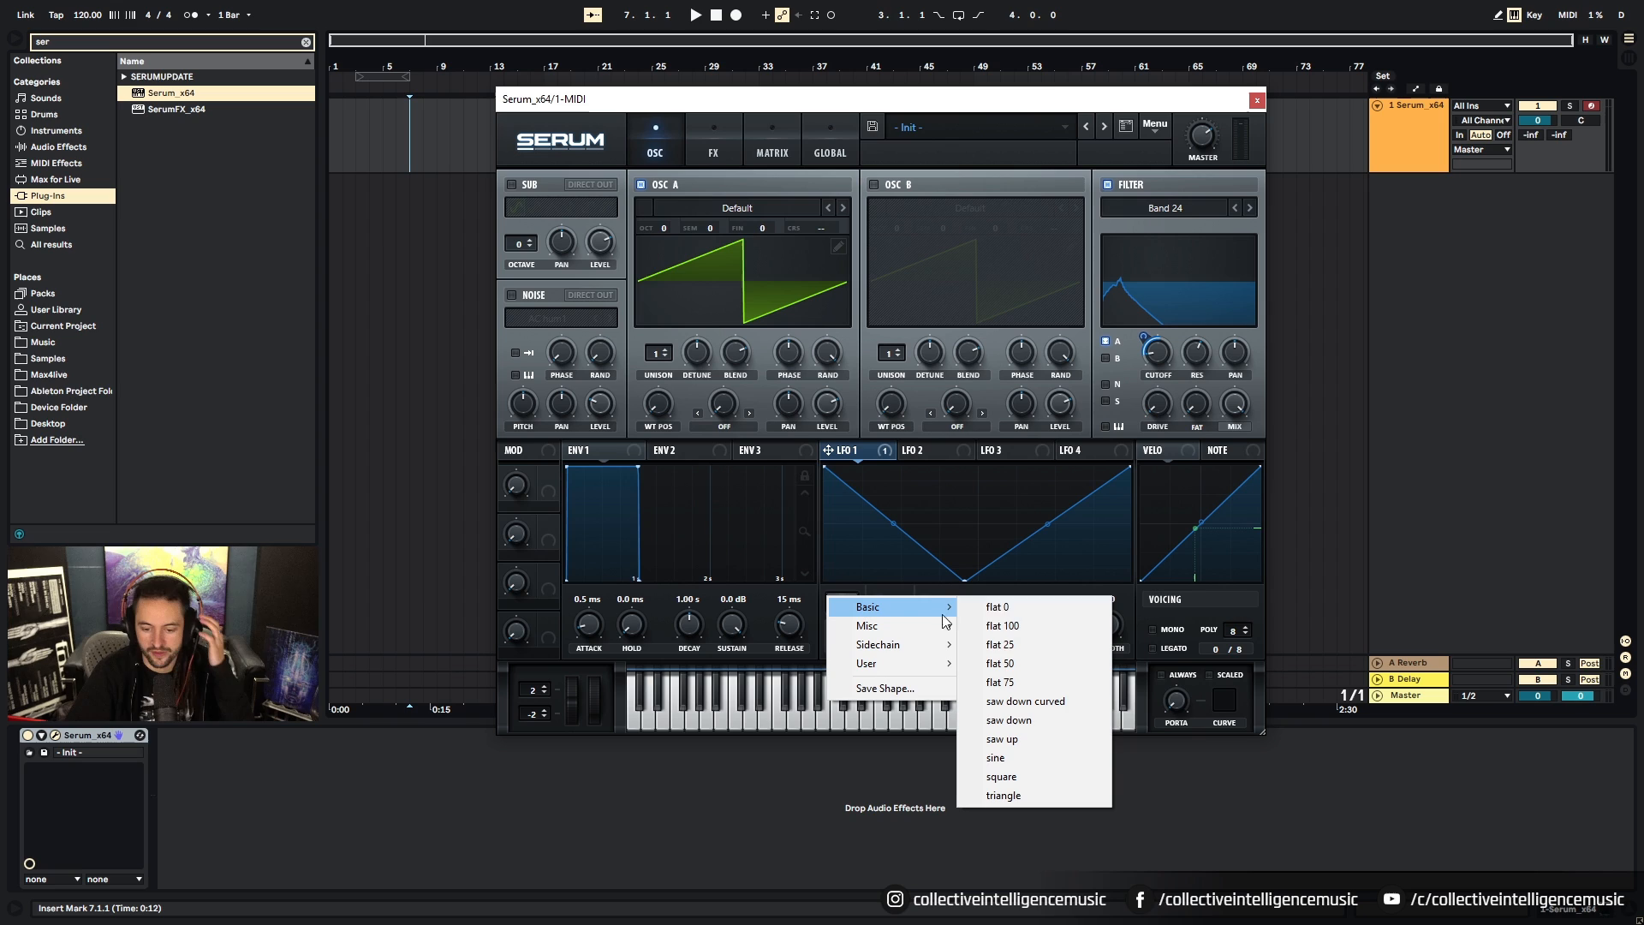
pyautogui.click(1042, 725)
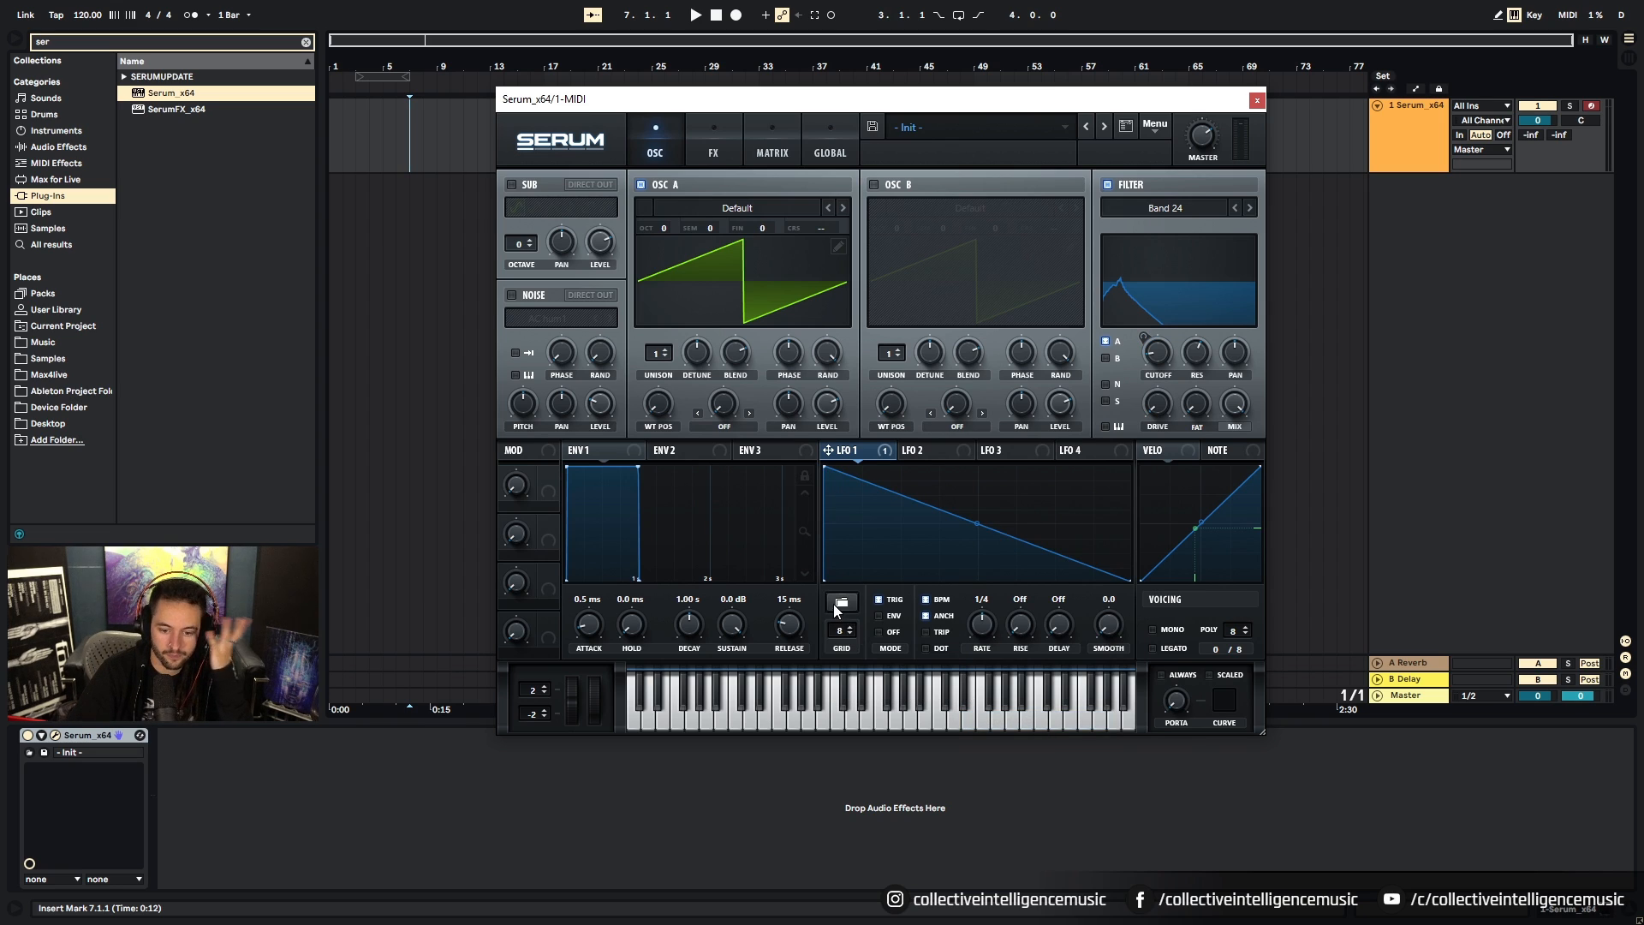
pyautogui.click(842, 602)
pyautogui.moveTo(932, 609)
pyautogui.click(1026, 754)
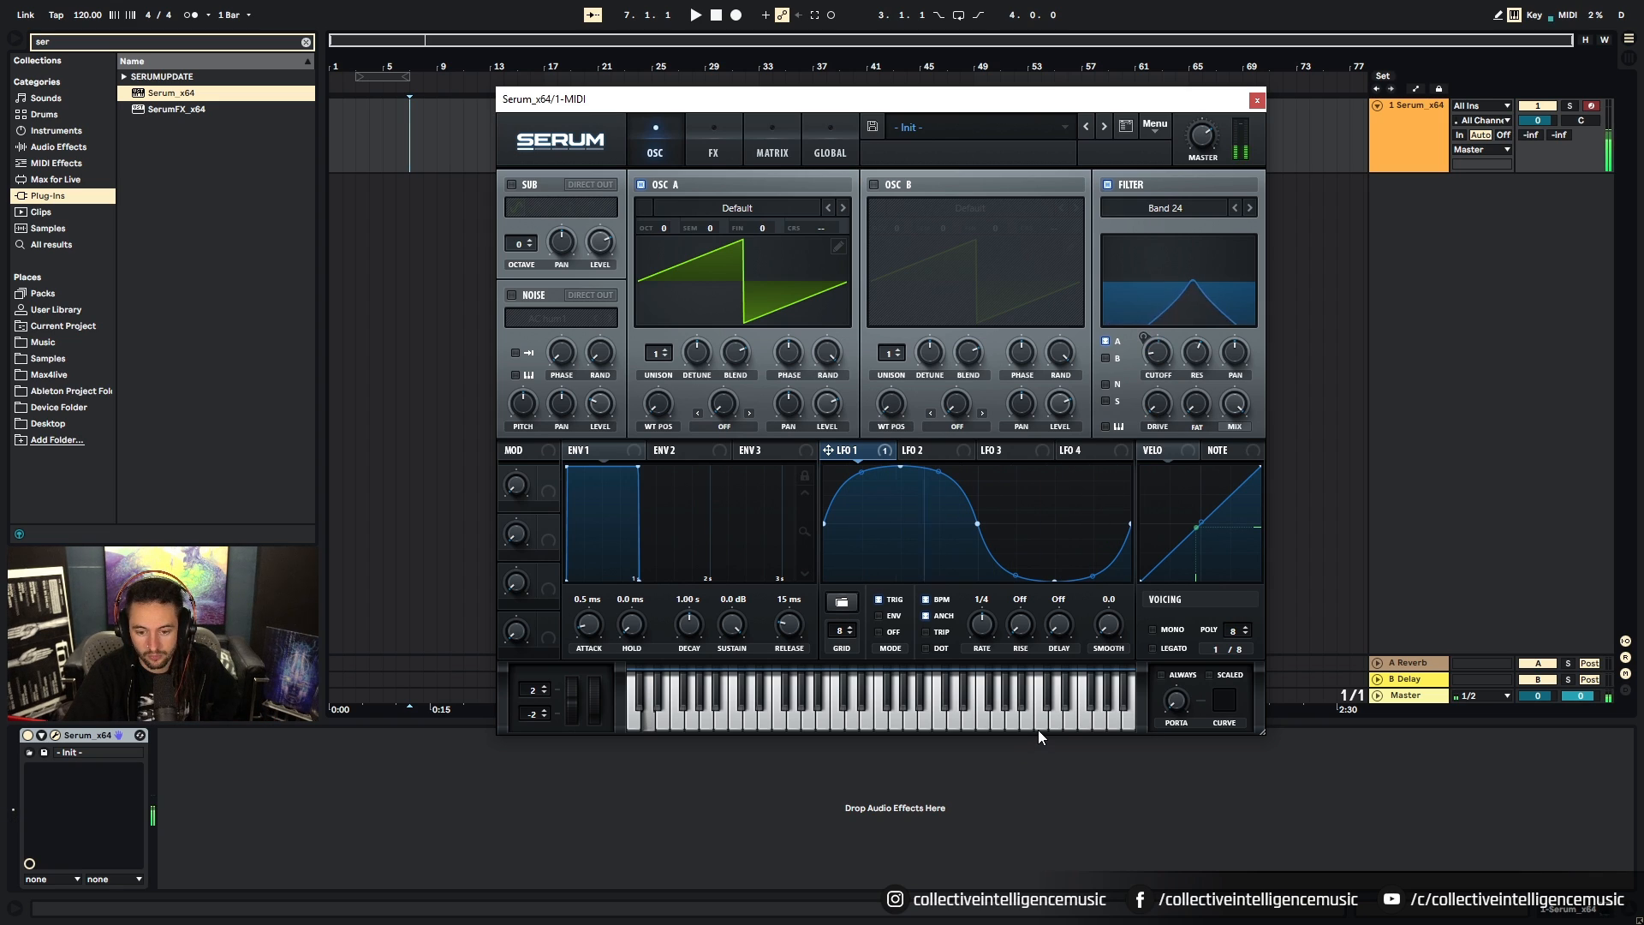
# Step: Load the Basic triangle shape into LFO 1, followed by the Basic saw up shape
pyautogui.click(842, 602)
pyautogui.moveTo(891, 607)
pyautogui.click(1035, 795)
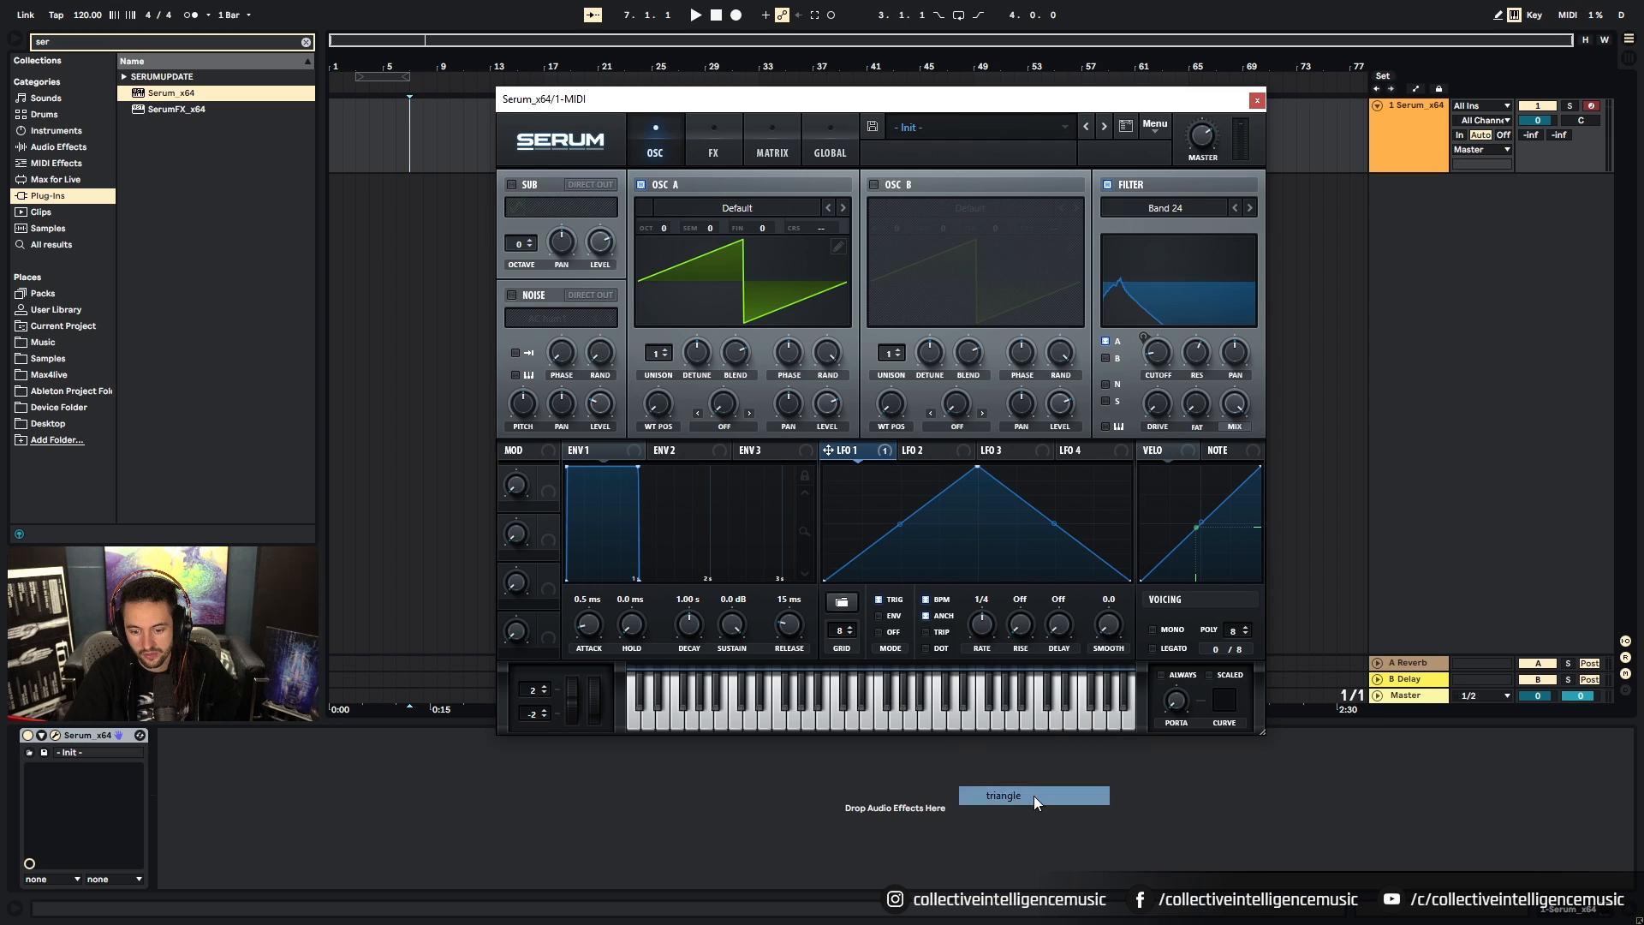
pyautogui.click(842, 602)
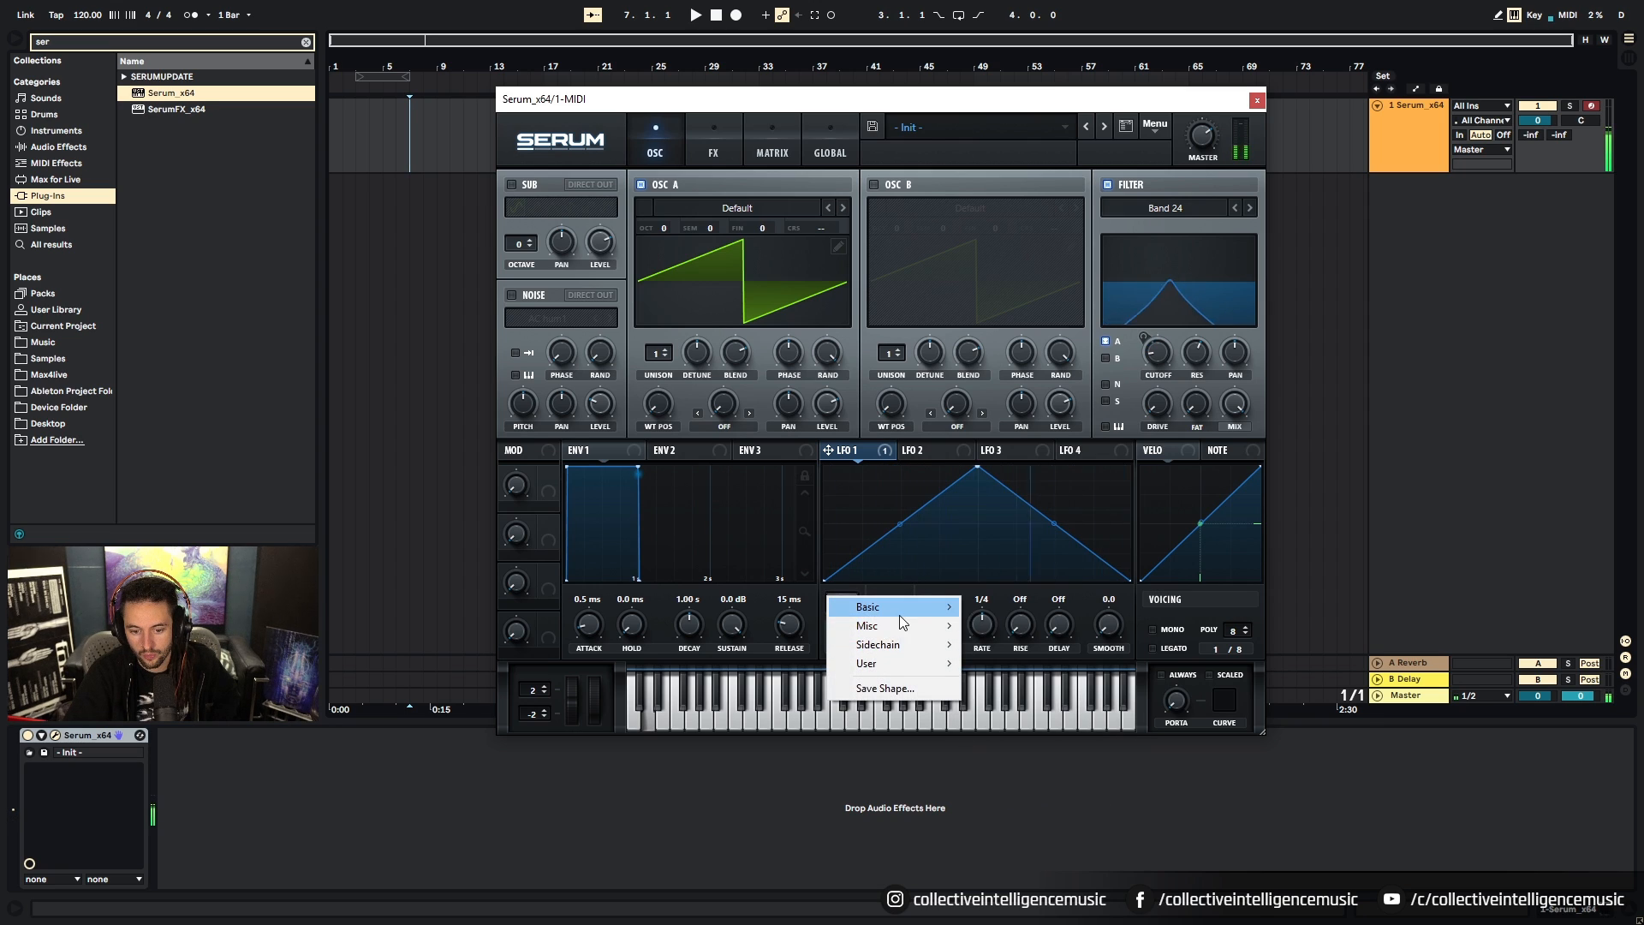
pyautogui.moveTo(895, 608)
pyautogui.click(1045, 735)
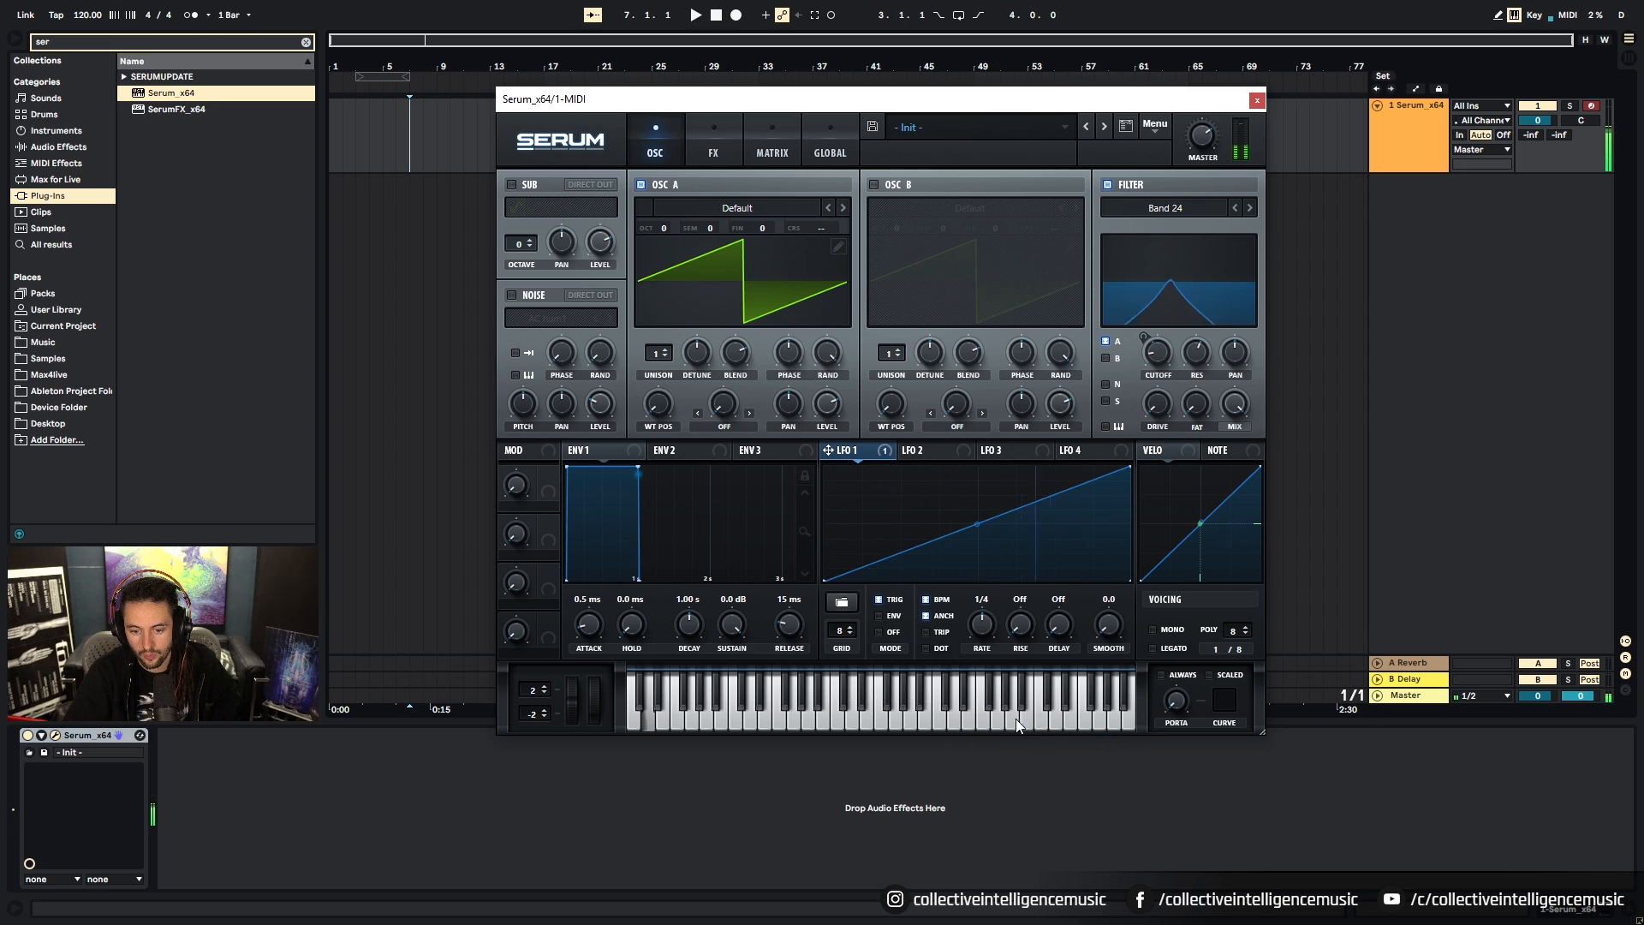
# Step: Load the irregular multi-peak shape from the Misc presets into LFO 1, followed by Dome
pyautogui.click(844, 600)
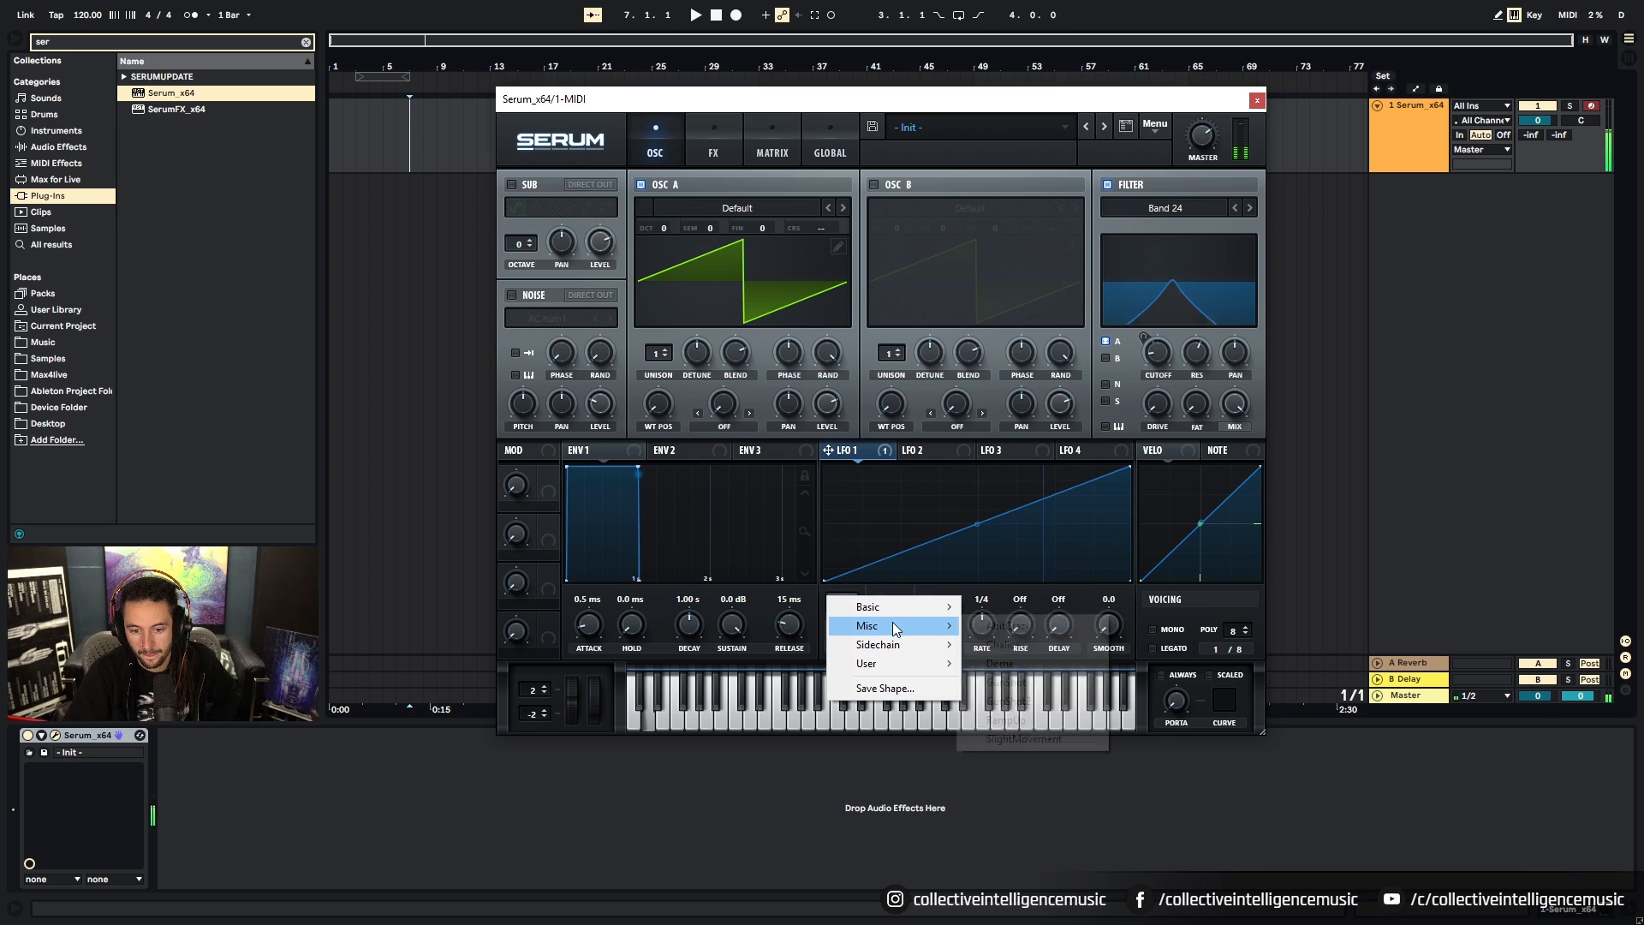
pyautogui.moveTo(892, 622)
pyautogui.click(1010, 655)
pyautogui.click(842, 602)
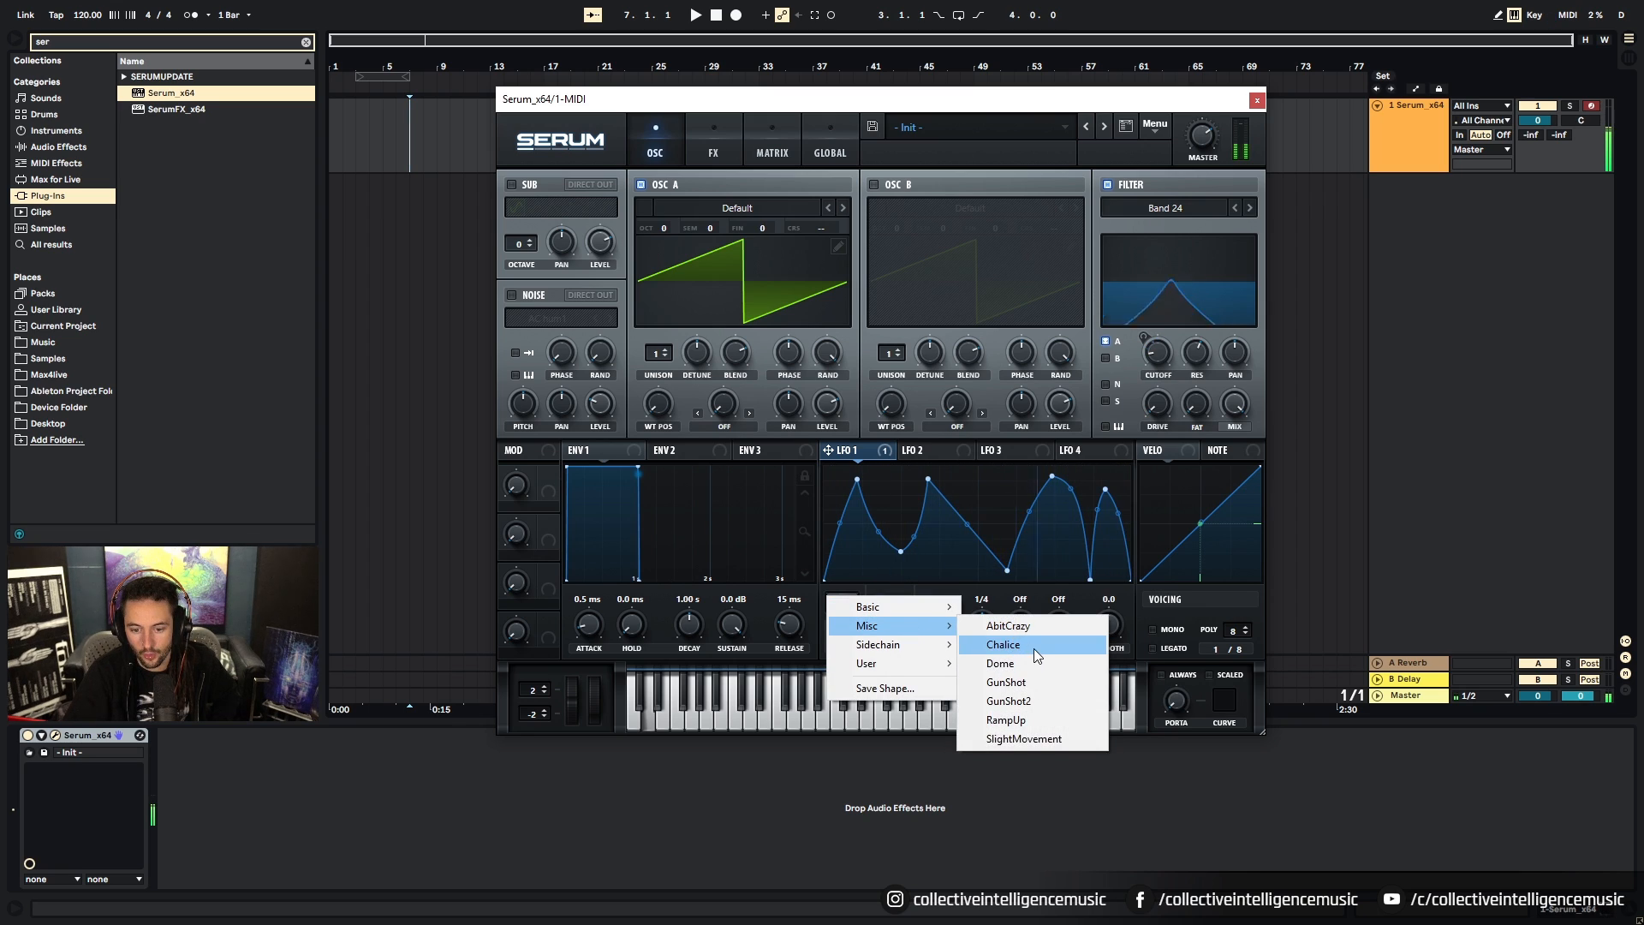
pyautogui.click(1032, 663)
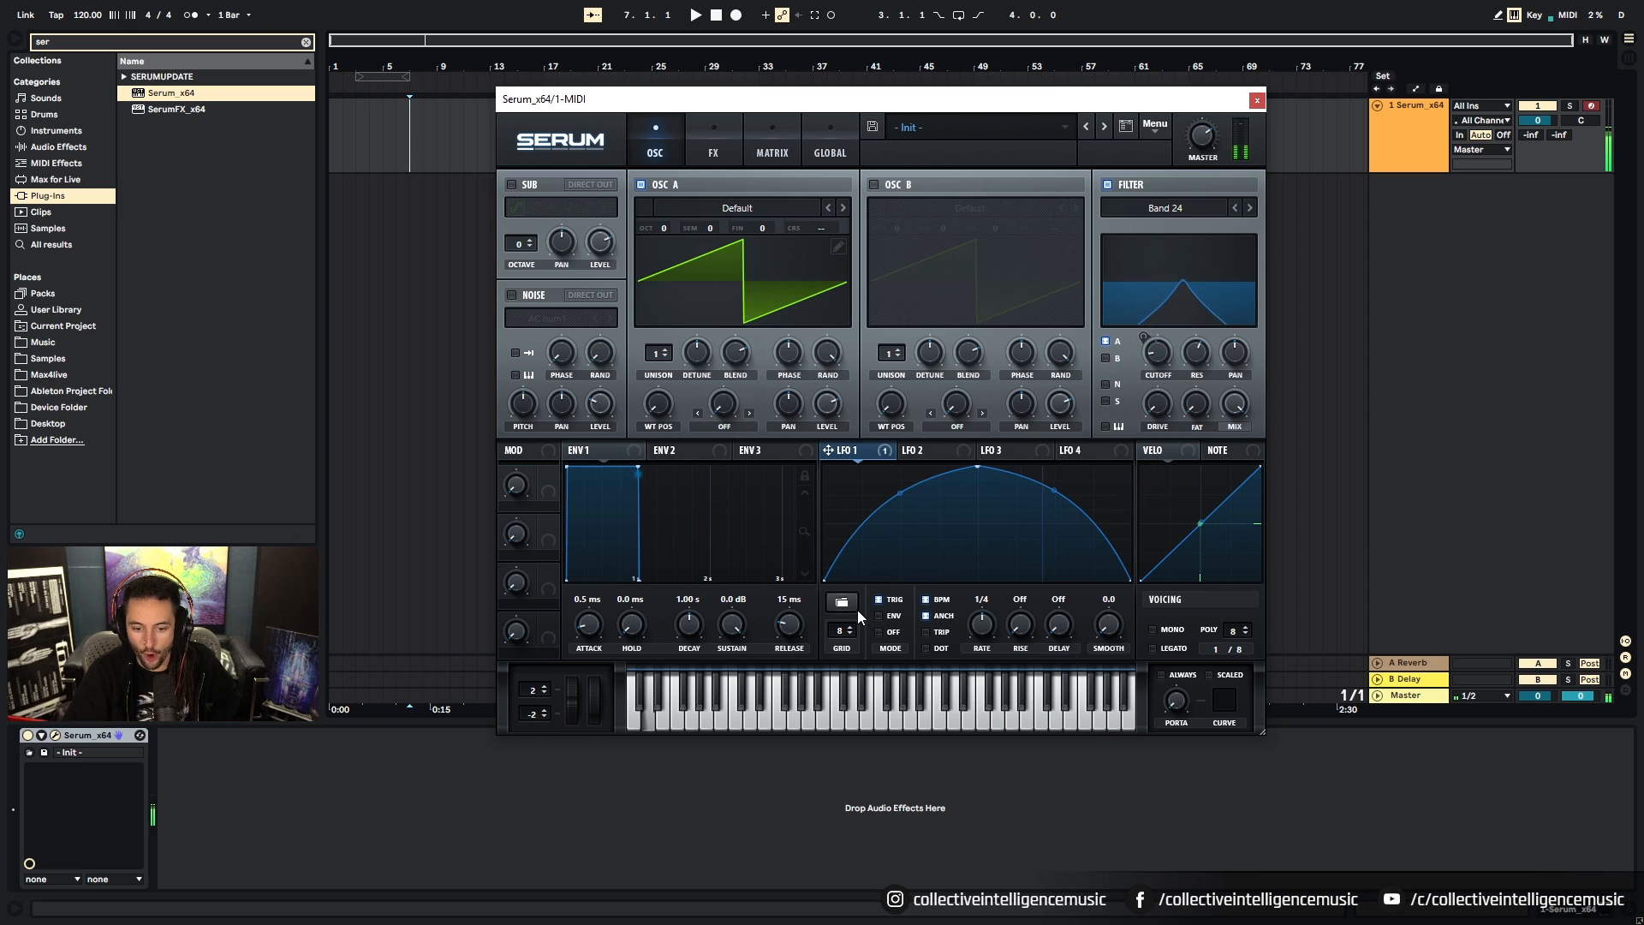
# Step: Load the Misc GunShot shape into LFO 1, followed by GunShot2
pyautogui.click(850, 605)
pyautogui.moveTo(881, 625)
pyautogui.click(995, 685)
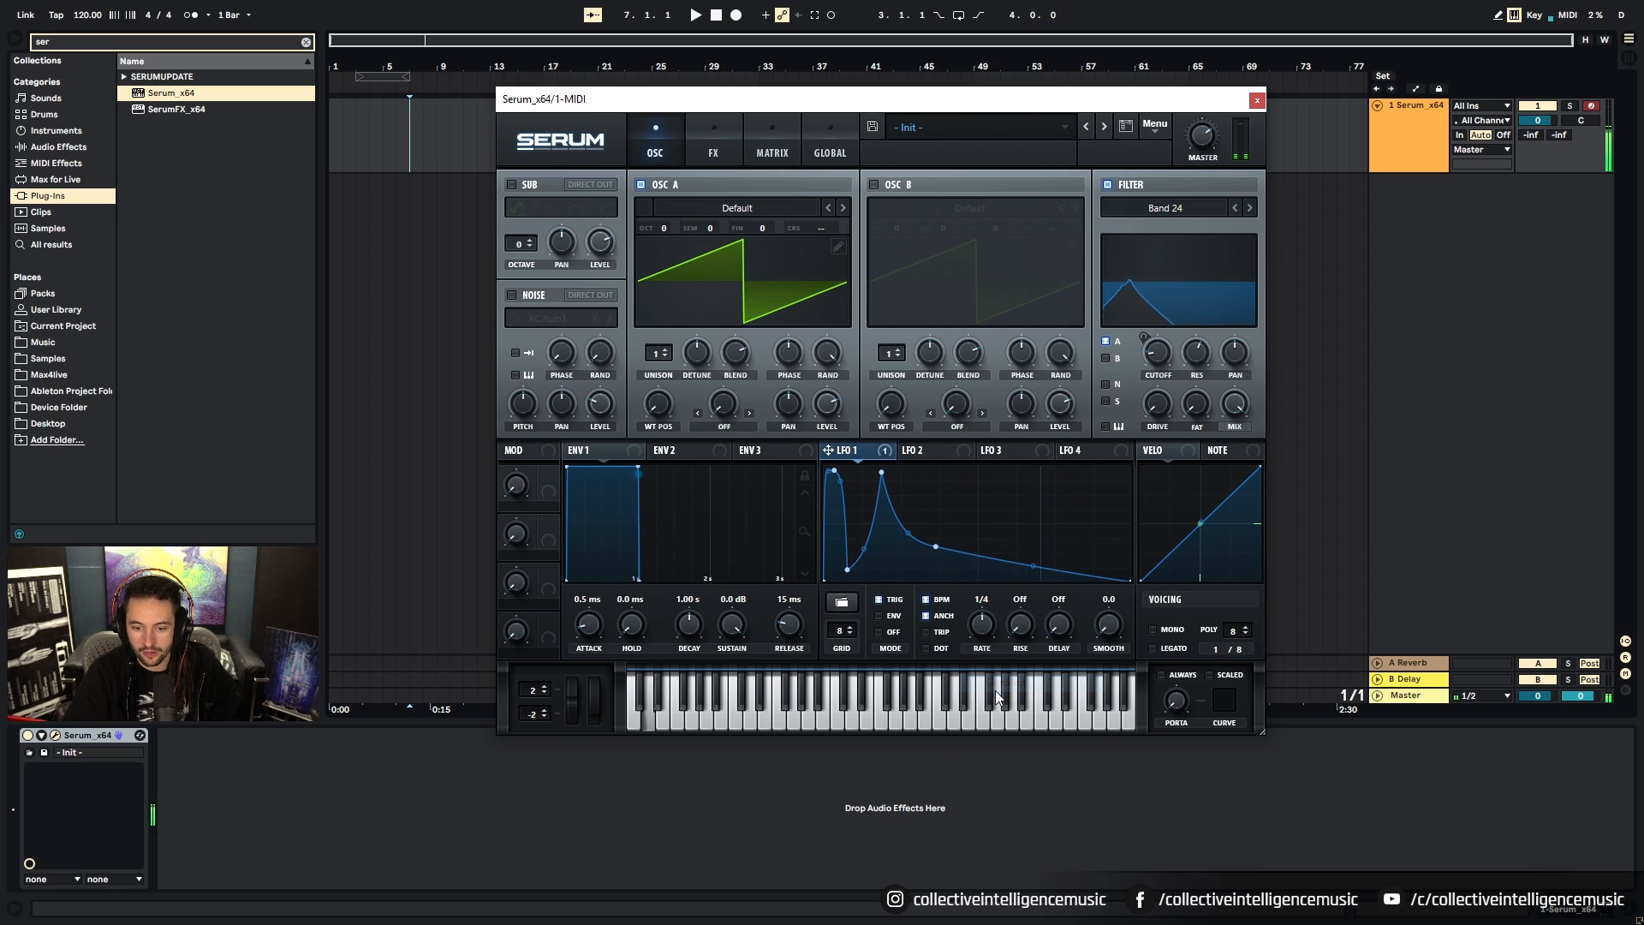
pyautogui.click(842, 602)
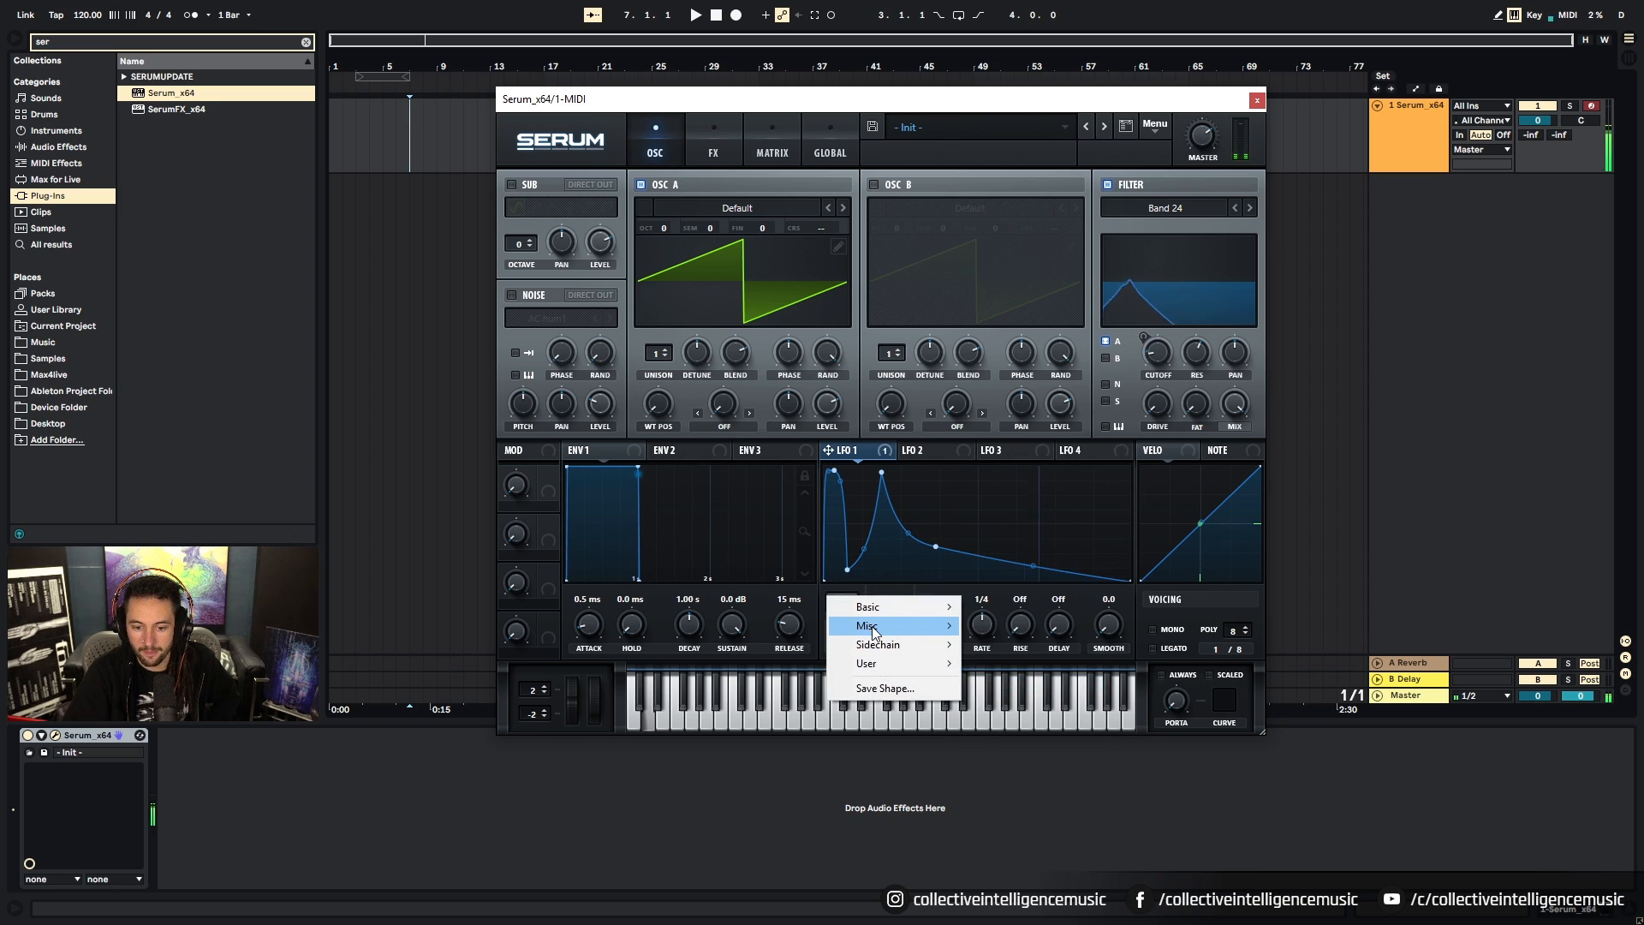
pyautogui.moveTo(891, 625)
pyautogui.click(1017, 702)
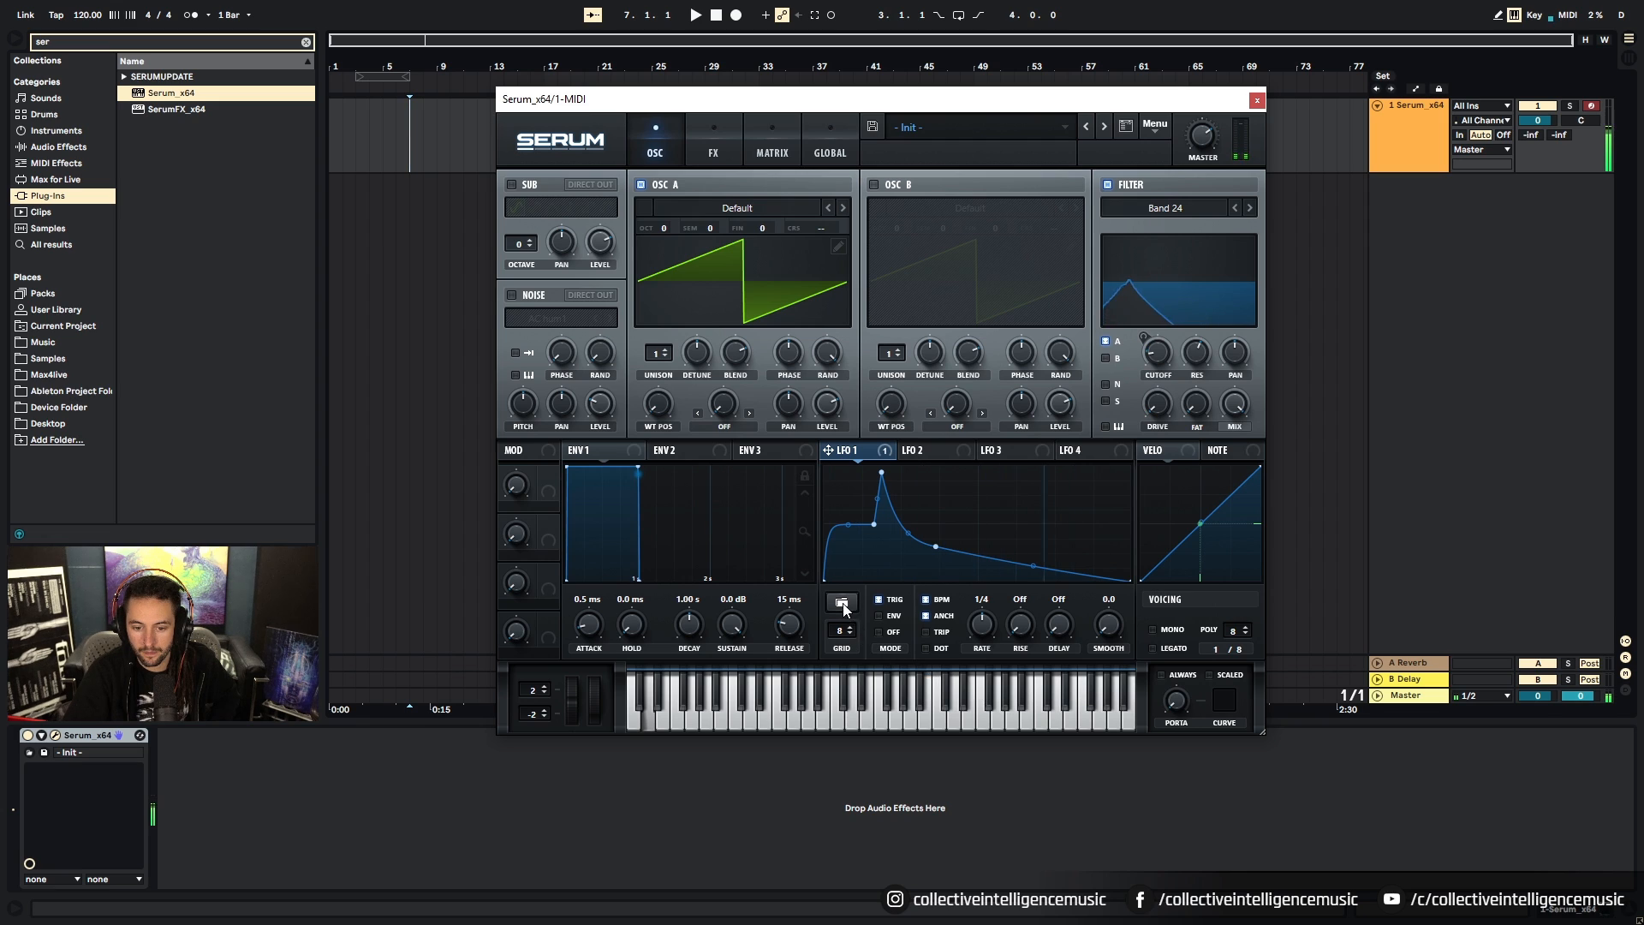
# Step: Load the Misc RampUp shape into LFO 1 and look over the remaining preset categories
pyautogui.click(843, 602)
pyautogui.click(1007, 719)
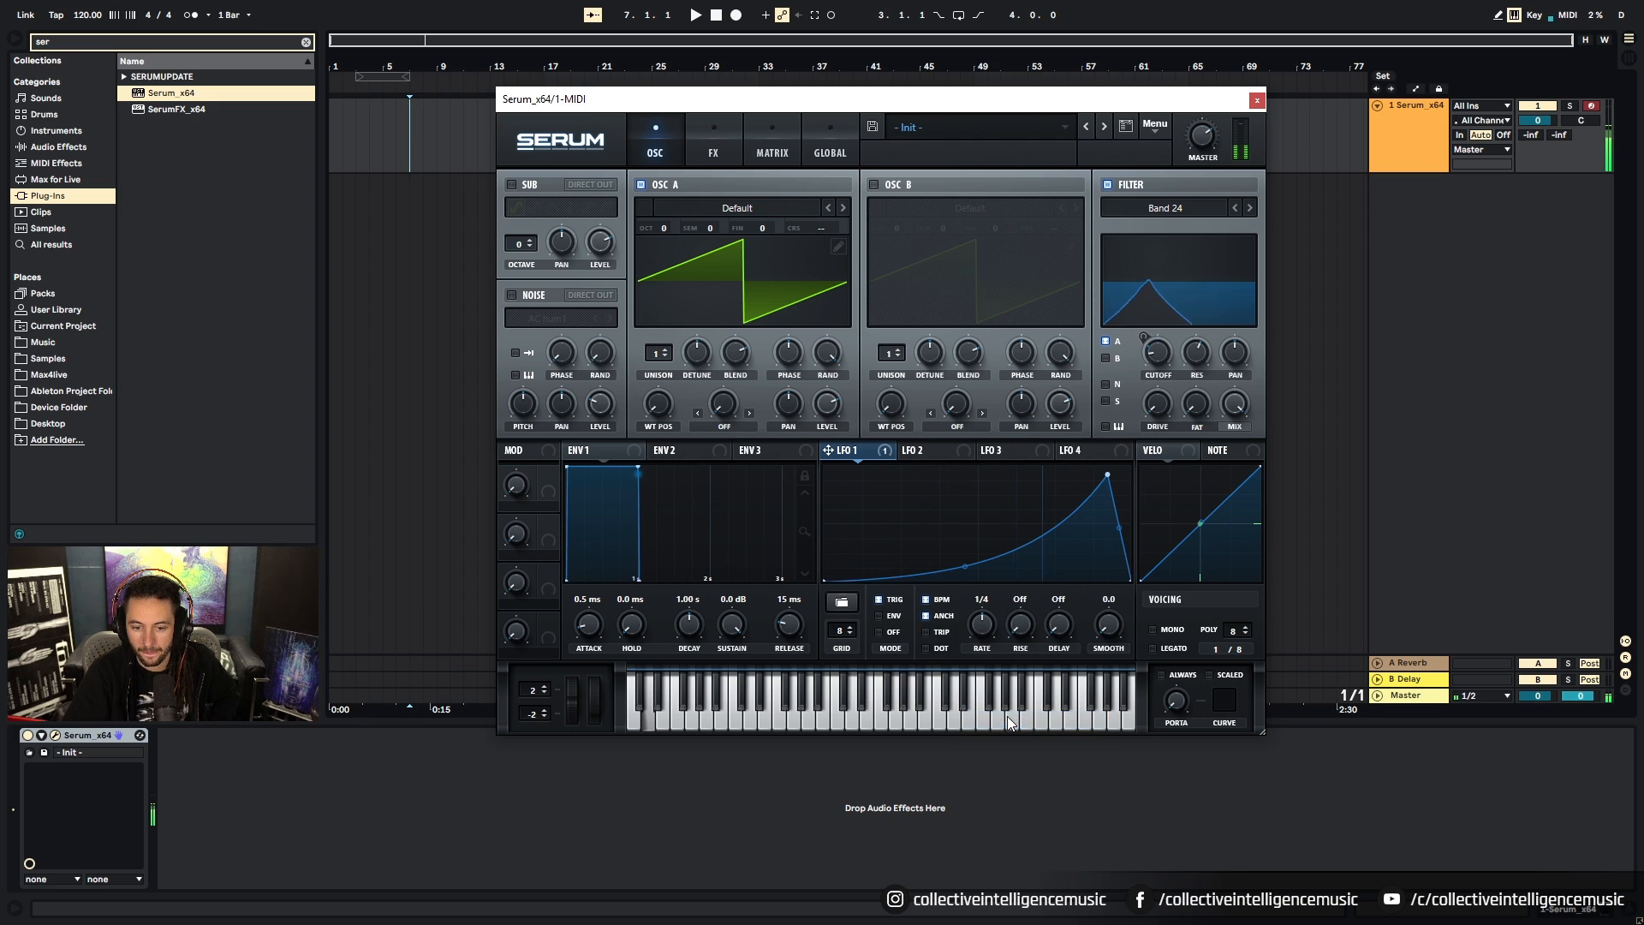
pyautogui.click(842, 602)
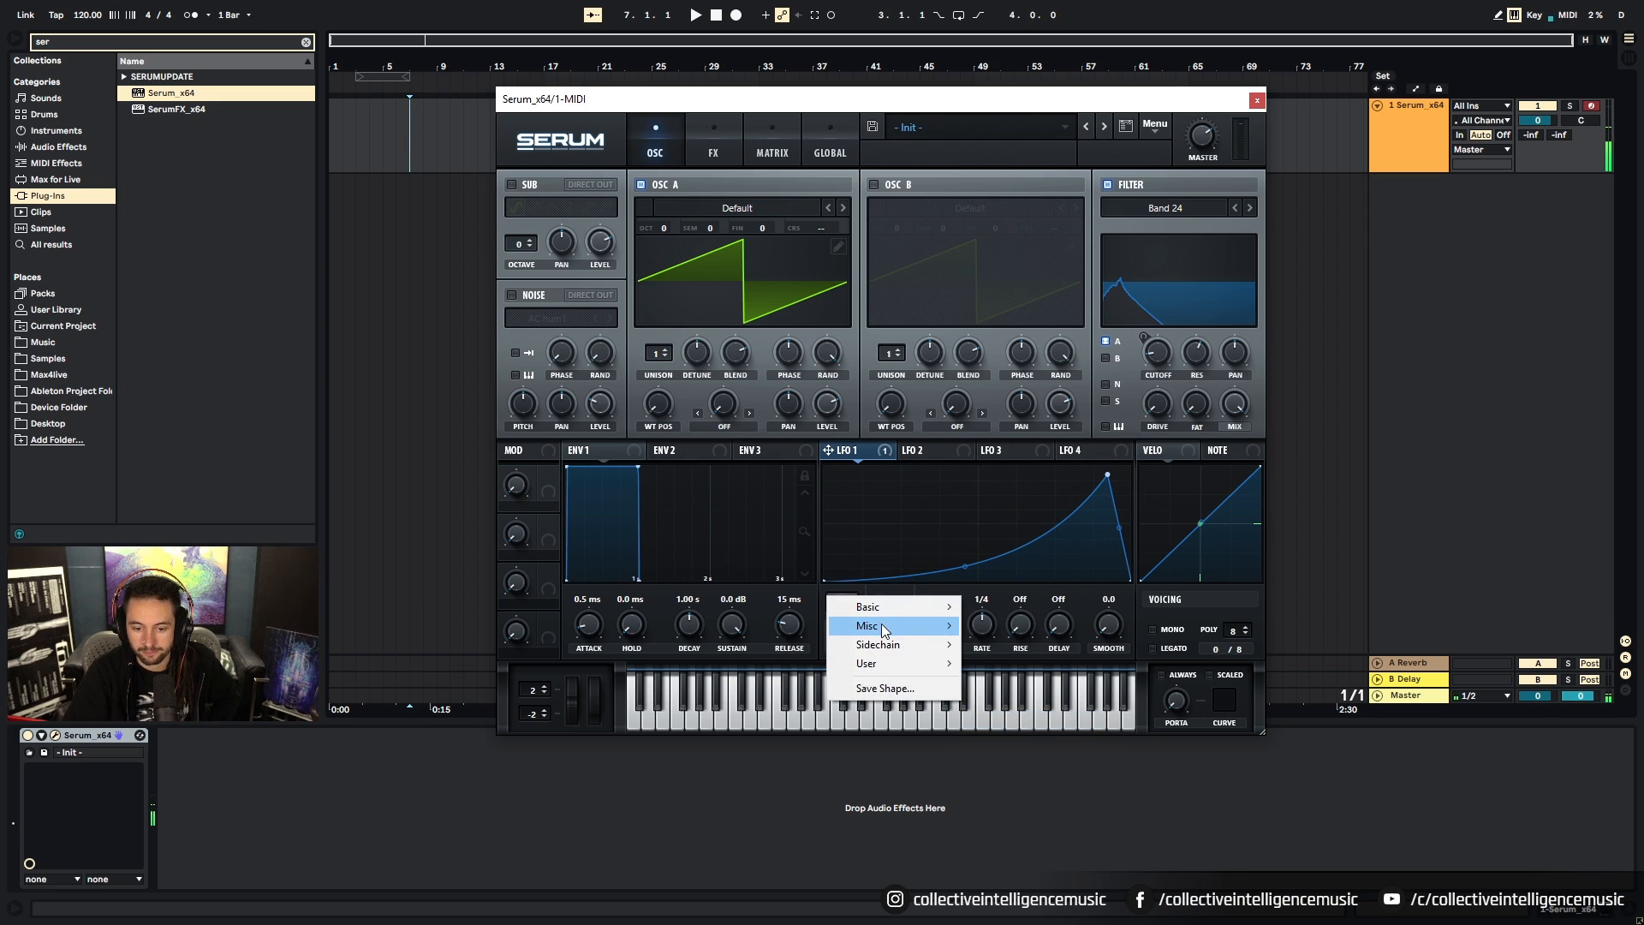
pyautogui.click(868, 488)
pyautogui.click(836, 605)
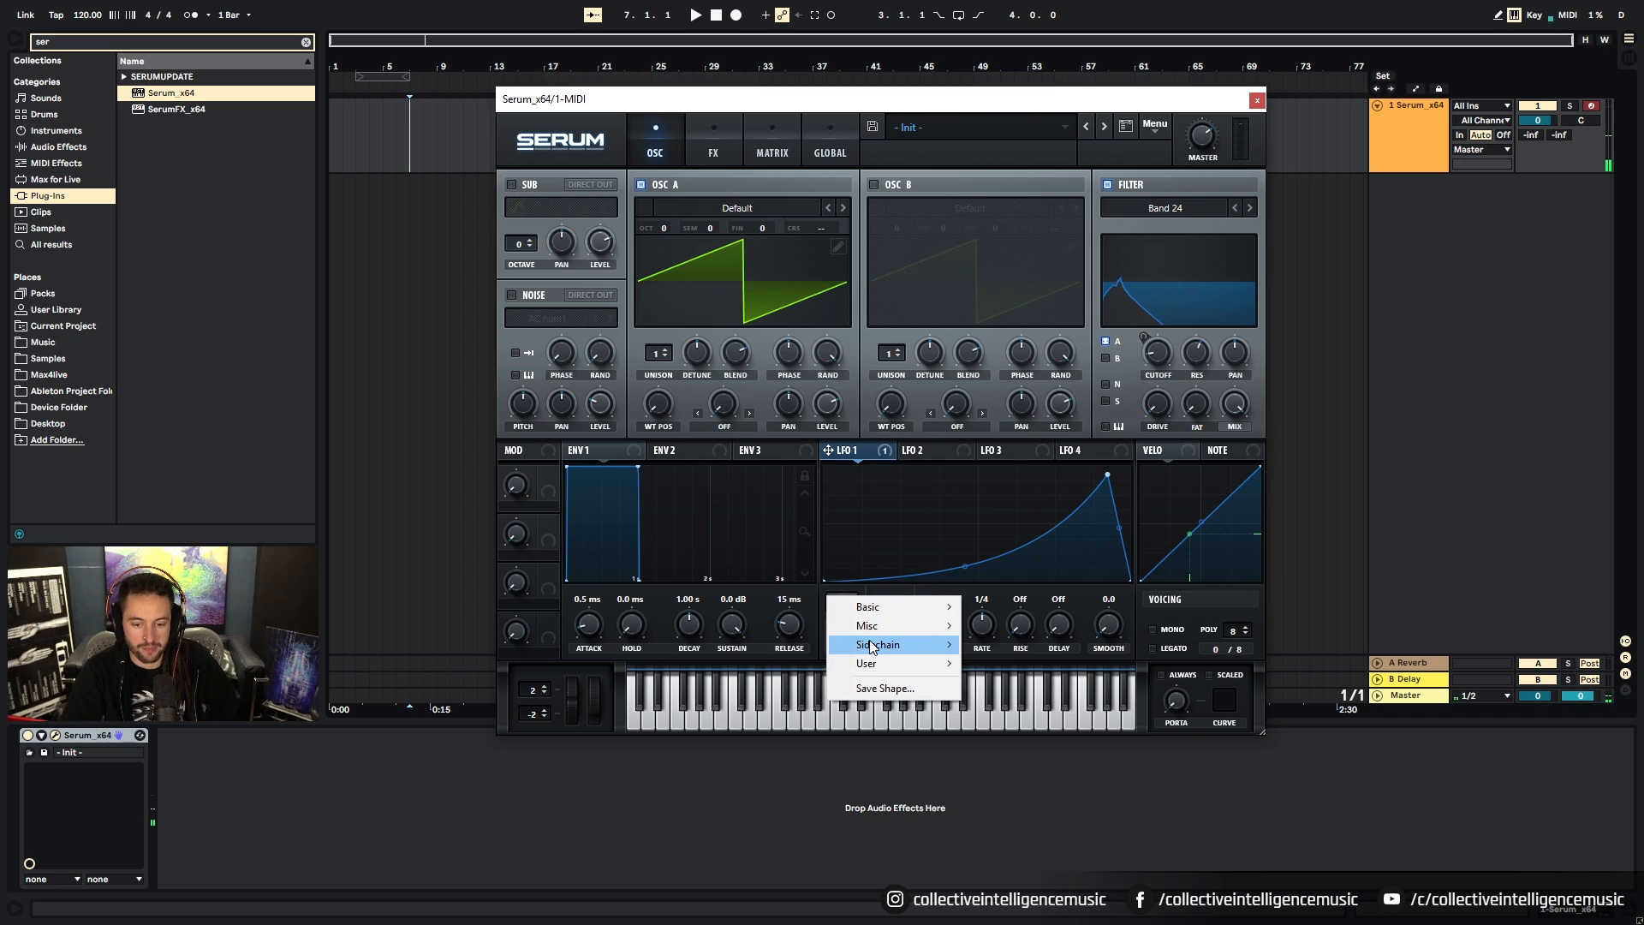
pyautogui.click(892, 529)
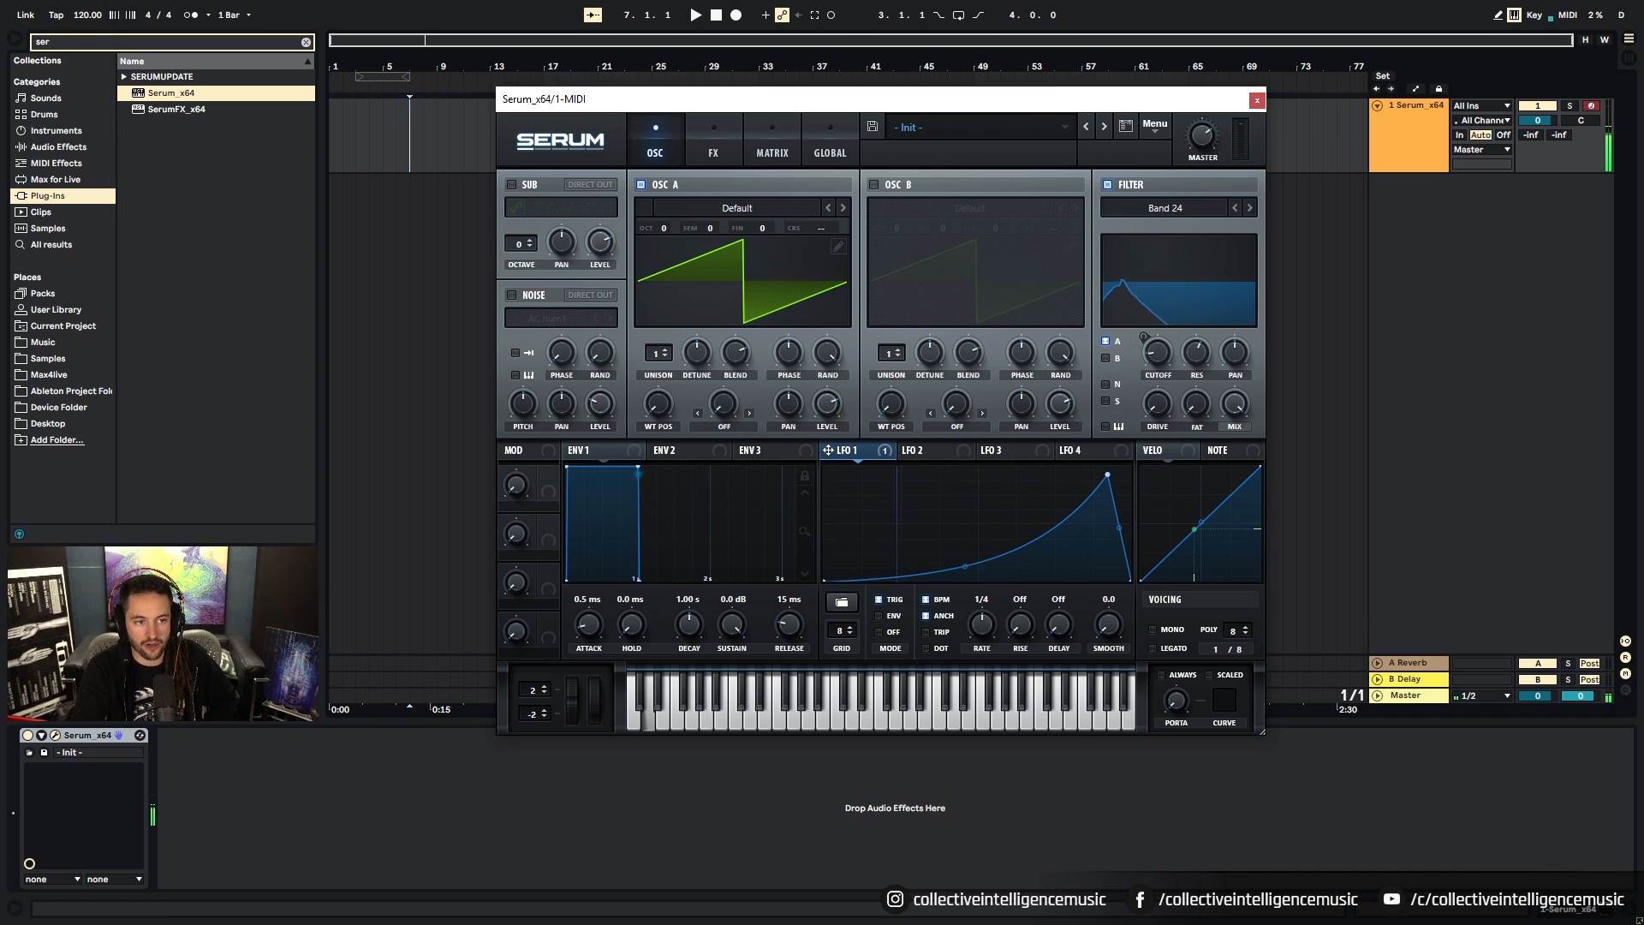
# Step: Set the project tempo to 140 BPM and return to the Serum window
pyautogui.moveTo(88, 16)
pyautogui.mouseDown()
pyautogui.moveTo(88, 0)
pyautogui.moveTo(89, 27)
pyautogui.mouseUp()
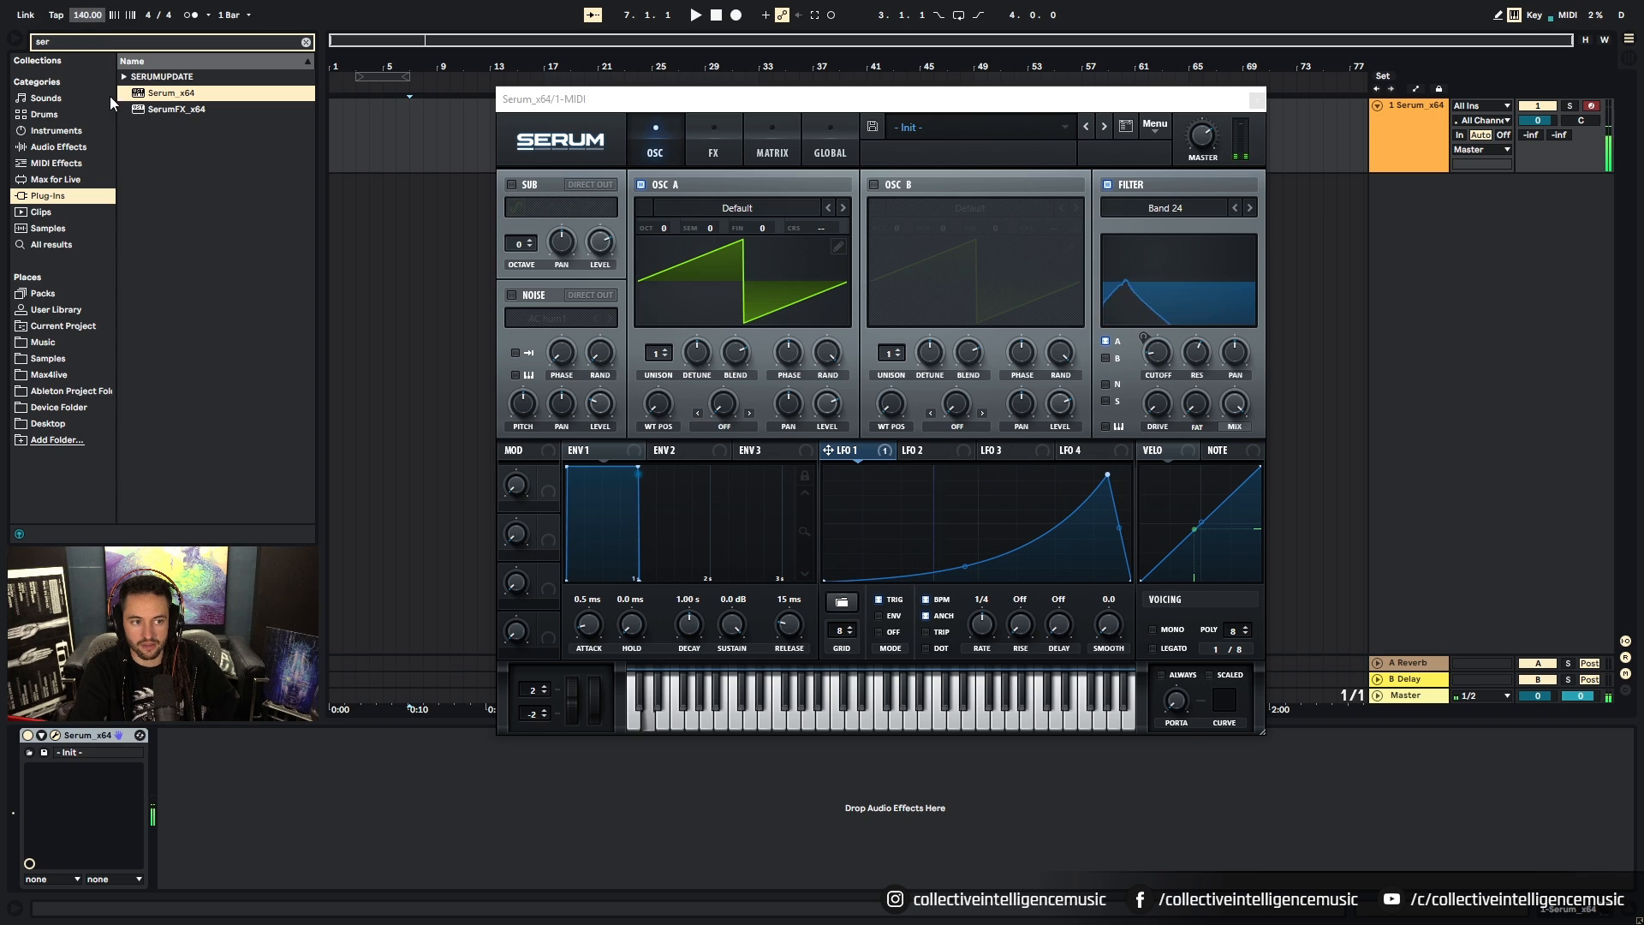
pyautogui.click(976, 623)
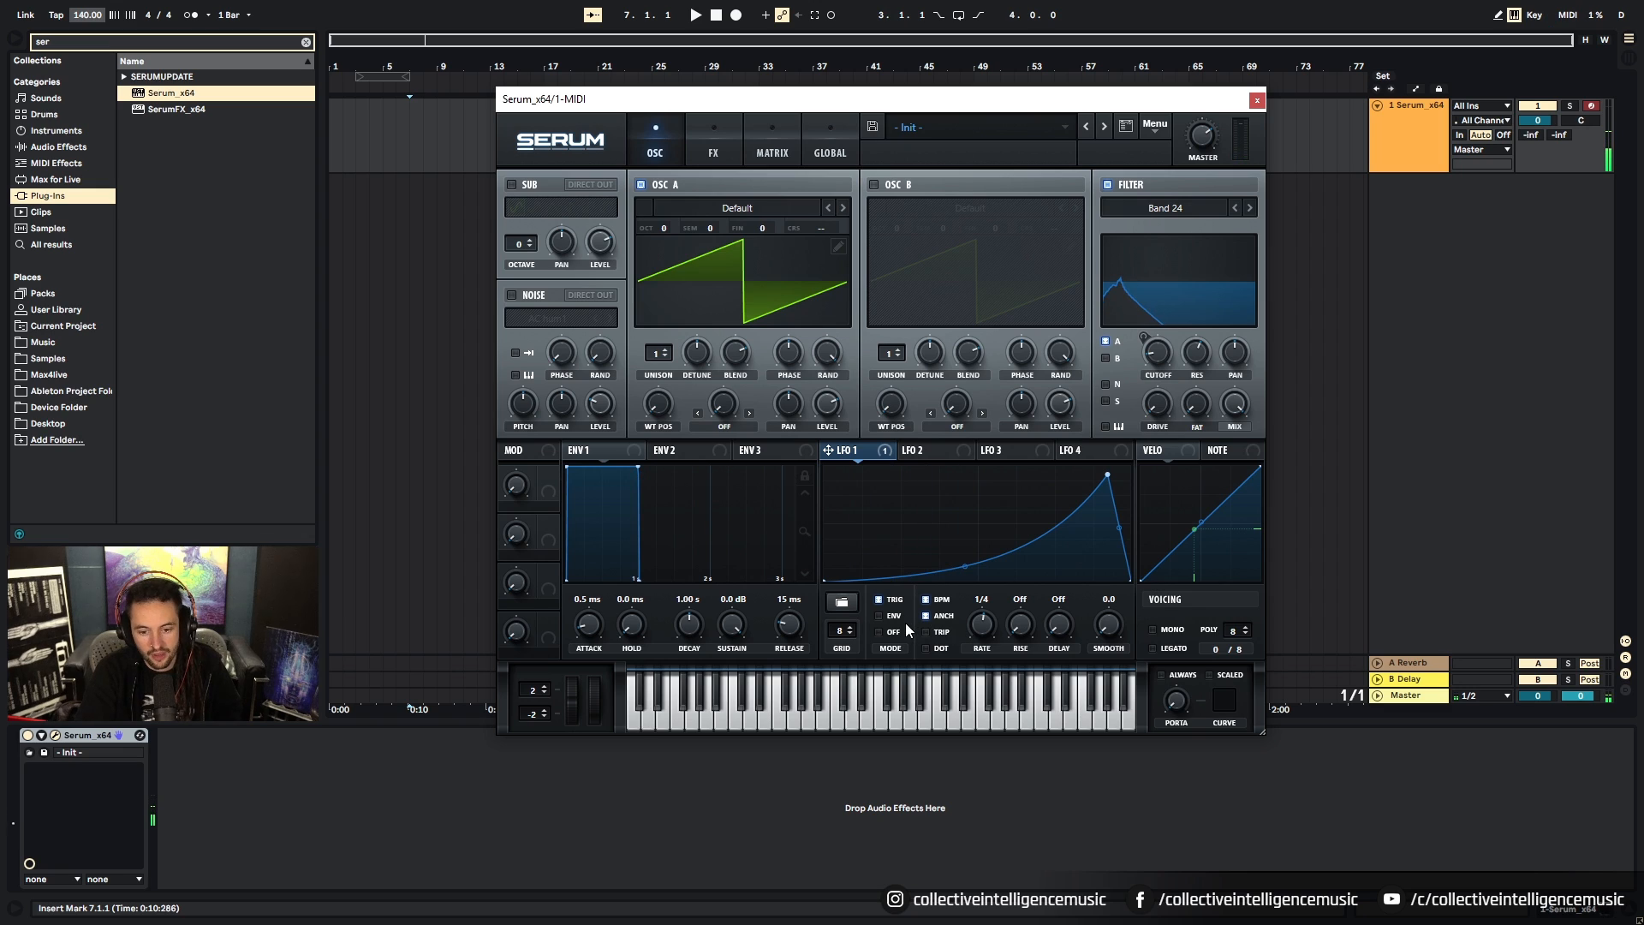
# Step: Switch LFO 1's mode through Env and Off, and return it to Trig
pyautogui.click(879, 616)
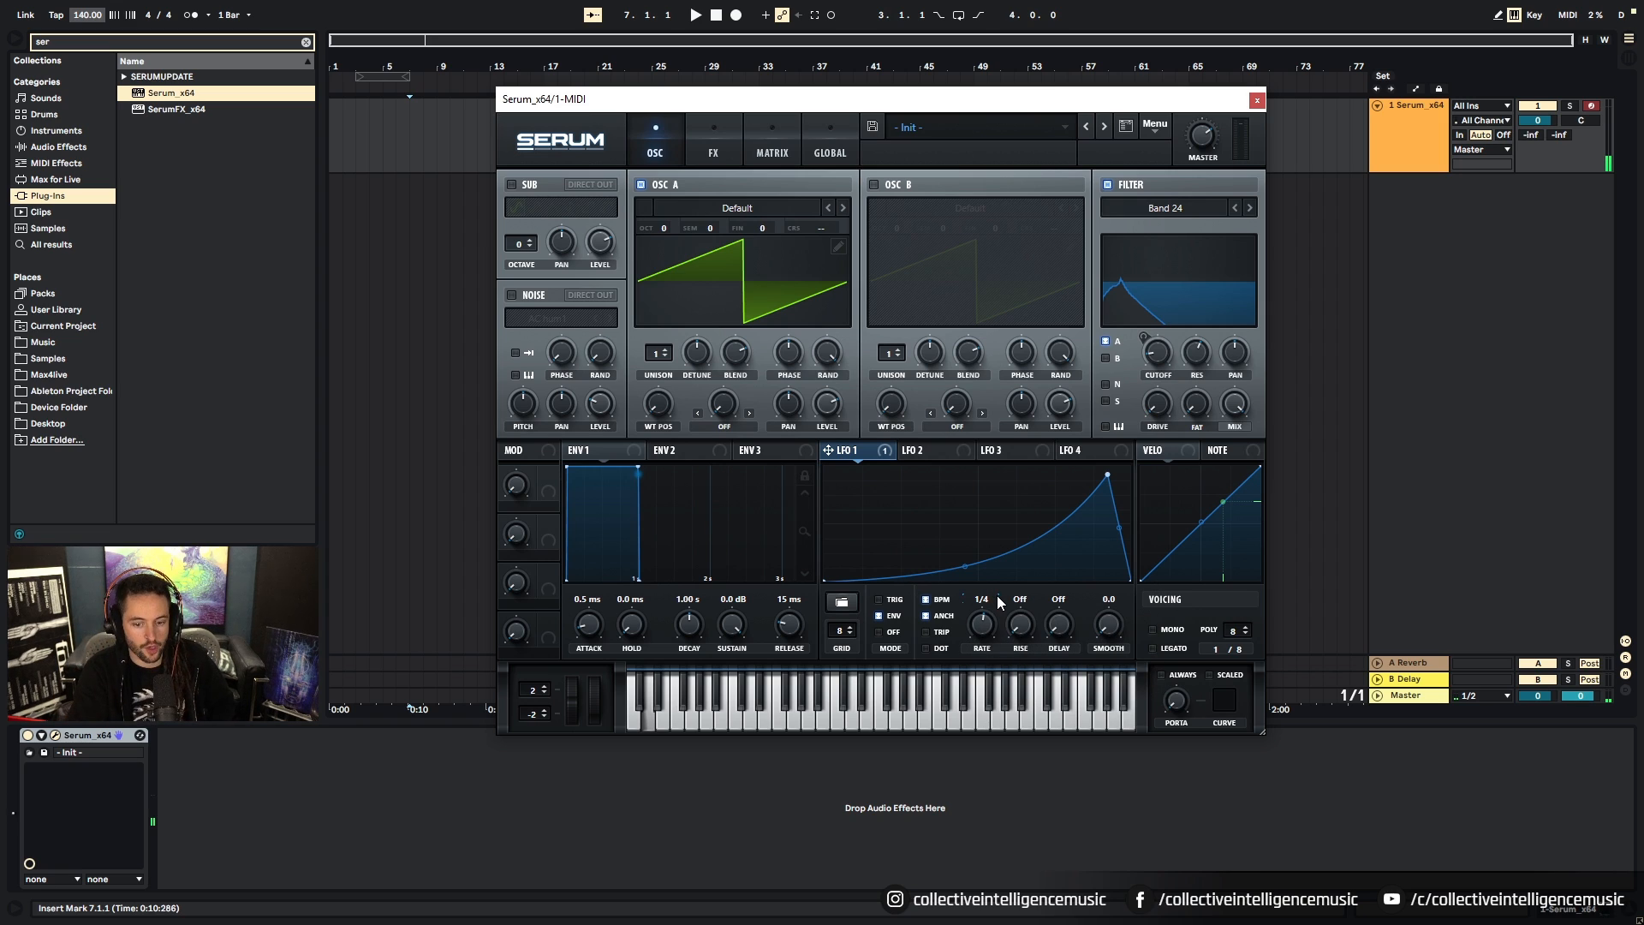
pyautogui.click(879, 631)
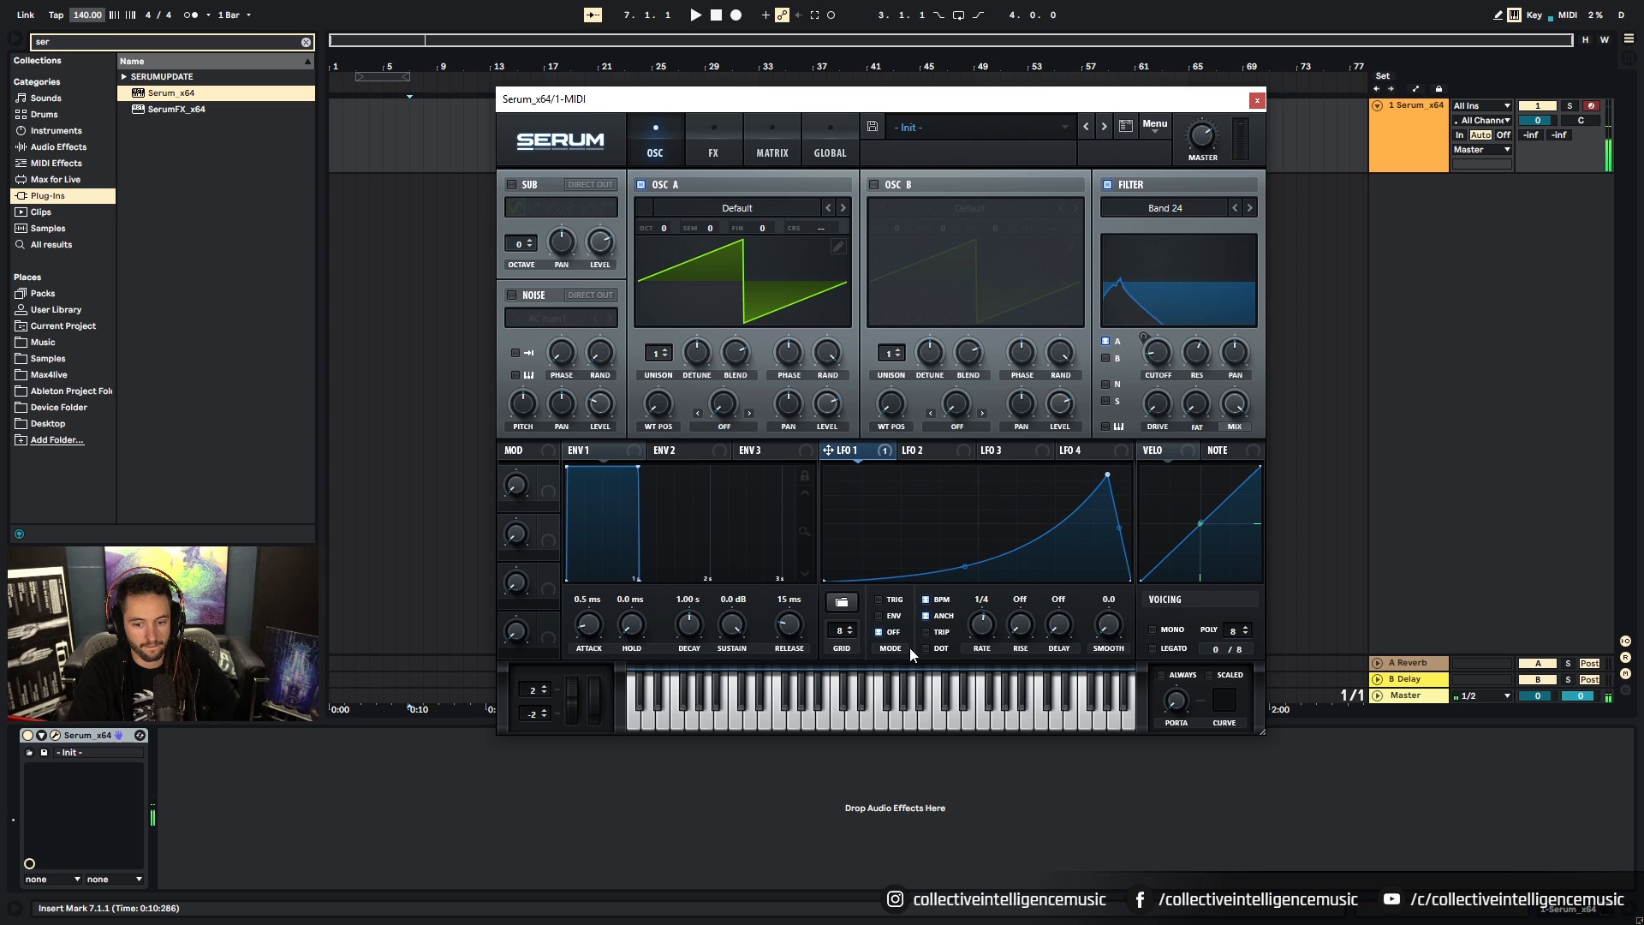
pyautogui.click(897, 602)
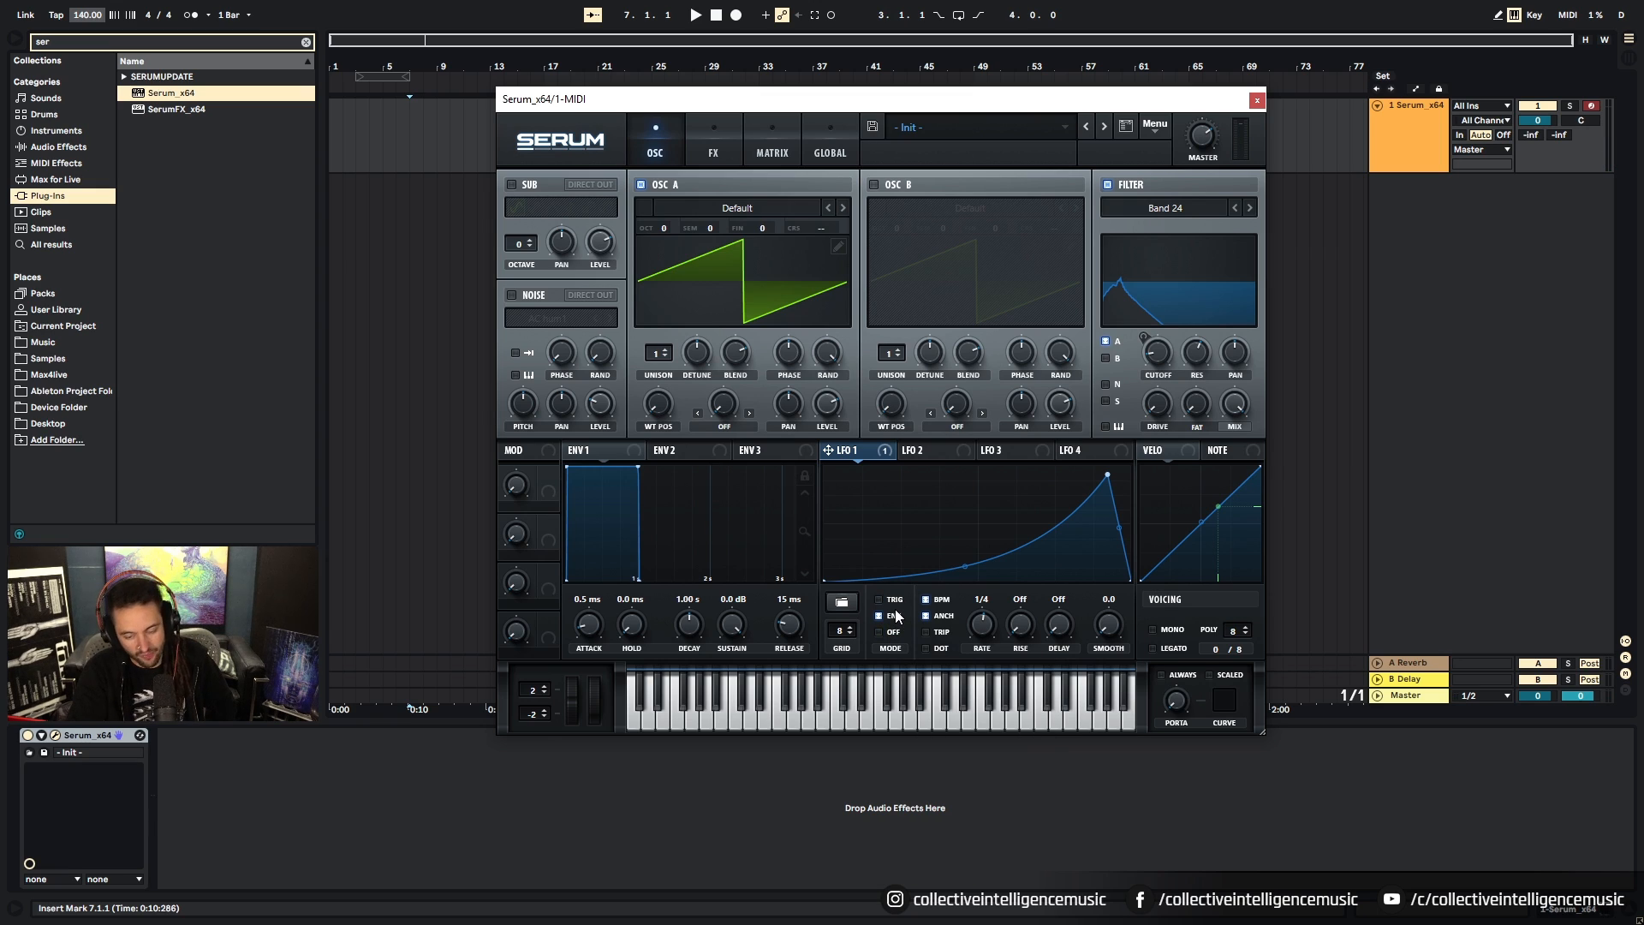
pyautogui.click(895, 602)
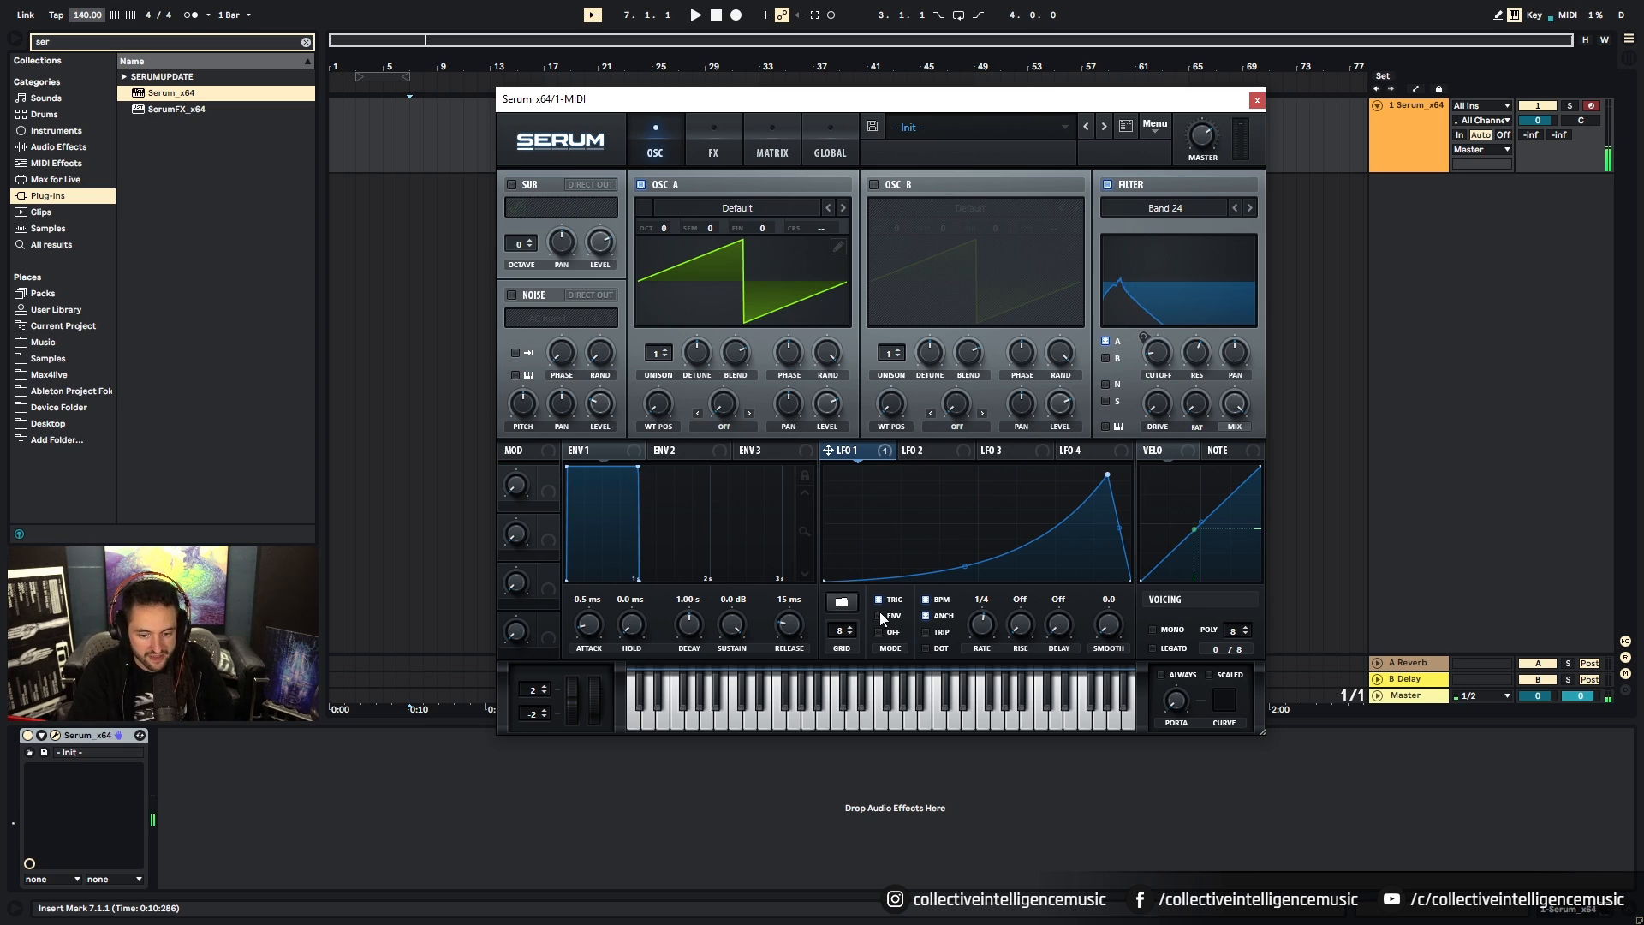
# Step: Turn off LFO 1's BPM sync and set its rate to 0.7 Hz and its rise to 2.1 s
pyautogui.click(926, 617)
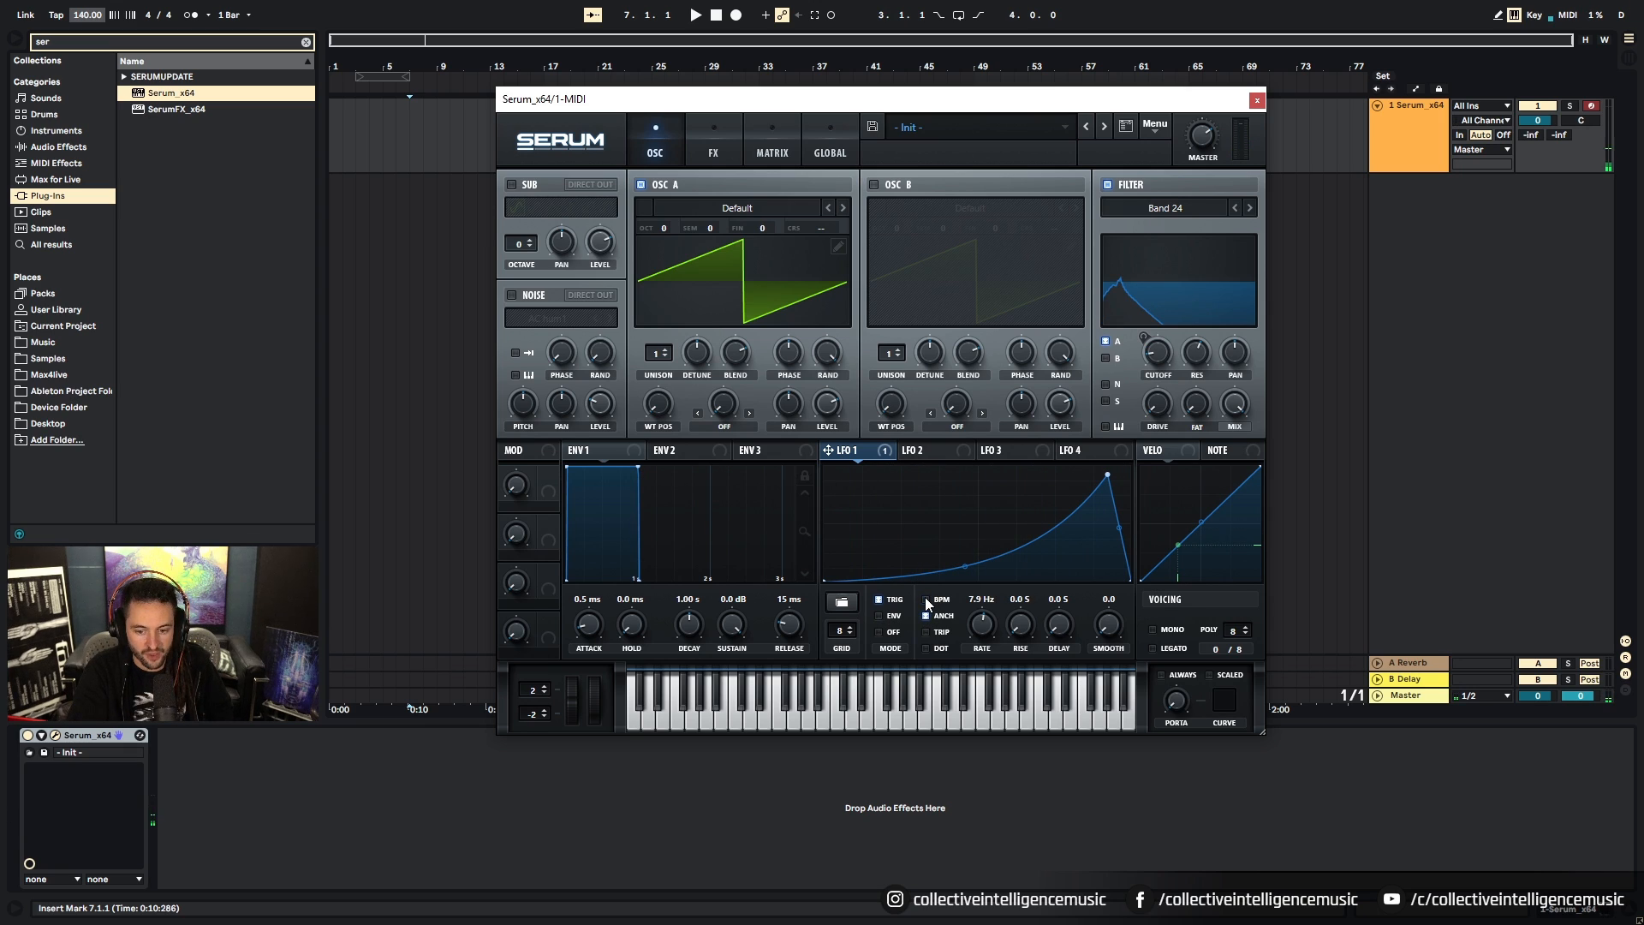
pyautogui.click(926, 599)
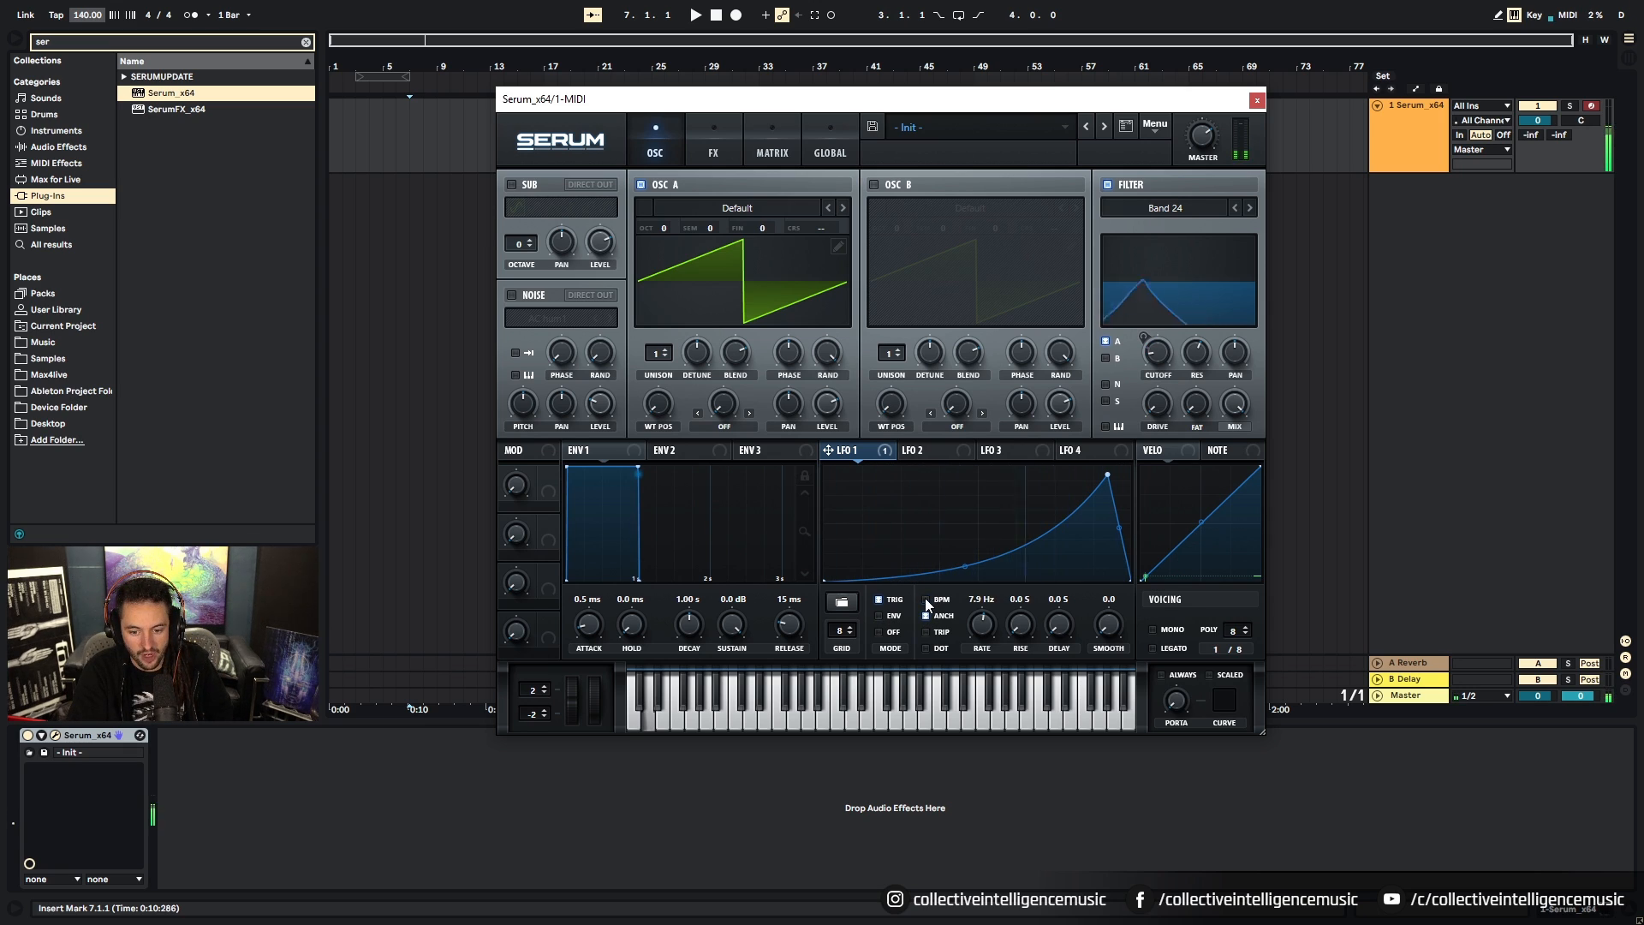
pyautogui.click(926, 600)
pyautogui.moveTo(1007, 575); pyautogui.dragTo(1007, 642)
pyautogui.moveTo(1162, 351)
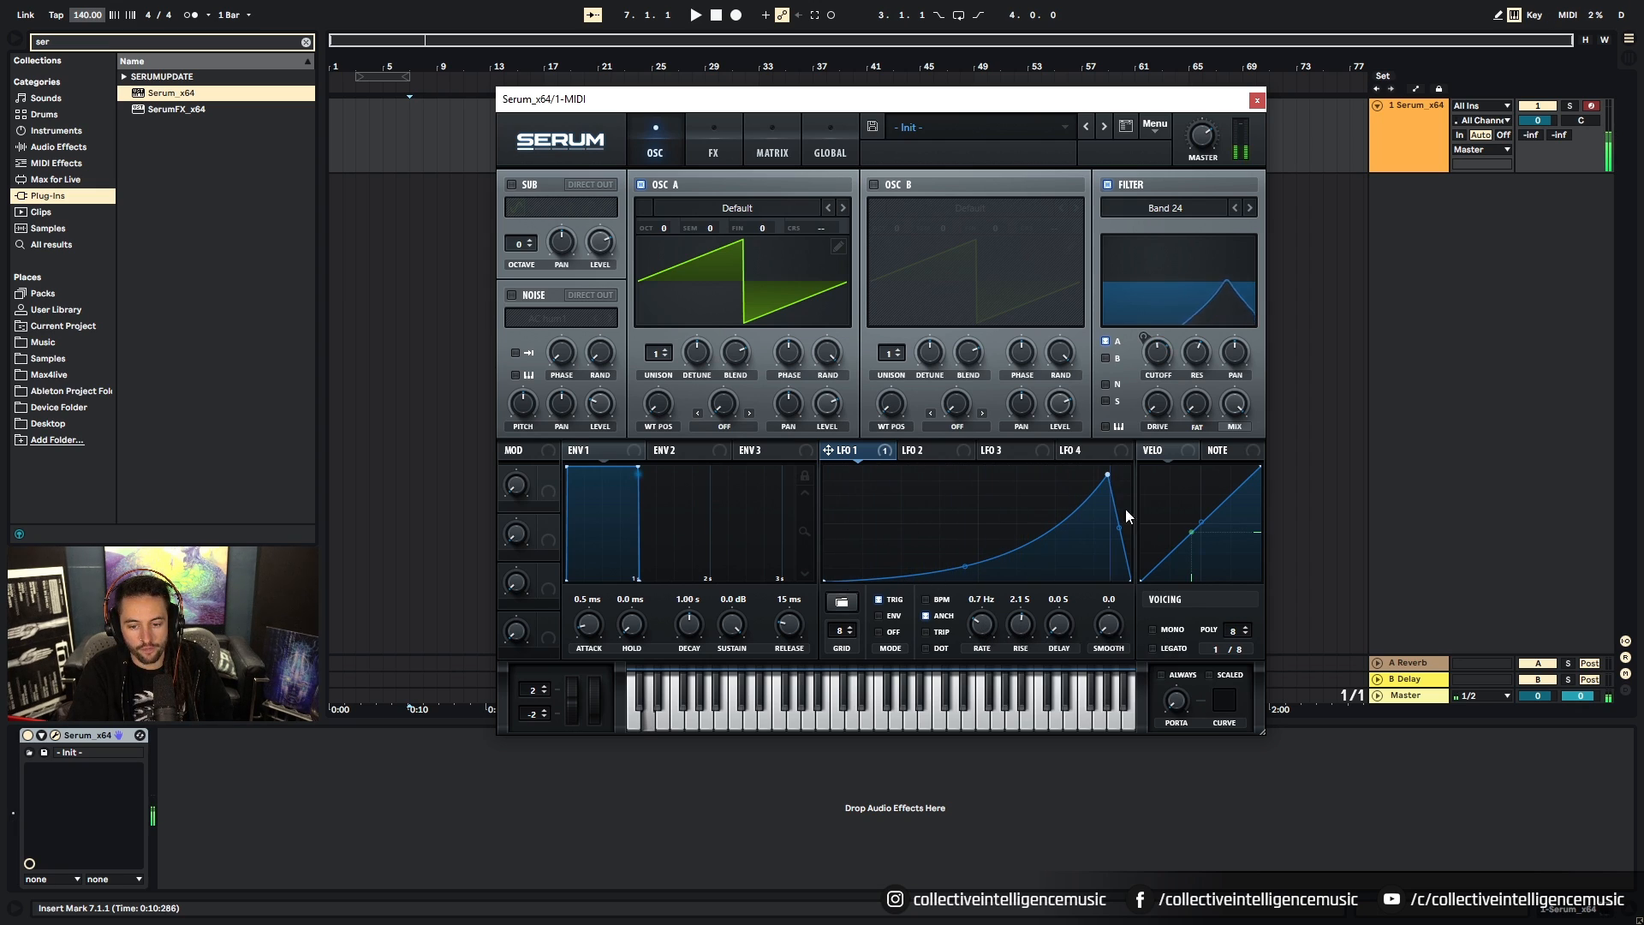
# Step: Turn LFO 1's BPM sync back on, try a one-bar rate, and set the rate to 2 bar
pyautogui.click(925, 599)
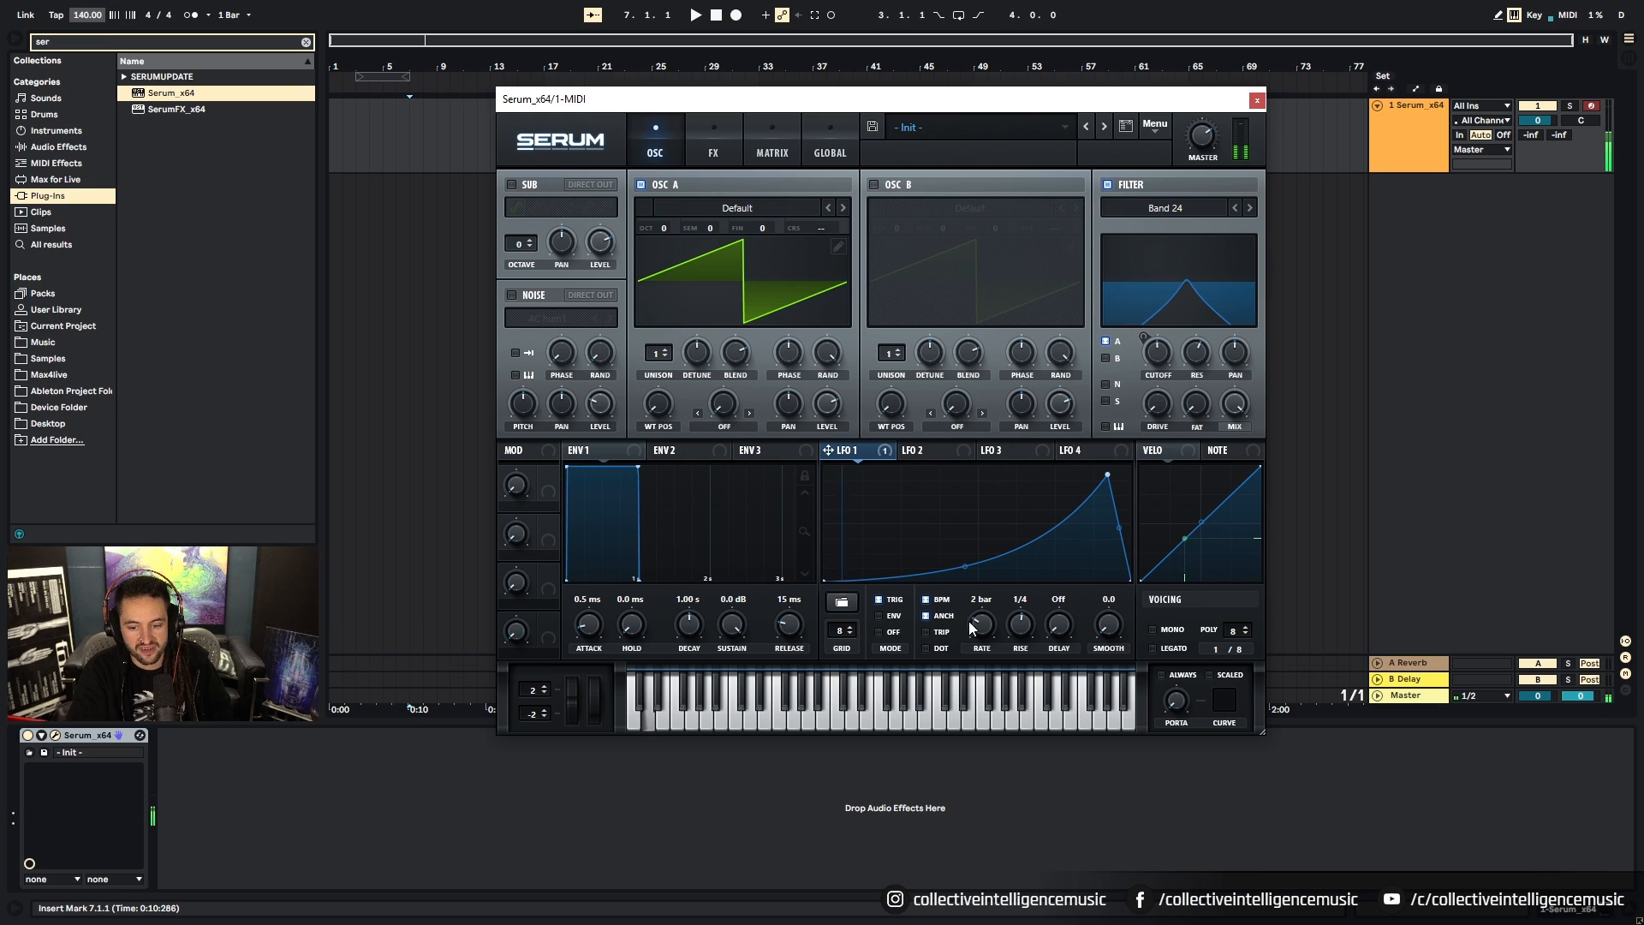
pyautogui.moveTo(968, 620); pyautogui.dragTo(989, 615)
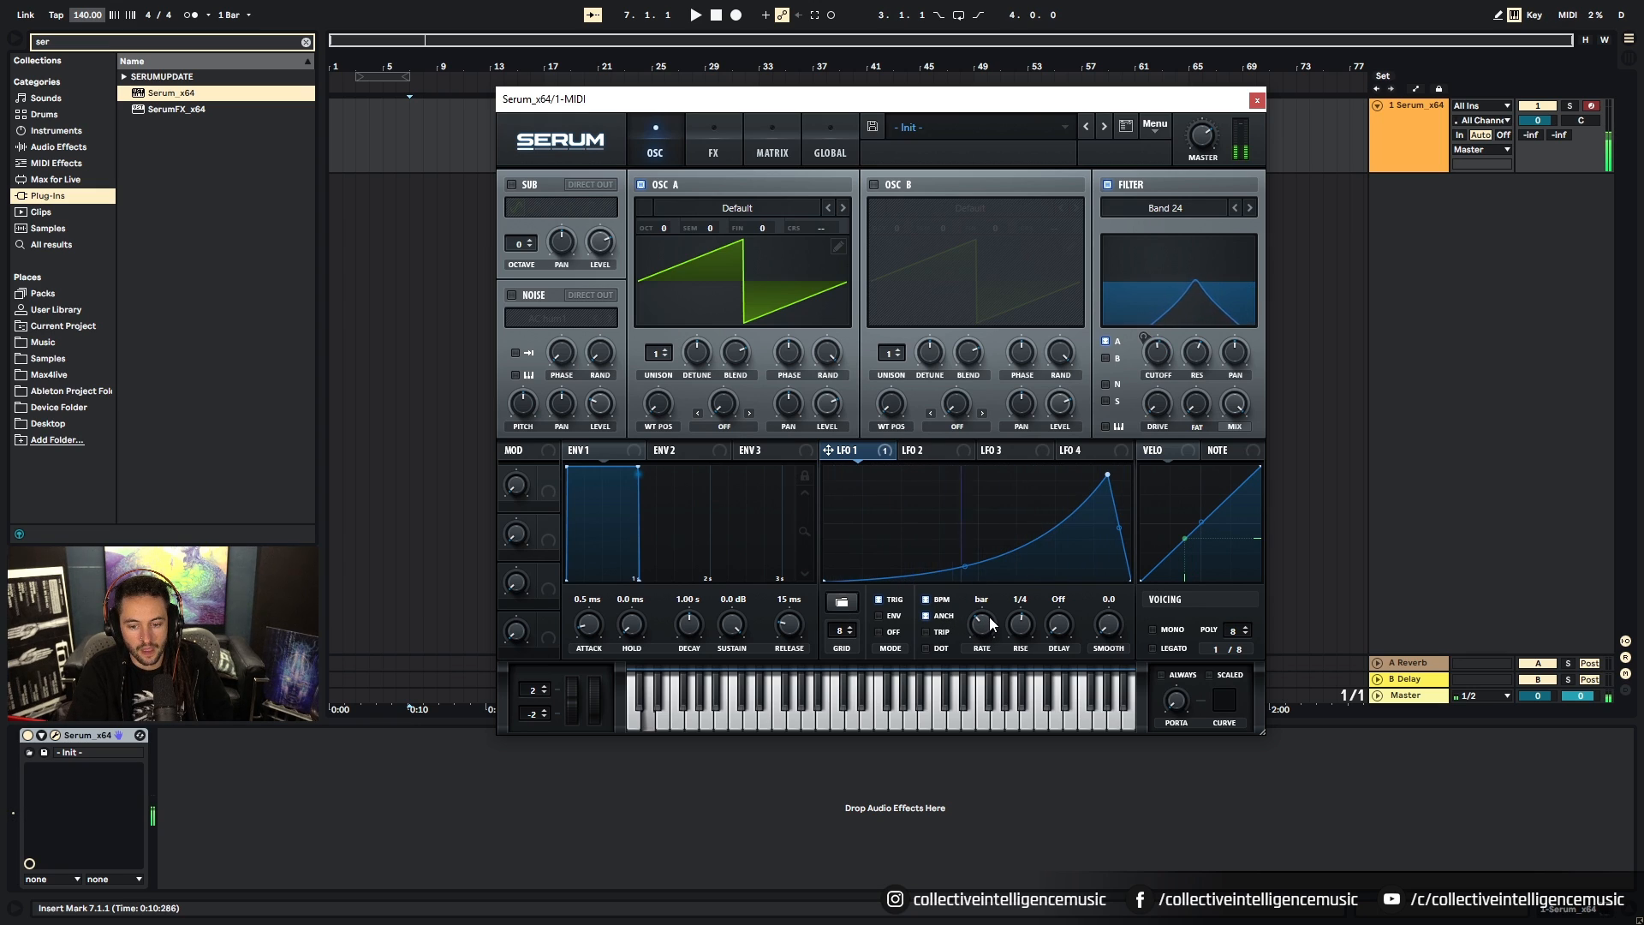
pyautogui.moveTo(989, 616); pyautogui.dragTo(1019, 629)
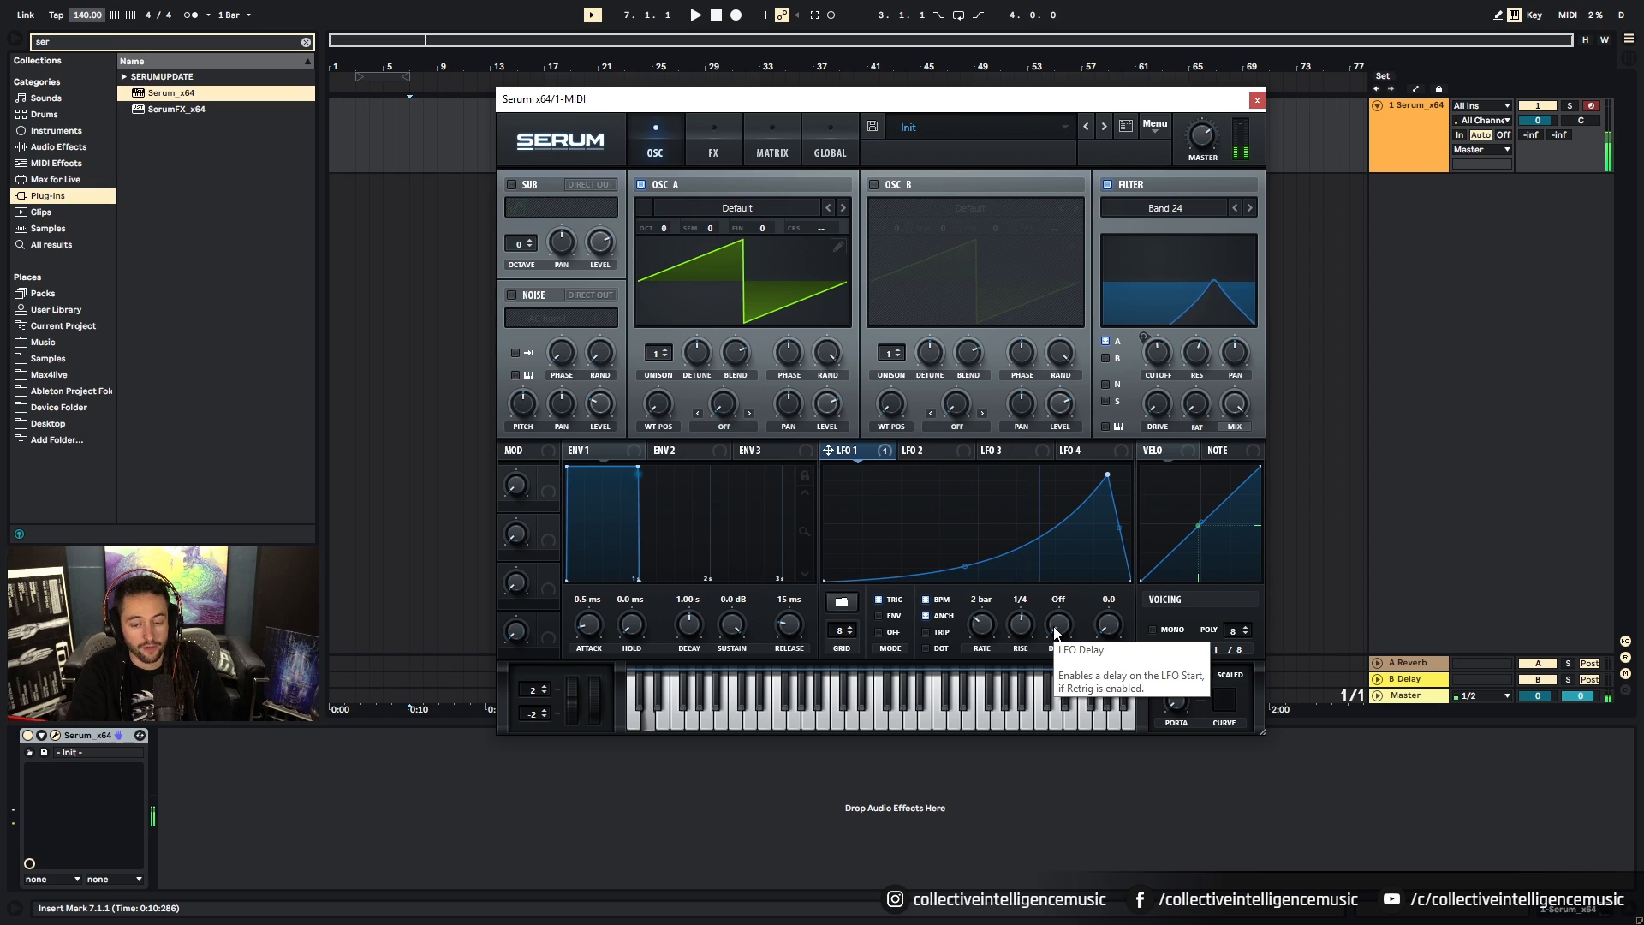
# Step: Try LFO 1's Delay and Smooth controls, leaving them at Off and 0.0
pyautogui.moveTo(1054, 633)
pyautogui.mouseDown()
pyautogui.moveTo(1062, 596)
pyautogui.moveTo(1114, 550)
pyautogui.moveTo(1080, 644)
pyautogui.mouseUp()
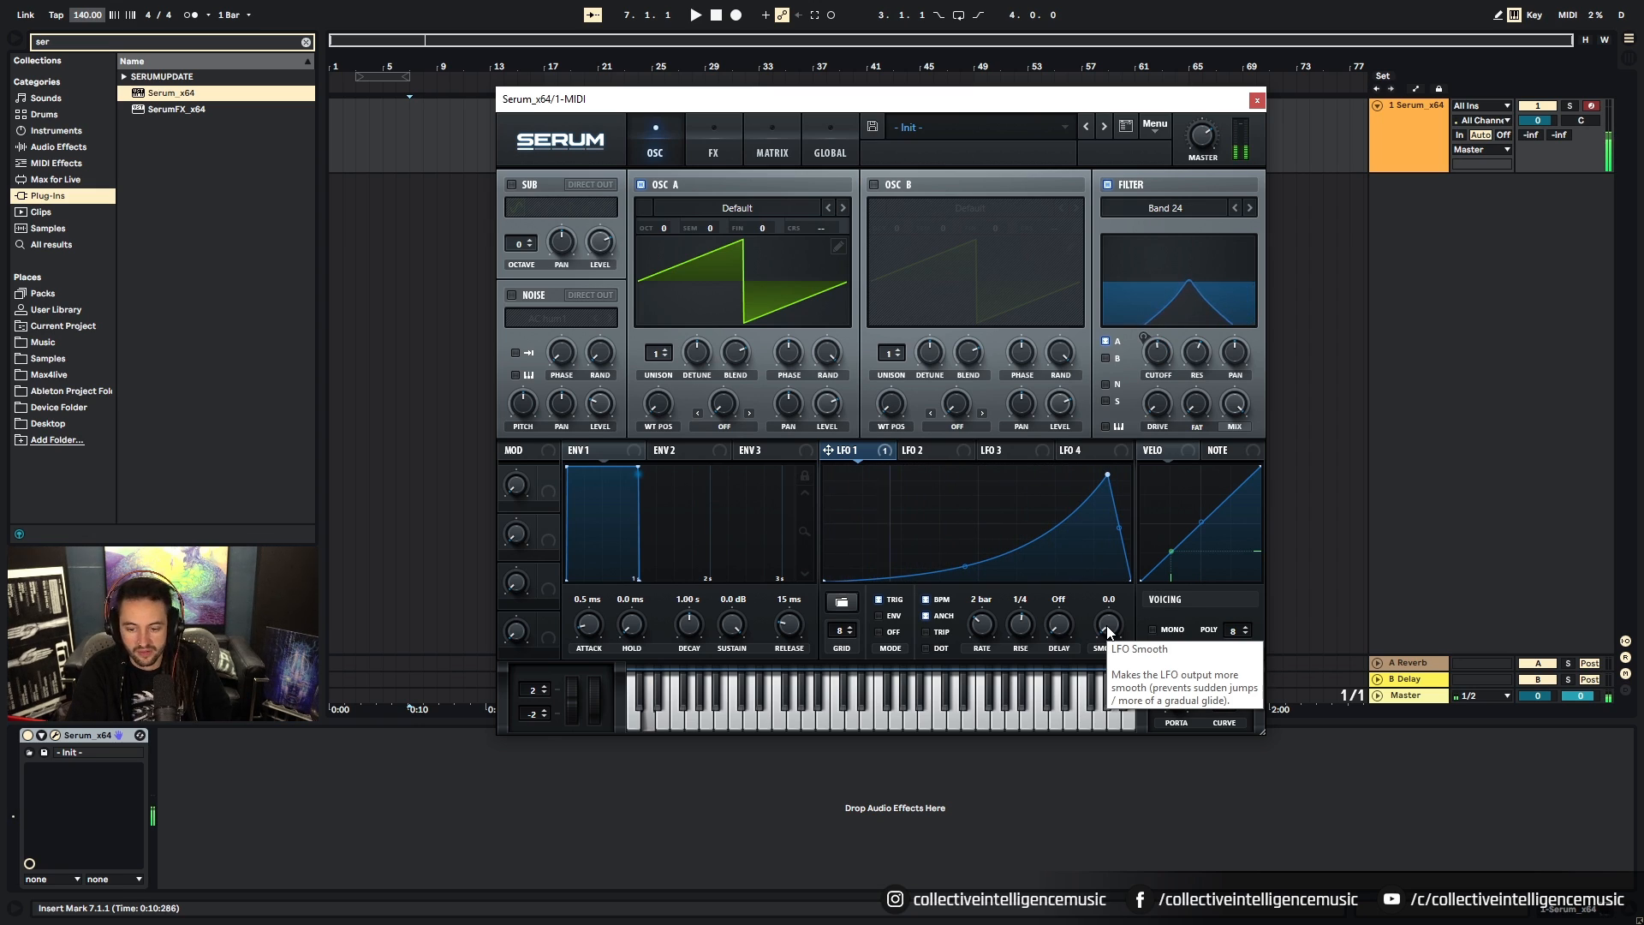
pyautogui.moveTo(1108, 632)
pyautogui.mouseDown()
pyautogui.moveTo(1137, 523)
pyautogui.moveTo(1099, 662)
pyautogui.mouseUp()
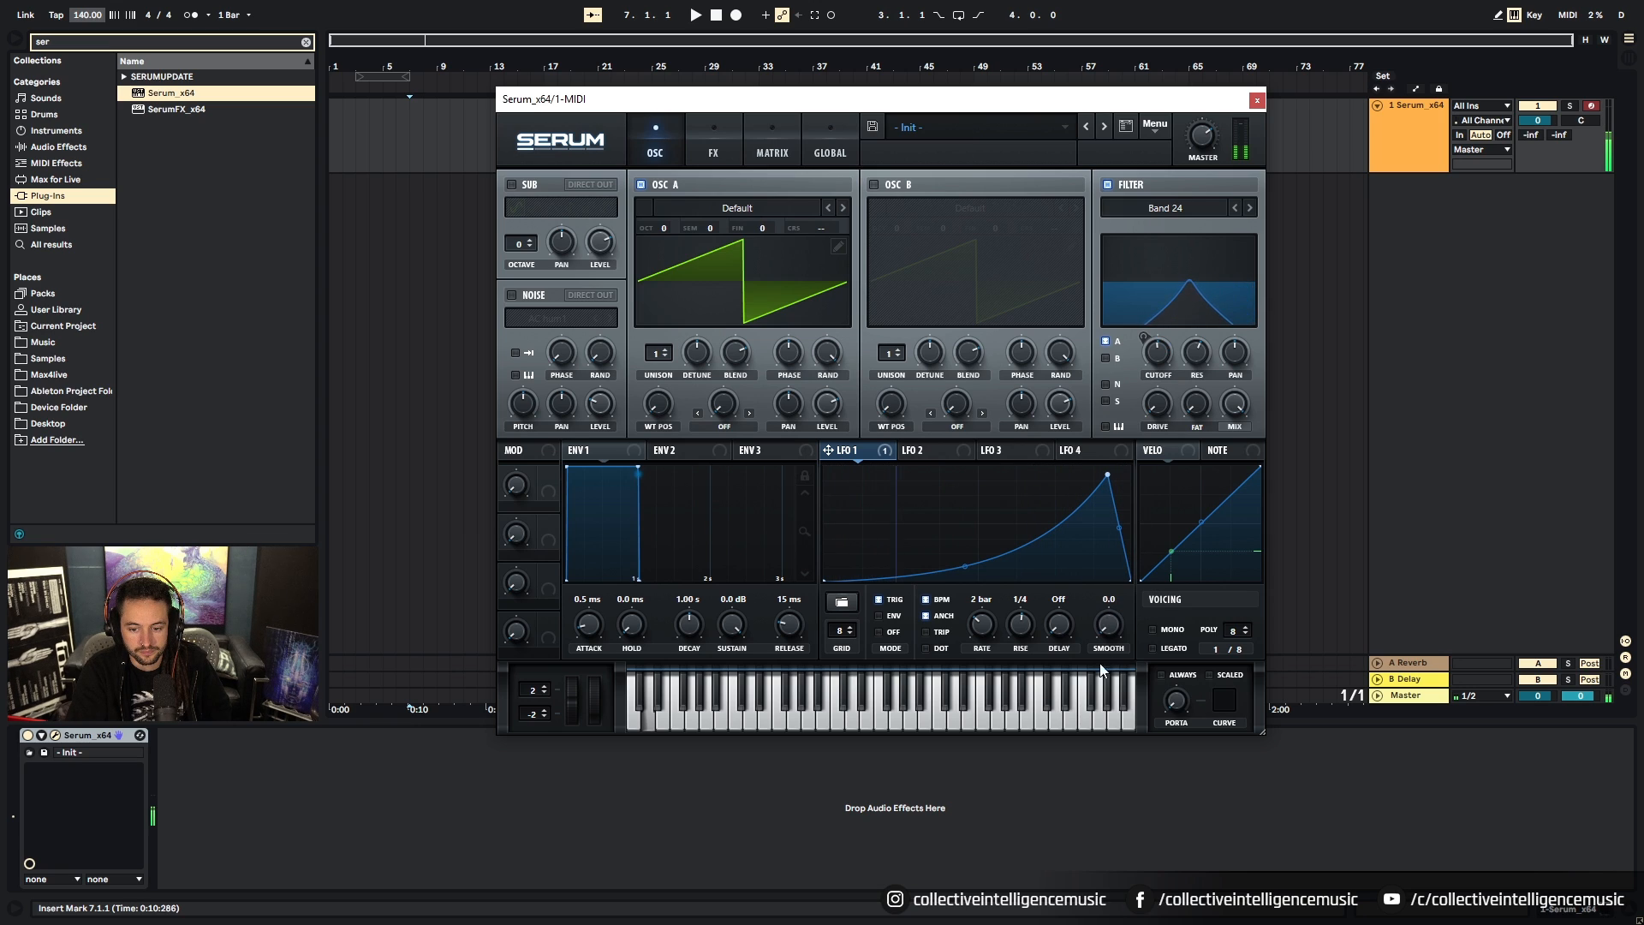
# Step: Turn off LFO 1's anchor option and turn on its triplet timing
pyautogui.click(939, 618)
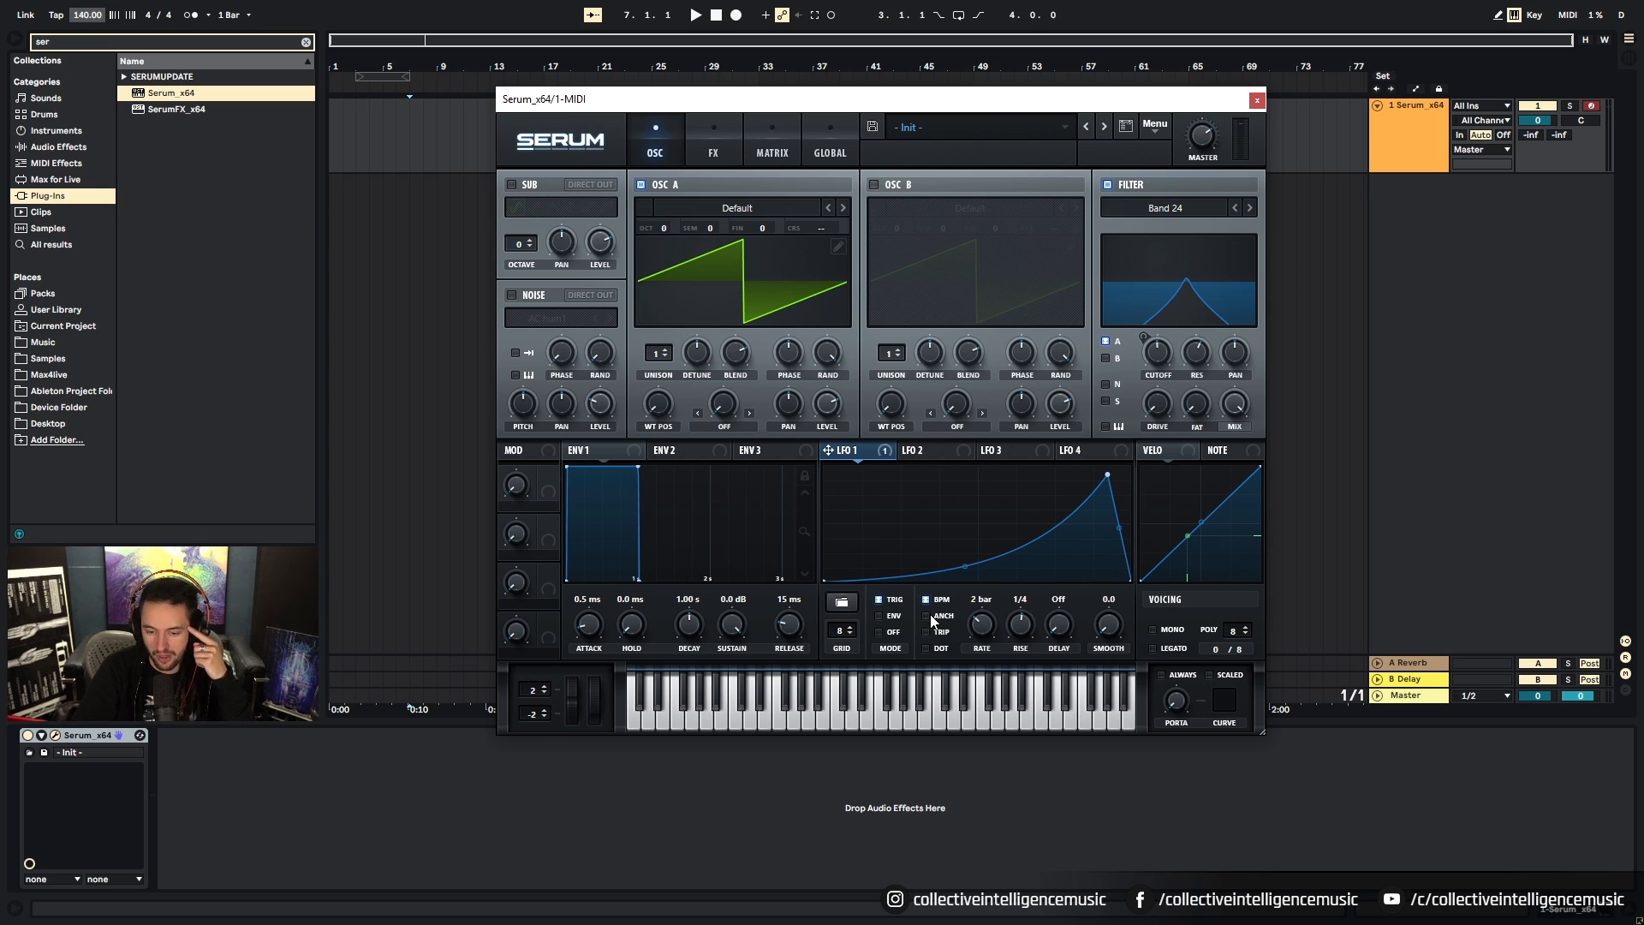
pyautogui.click(939, 618)
pyautogui.click(942, 633)
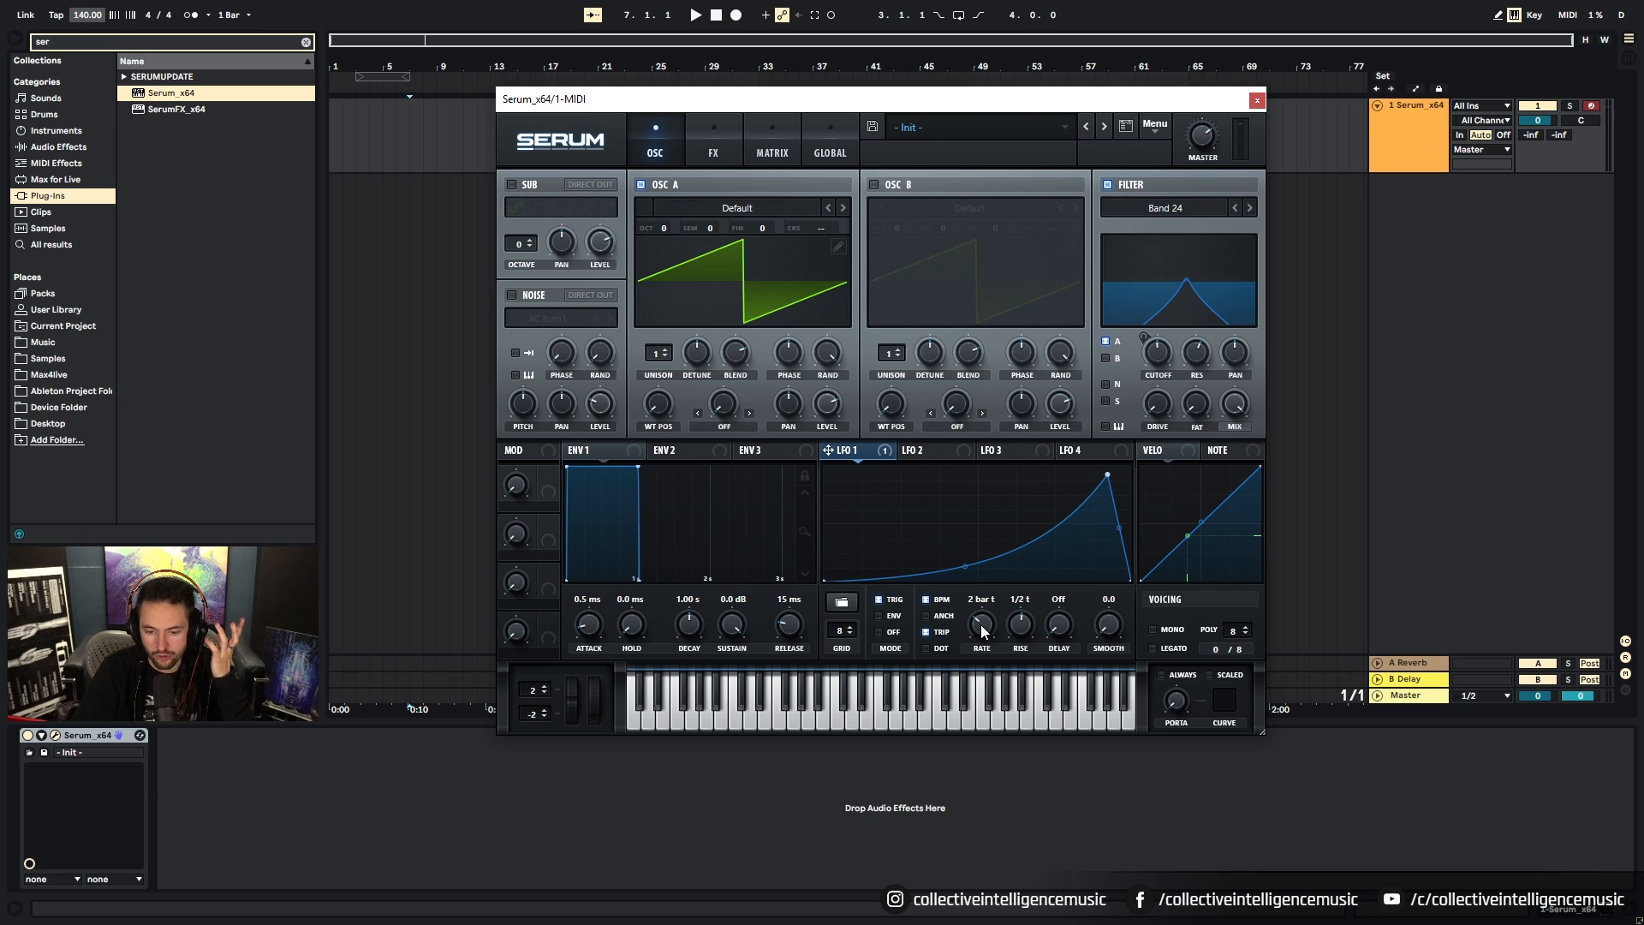
# Step: Turn on LFO 1's dotted timing alongside triplet, setting its rate to 1/16 dotted and its rise to 1/2 dotted
pyautogui.moveTo(983, 619); pyautogui.dragTo(983, 625)
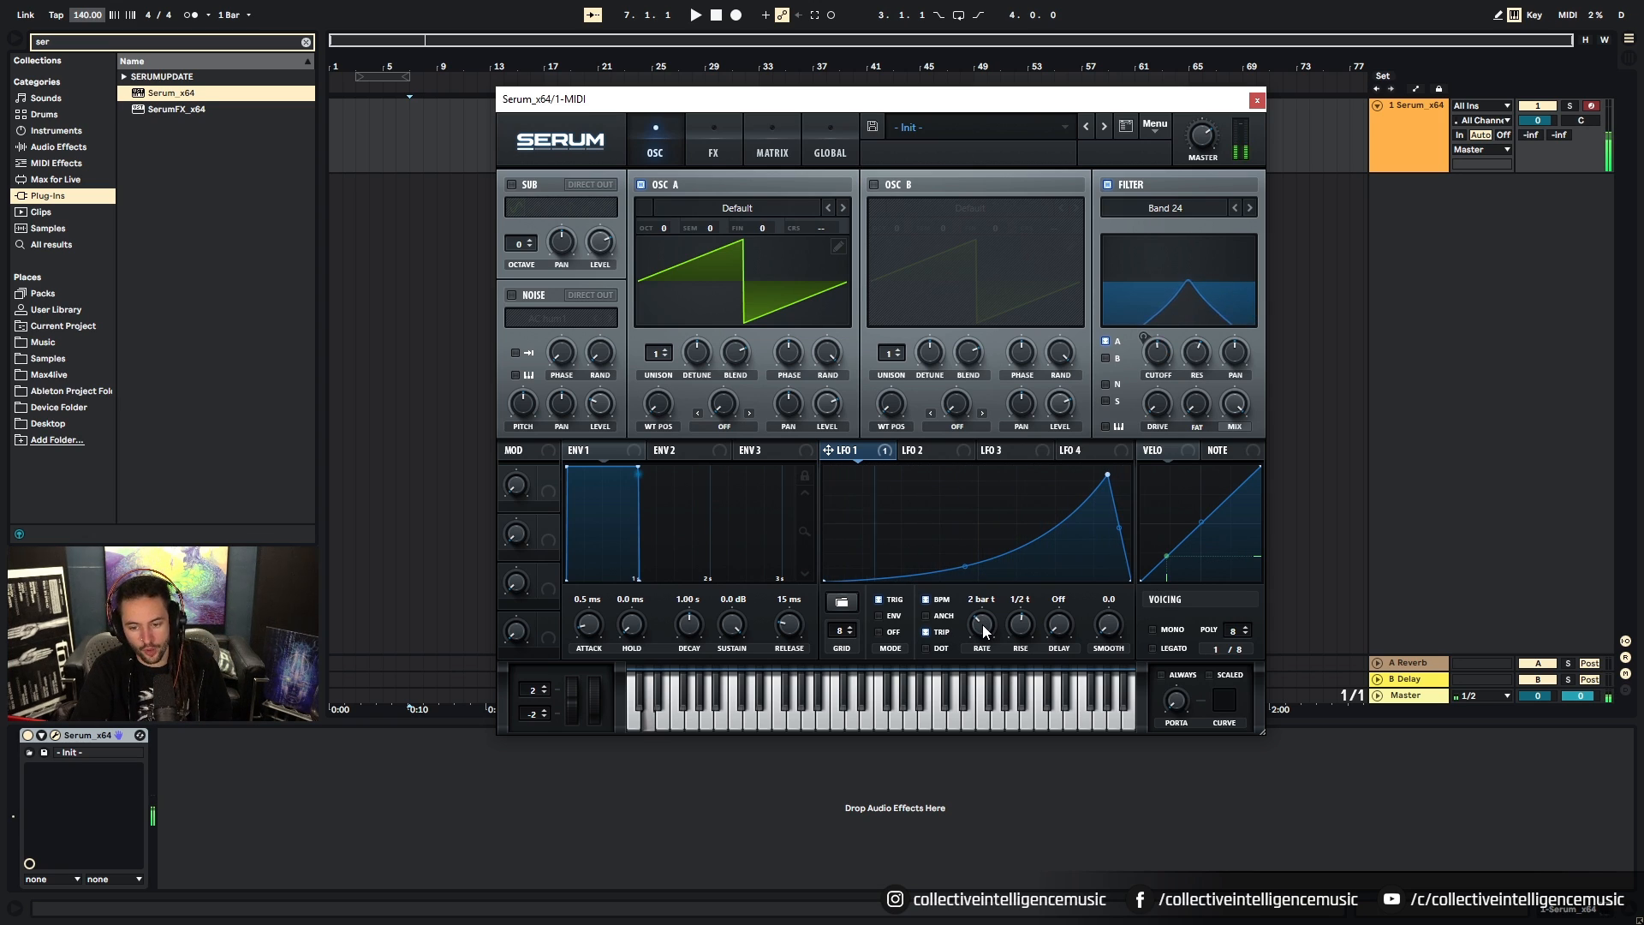
pyautogui.click(926, 647)
pyautogui.moveTo(973, 641); pyautogui.dragTo(999, 614)
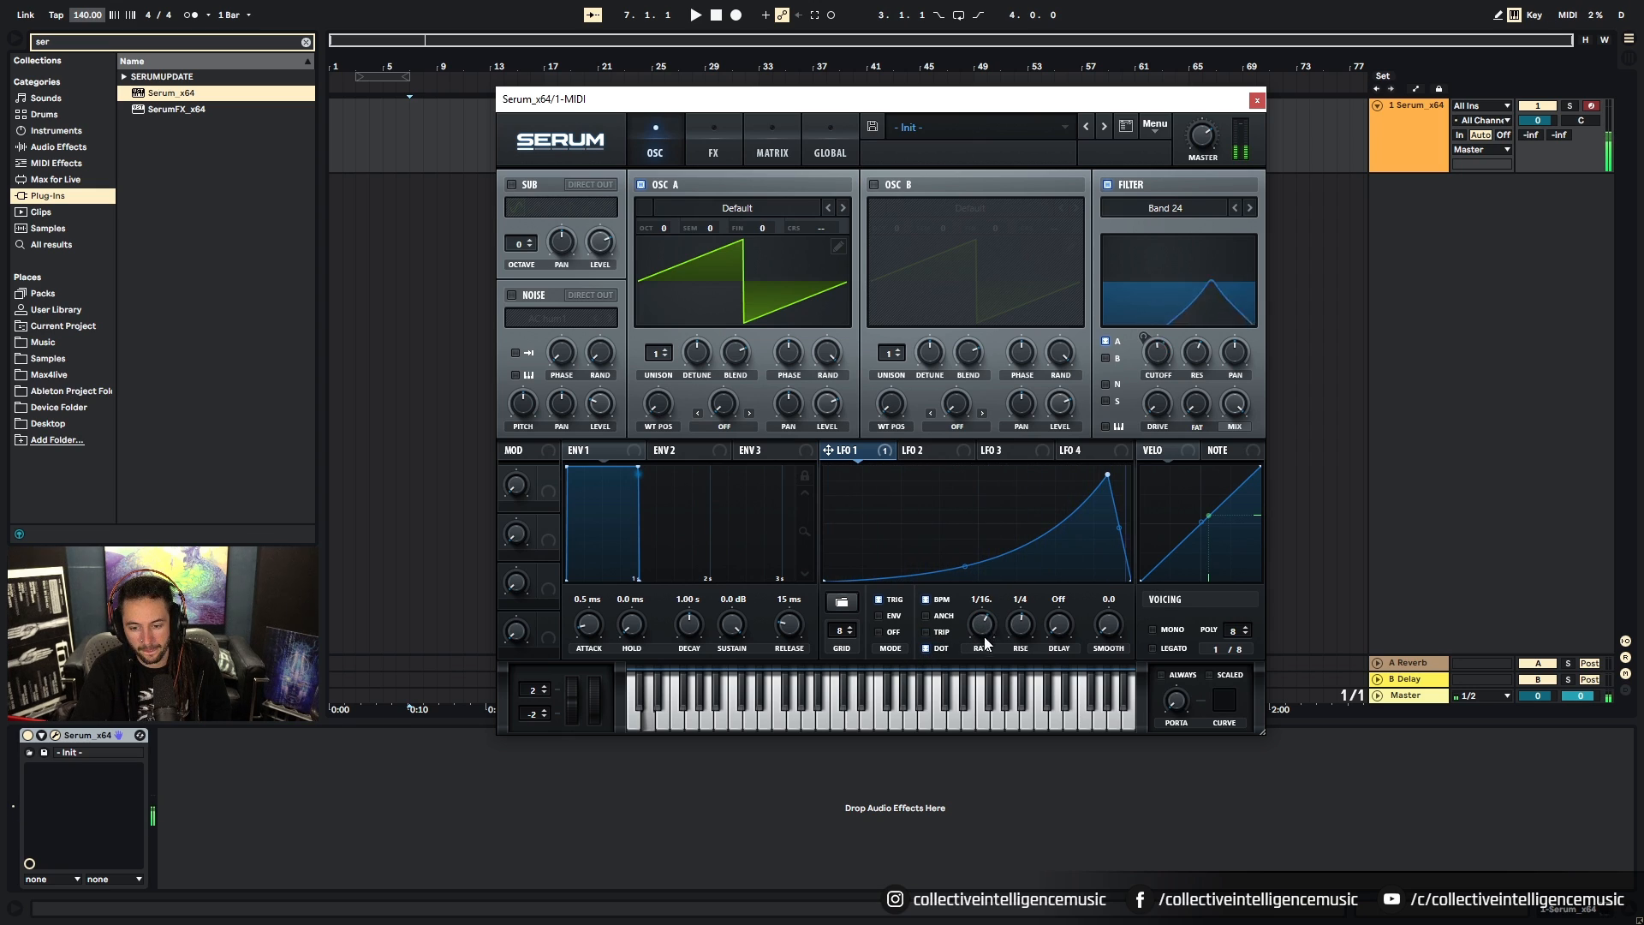
pyautogui.click(930, 632)
pyautogui.moveTo(1012, 625); pyautogui.dragTo(1031, 612)
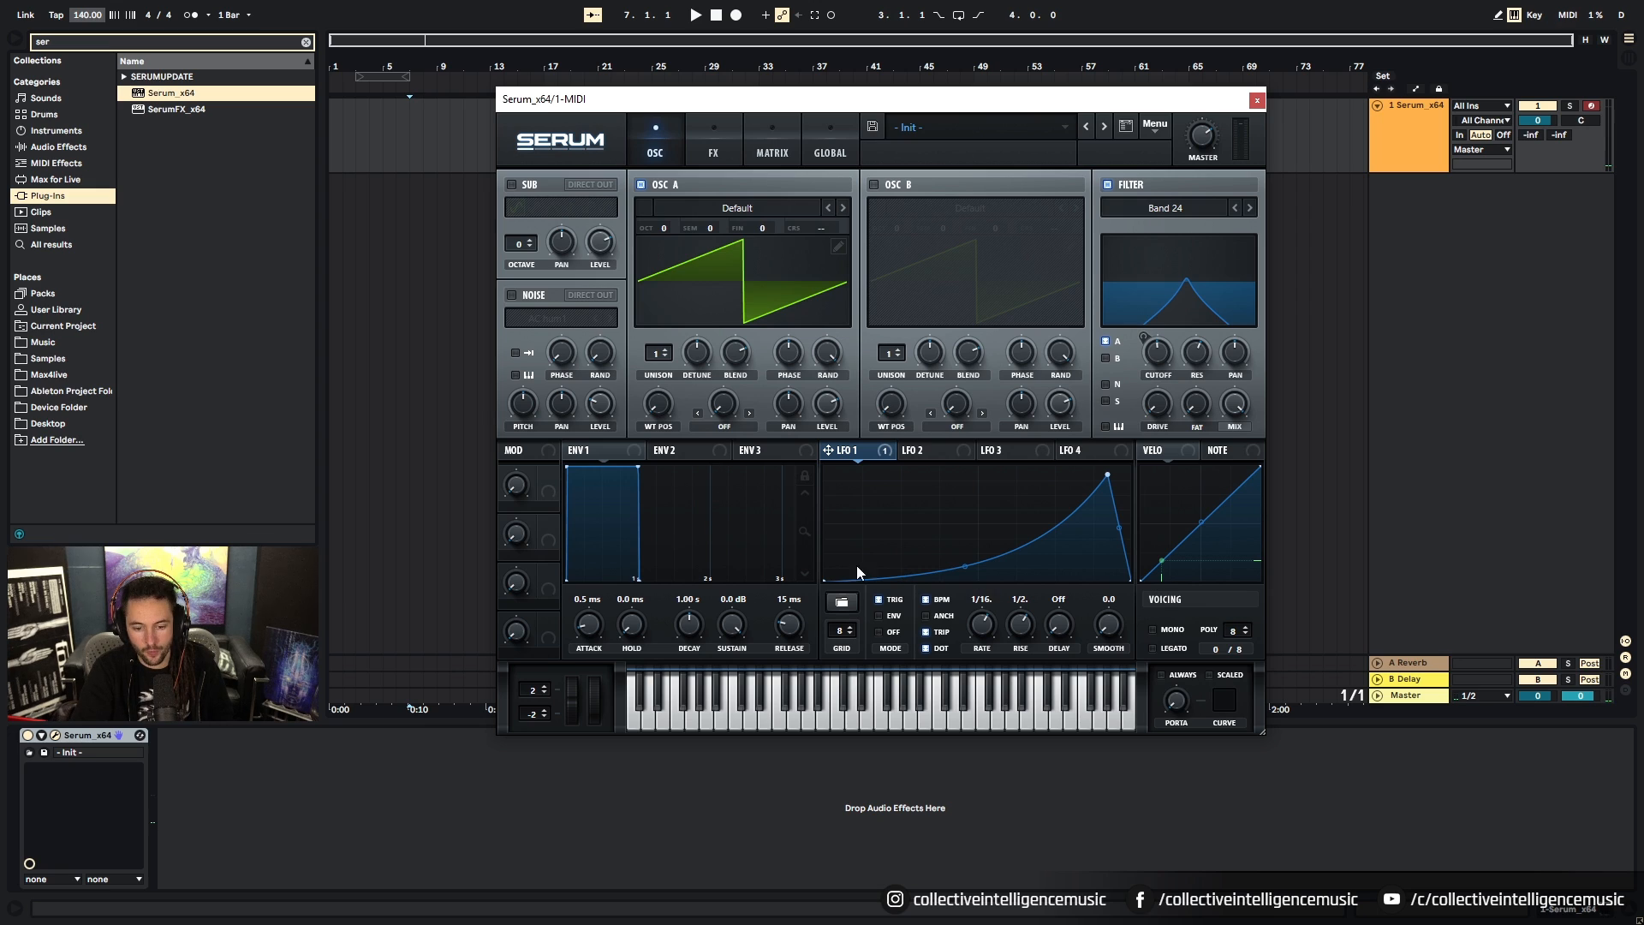
# Step: Look through LFO 2, LFO 3 and LFO 4 and the envelopes to compare their shapes and settings
pyautogui.click(918, 452)
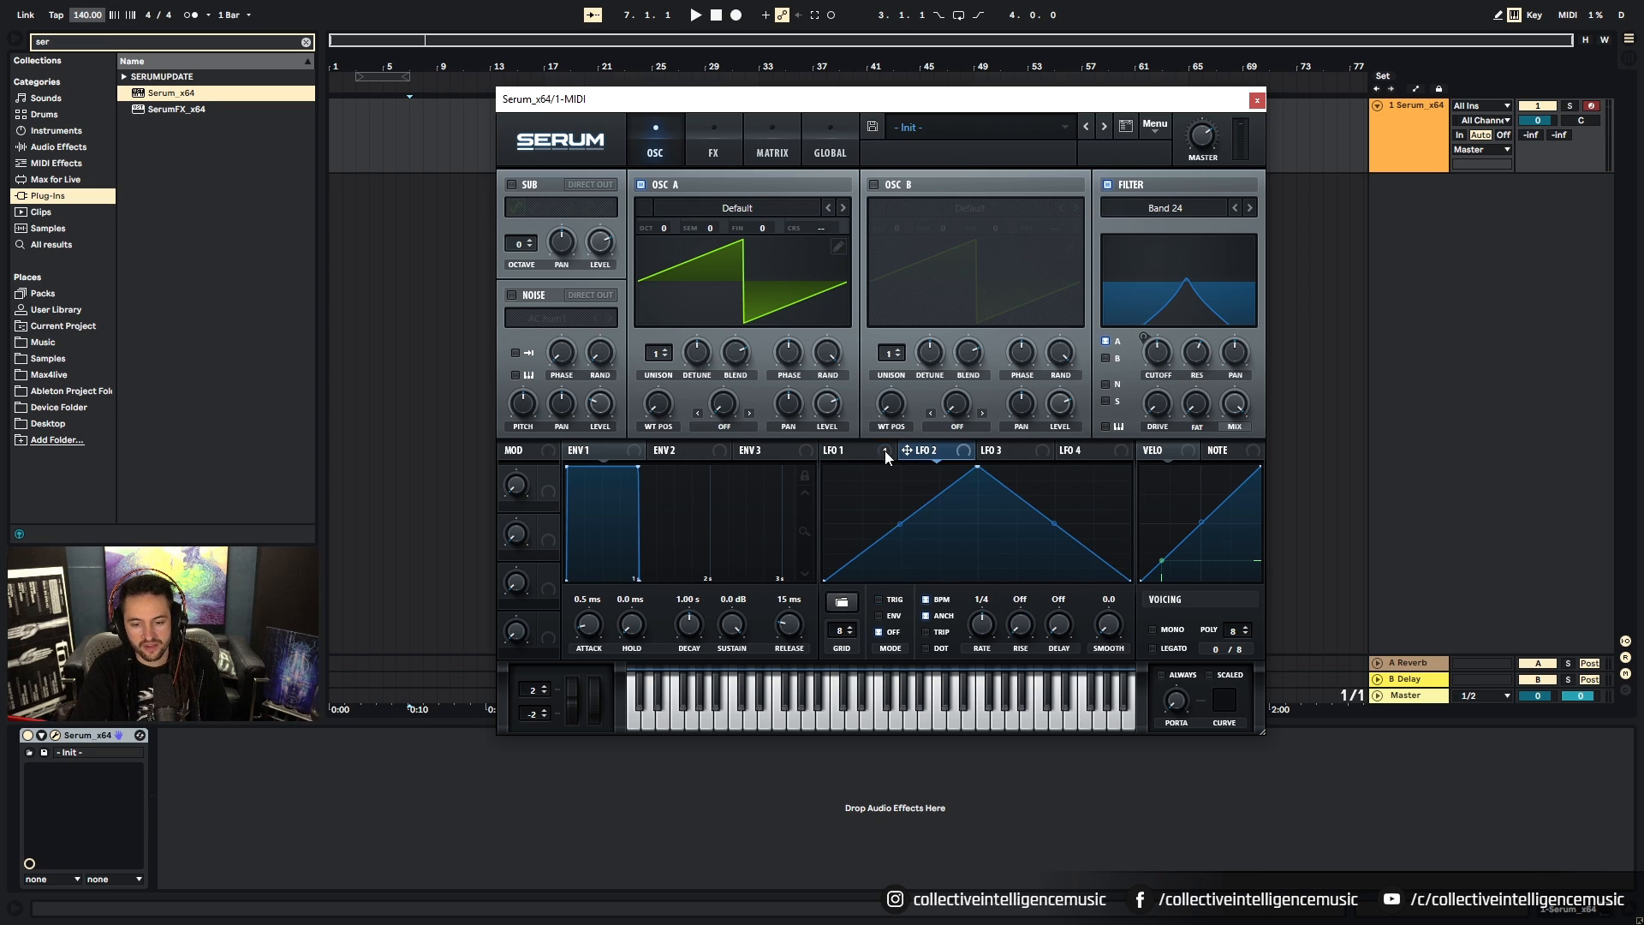
pyautogui.click(998, 451)
pyautogui.click(1082, 454)
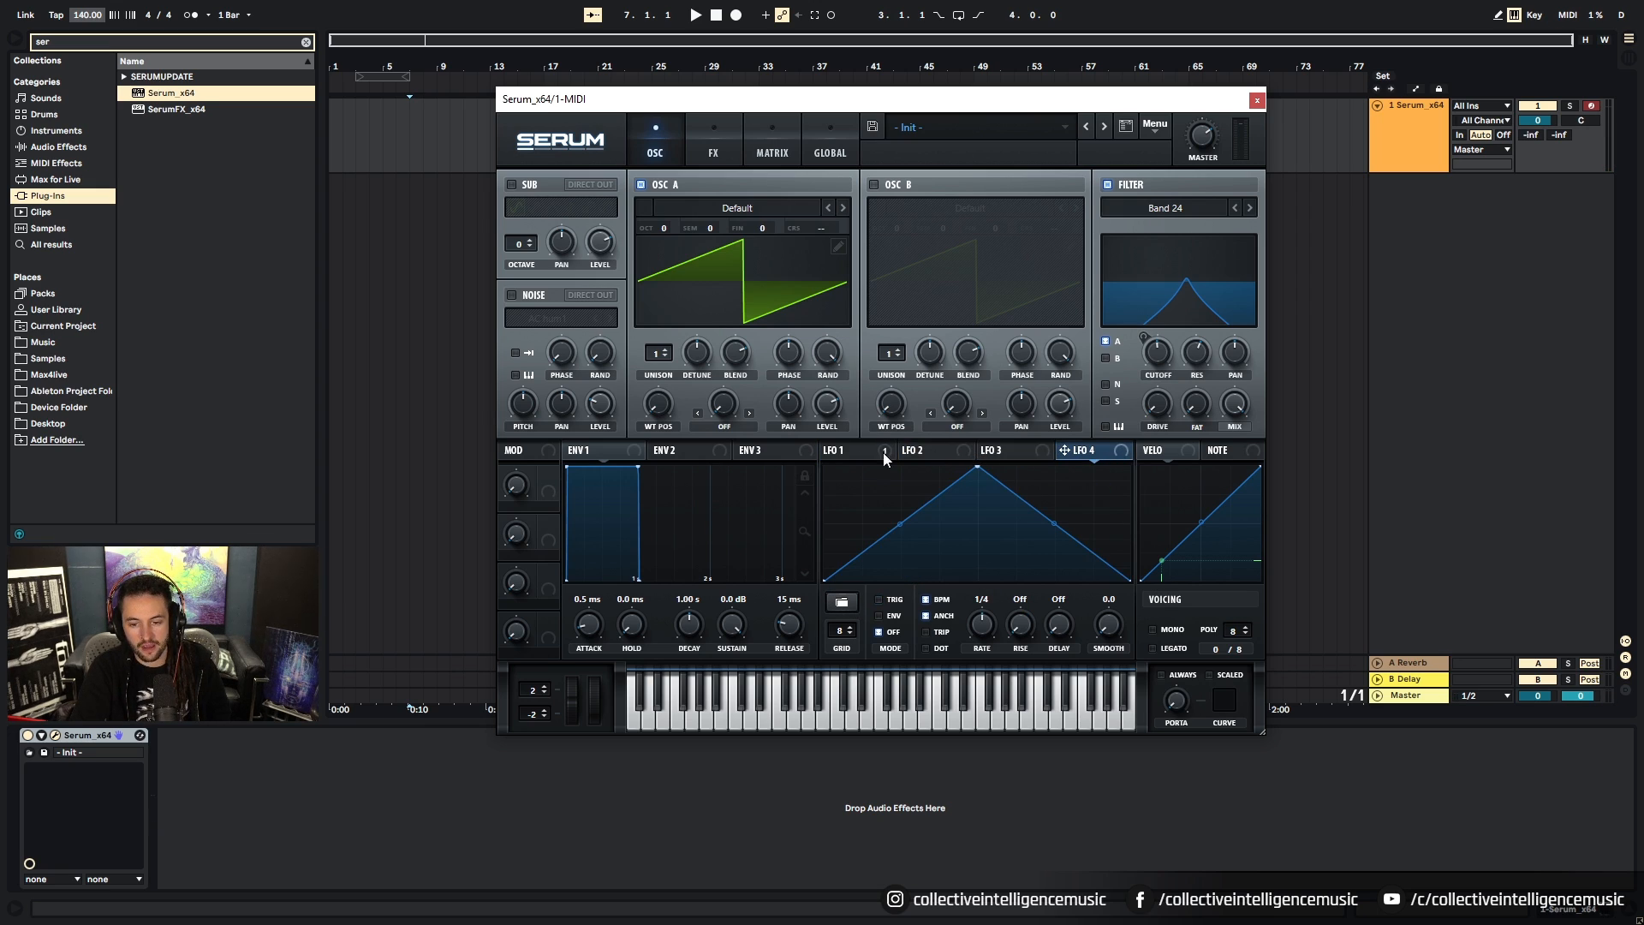
pyautogui.click(750, 451)
pyautogui.click(833, 451)
pyautogui.click(968, 453)
pyautogui.click(1008, 451)
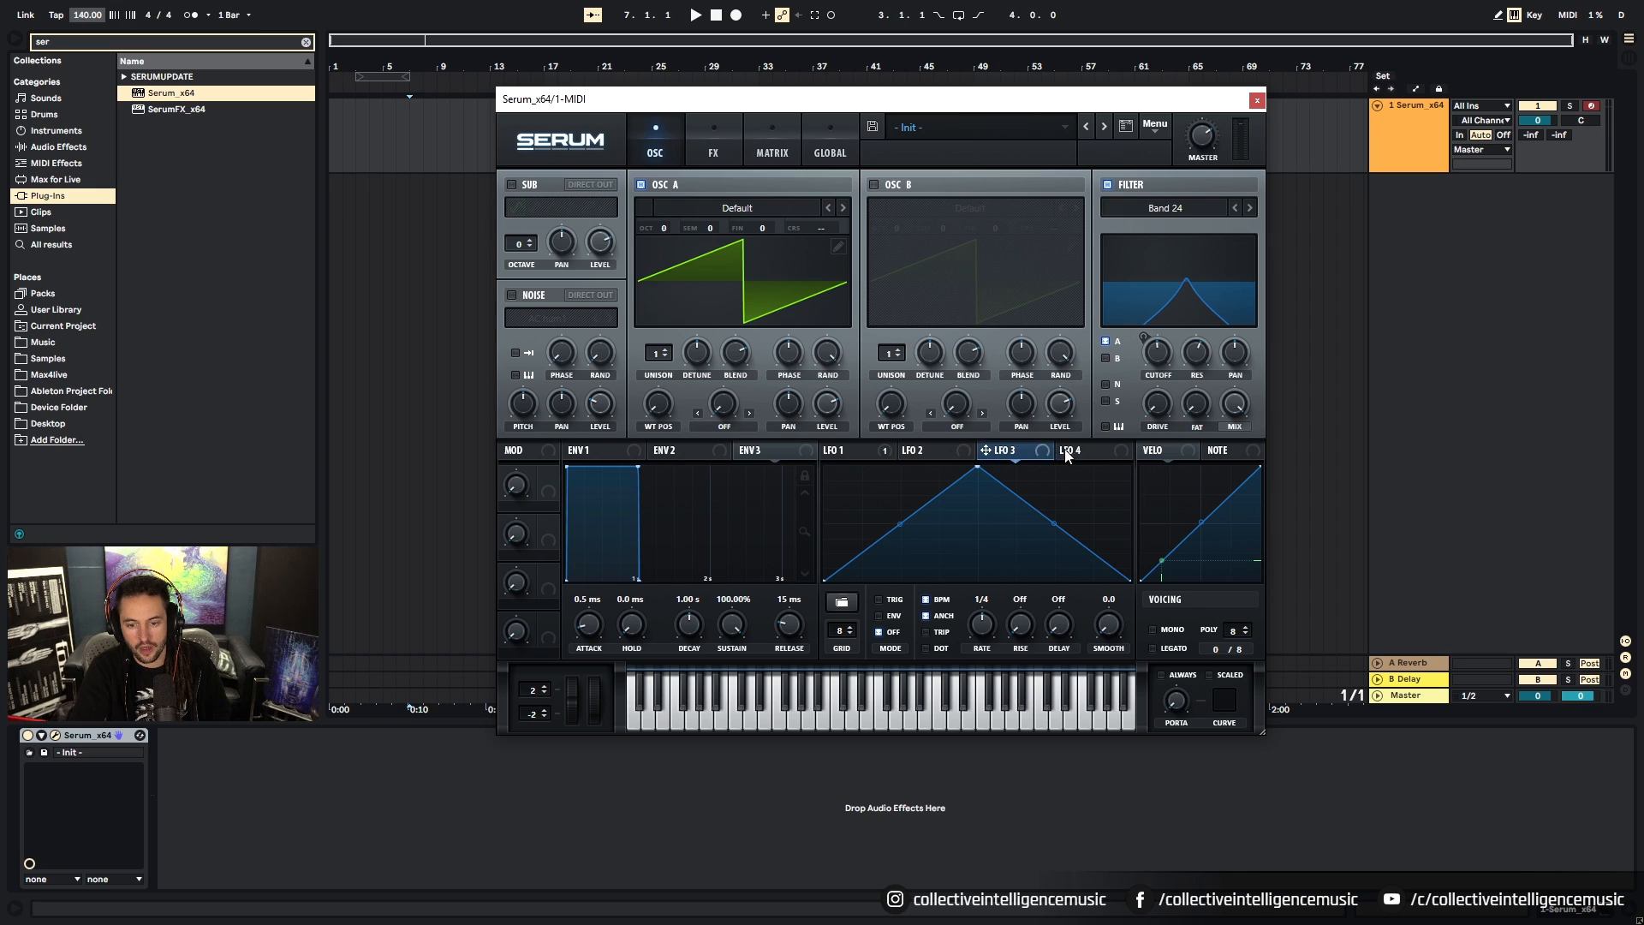
pyautogui.click(1084, 451)
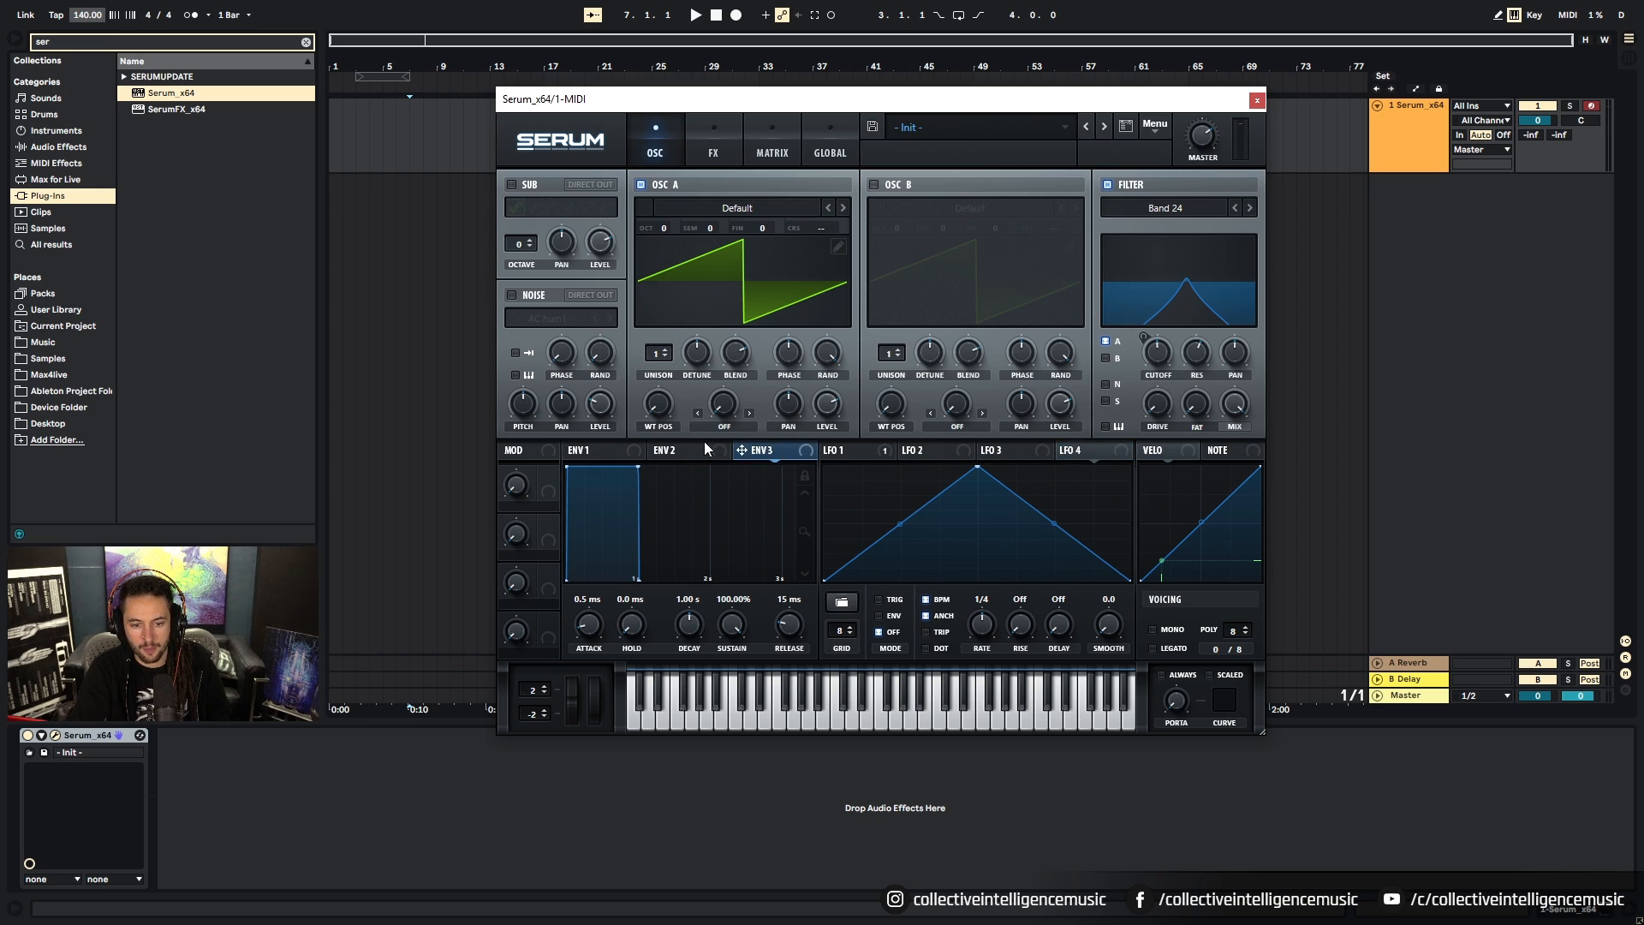
pyautogui.click(593, 450)
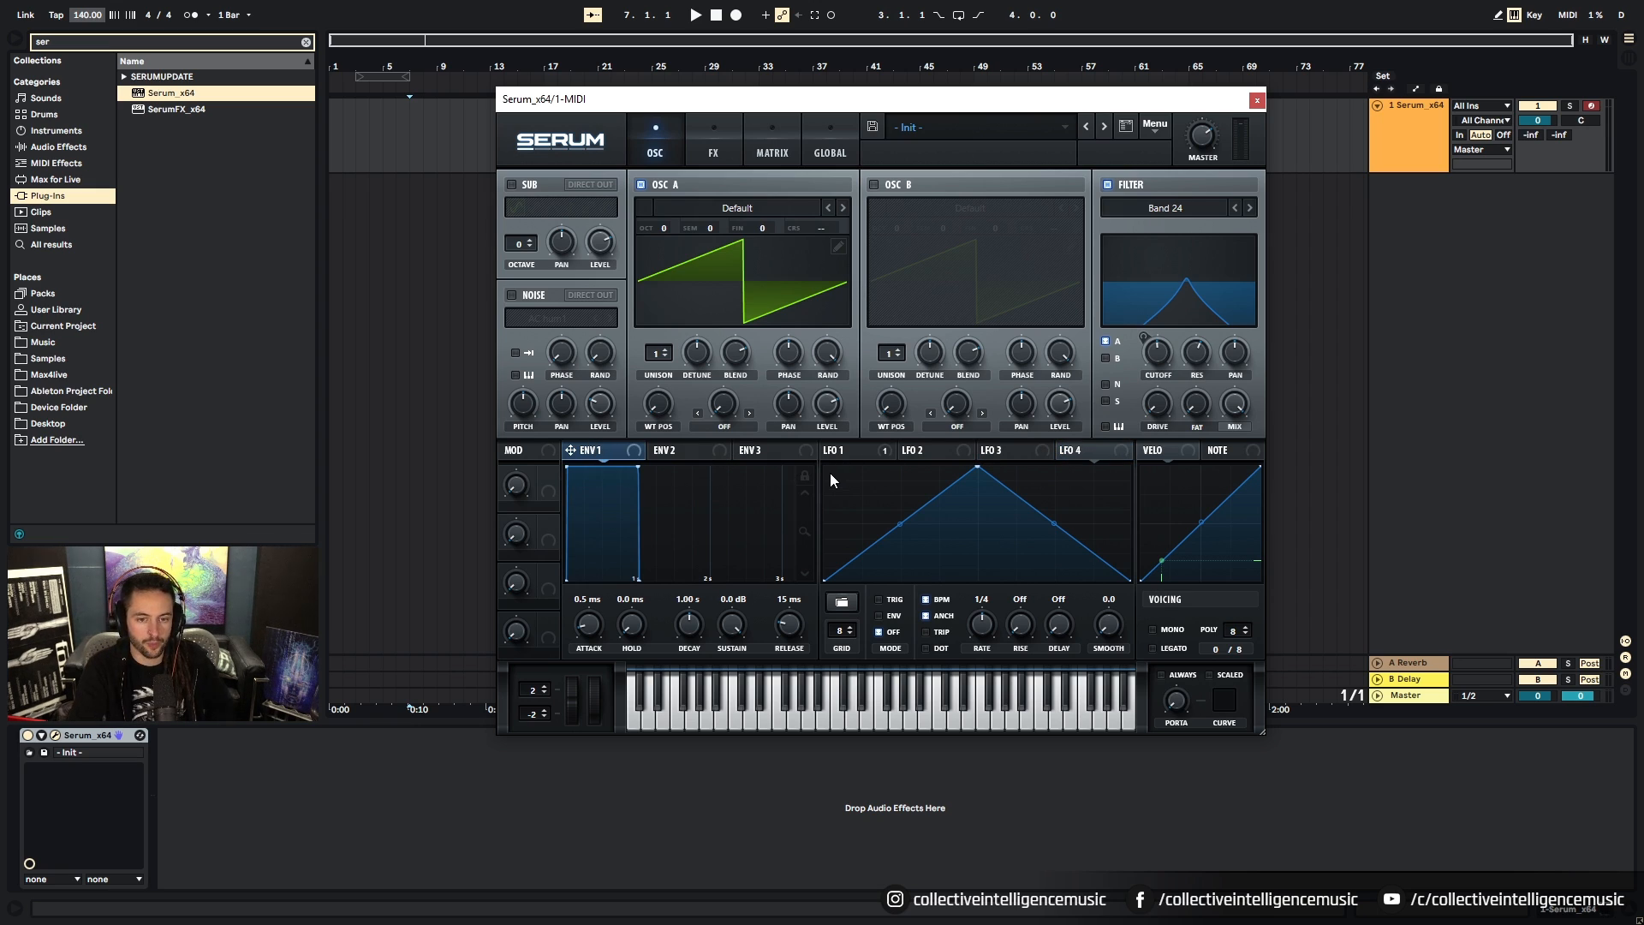
# Step: Examine the modulation matrix and its list of available sources, and return to the oscillator page
pyautogui.click(772, 147)
pyautogui.click(531, 255)
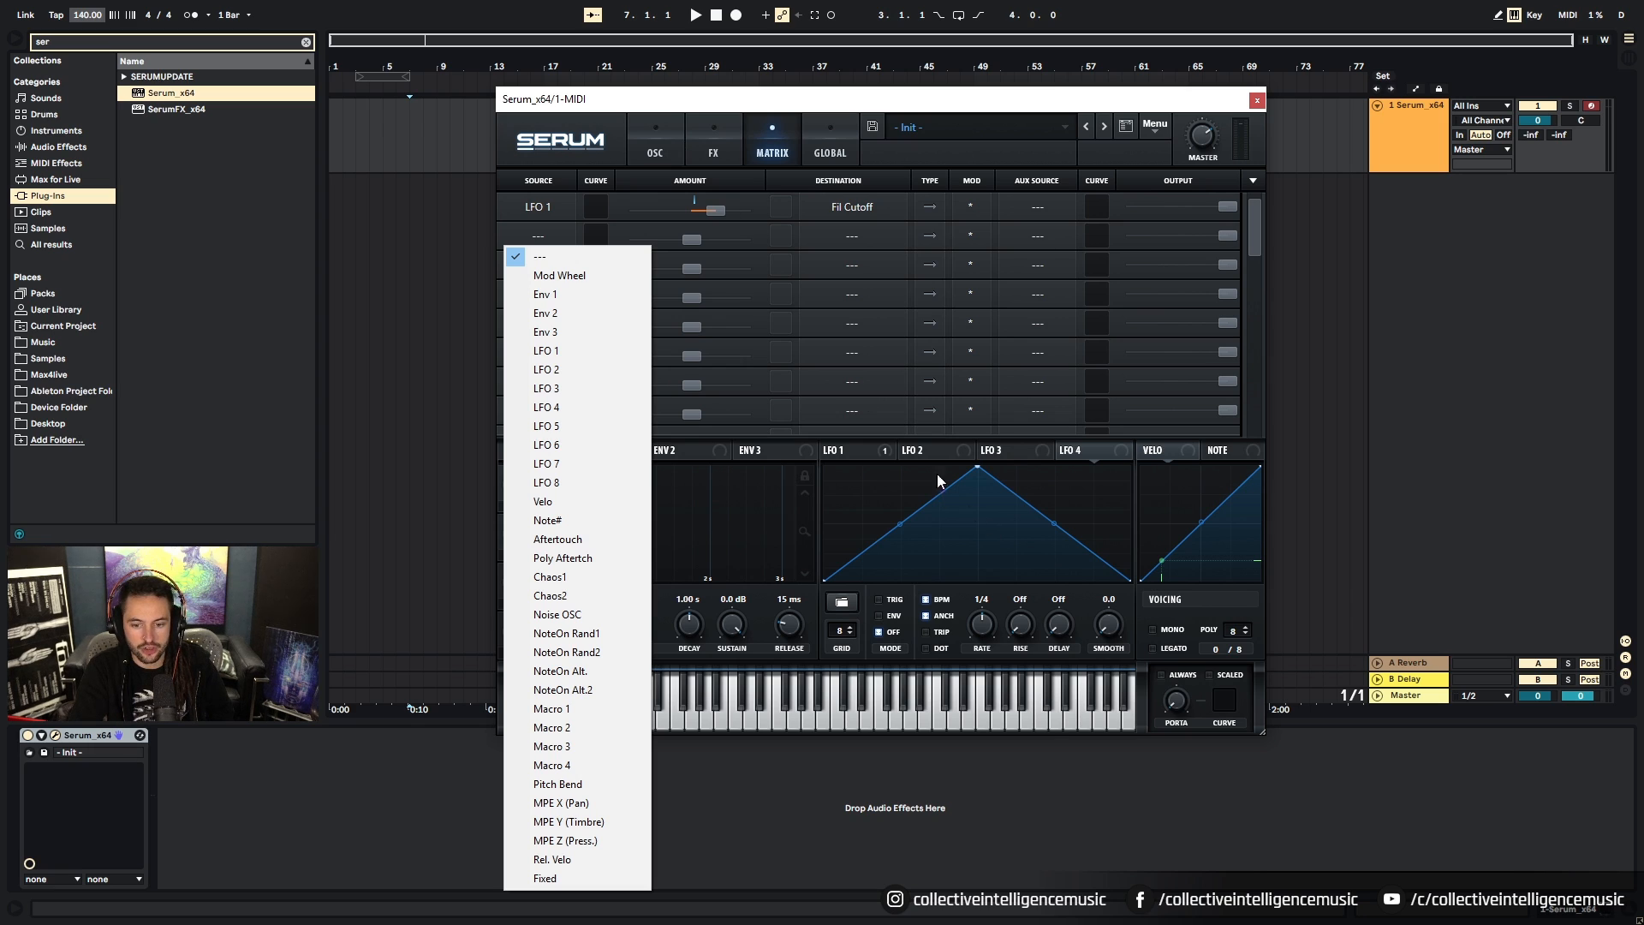
pyautogui.click(656, 147)
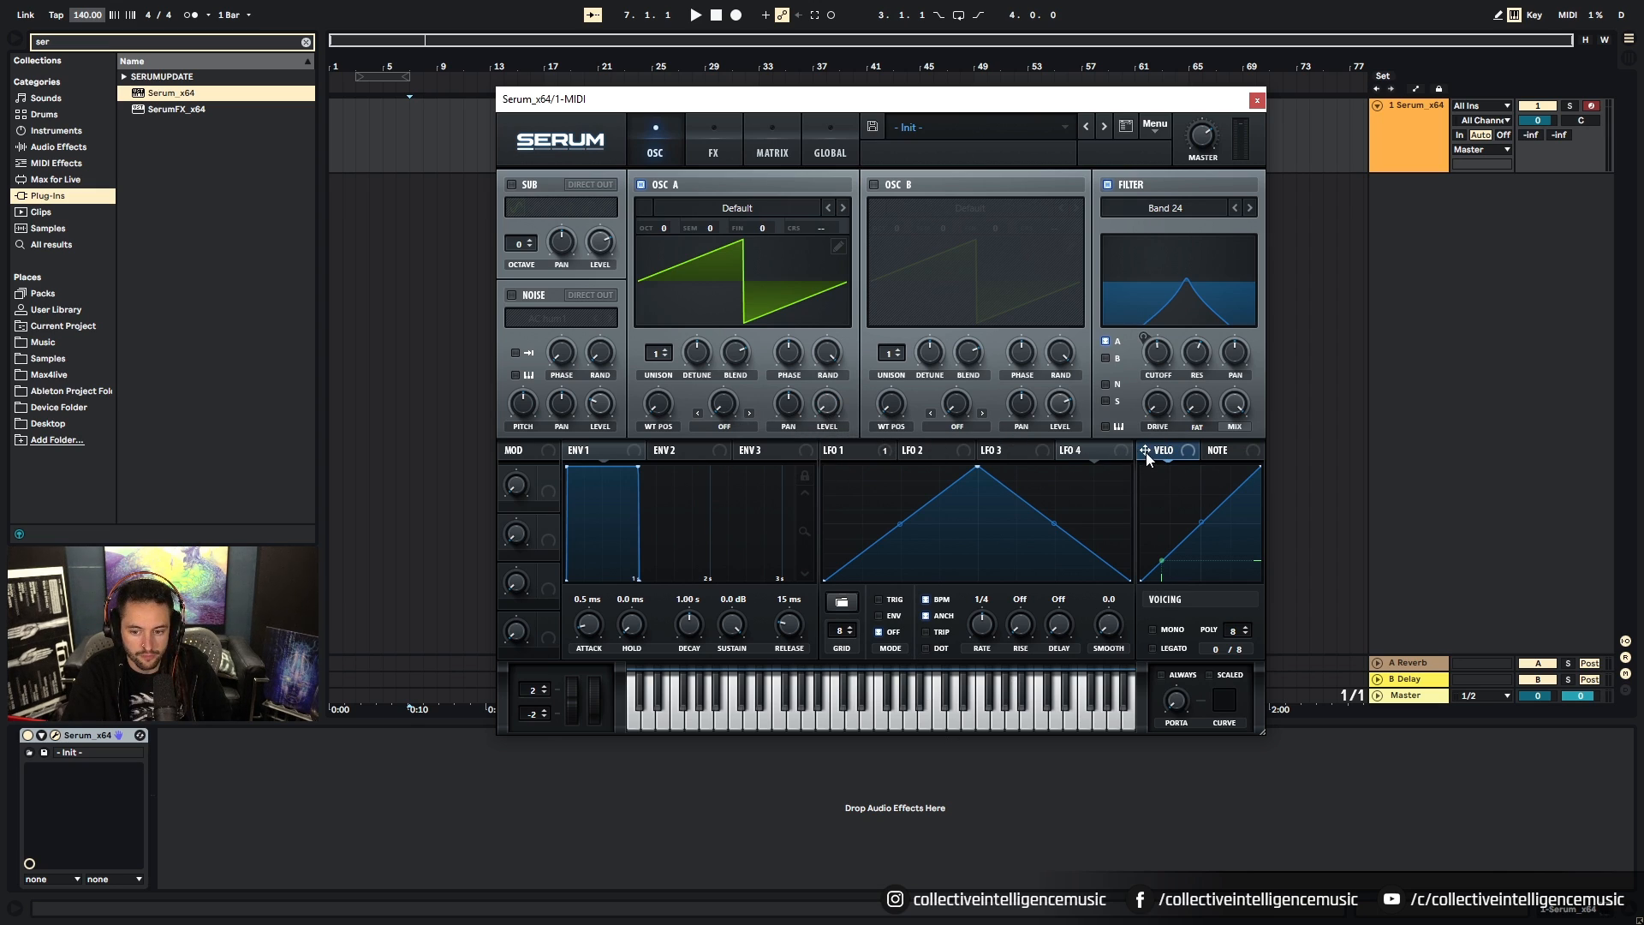
# Step: Assign velocity to oscillator A's level and the filter cutoff, and assign note to the filter cutoff as well
pyautogui.moveTo(834, 413)
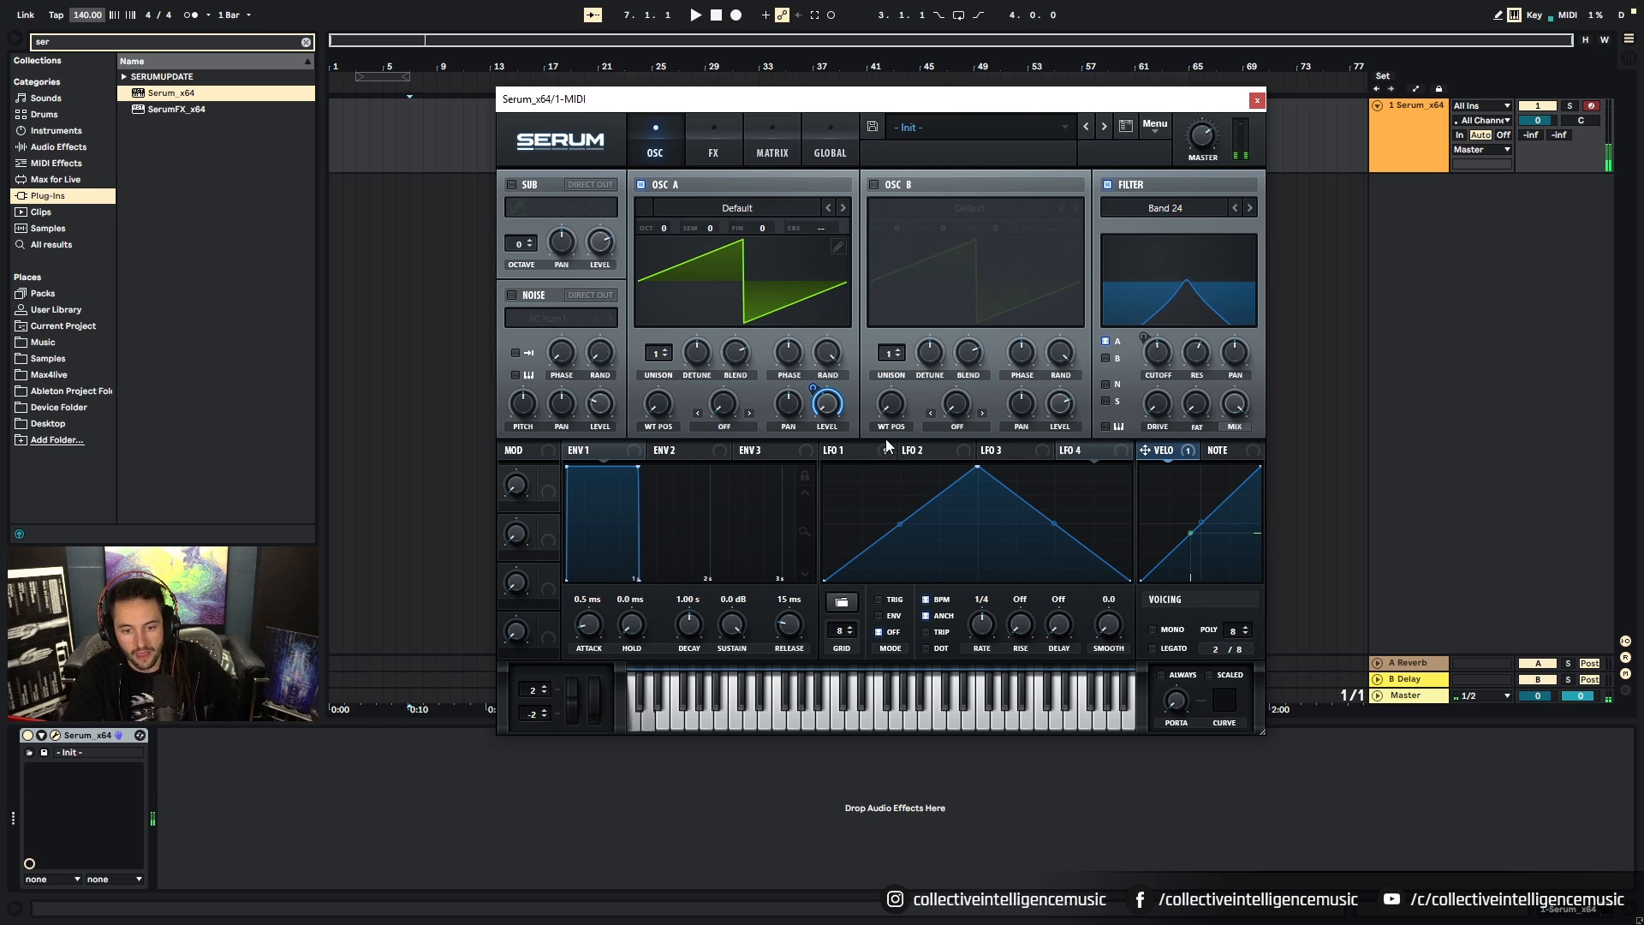
pyautogui.moveTo(1146, 451); pyautogui.dragTo(1155, 352)
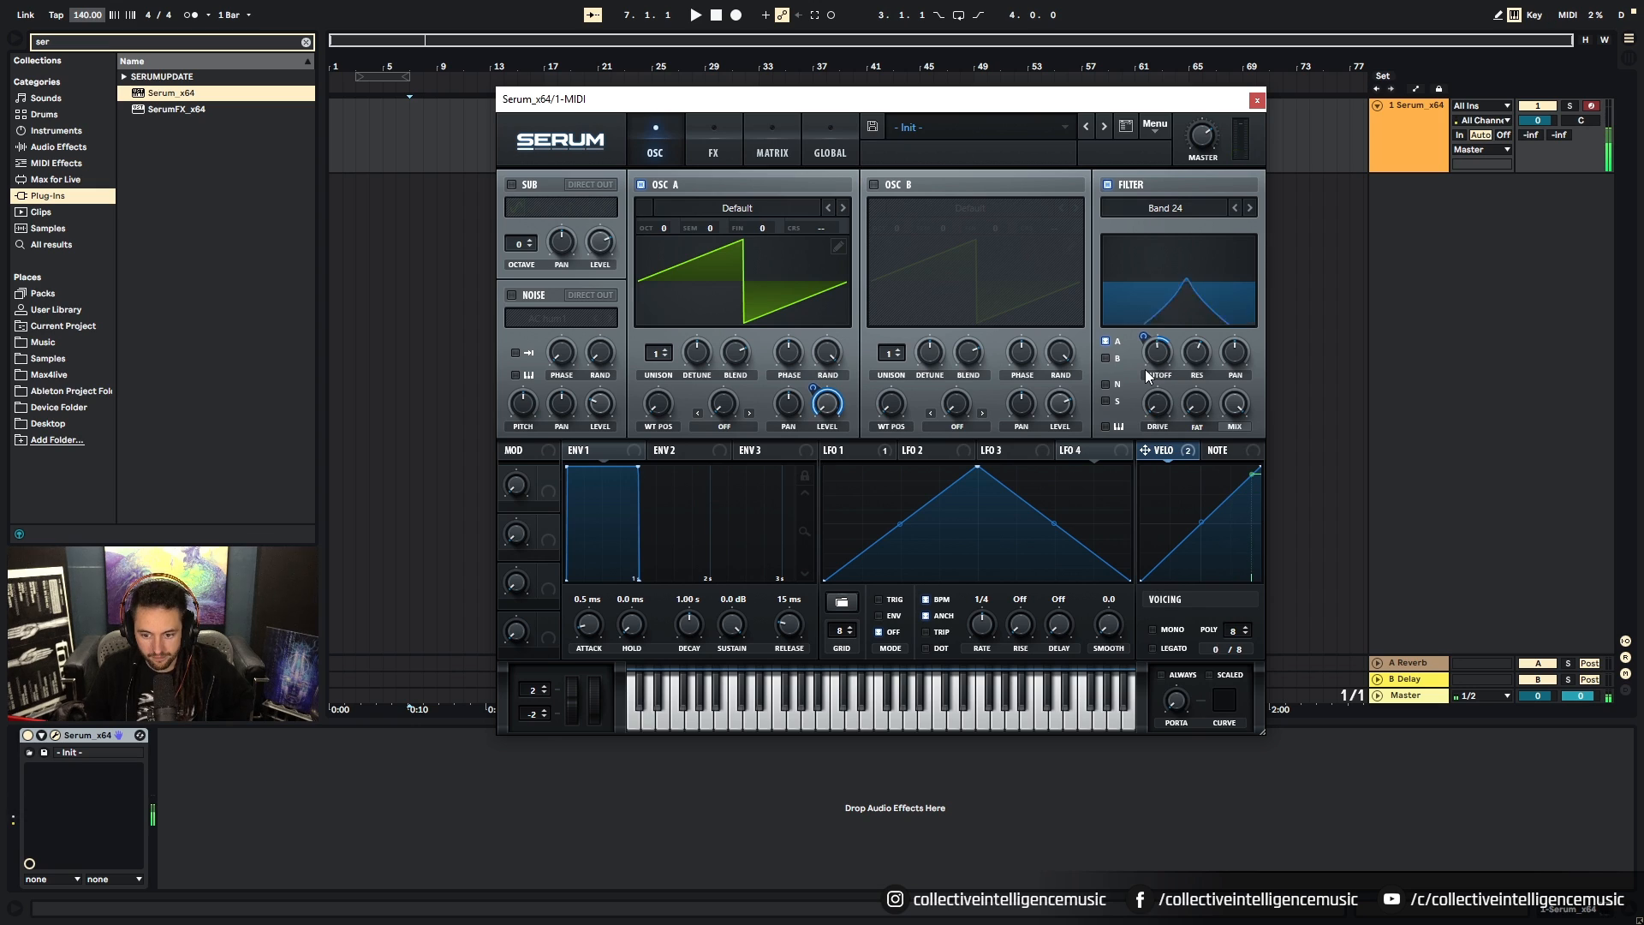
pyautogui.click(1216, 451)
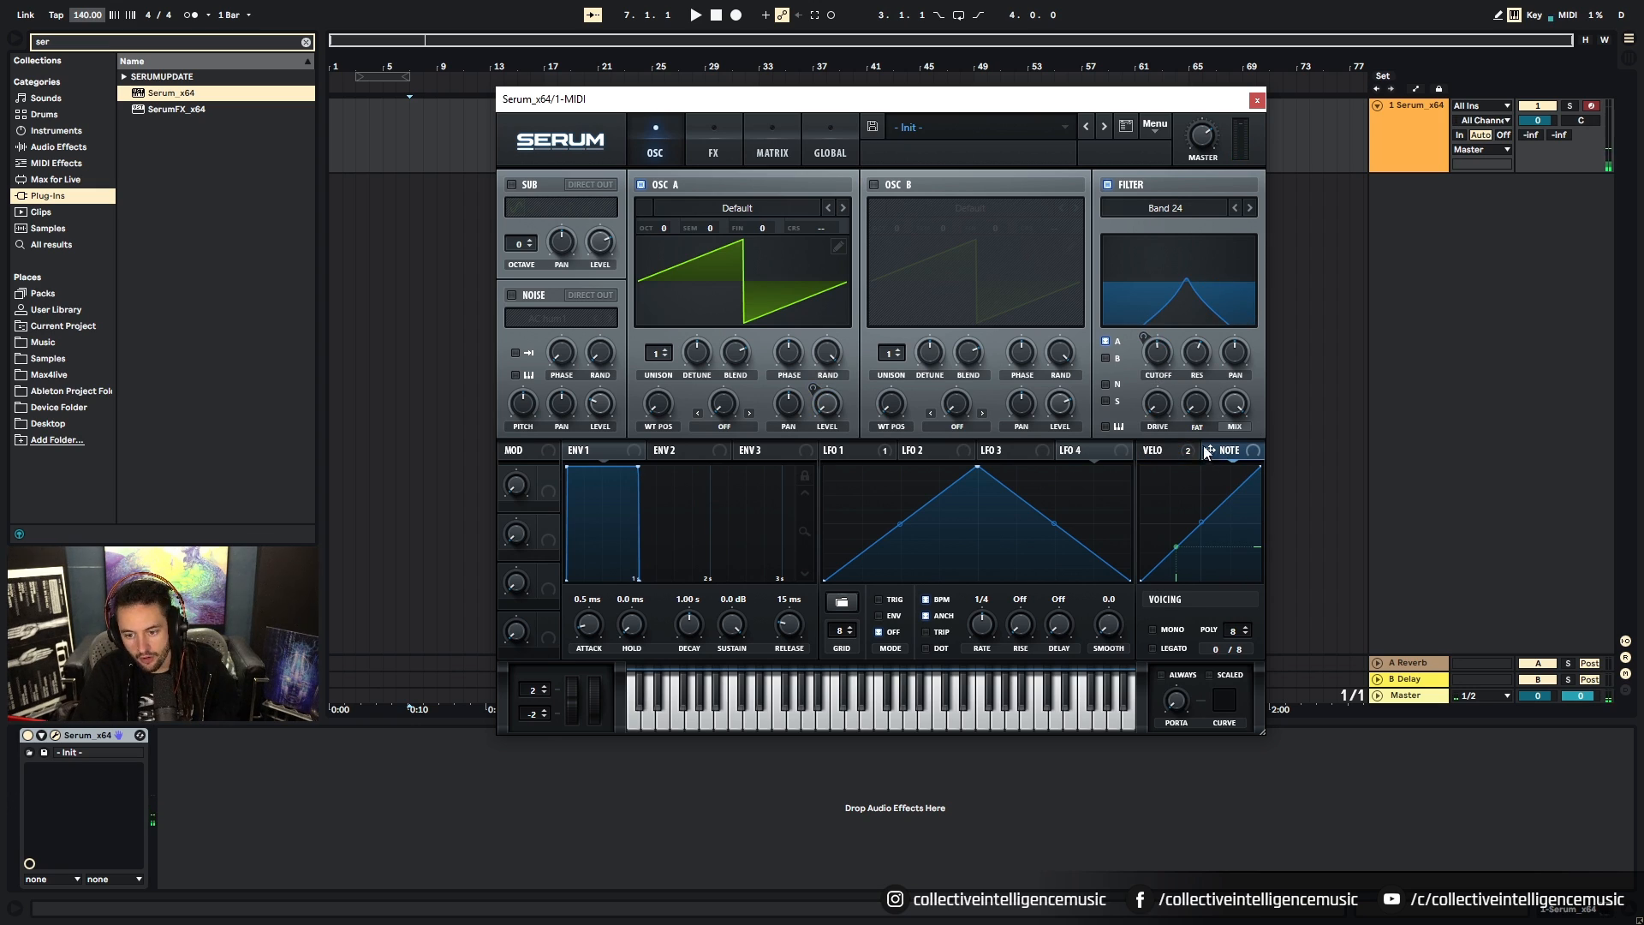
pyautogui.moveTo(1204, 445); pyautogui.dragTo(1155, 356)
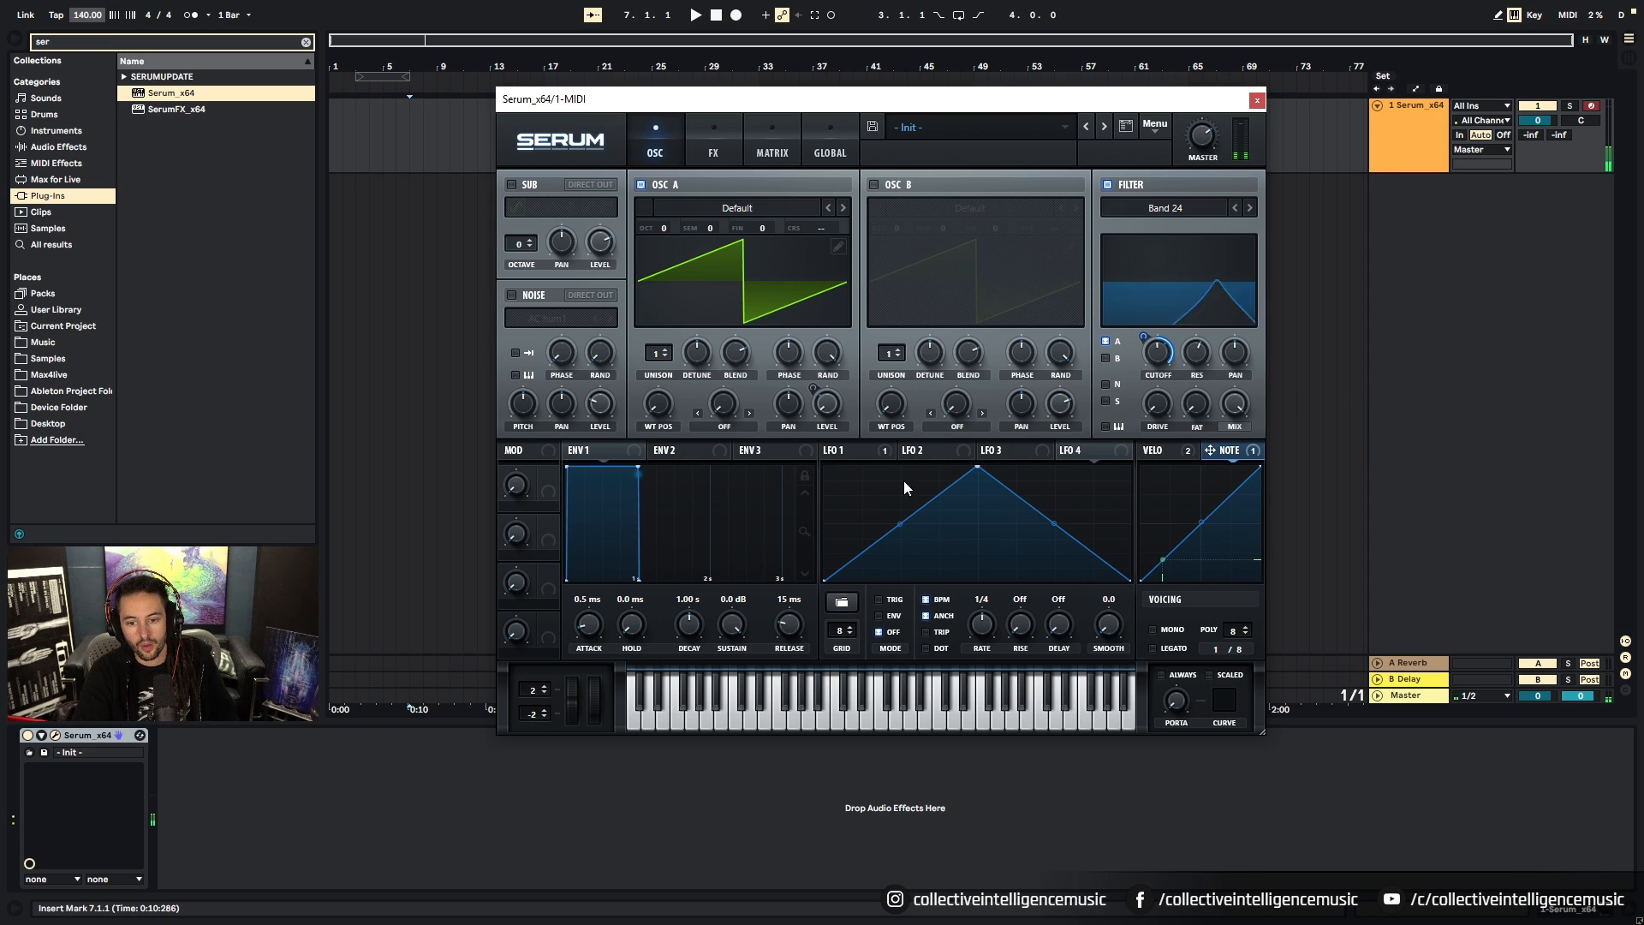
# Step: Remove the LFO 1 modulator from the filter cutoff
pyautogui.click(869, 452)
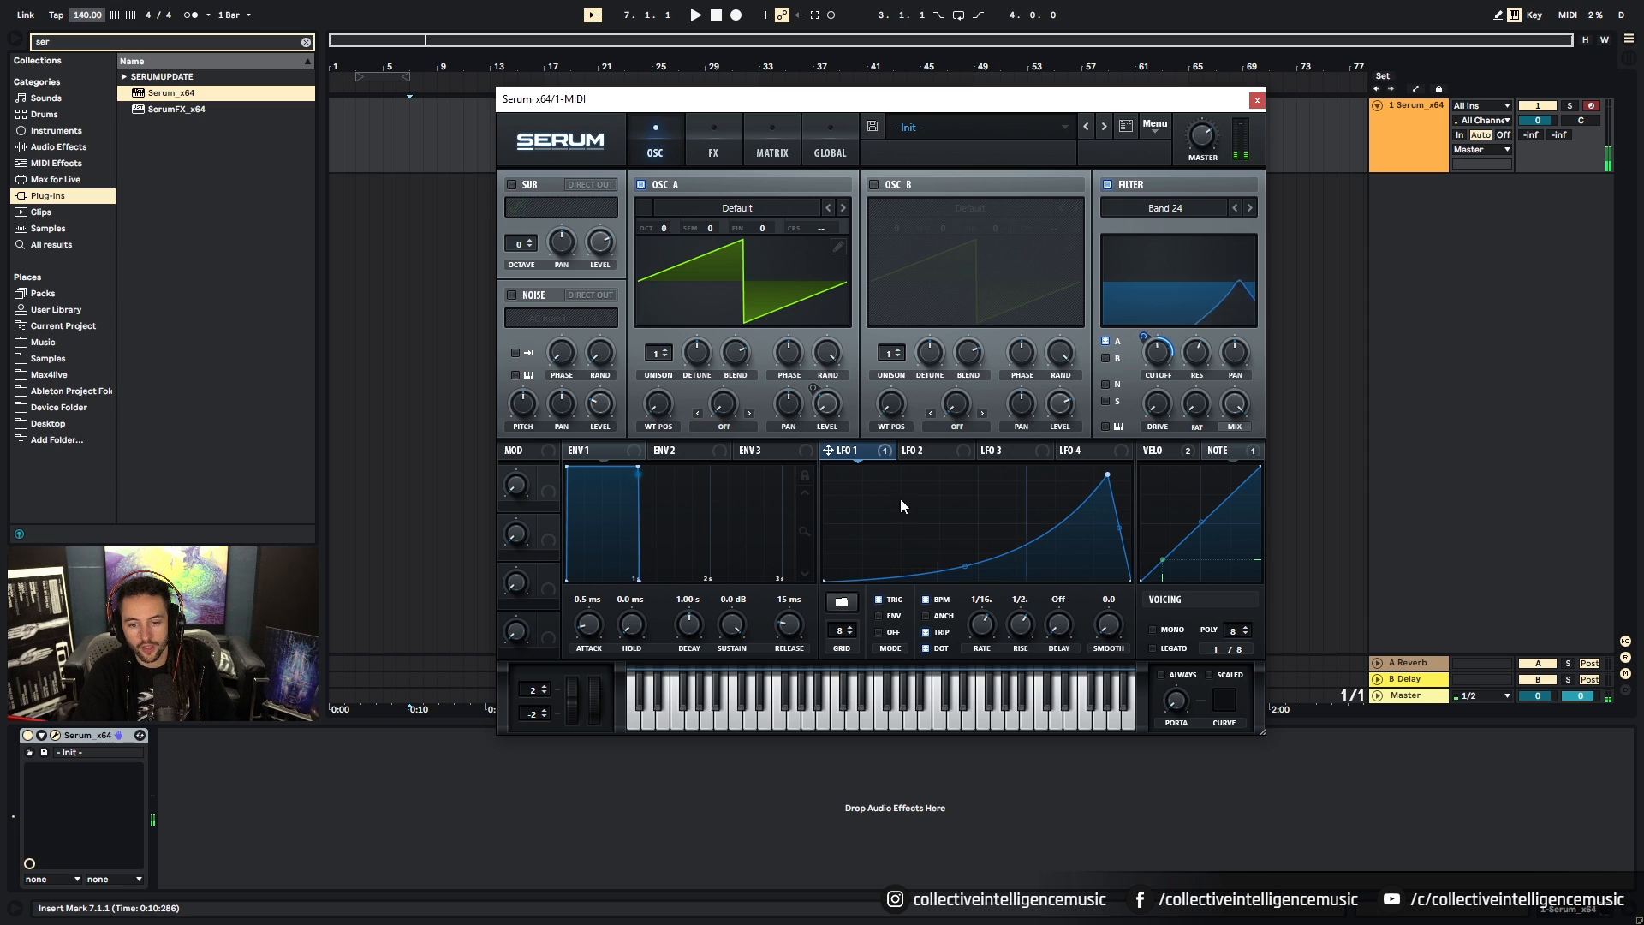
pyautogui.rightClick(1156, 352)
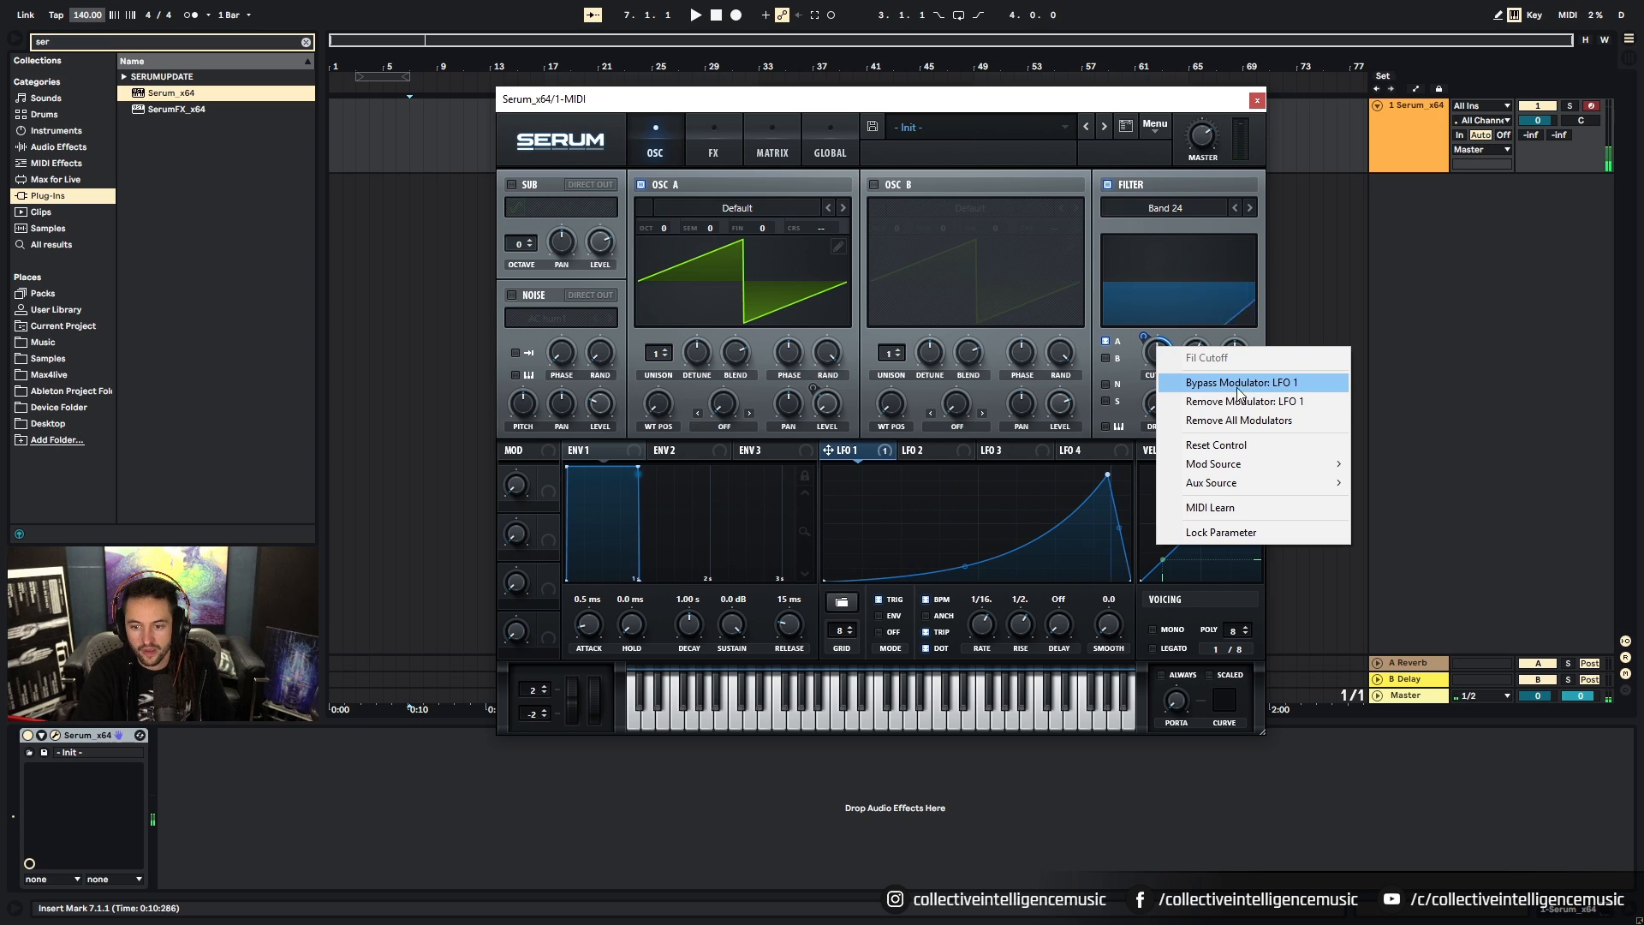
pyautogui.click(1291, 402)
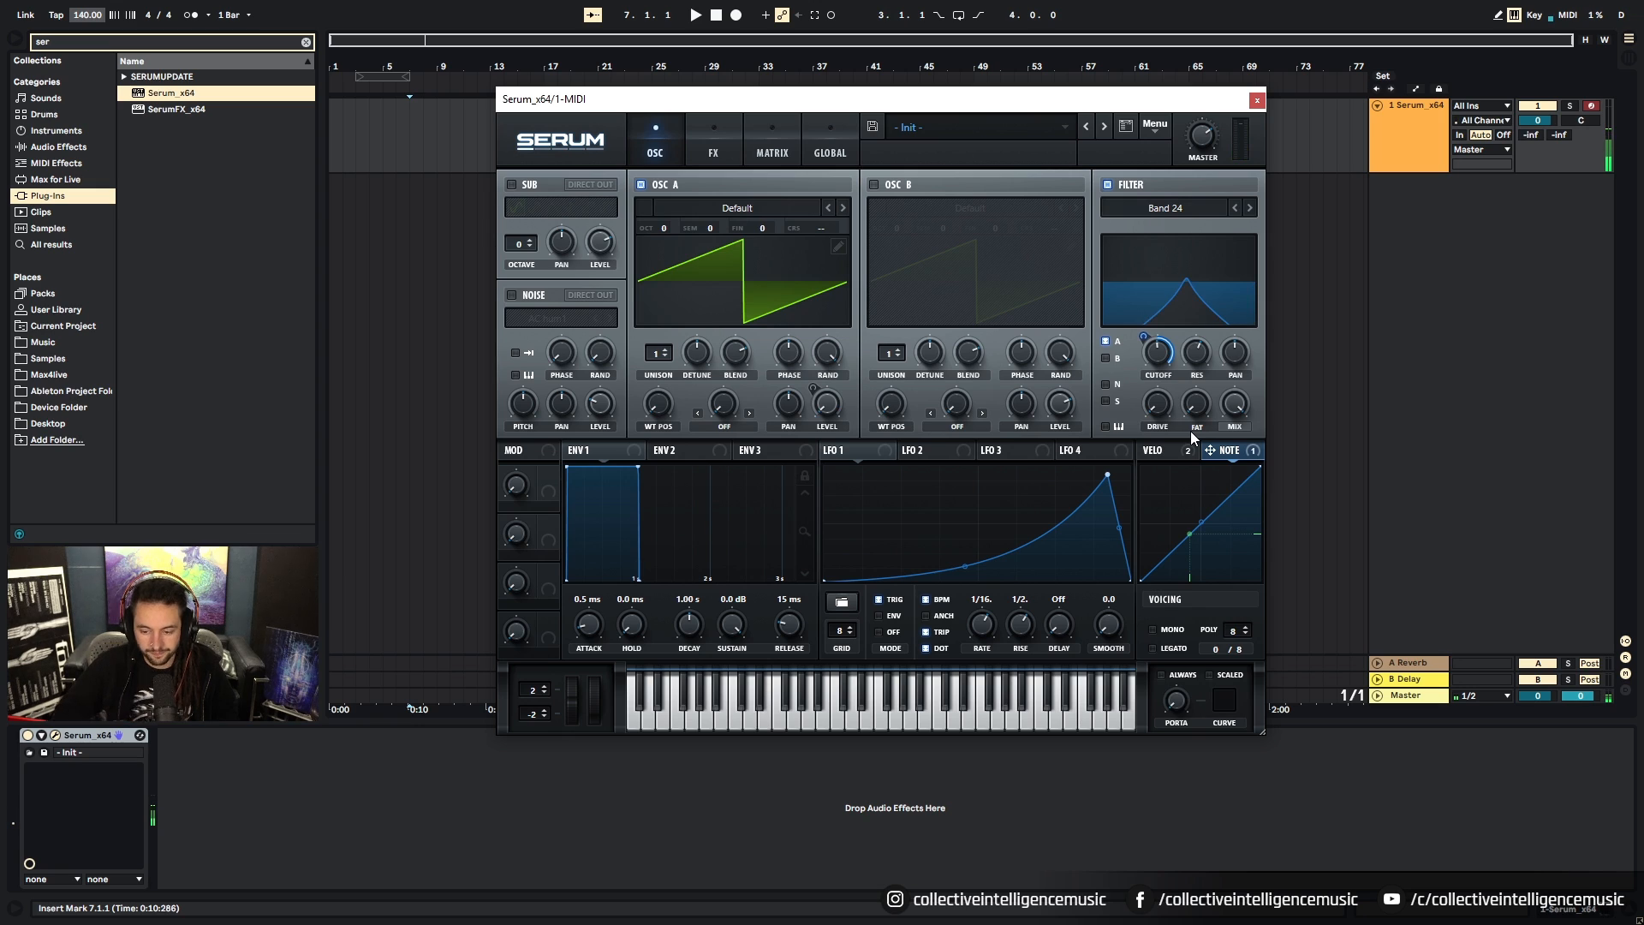
# Step: Try mono voicing, turn it off again, and raise the polyphony to 32 voices
pyautogui.click(1182, 635)
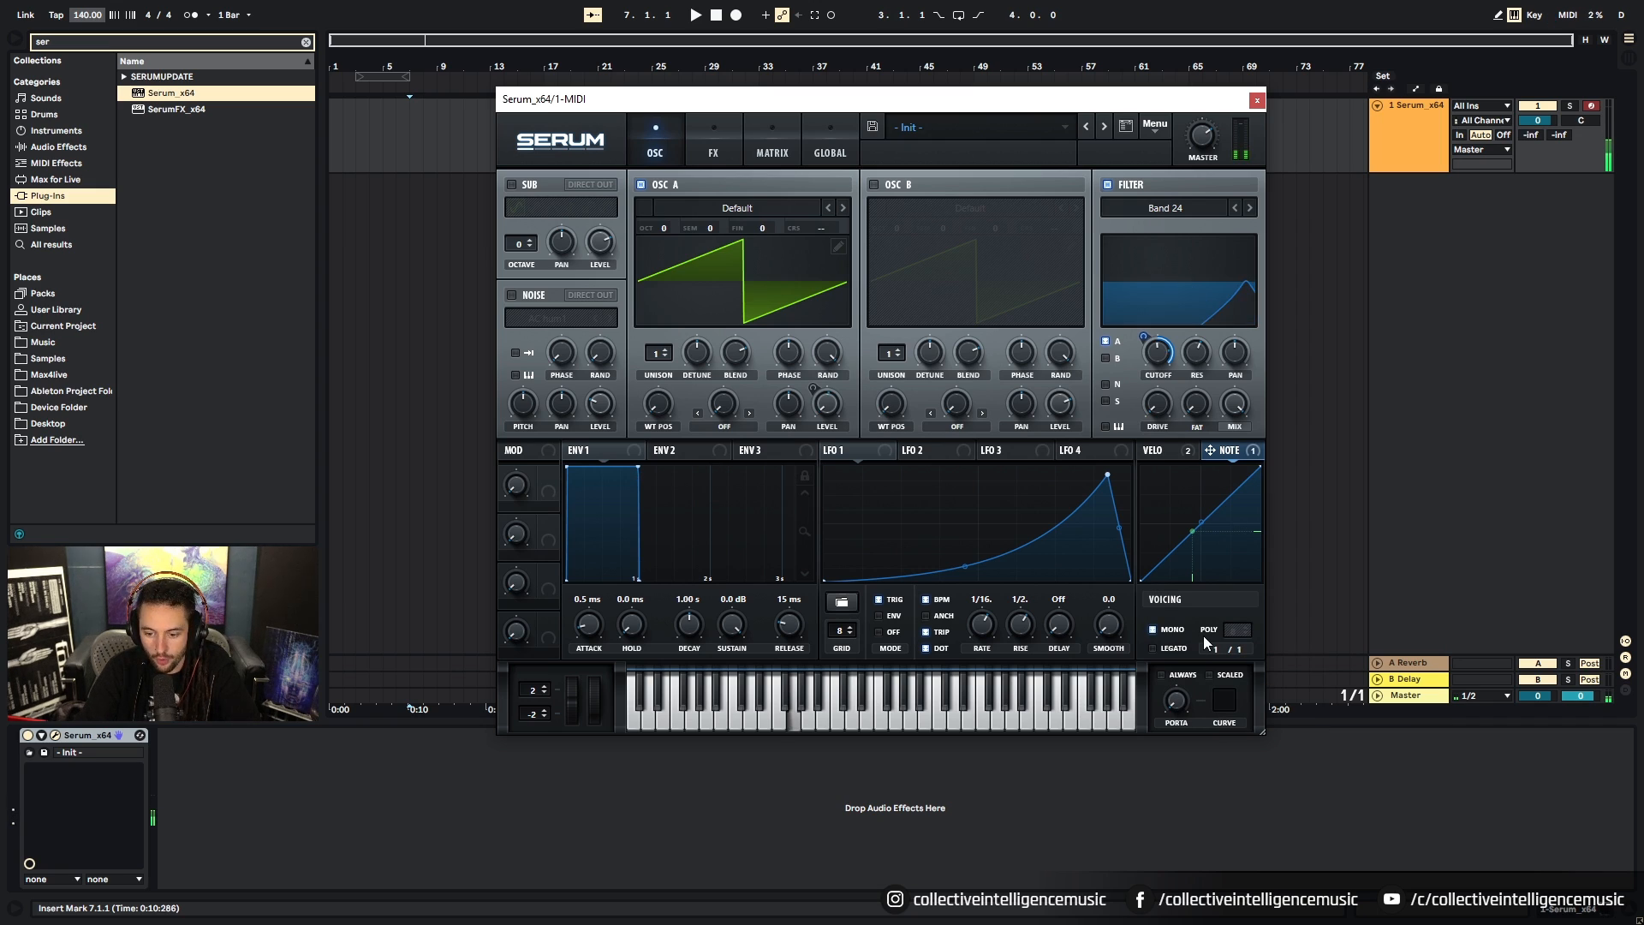
pyautogui.click(1175, 634)
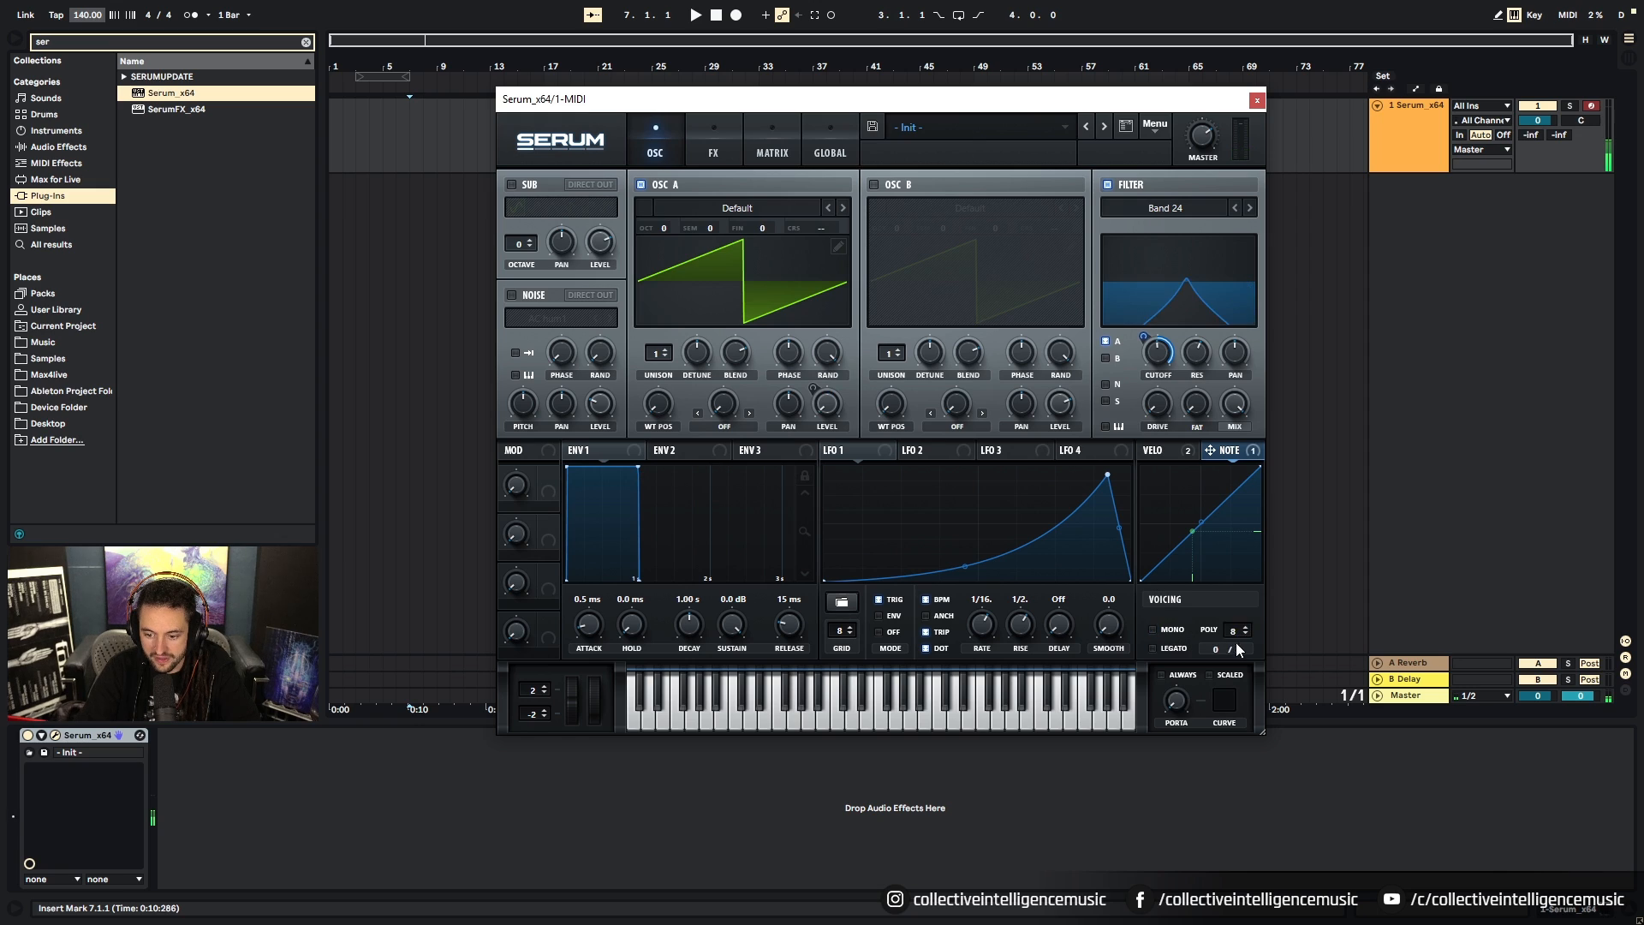
pyautogui.moveTo(1240, 635)
pyautogui.mouseDown()
pyautogui.moveTo(1257, 429)
pyautogui.moveTo(1261, 617)
pyautogui.mouseUp()
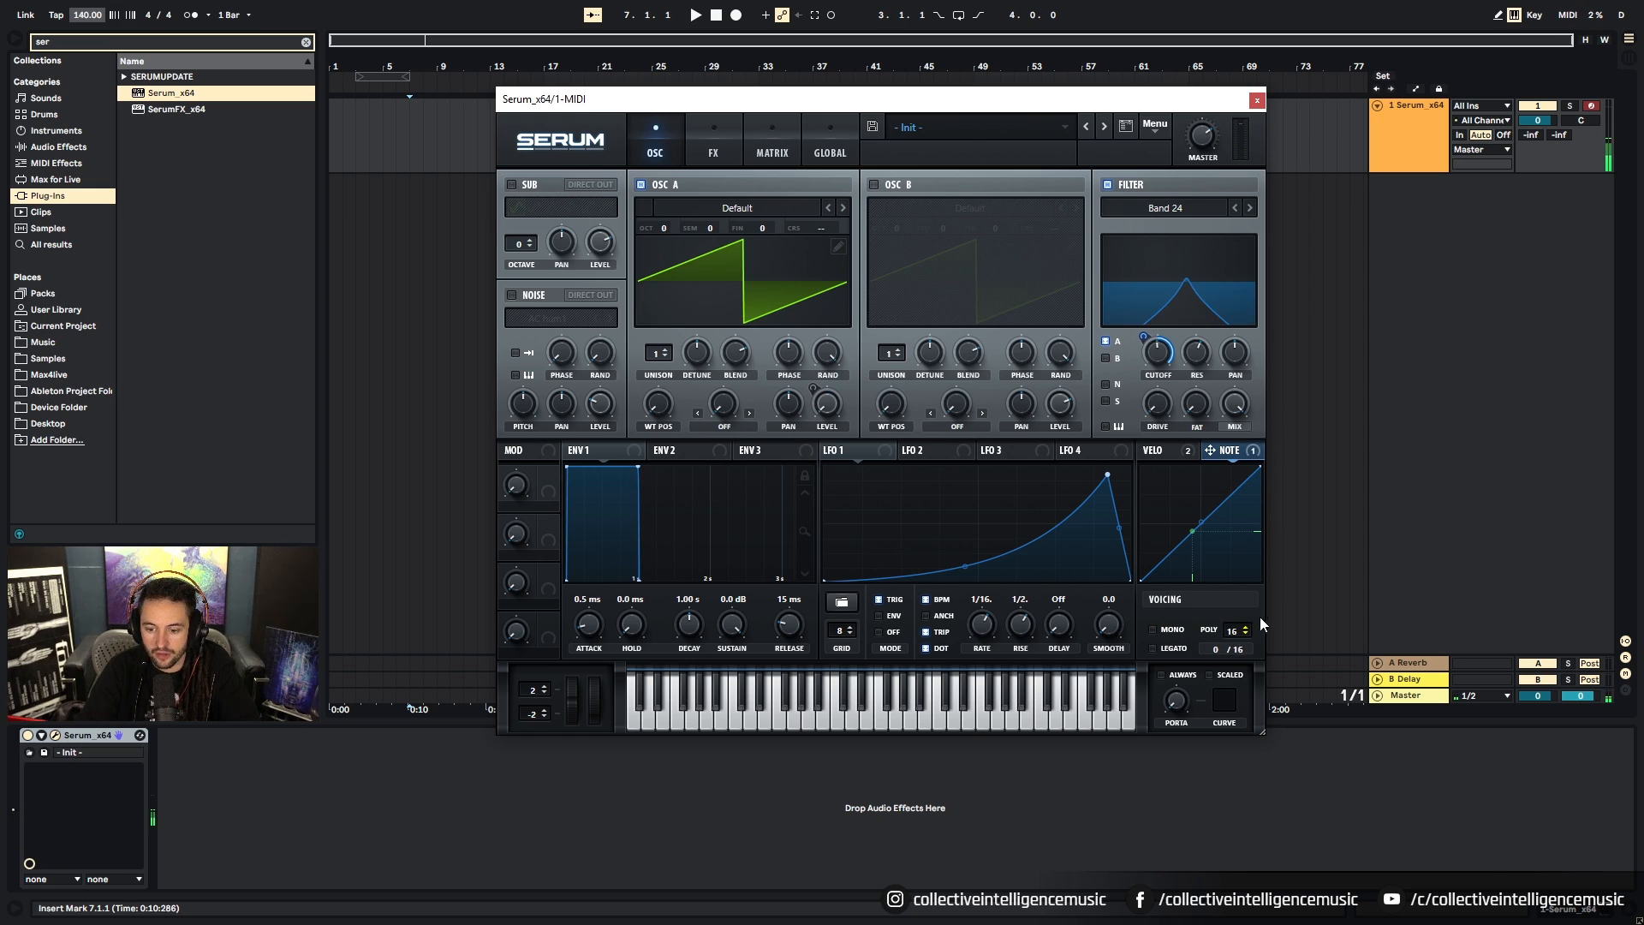
# Step: Set oscillator A's unison to 16, enable oscillator B with 16 unison voices, and route B through the filter
pyautogui.moveTo(658, 353); pyautogui.dragTo(747, 46)
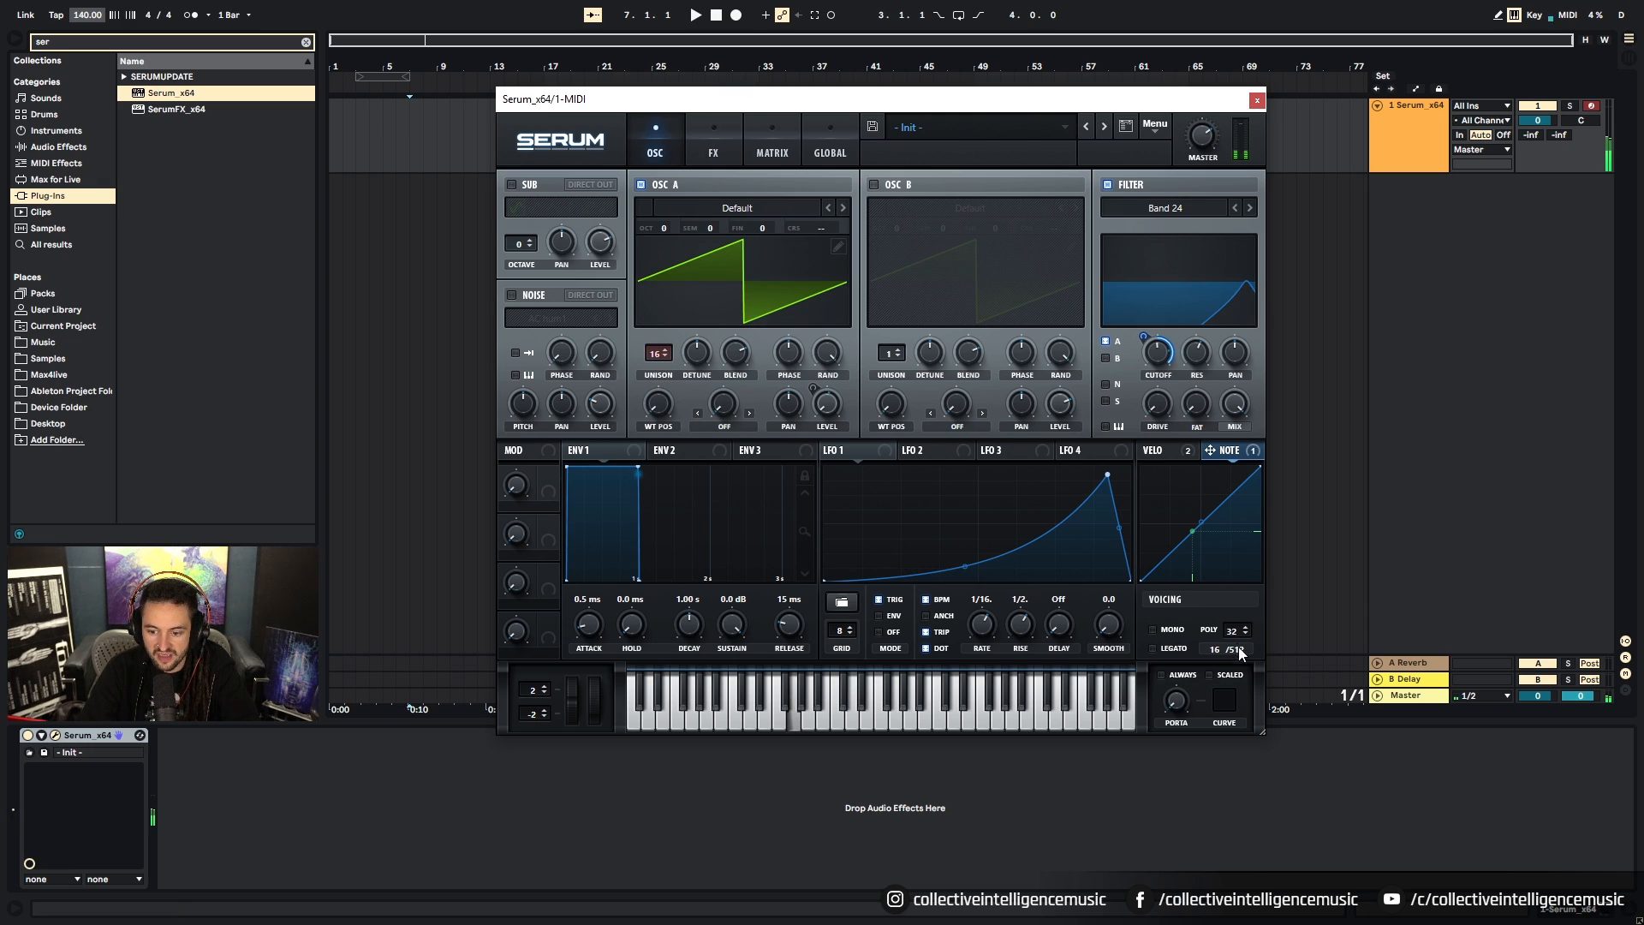
pyautogui.click(874, 185)
pyautogui.moveTo(891, 353); pyautogui.dragTo(908, 110)
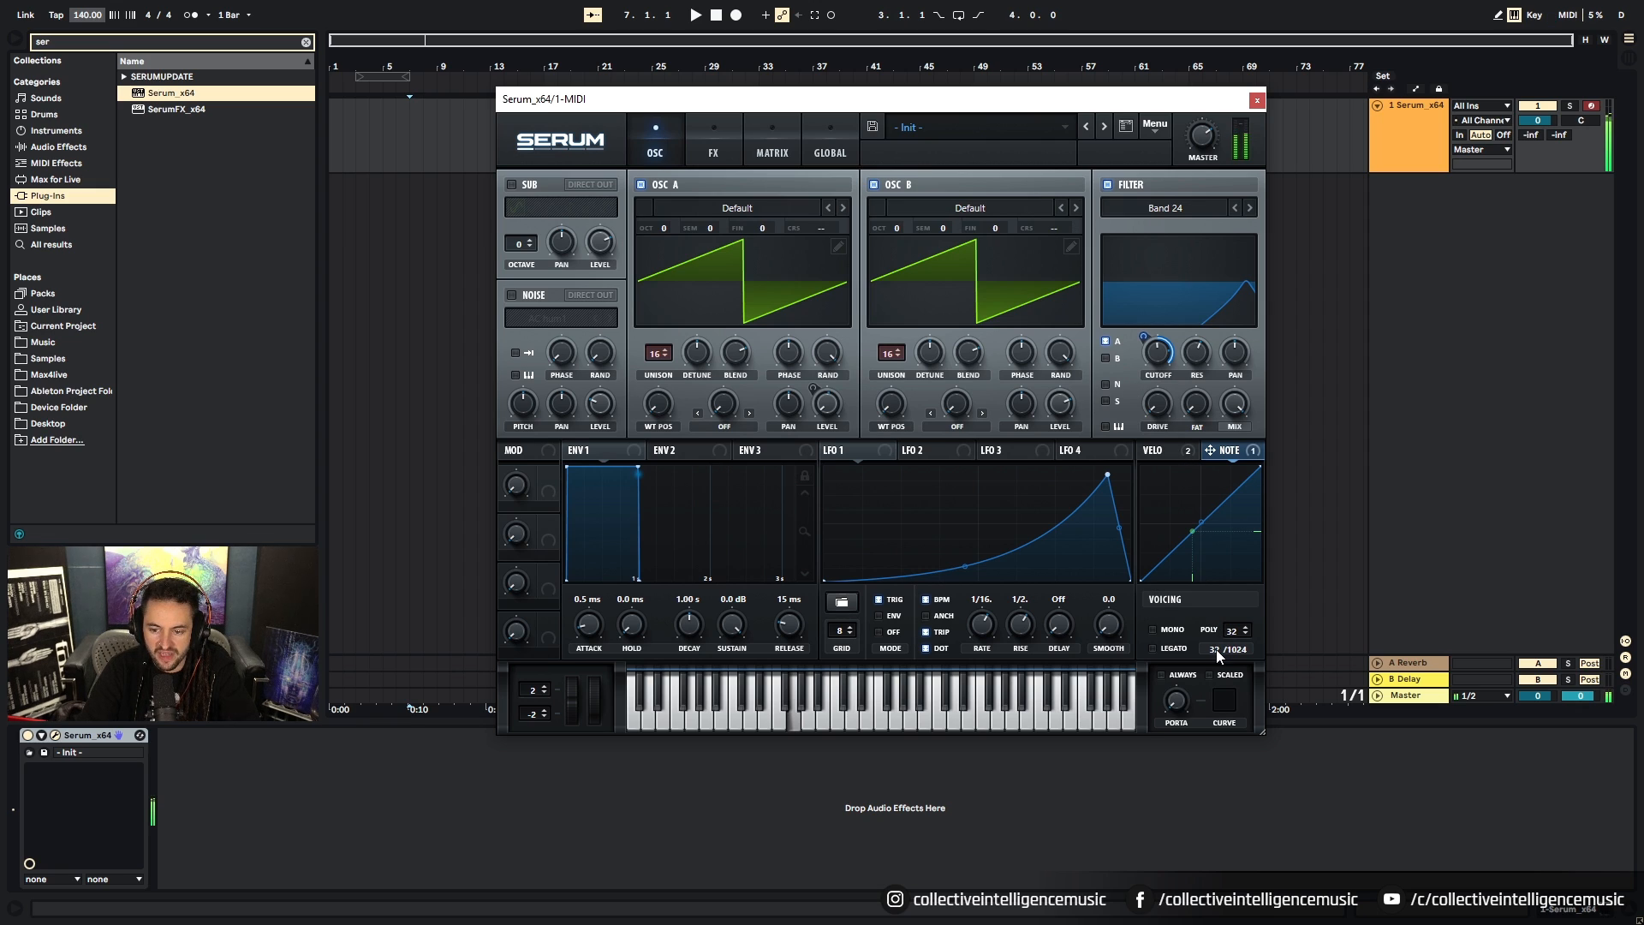
pyautogui.click(1106, 358)
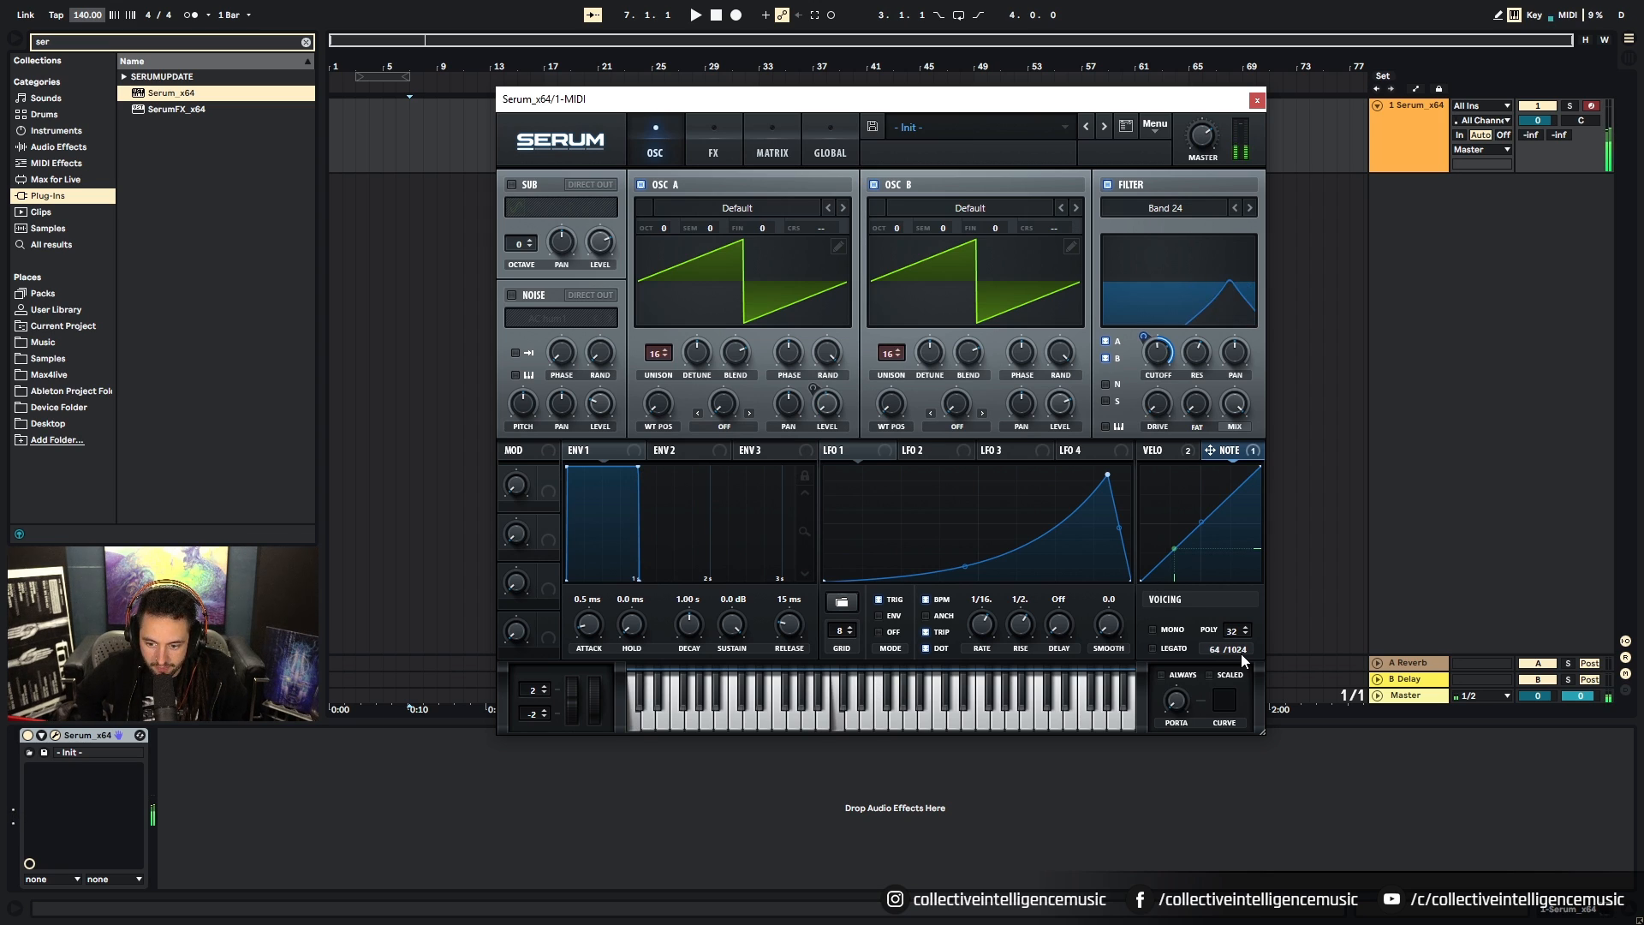
# Step: Set the polyphony to 16, turn on legato, and switch LFO 1 to envelope mode
pyautogui.moveTo(1223, 625); pyautogui.dragTo(1175, 649)
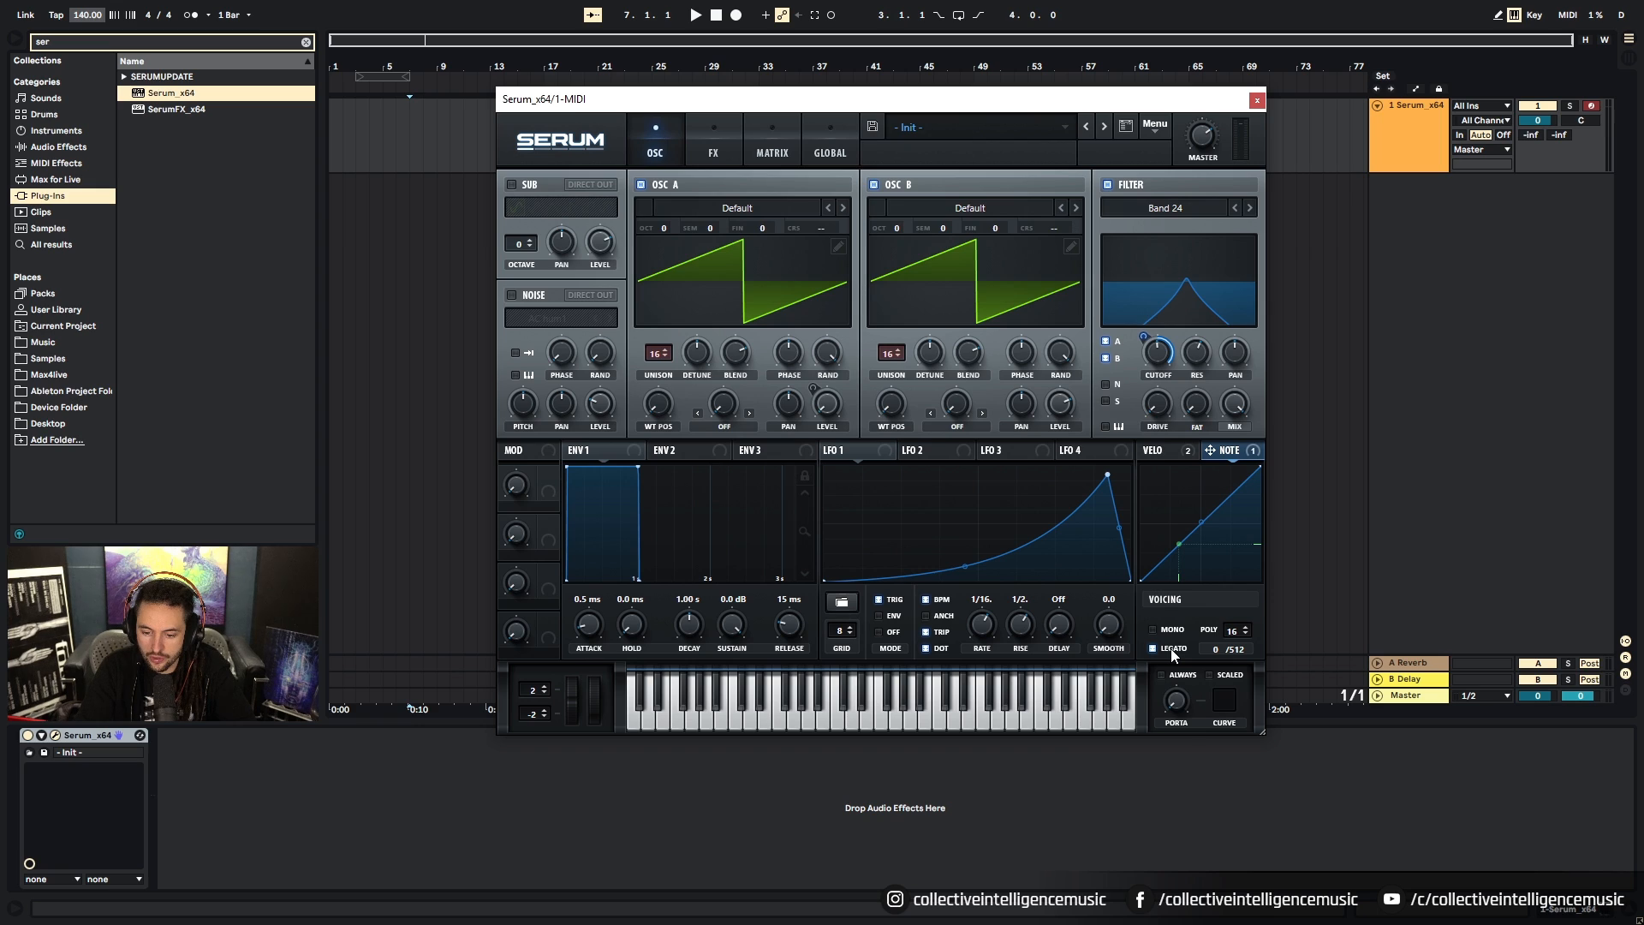
pyautogui.click(889, 618)
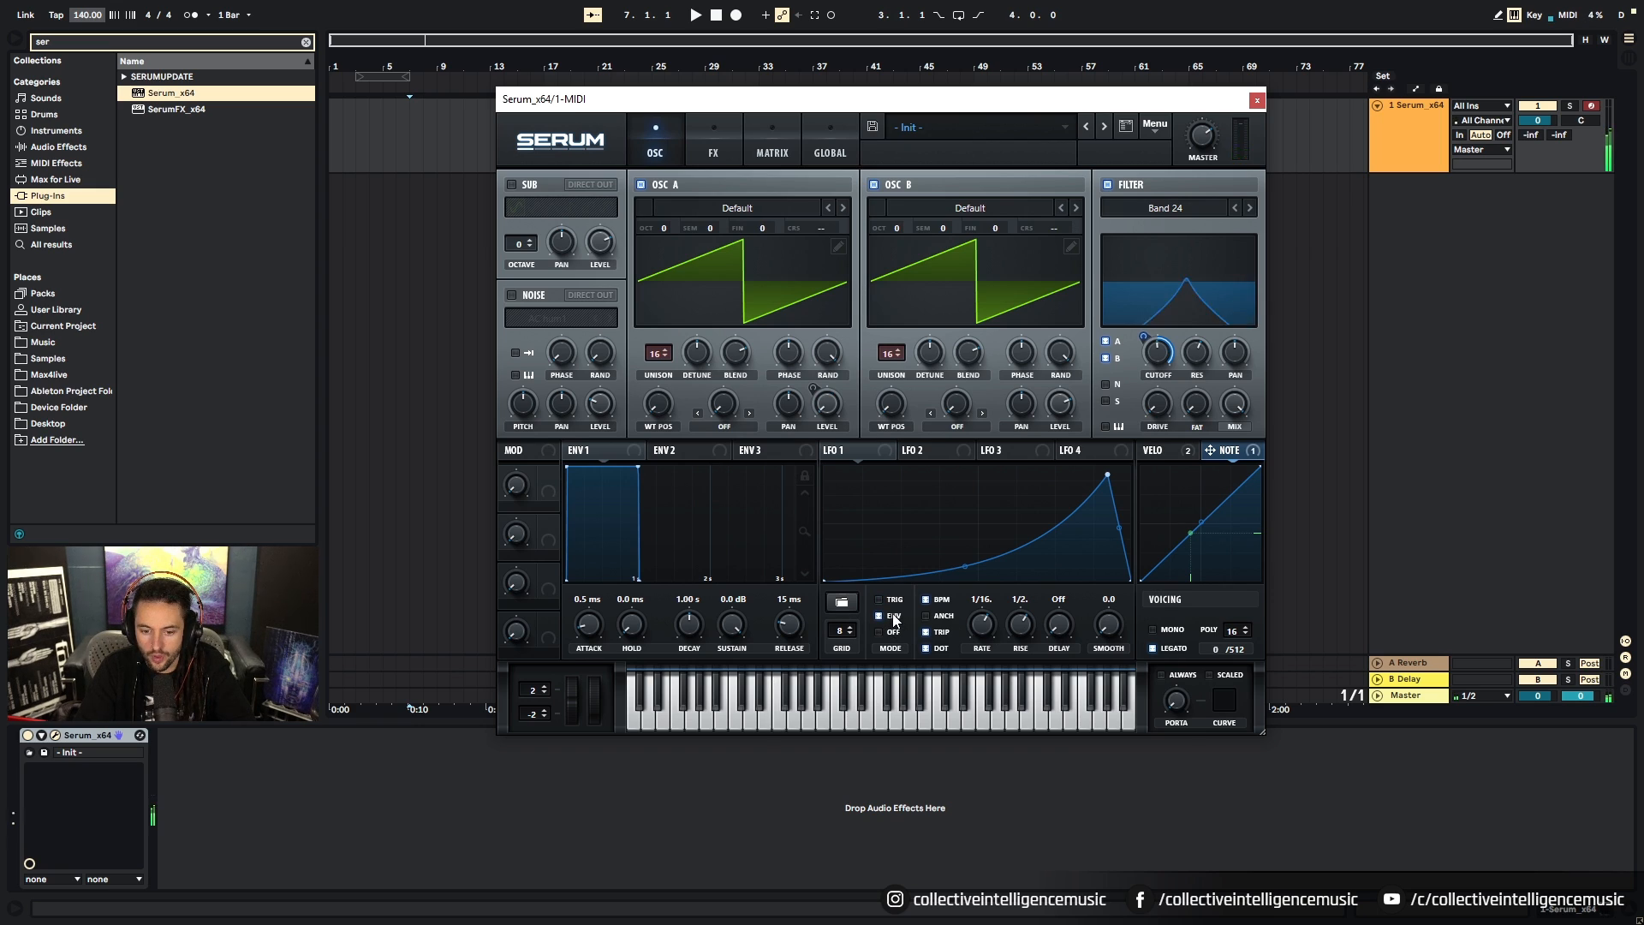
pyautogui.moveTo(1174, 649)
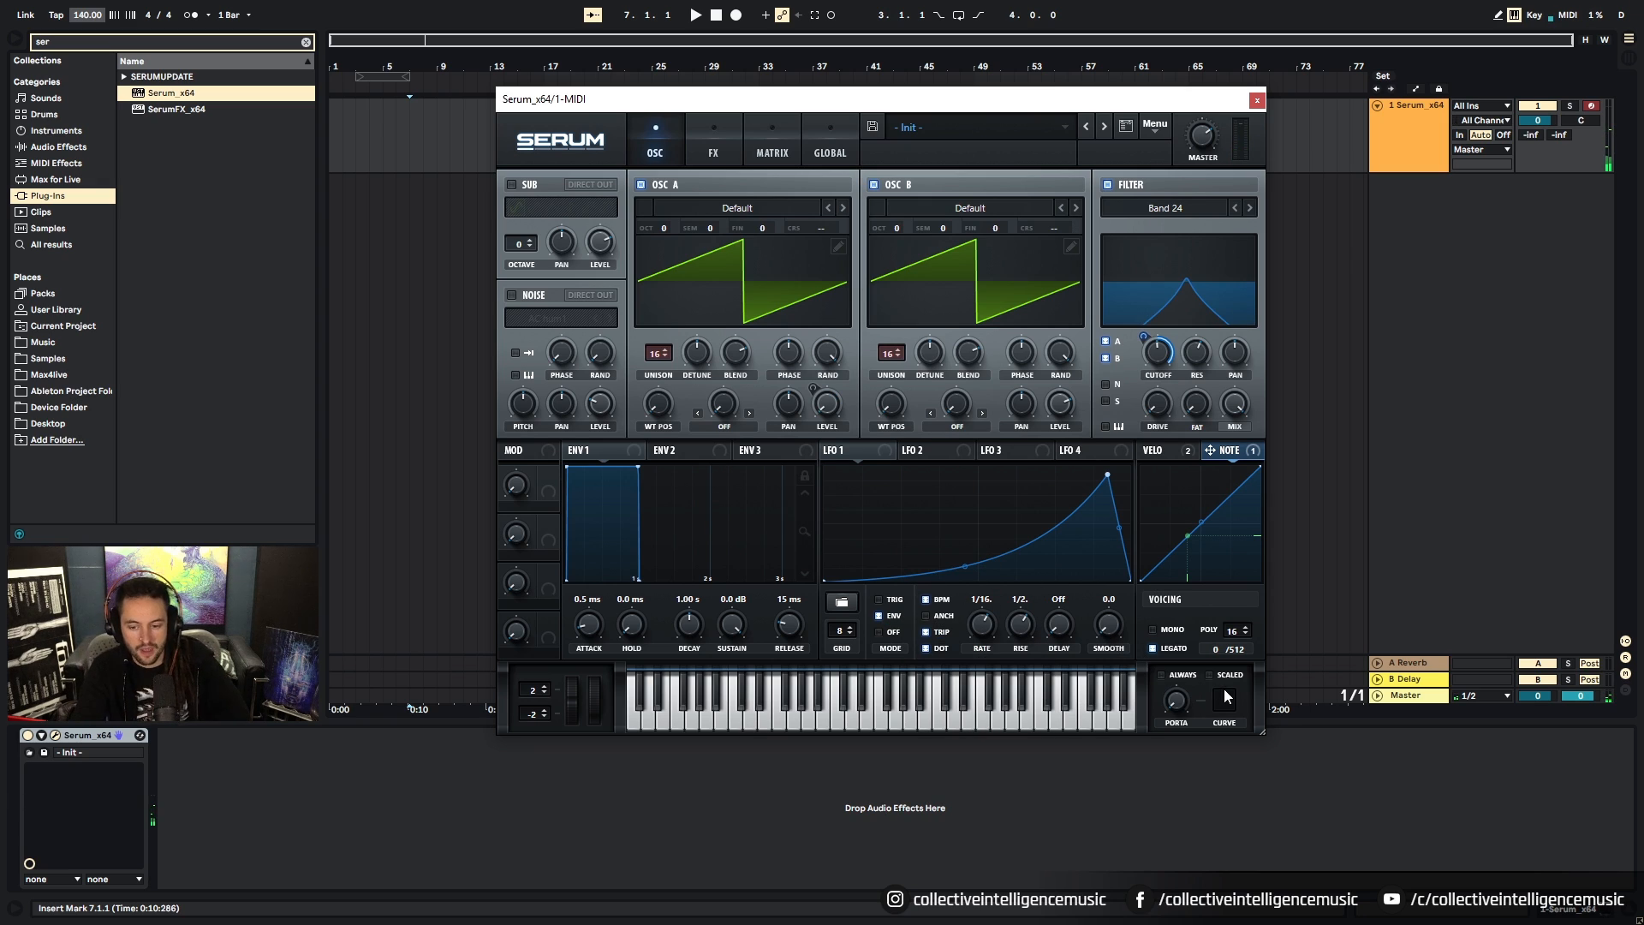
# Step: Set the pitch bend range to 12 semitones up and 12 down, trying out the pitch and modulation wheels
pyautogui.moveTo(573, 704); pyautogui.dragTo(587, 783)
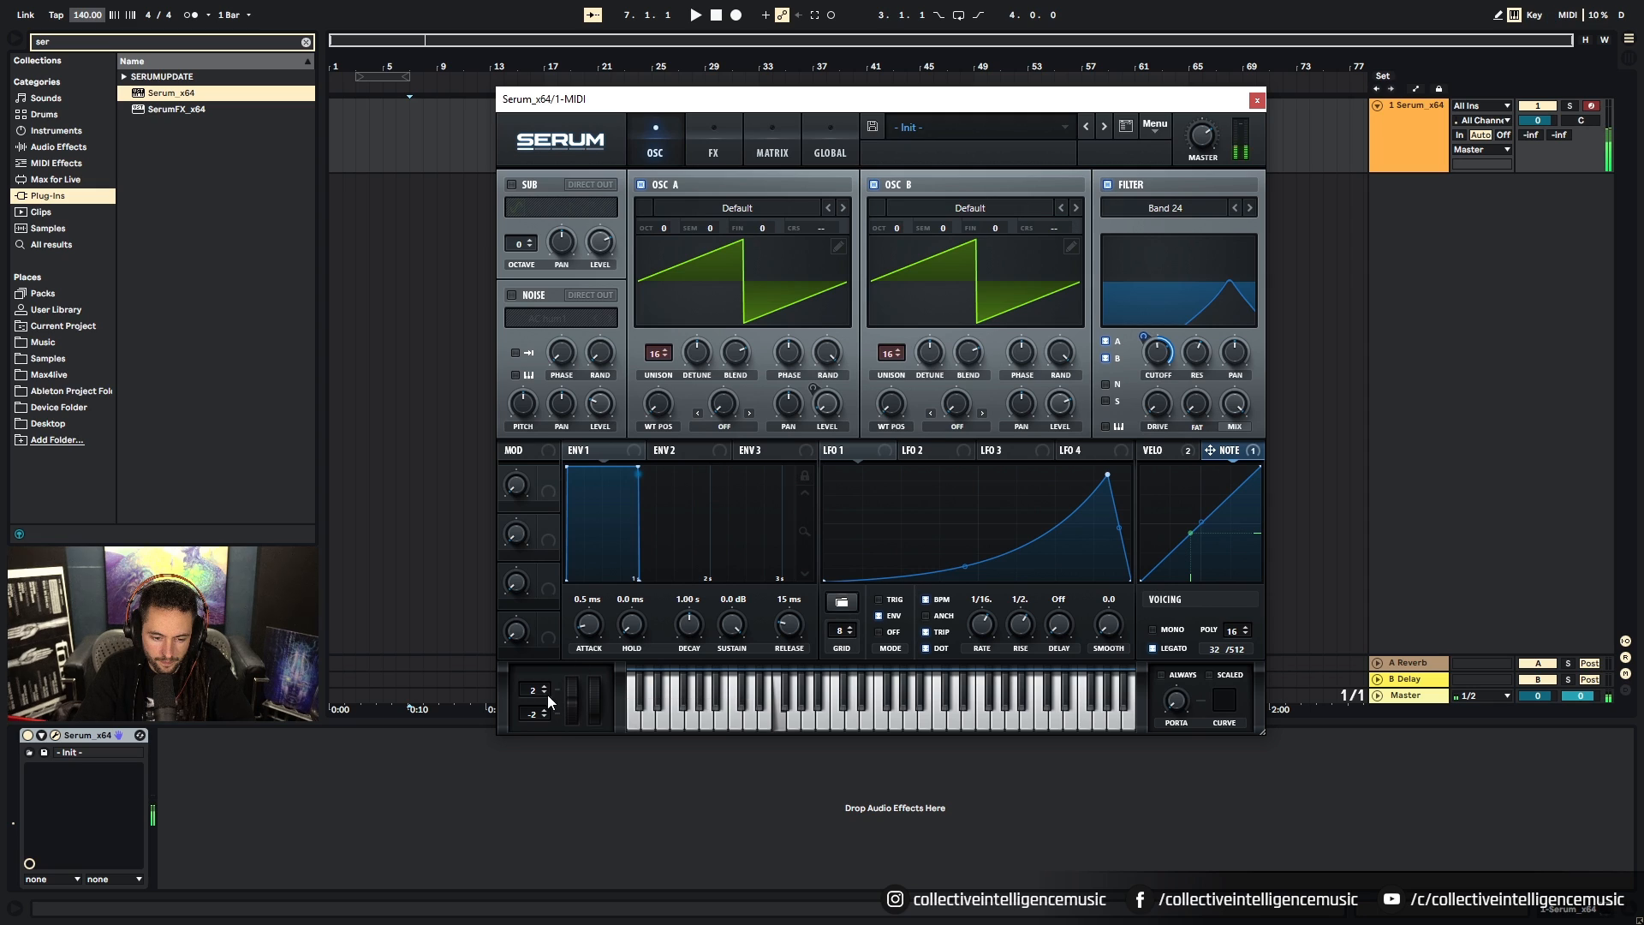
pyautogui.moveTo(547, 695); pyautogui.dragTo(553, 625)
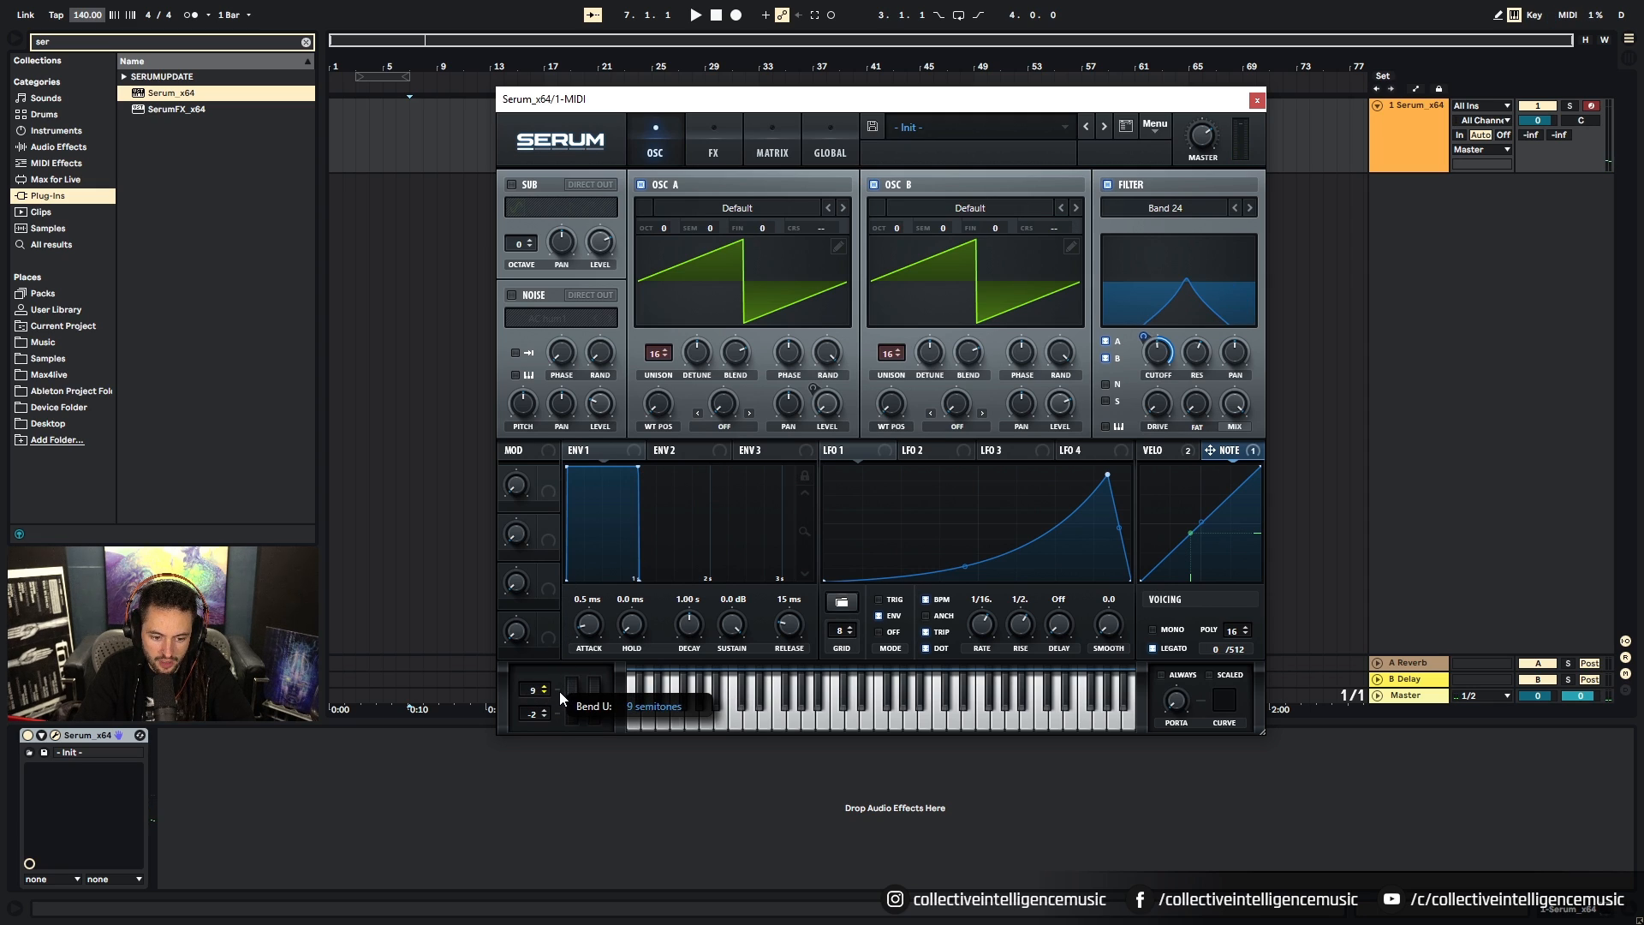
pyautogui.moveTo(532, 714); pyautogui.dragTo(581, 680)
pyautogui.moveTo(575, 757); pyautogui.dragTo(572, 793)
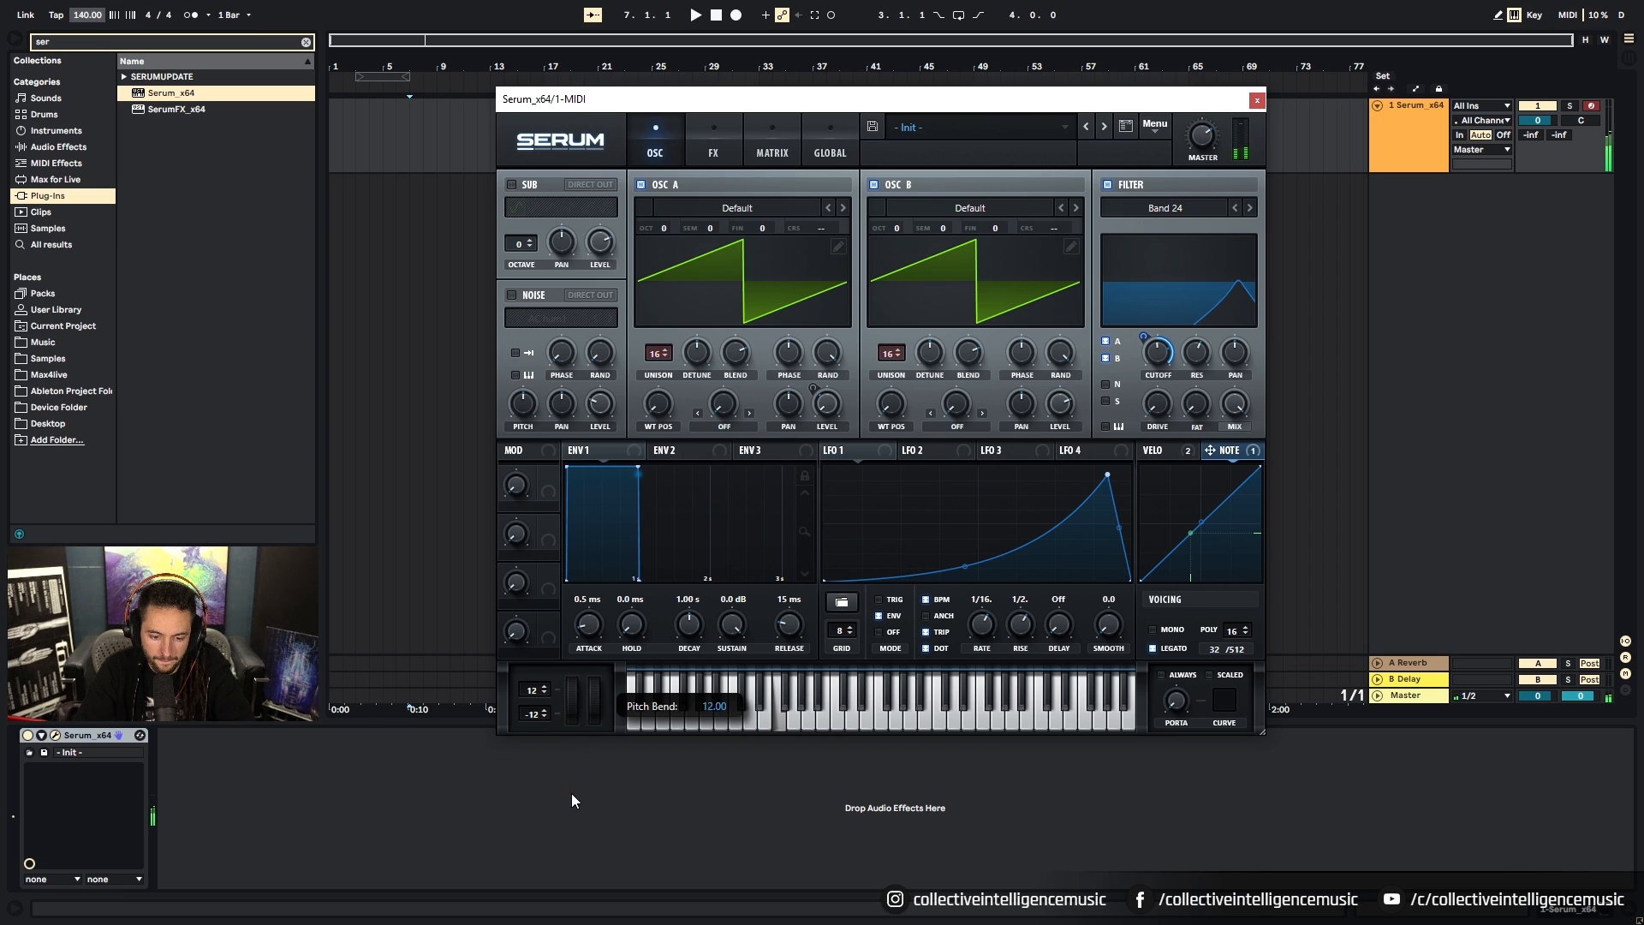
pyautogui.moveTo(591, 723); pyautogui.dragTo(627, 896)
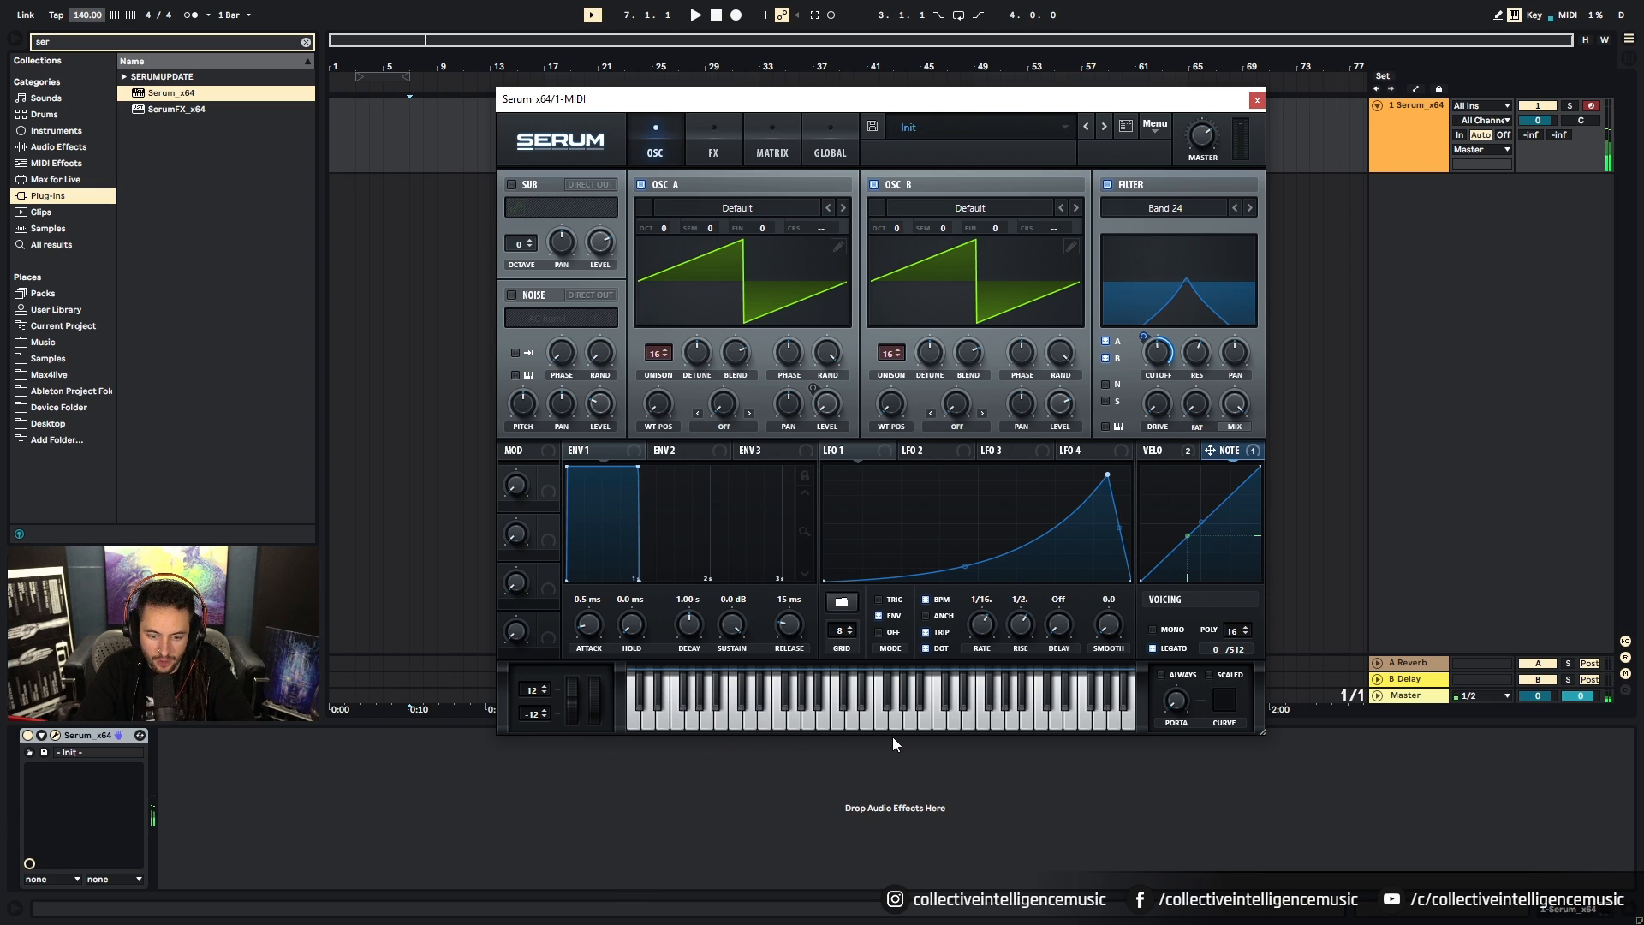
# Step: Set the portamento time to about 73 ms, turn on Always, and try different portamento curves
pyautogui.moveTo(1149, 715)
pyautogui.mouseDown()
pyautogui.moveTo(681, 721)
pyautogui.moveTo(921, 733)
pyautogui.mouseUp()
pyautogui.moveTo(1183, 709); pyautogui.dragTo(1191, 651)
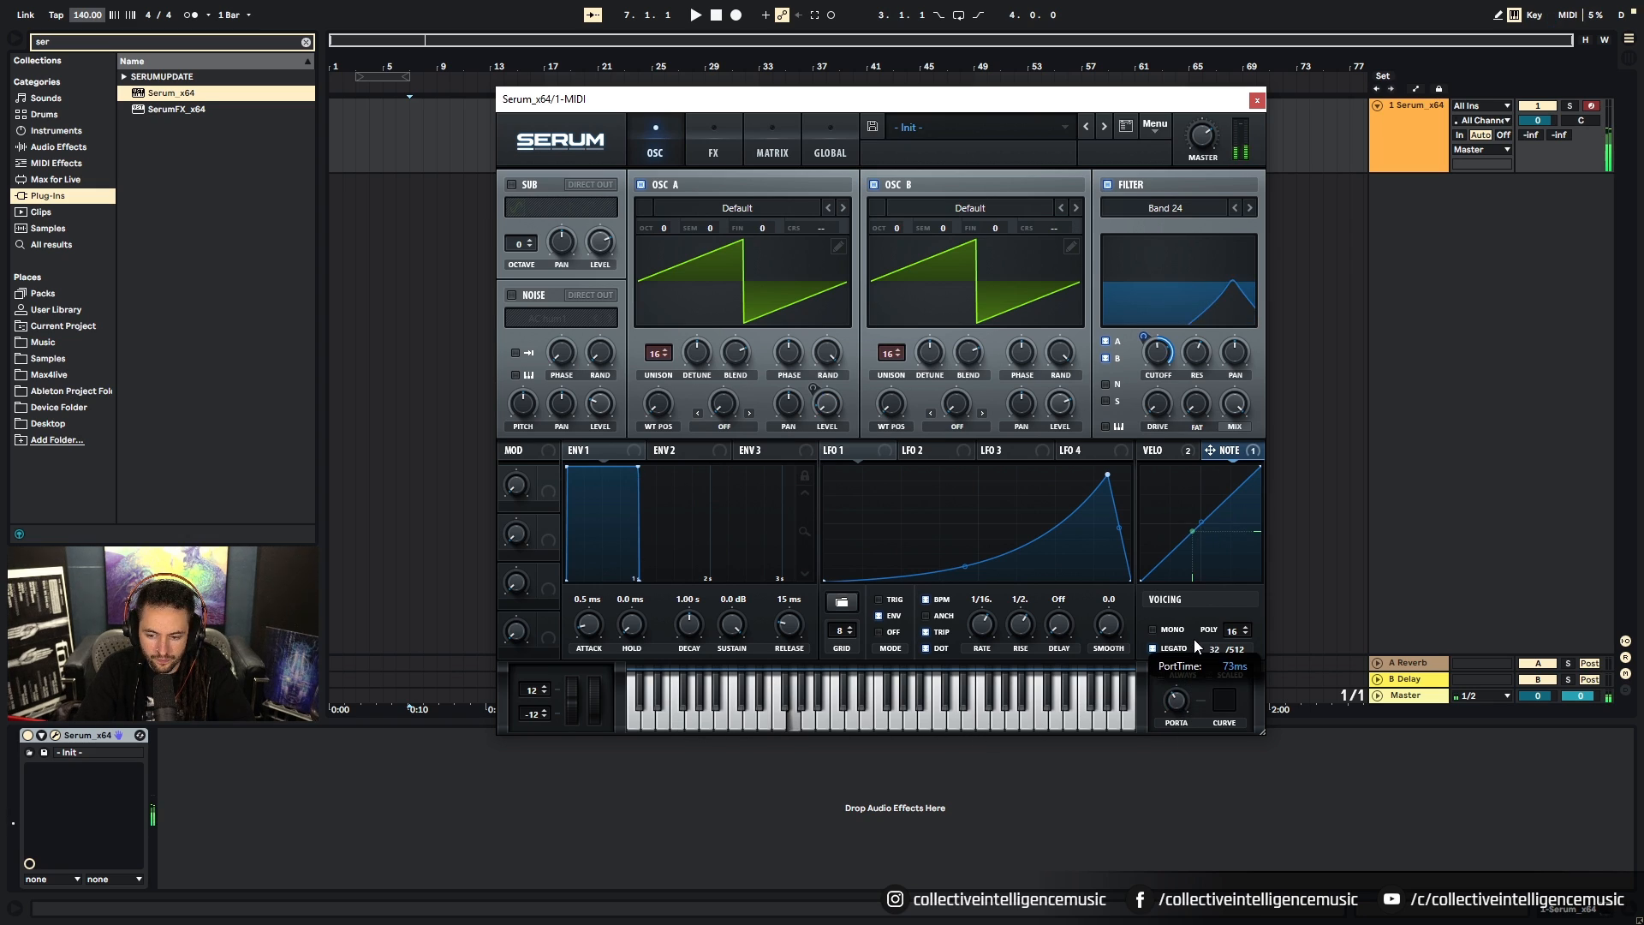
pyautogui.click(1162, 675)
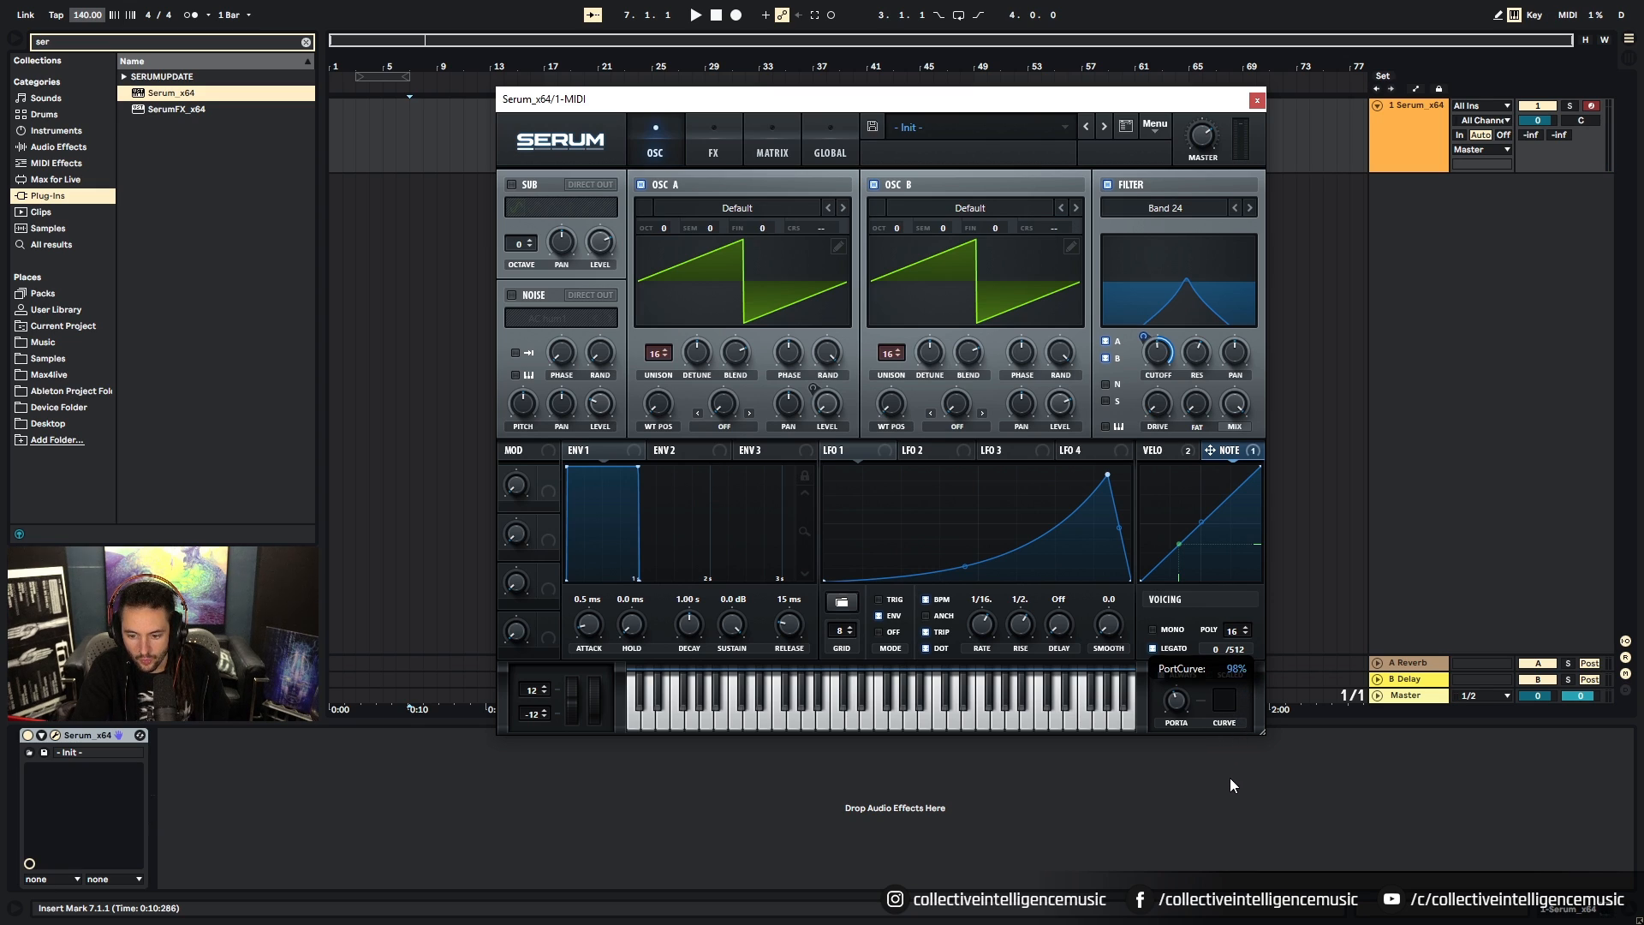
pyautogui.moveTo(1228, 707)
pyautogui.mouseDown()
pyautogui.moveTo(1223, 746)
pyautogui.moveTo(1226, 726)
pyautogui.mouseUp()
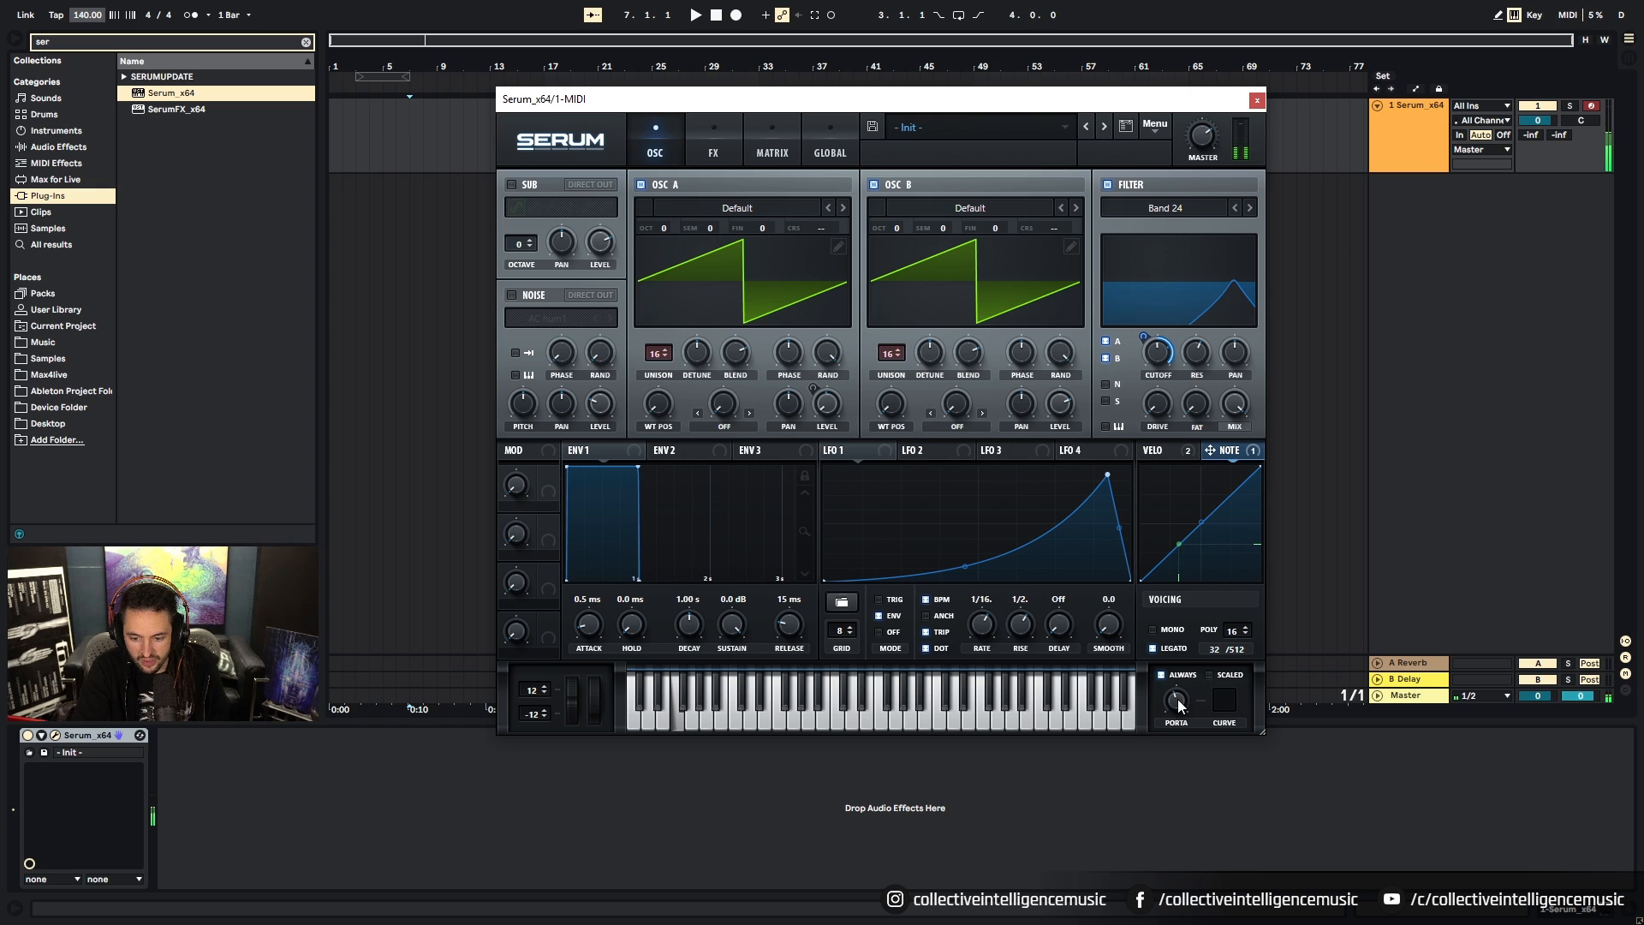
pyautogui.moveTo(1211, 695); pyautogui.dragTo(1222, 737)
pyautogui.click(1225, 700)
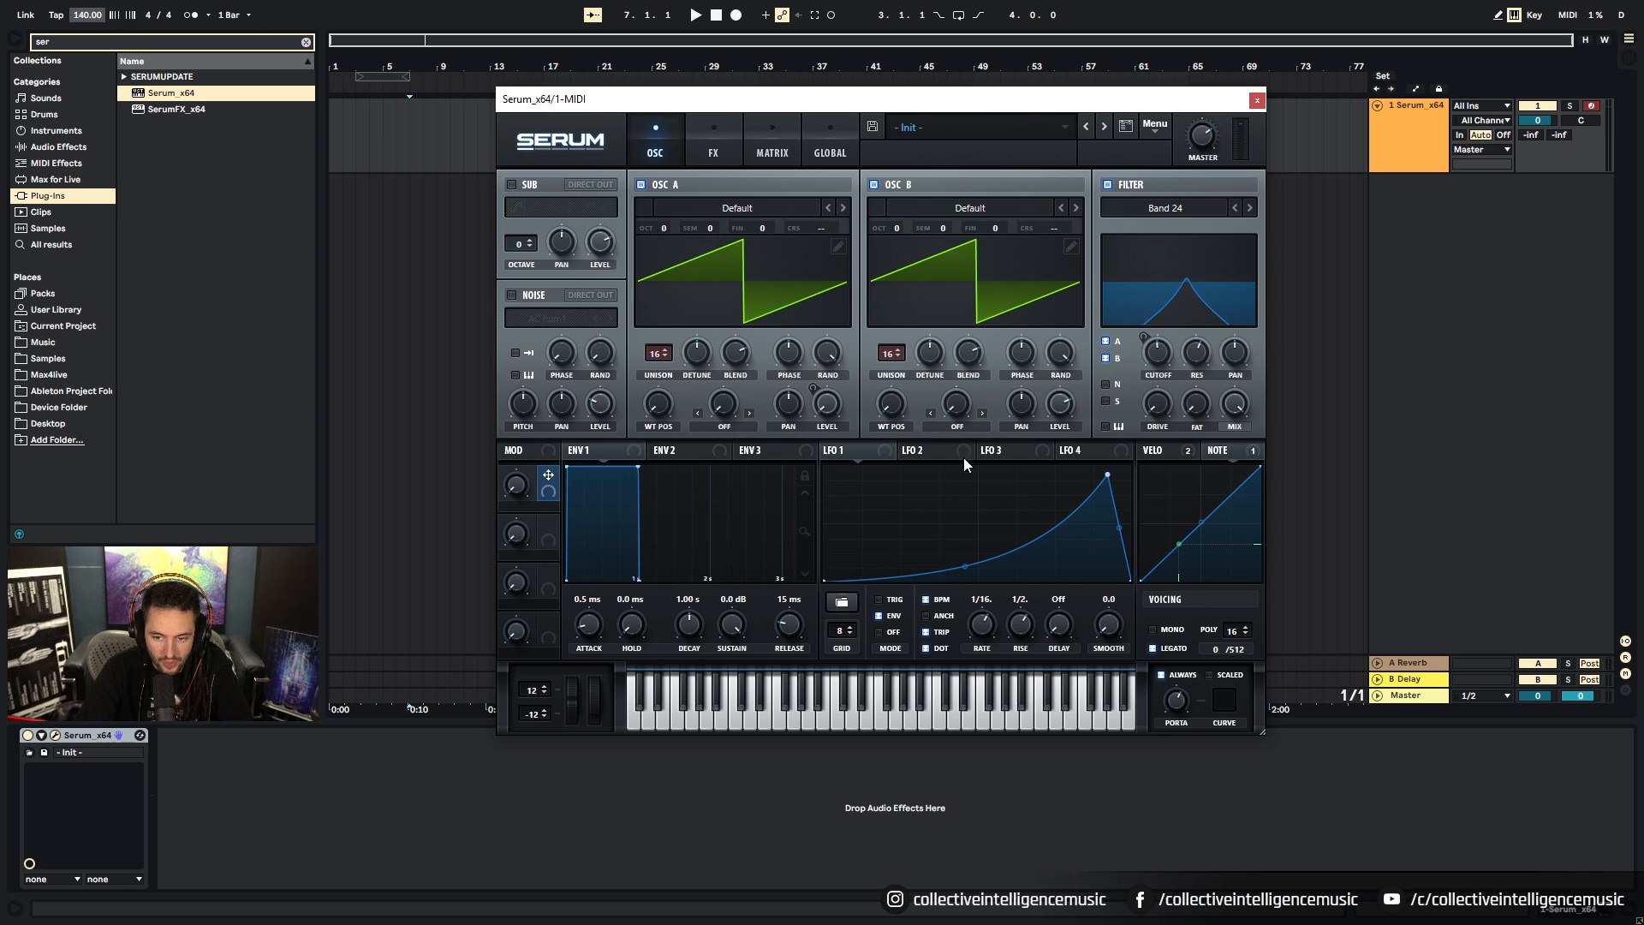
# Step: Lower the filter cutoff and assign Macro 1 as its modulation source
pyautogui.moveTo(1153, 353); pyautogui.dragTo(1151, 397)
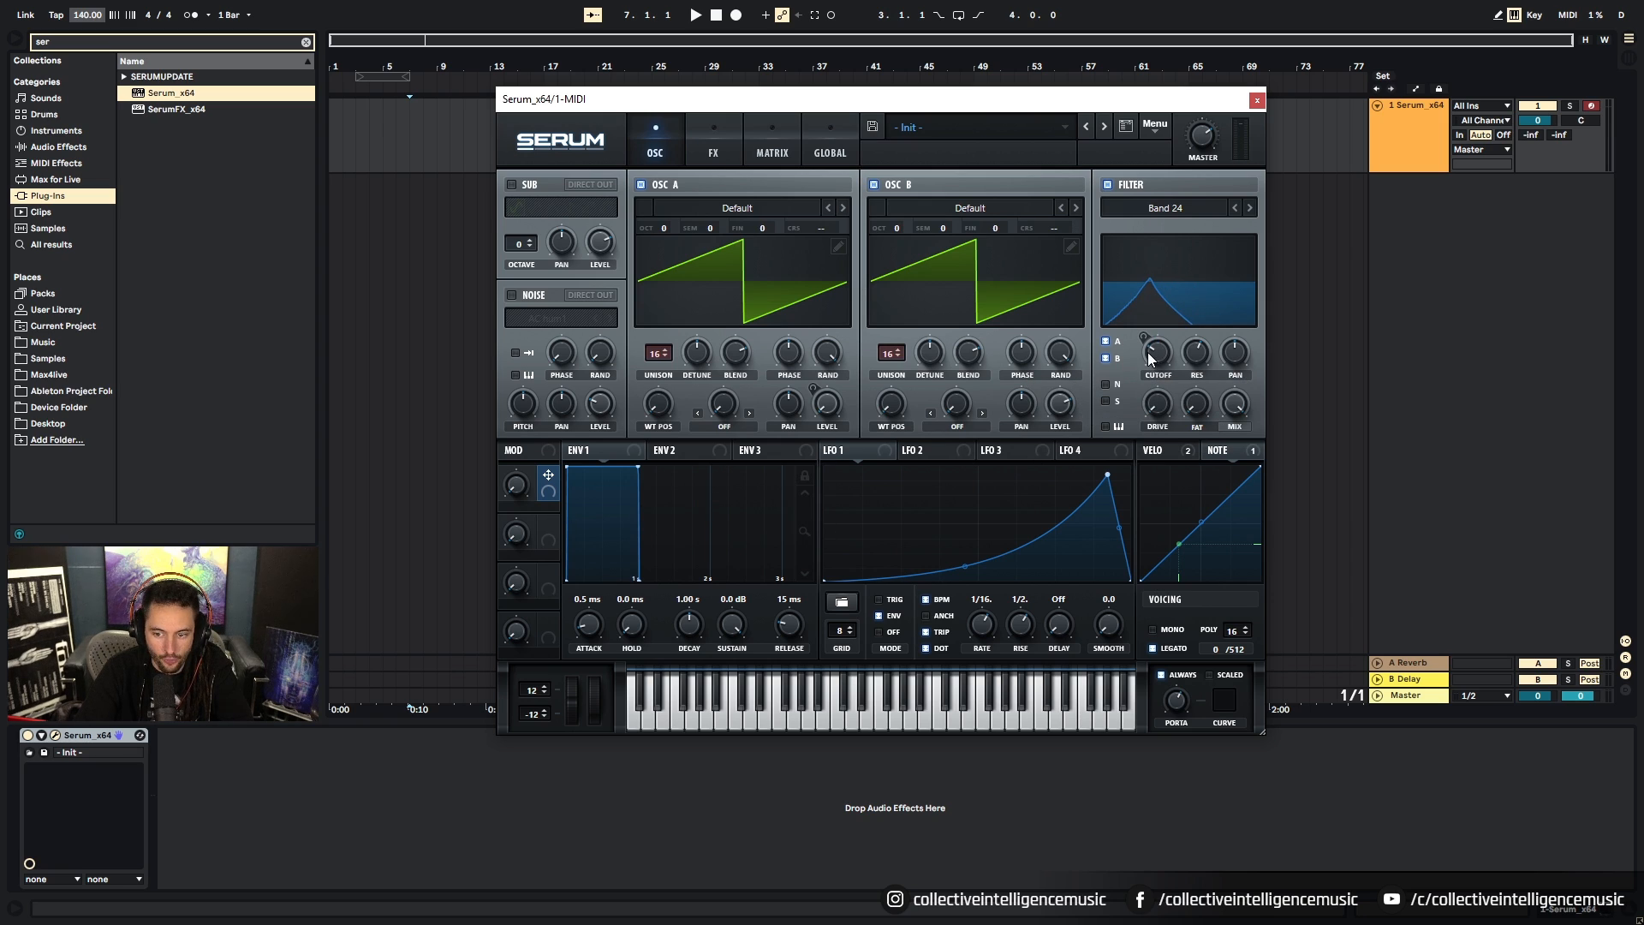
pyautogui.rightClick(1160, 357)
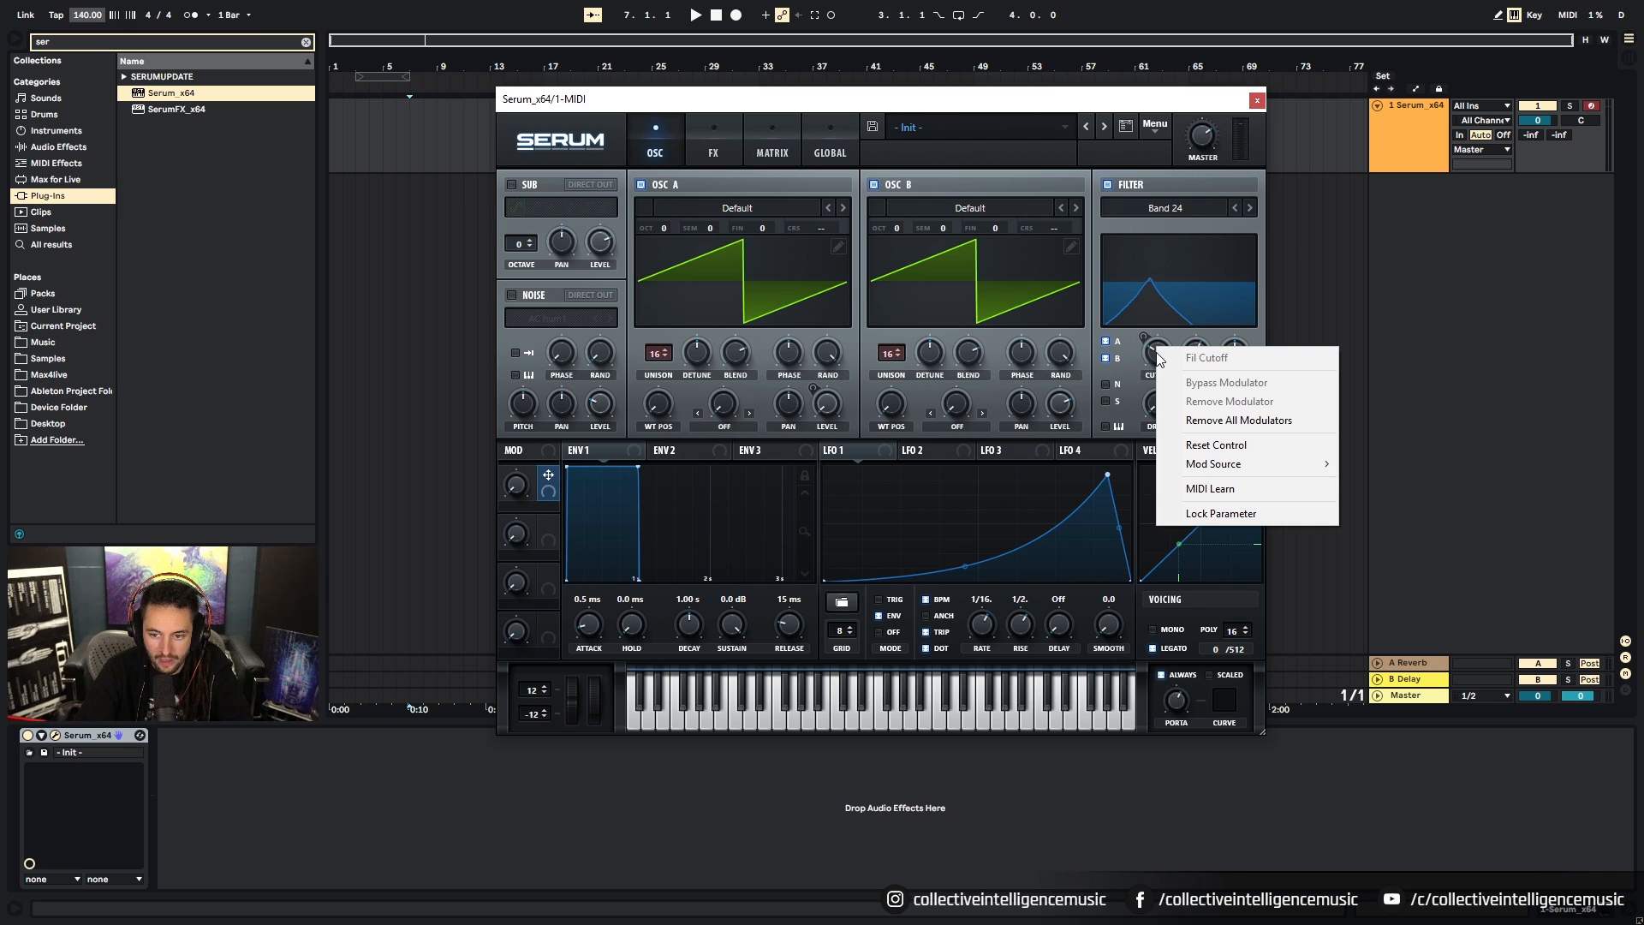
pyautogui.moveTo(1228, 470)
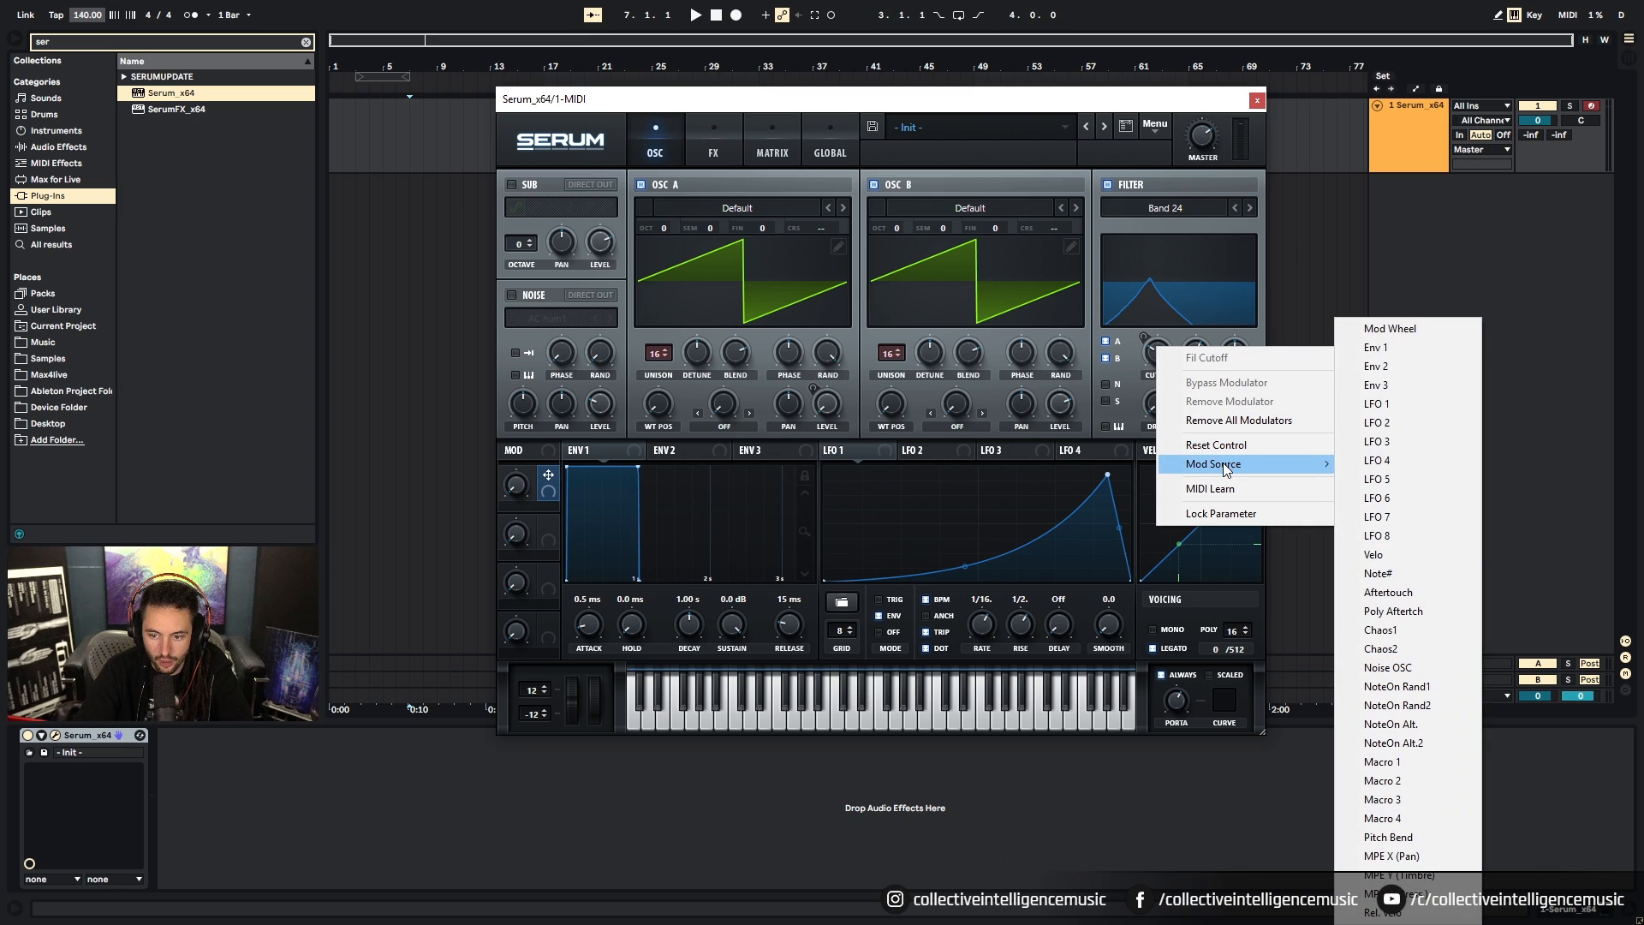
pyautogui.click(1388, 762)
pyautogui.moveTo(524, 510)
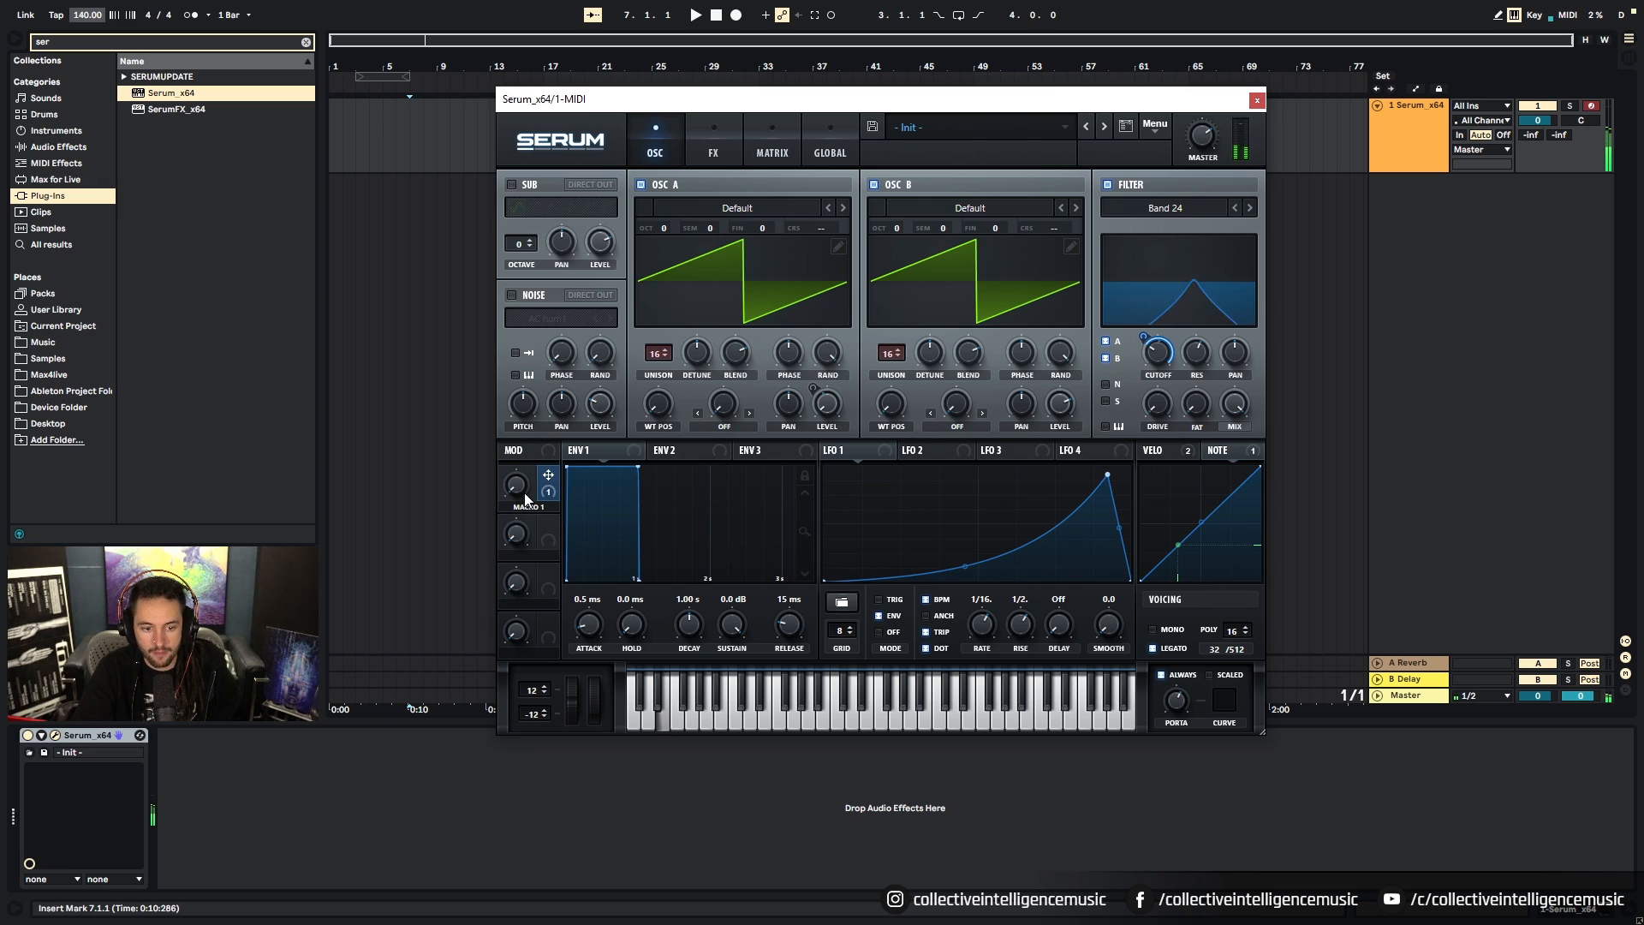
# Step: Route Macro 1 to the filter's resonance and drive as well, trying the macro along the way
pyautogui.moveTo(811, 476); pyautogui.dragTo(1194, 352)
pyautogui.moveTo(516, 486); pyautogui.dragTo(527, 402)
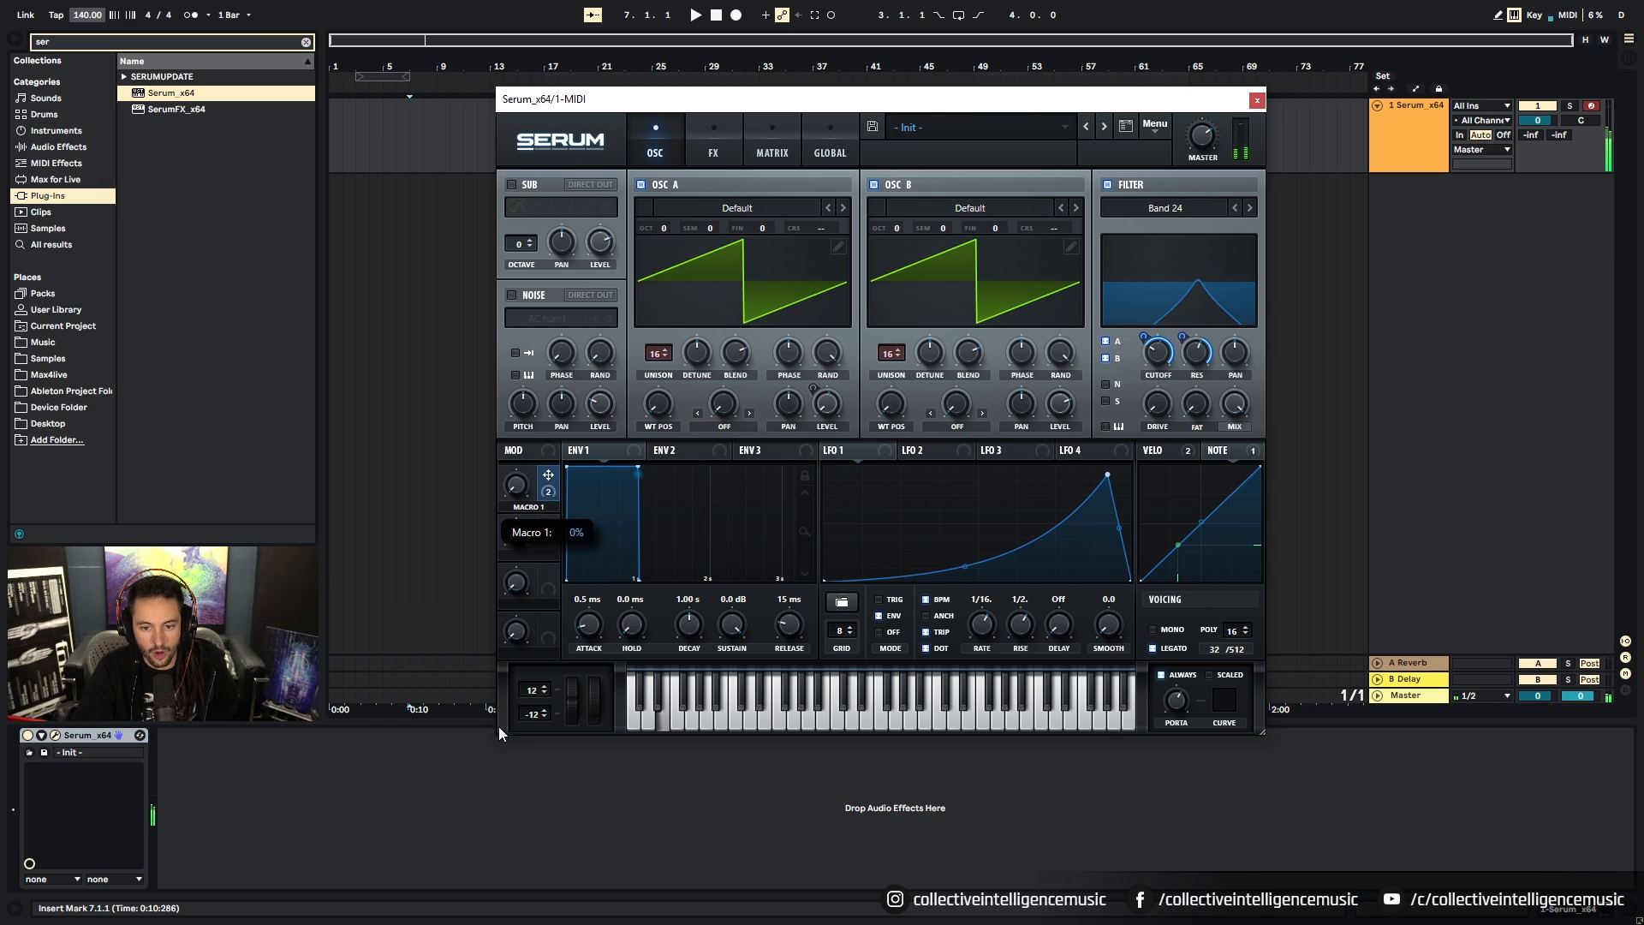
pyautogui.moveTo(548, 474); pyautogui.dragTo(753, 481)
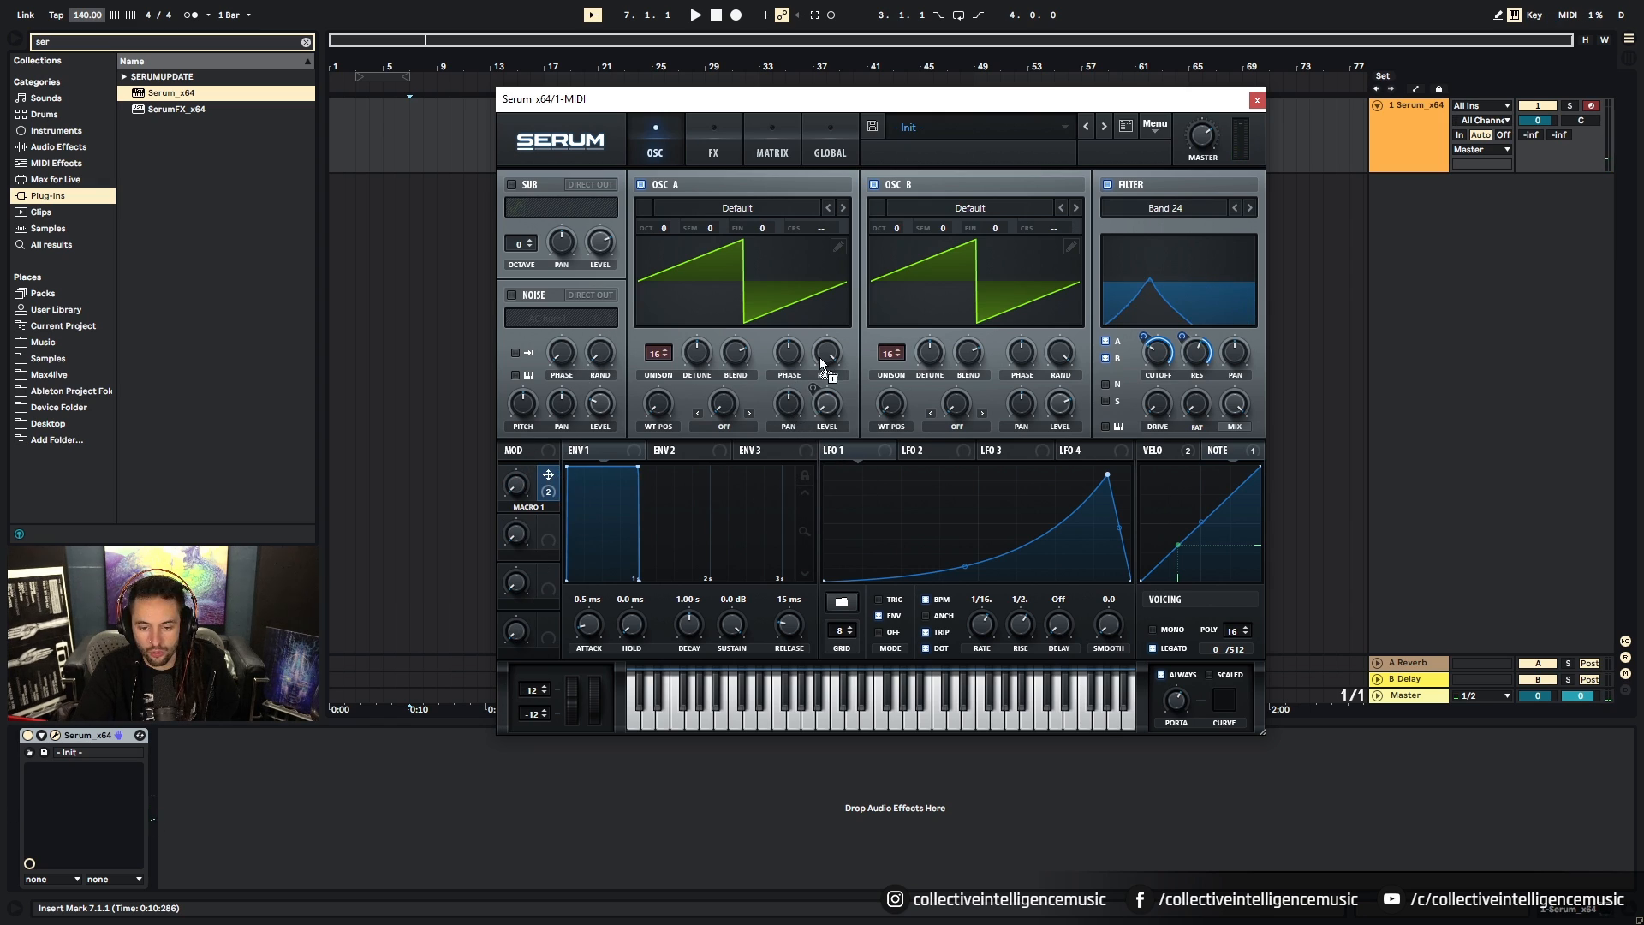
pyautogui.moveTo(819, 357); pyautogui.dragTo(752, 371)
pyautogui.moveTo(793, 428); pyautogui.dragTo(710, 425)
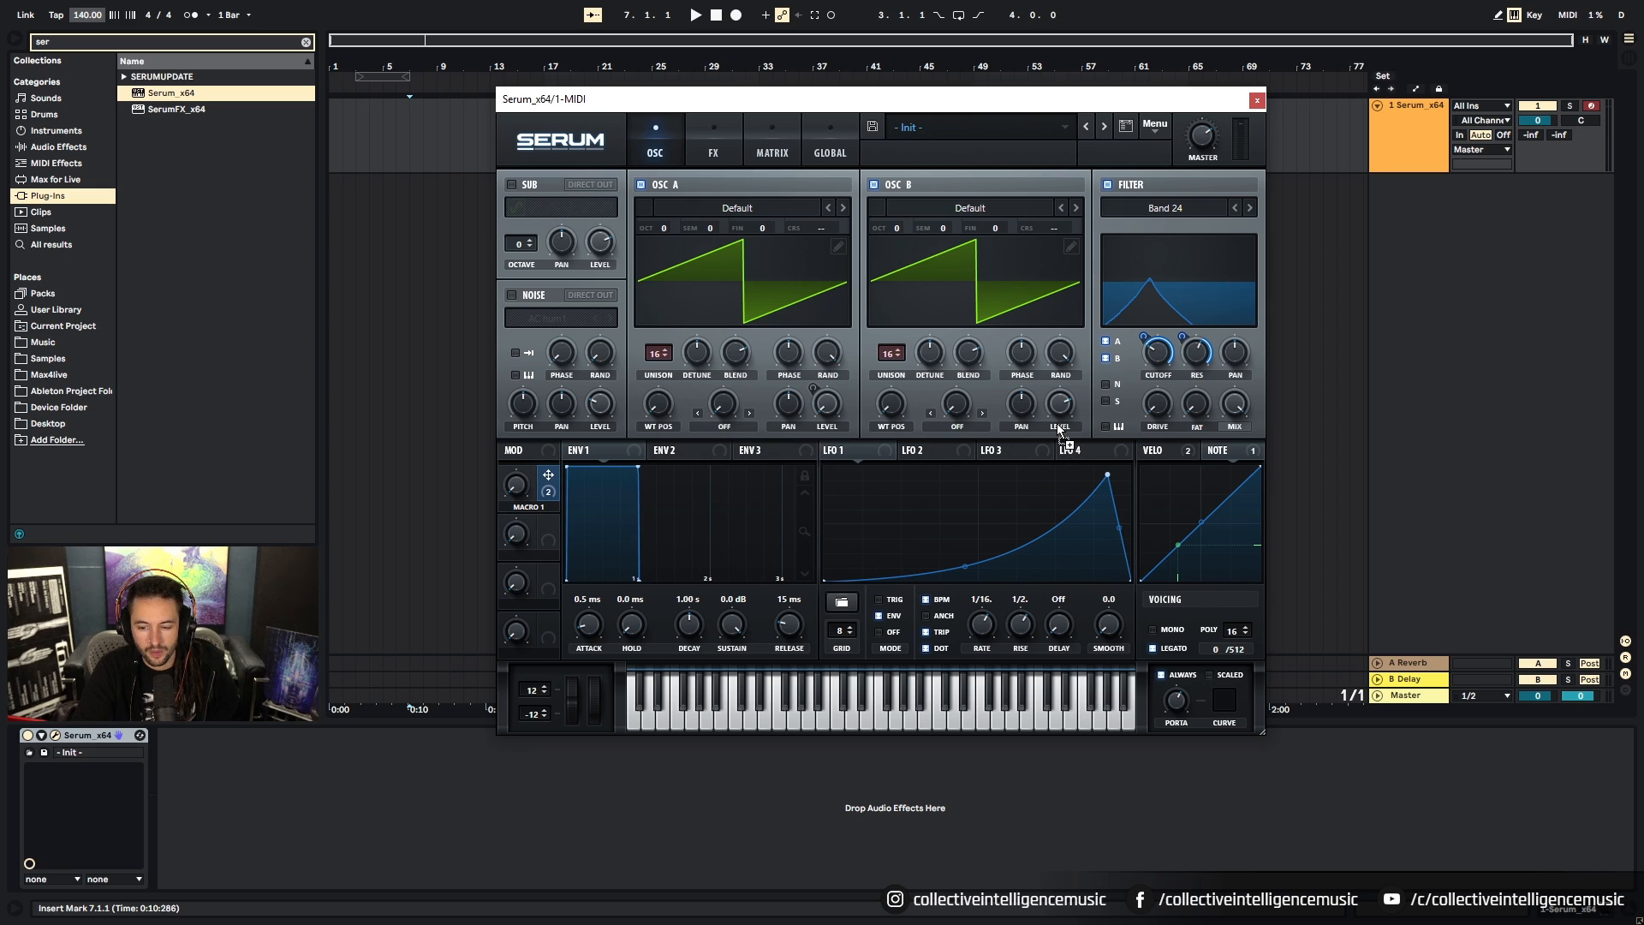
# Step: Sweep Macro 1 up and down while playing notes to hear its combined effect on the filter
pyautogui.moveTo(516, 486); pyautogui.dragTo(545, 533)
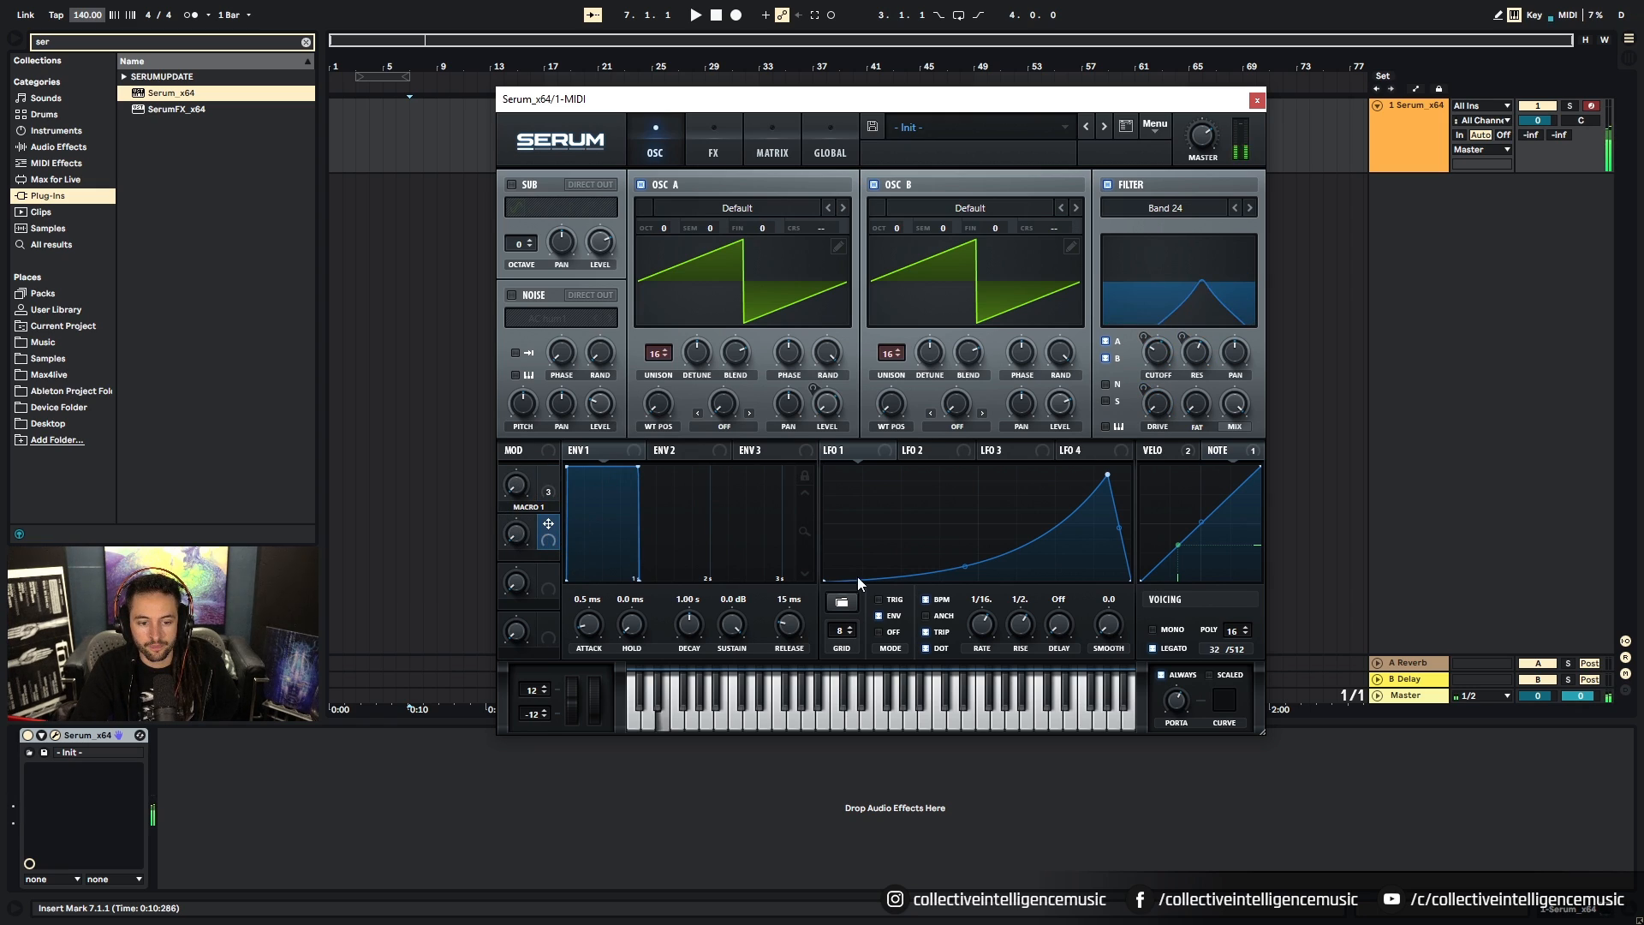
pyautogui.moveTo(552, 512)
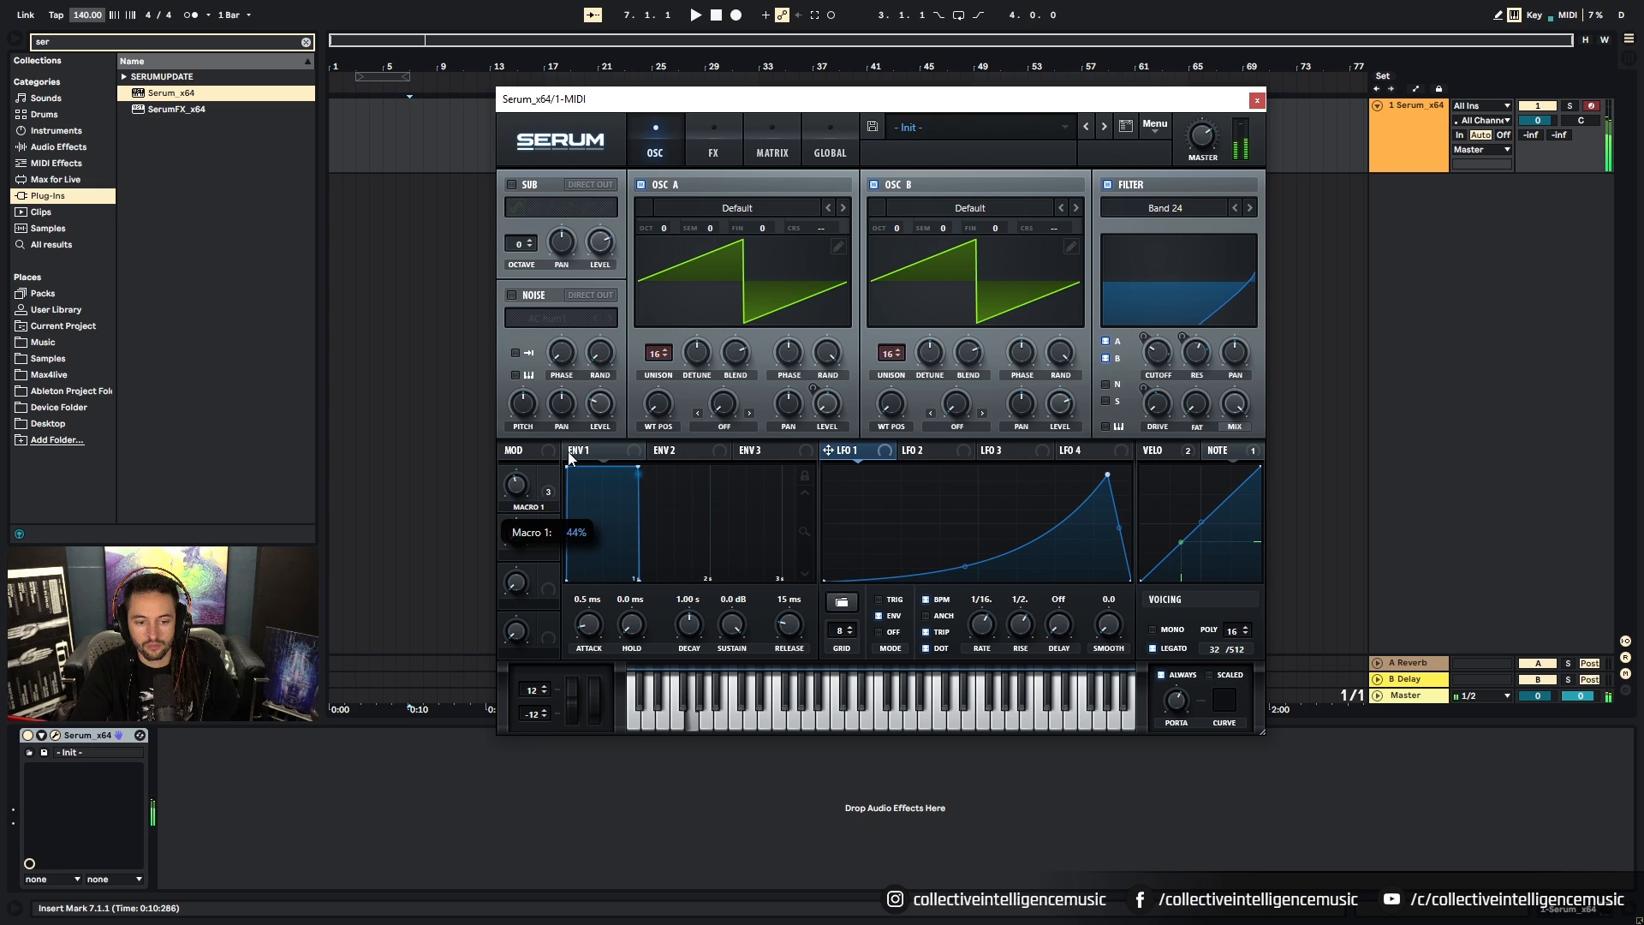
pyautogui.moveTo(551, 507); pyautogui.dragTo(550, 486)
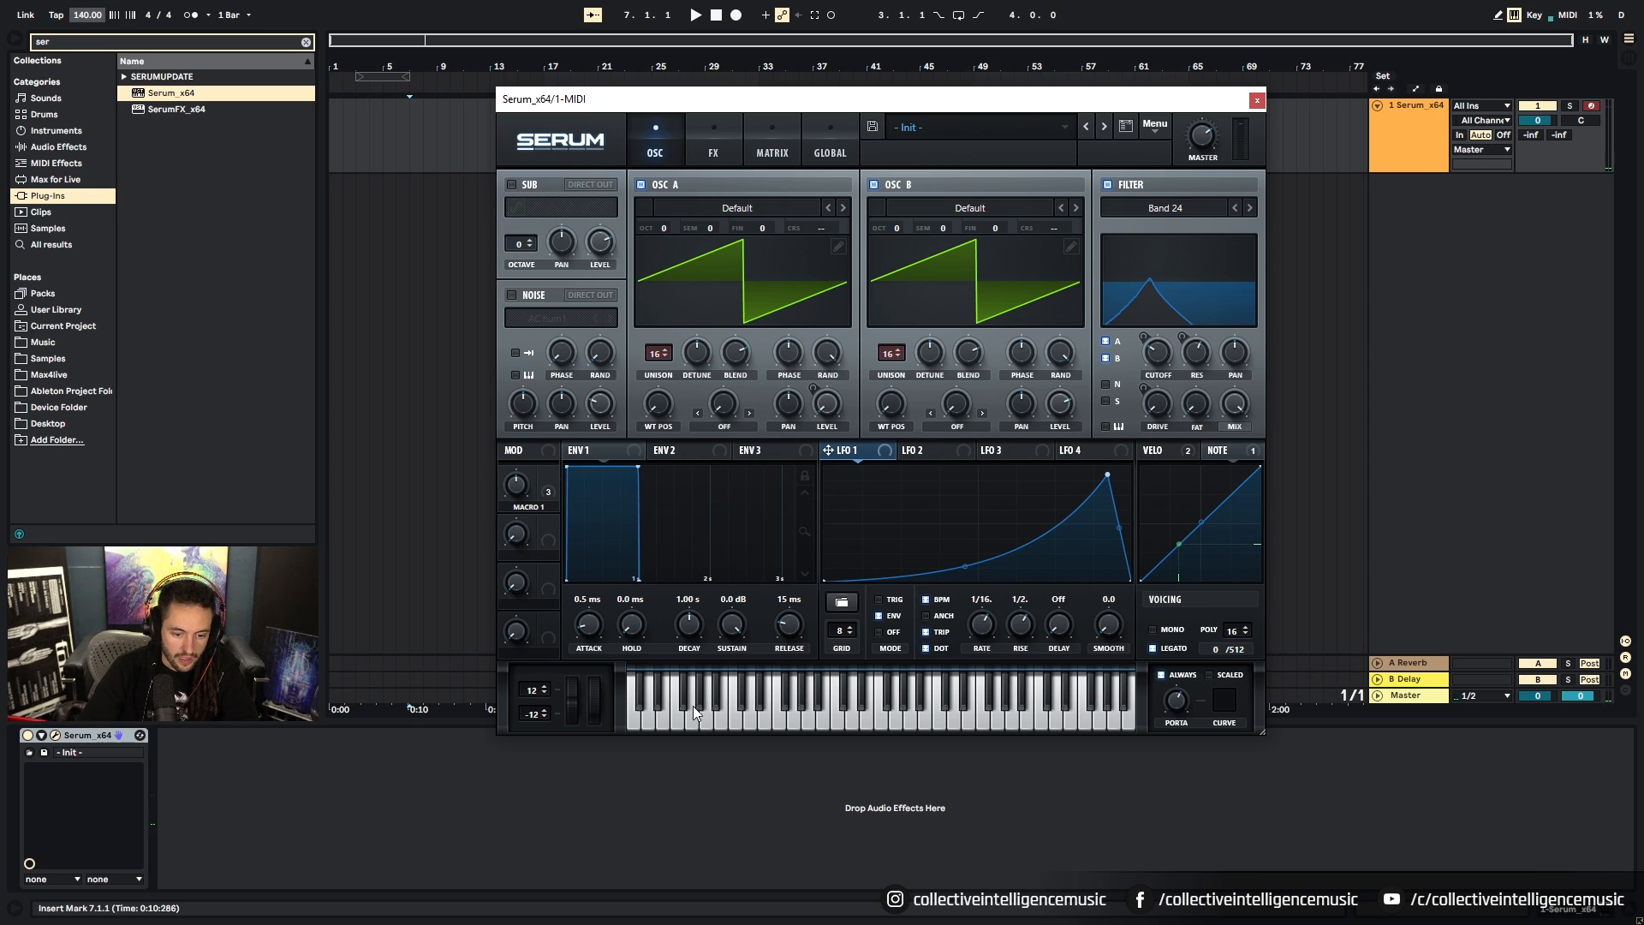
# Step: Enable all ten modules in the effects rack, from Hyper/Dimension through Filter
pyautogui.click(699, 153)
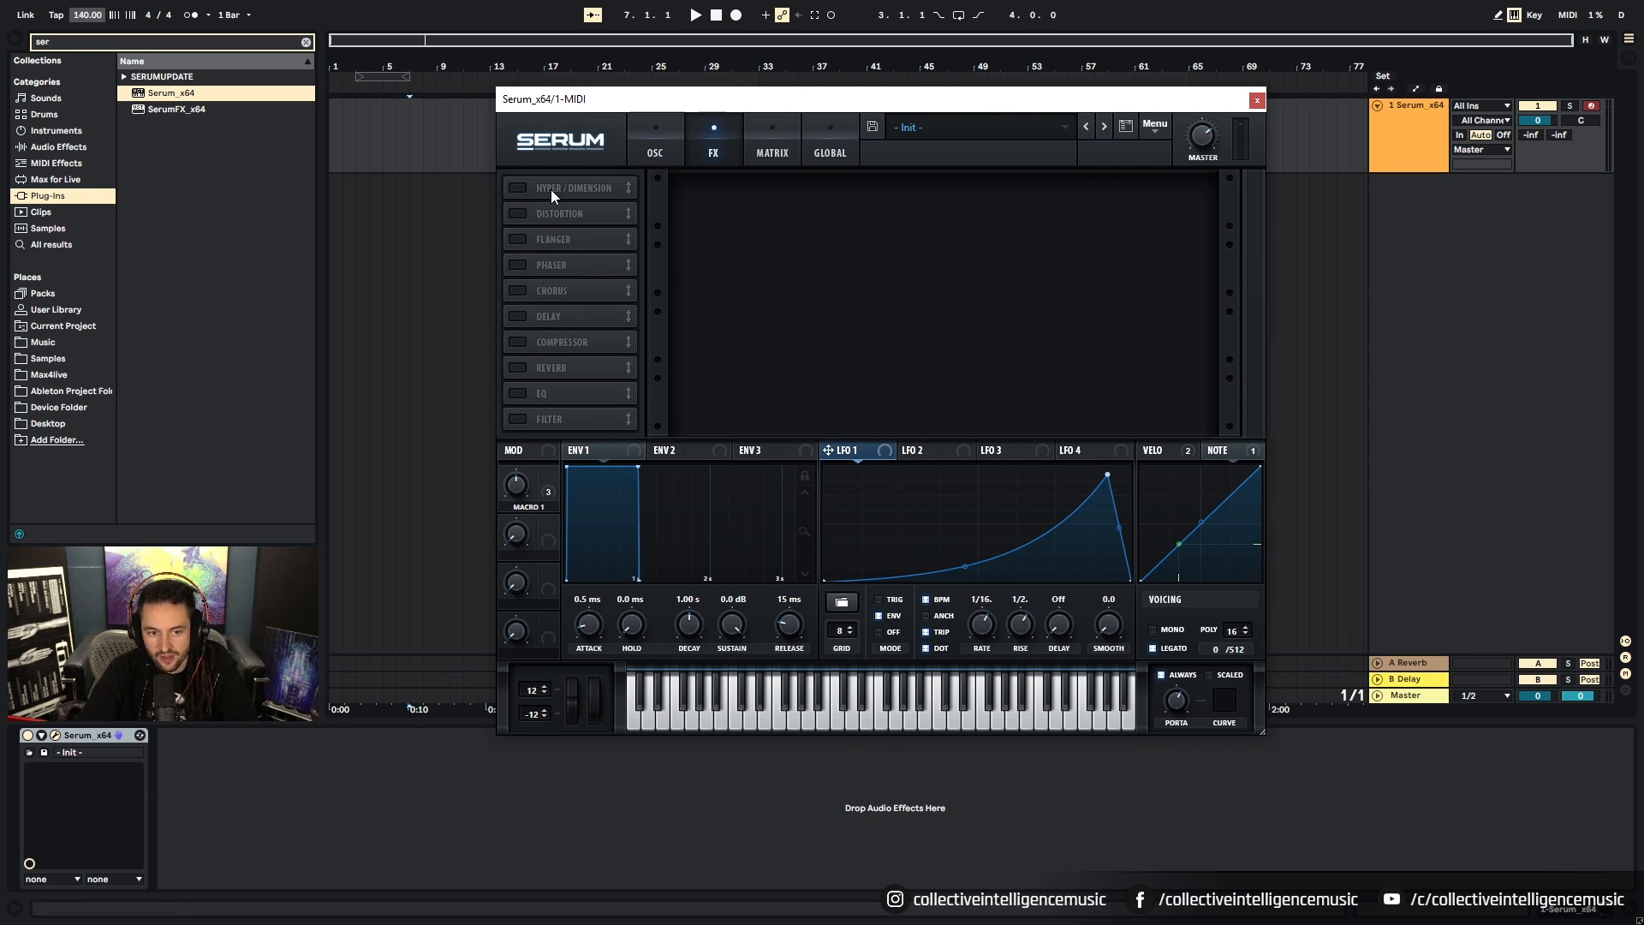
pyautogui.click(519, 187)
pyautogui.click(518, 187)
pyautogui.click(517, 214)
pyautogui.click(517, 239)
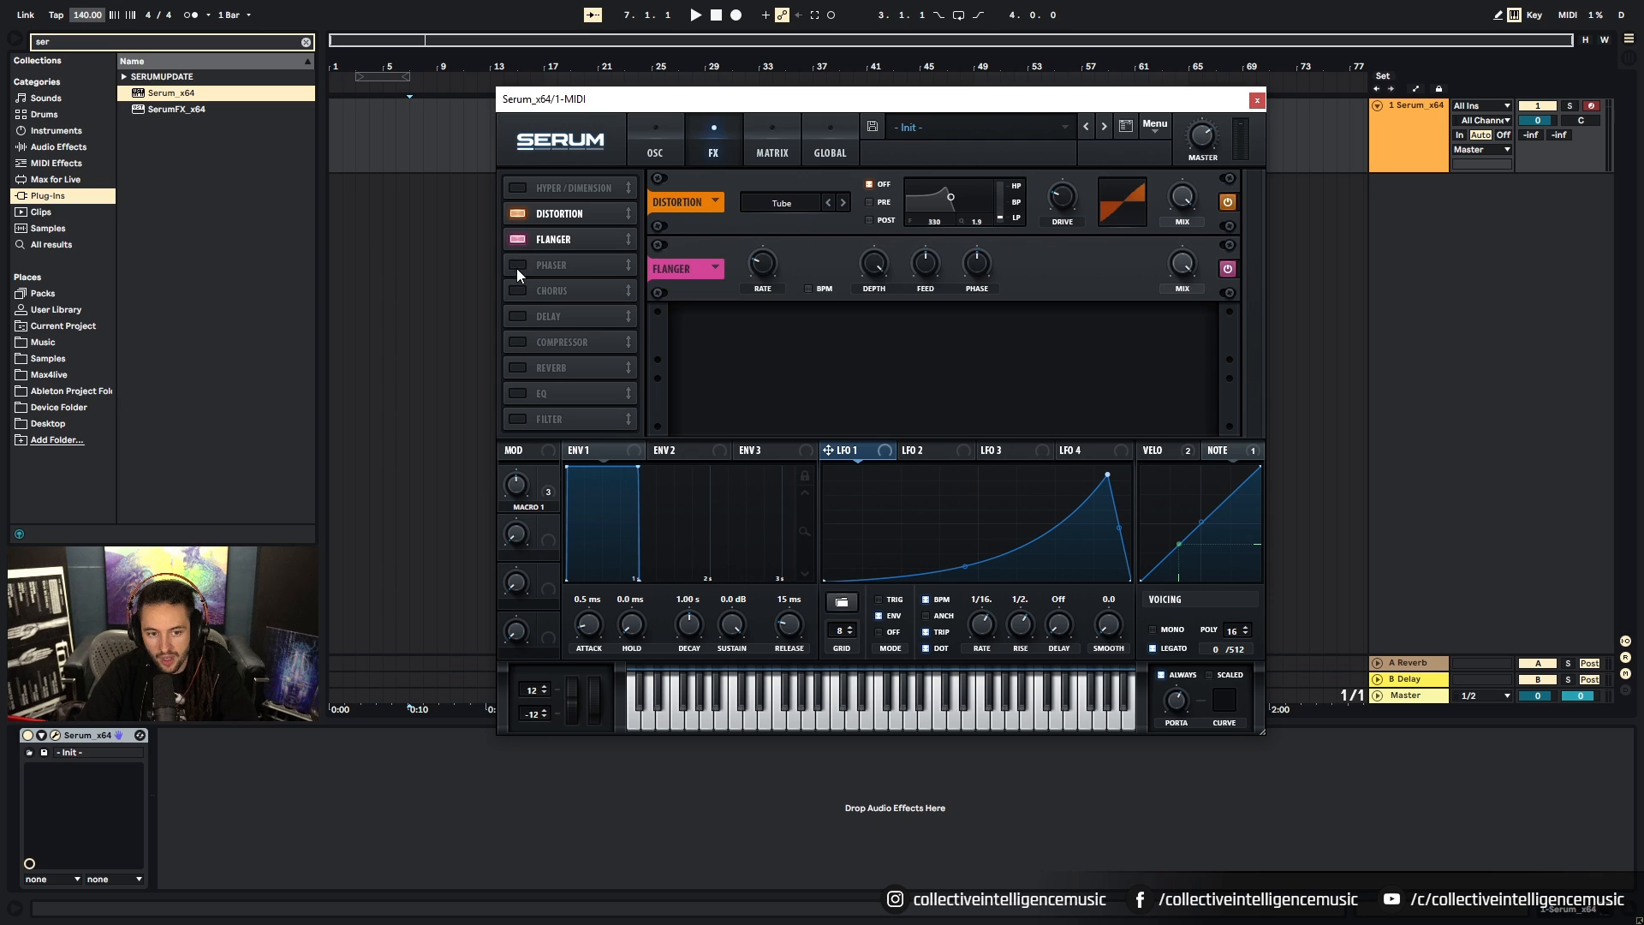
pyautogui.click(517, 264)
pyautogui.click(518, 291)
pyautogui.click(517, 316)
pyautogui.click(518, 341)
pyautogui.click(518, 368)
pyautogui.click(519, 393)
pyautogui.click(519, 419)
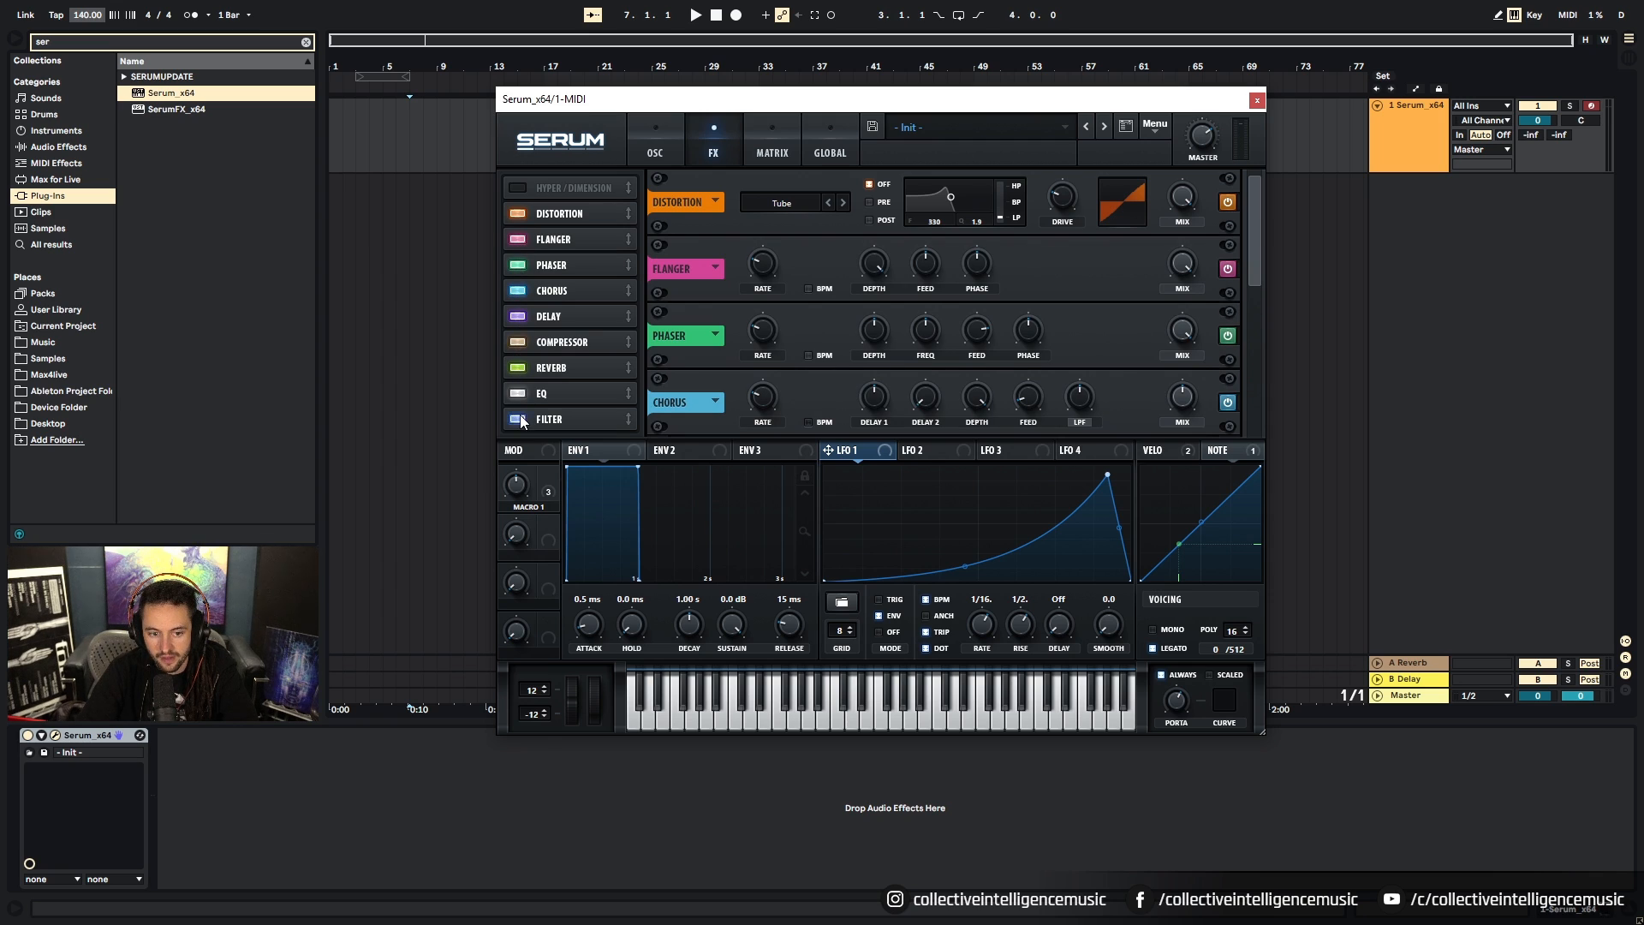
pyautogui.click(529, 193)
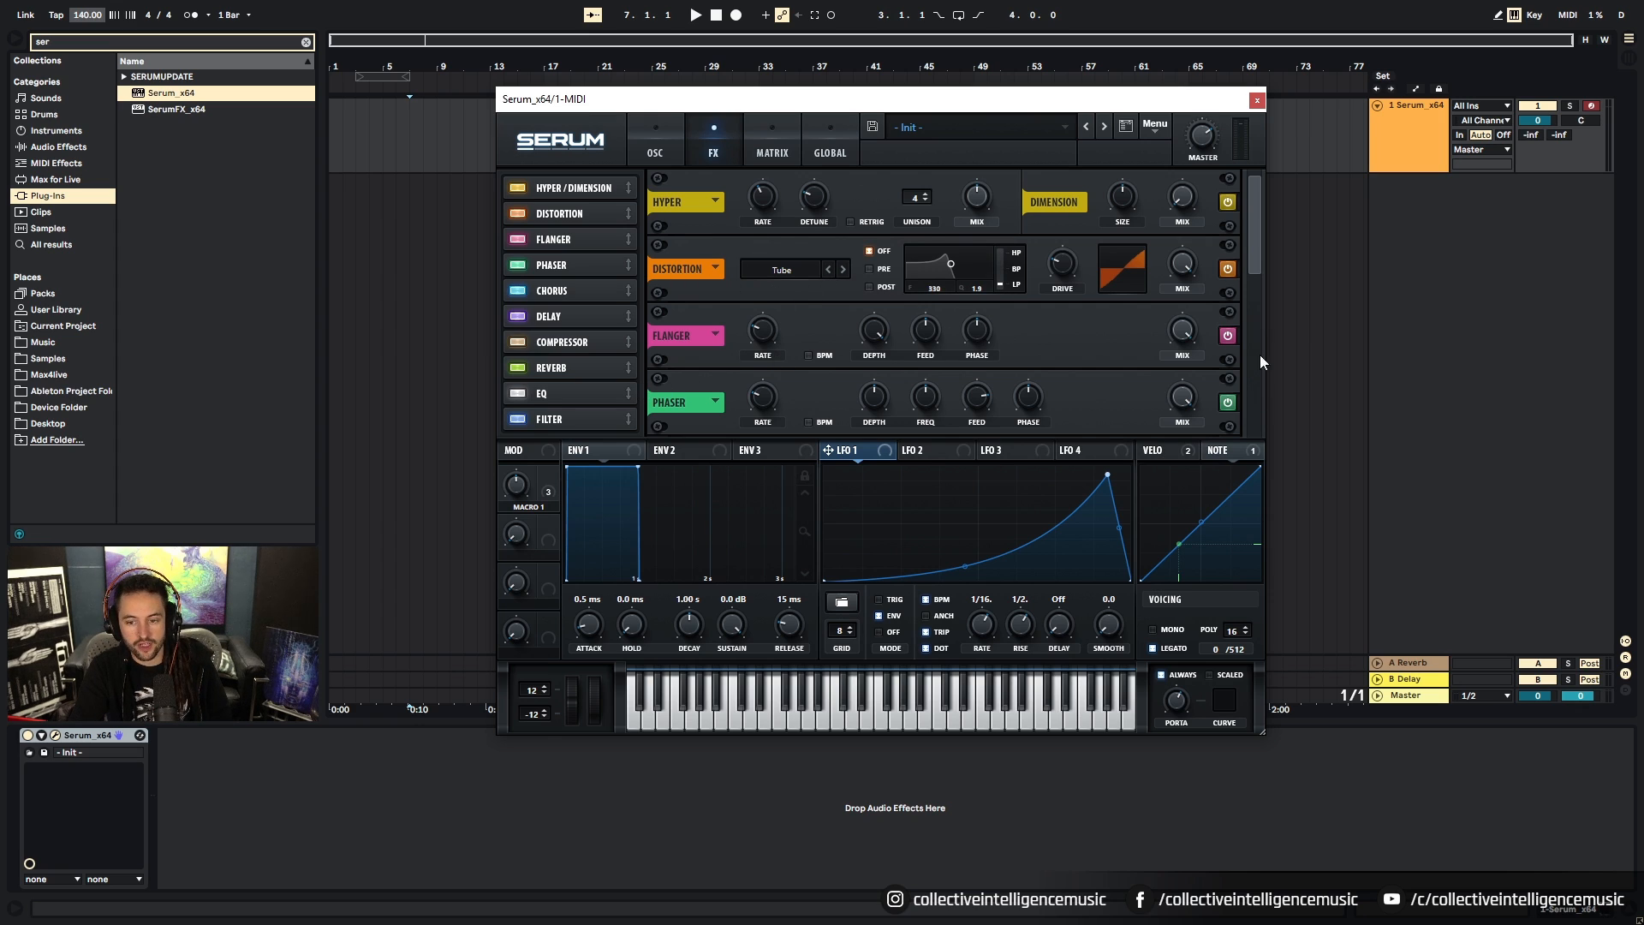
# Step: Review the controls of every effect in the rack, briefly toggling the compressor's Multiband mode on and off
pyautogui.scroll(-3, 1256, 274)
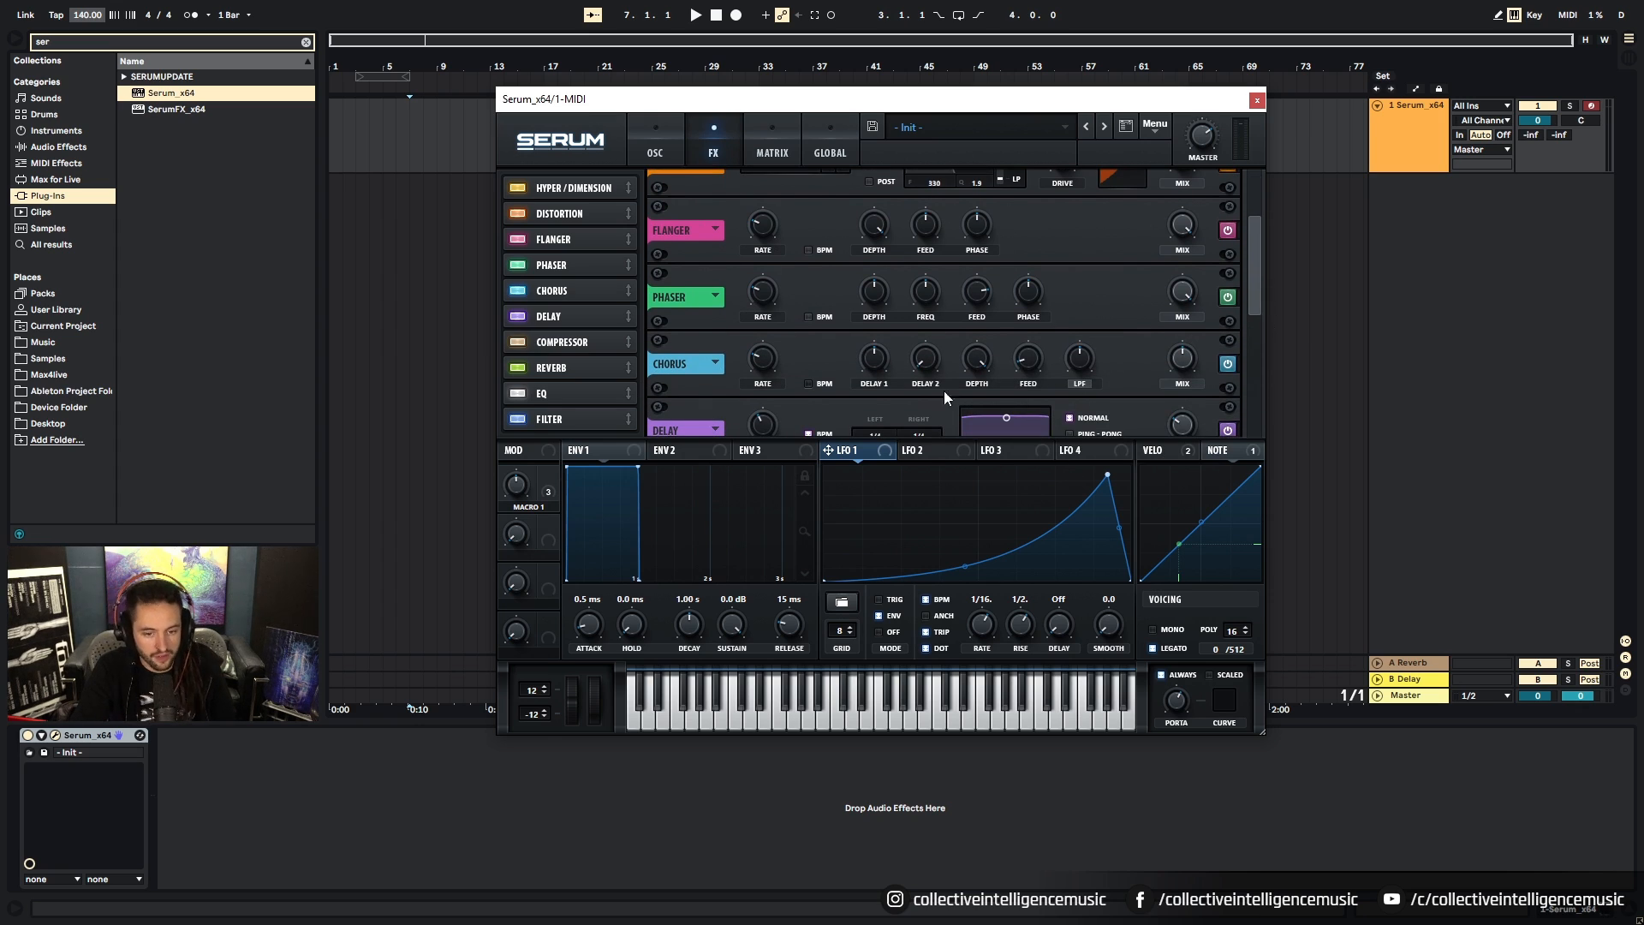
pyautogui.scroll(-3, 1257, 295)
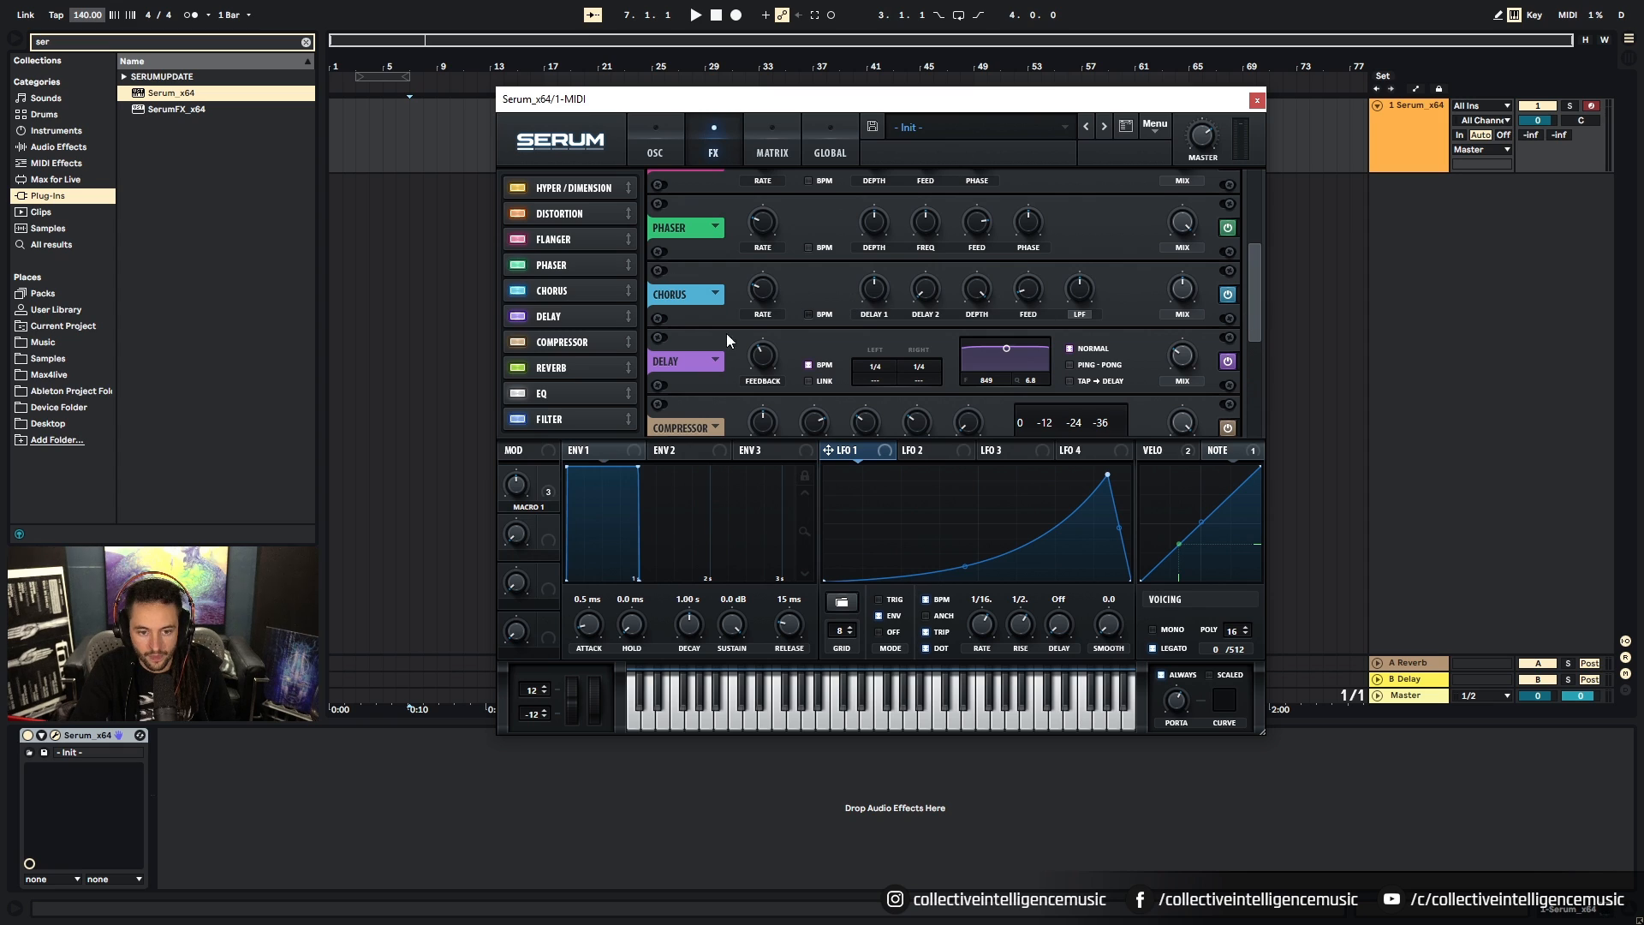
pyautogui.scroll(-3, 1257, 272)
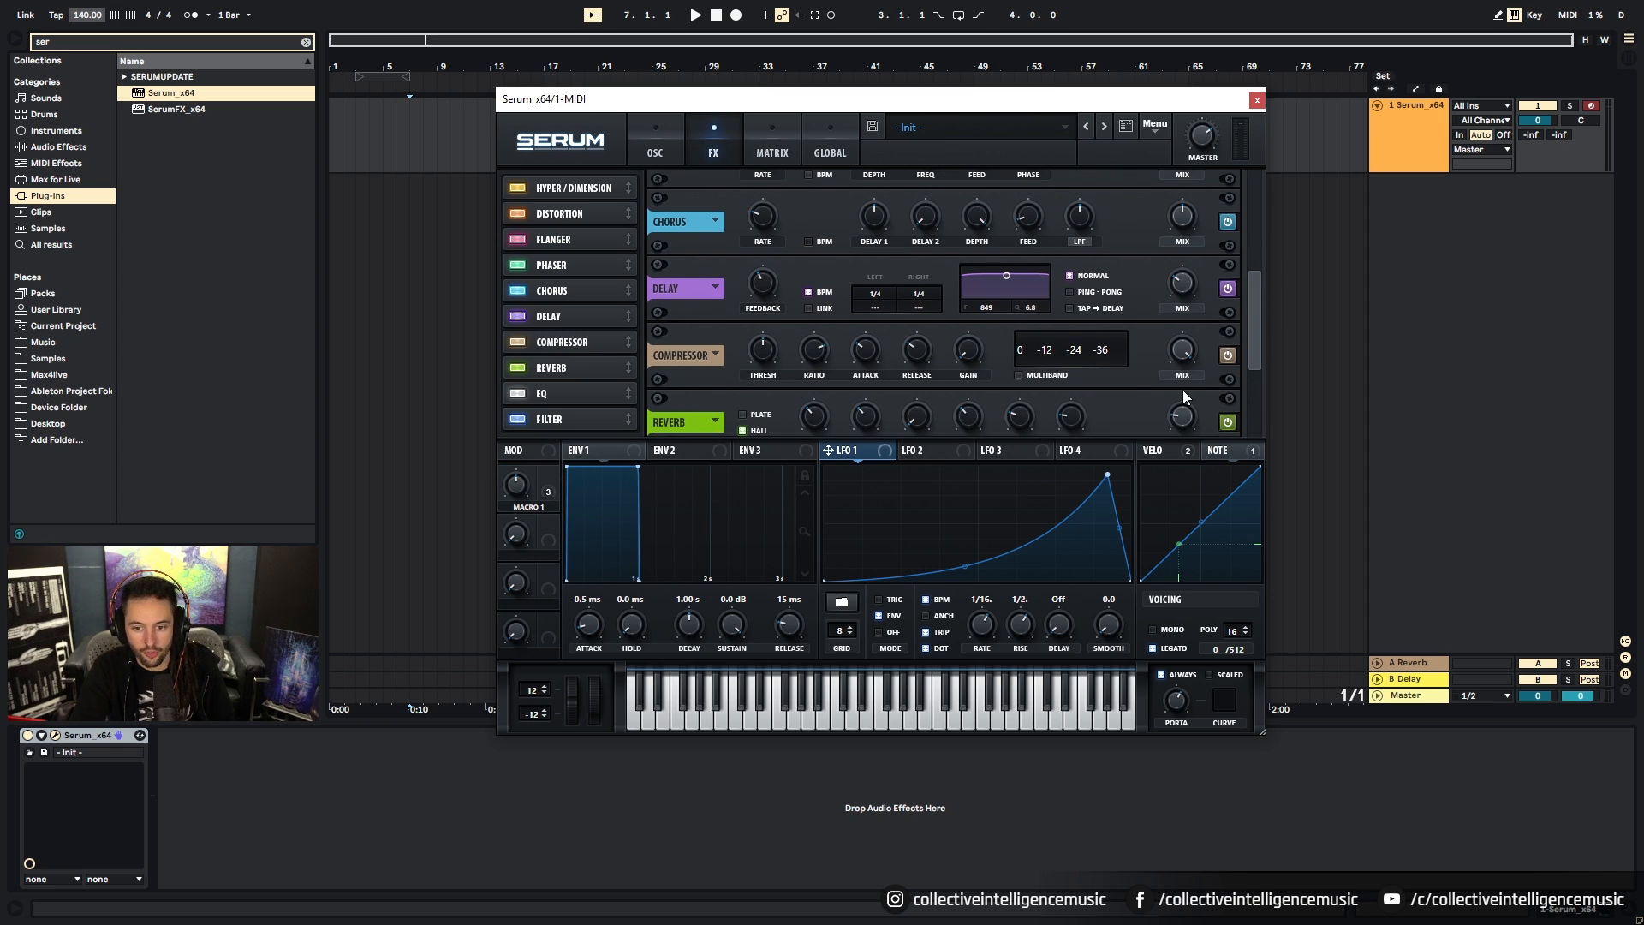
pyautogui.click(1019, 375)
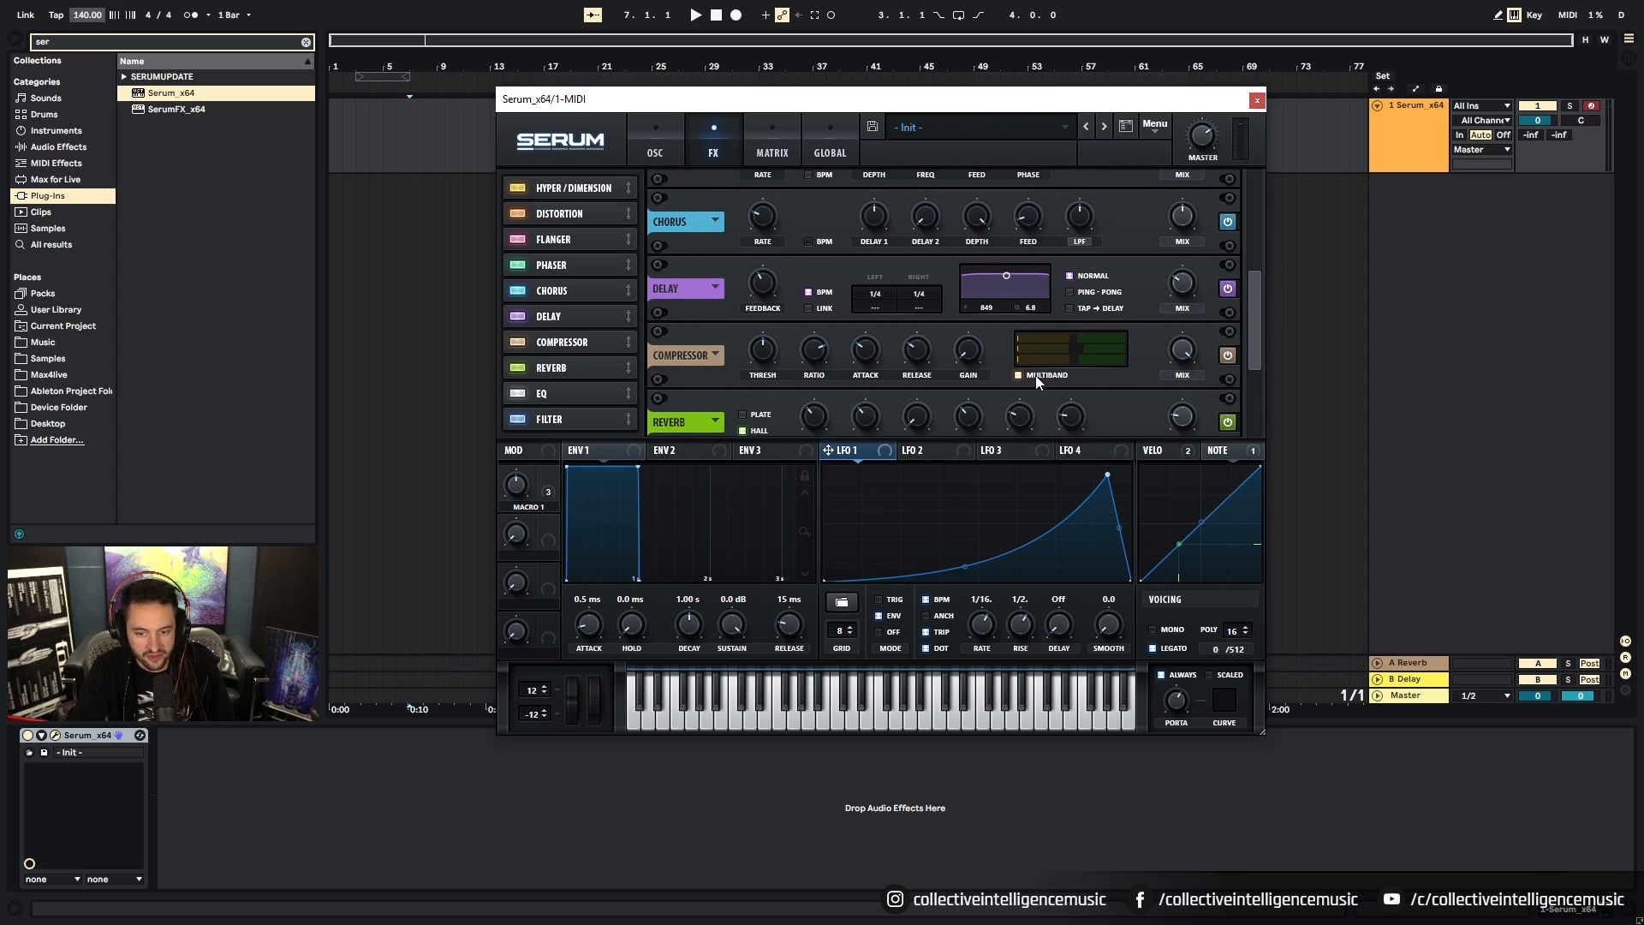
pyautogui.click(1036, 375)
pyautogui.scroll(-5, 1242, 355)
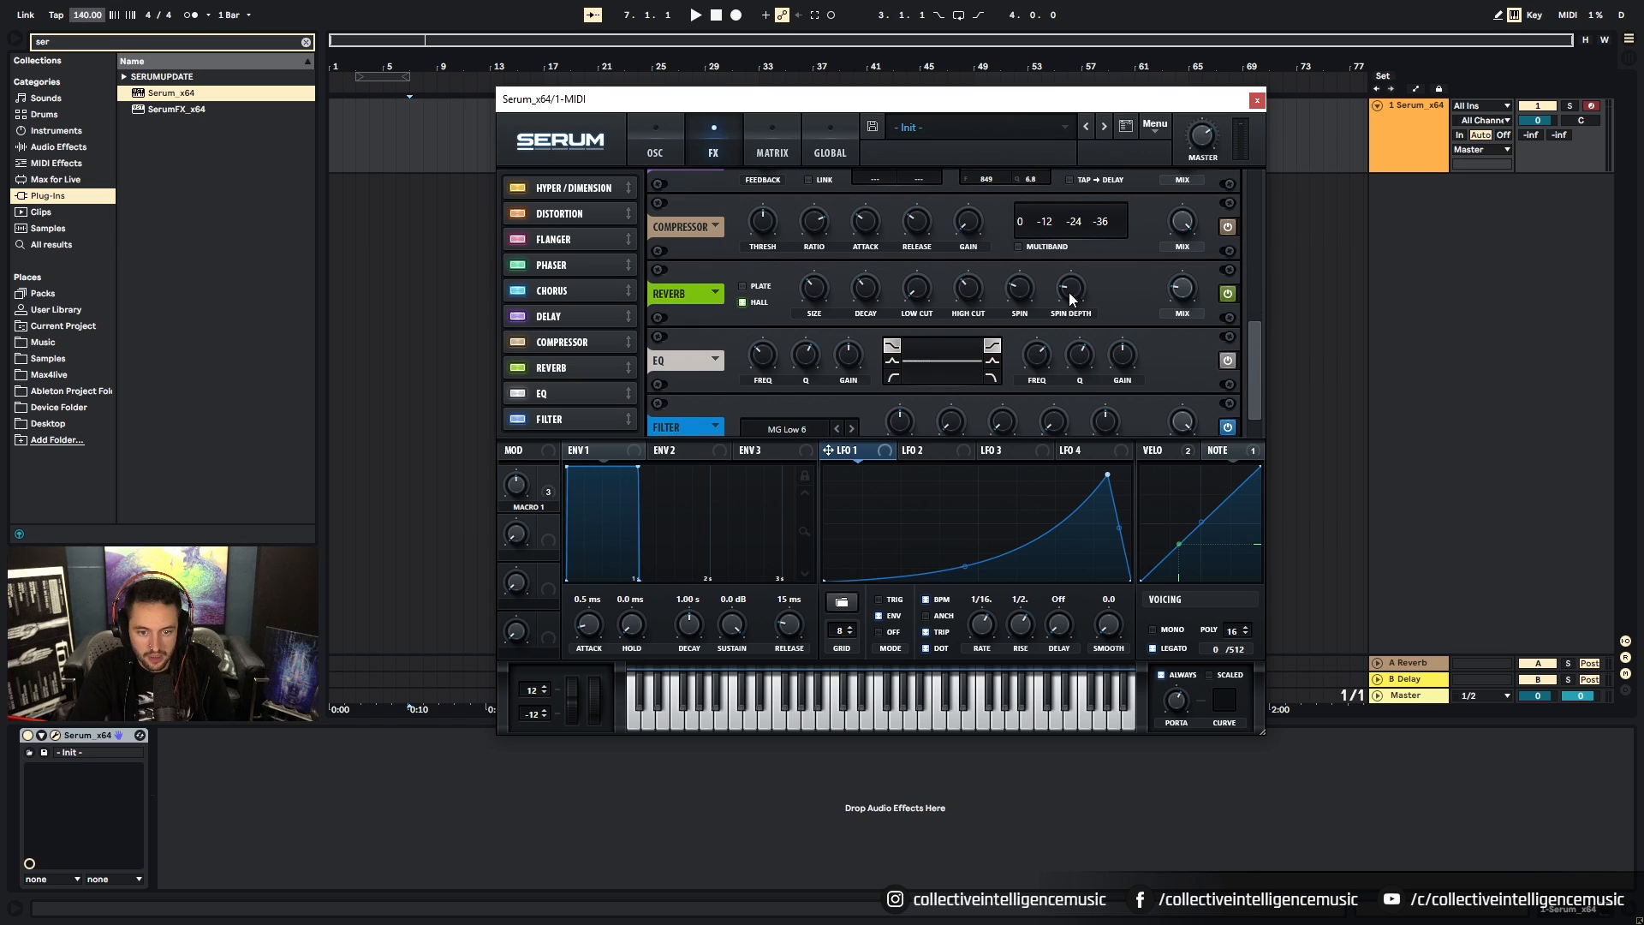
pyautogui.scroll(-1, 1256, 331)
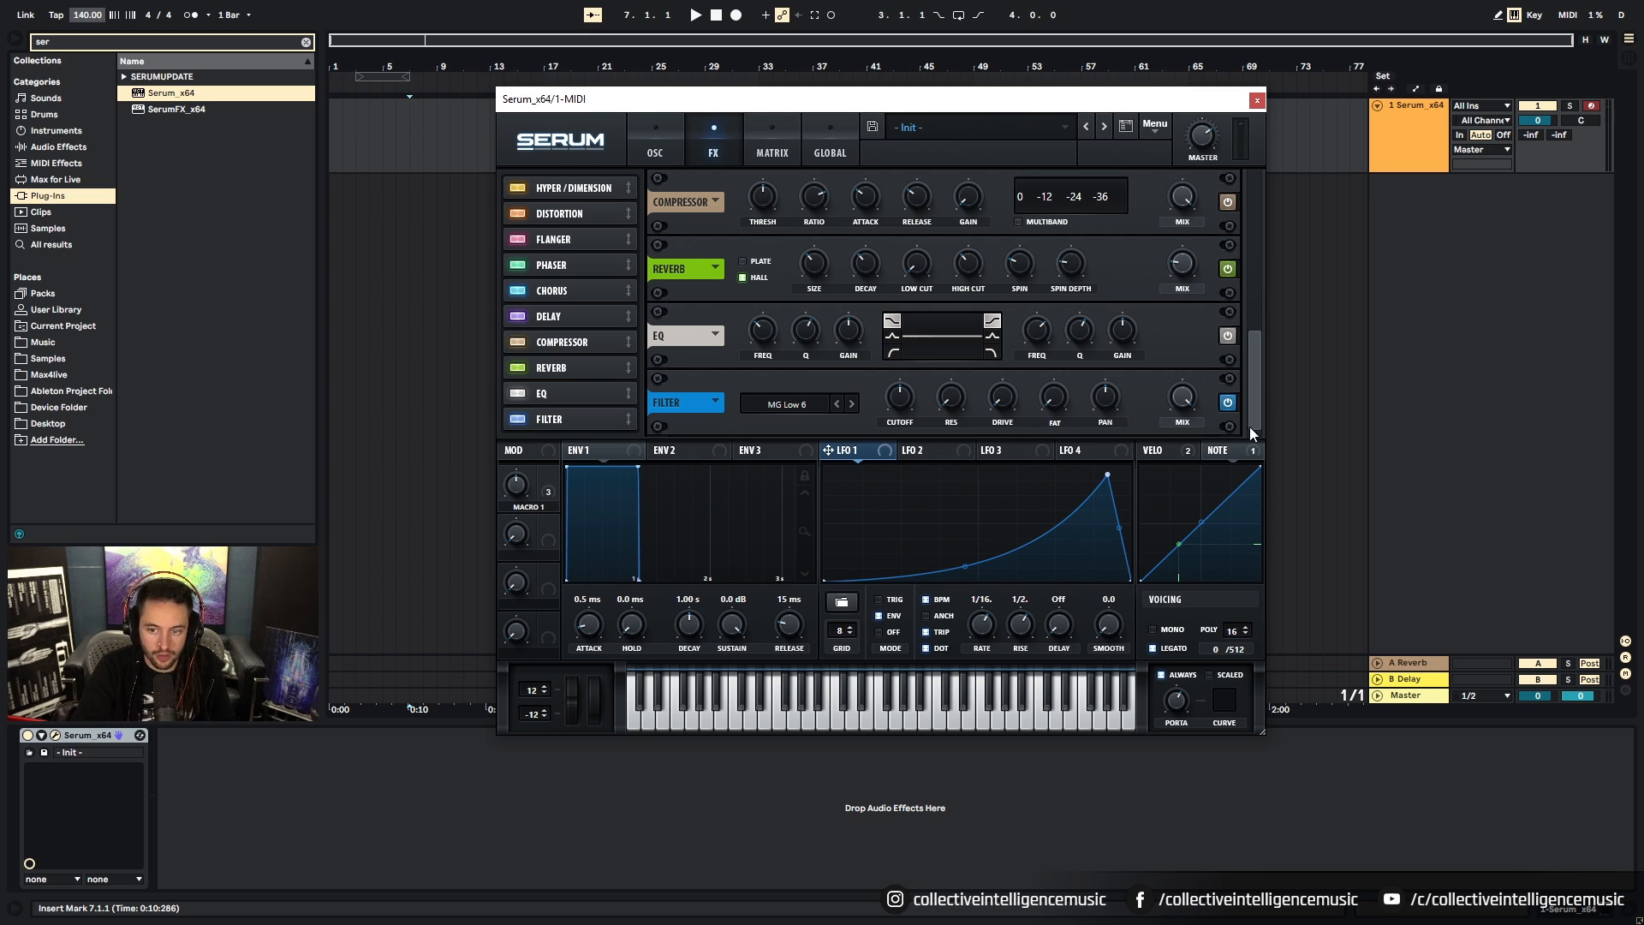
# Step: Disable all ten effects modules again
pyautogui.moveTo(1250, 426); pyautogui.dragTo(1254, 274)
pyautogui.click(517, 187)
pyautogui.click(518, 214)
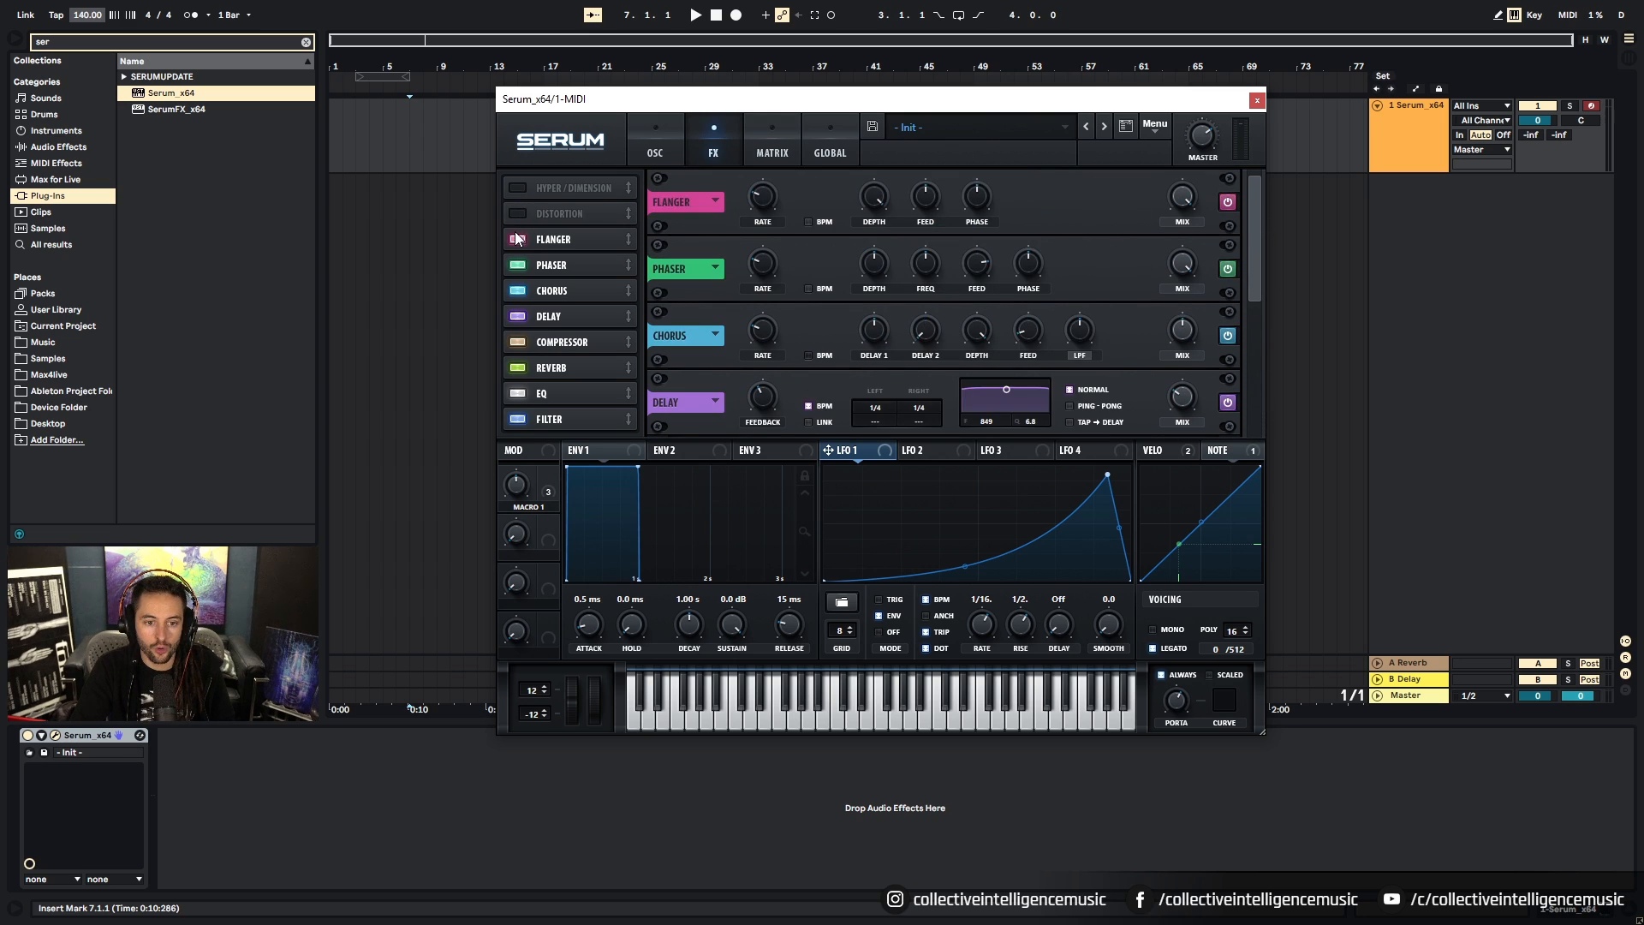
pyautogui.click(518, 239)
pyautogui.click(517, 264)
pyautogui.click(517, 290)
pyautogui.click(517, 316)
pyautogui.click(517, 342)
pyautogui.click(517, 368)
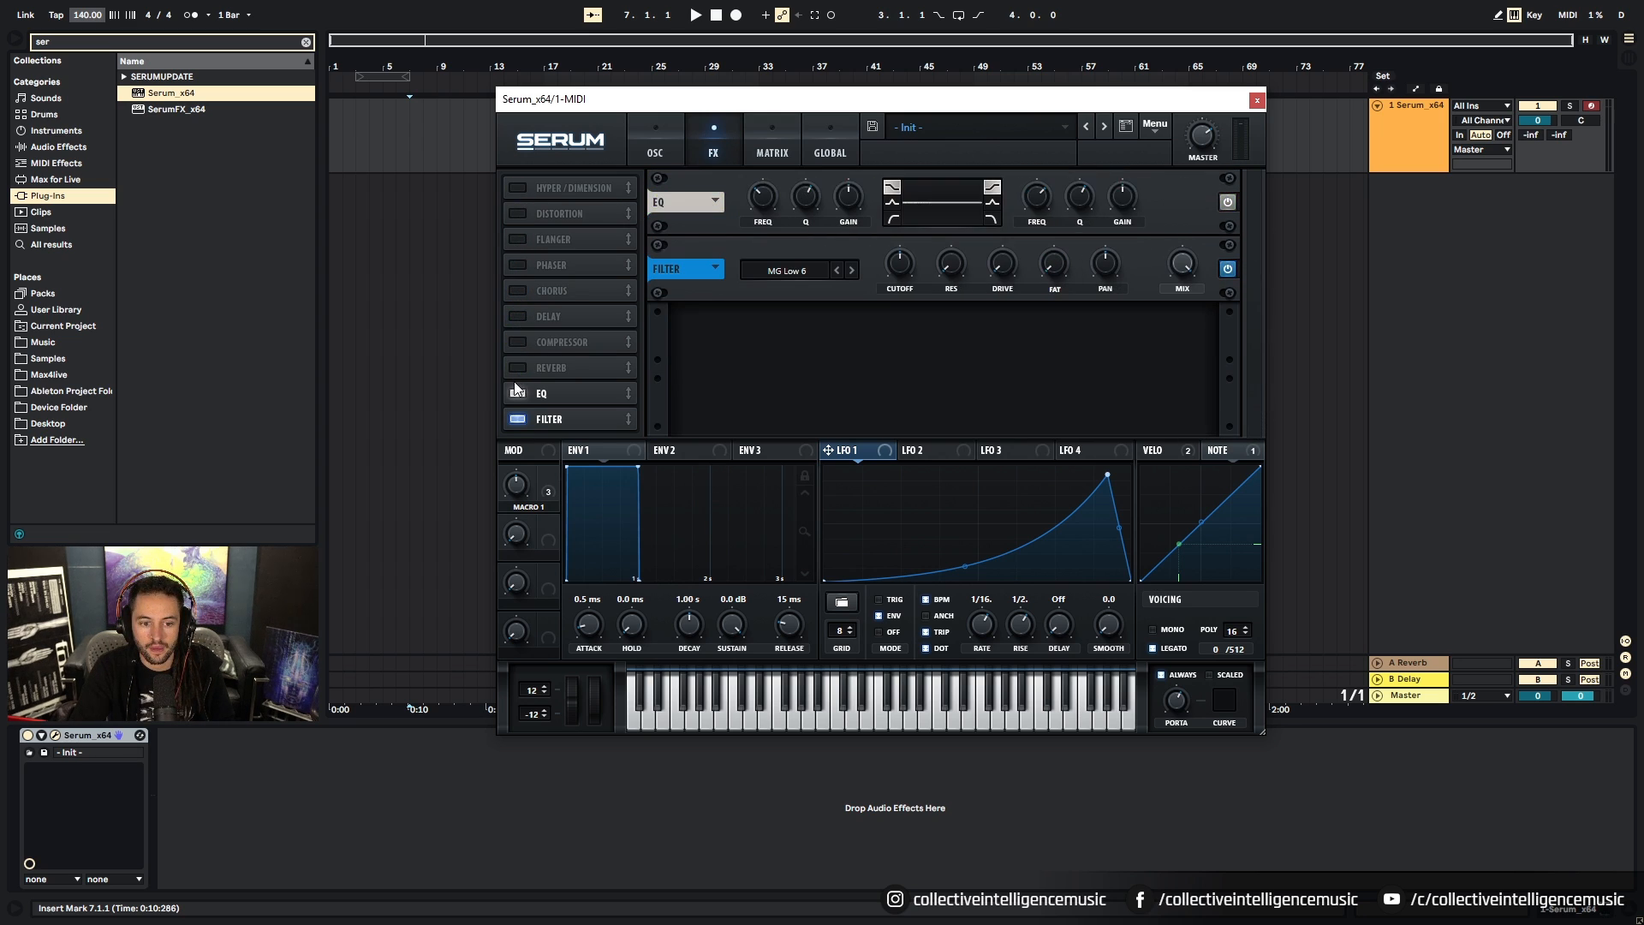
pyautogui.click(517, 393)
pyautogui.click(516, 416)
# Step: Review the modulation matrix routings while moving Macro 1, and examine the global chaos, unison and preference settings
pyautogui.click(760, 150)
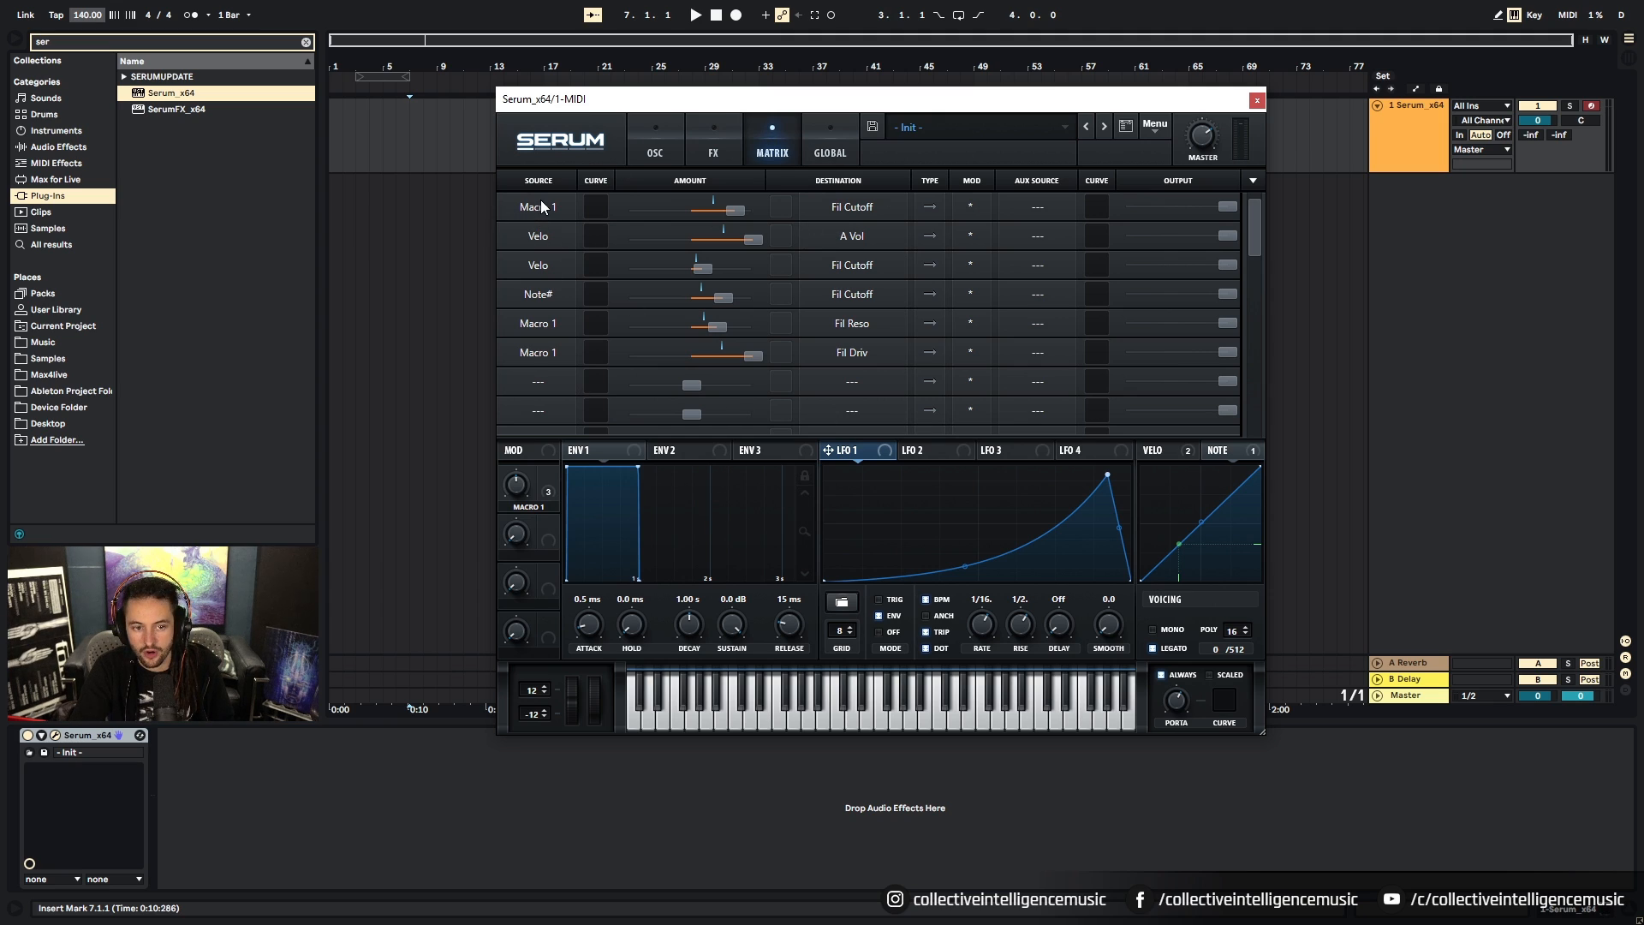
pyautogui.click(657, 150)
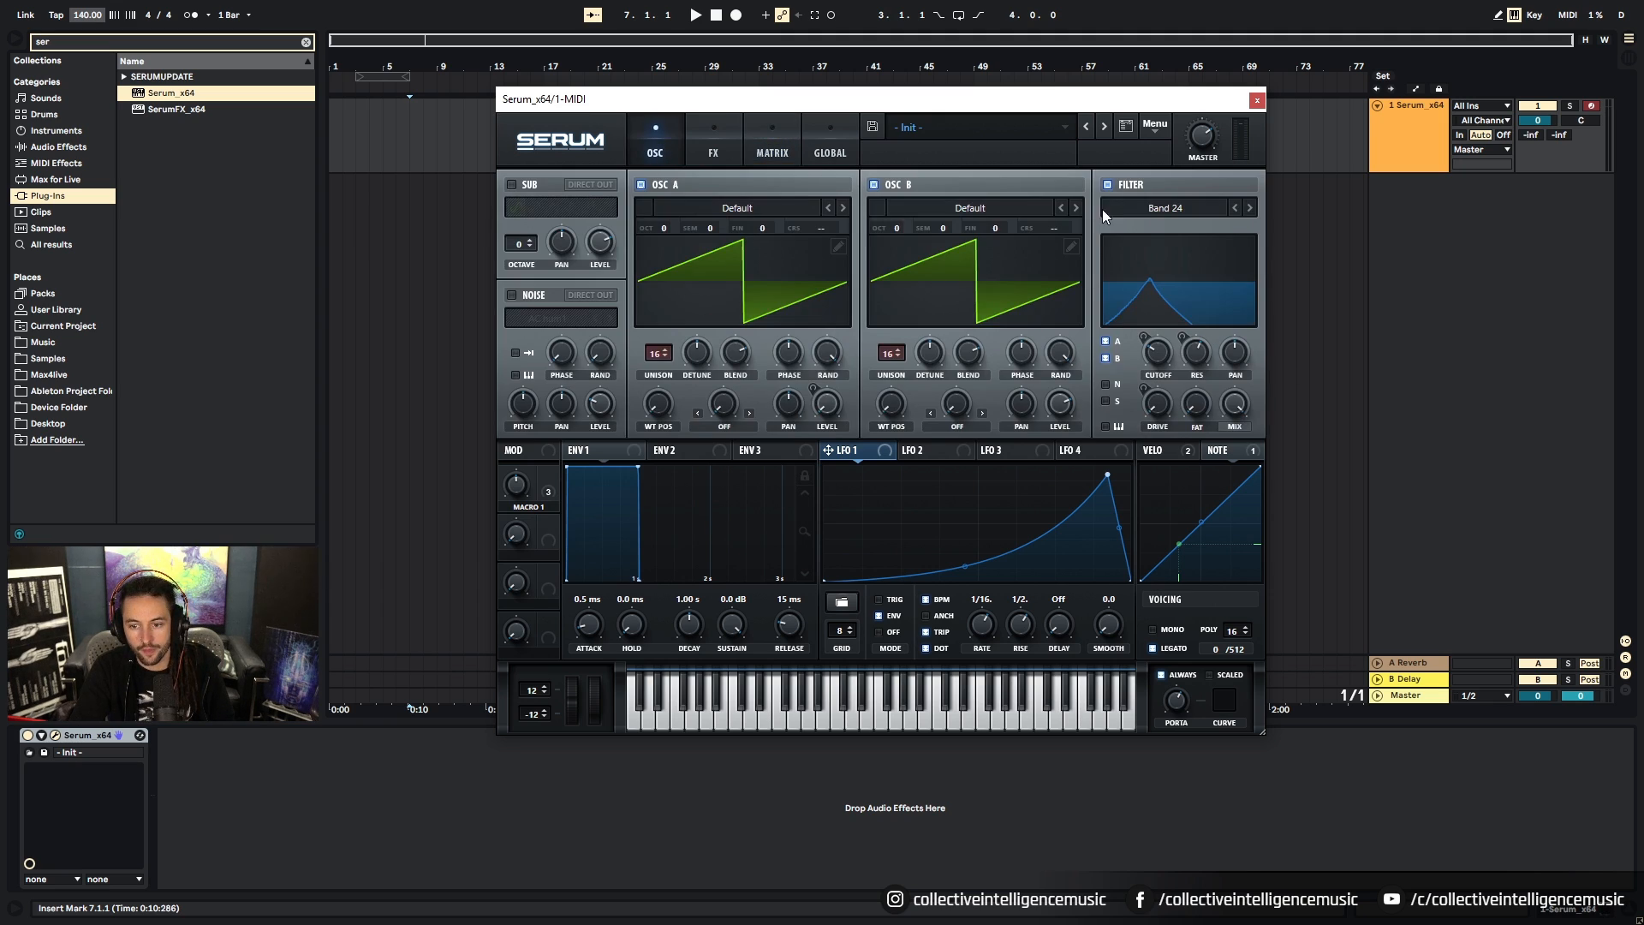
pyautogui.click(796, 147)
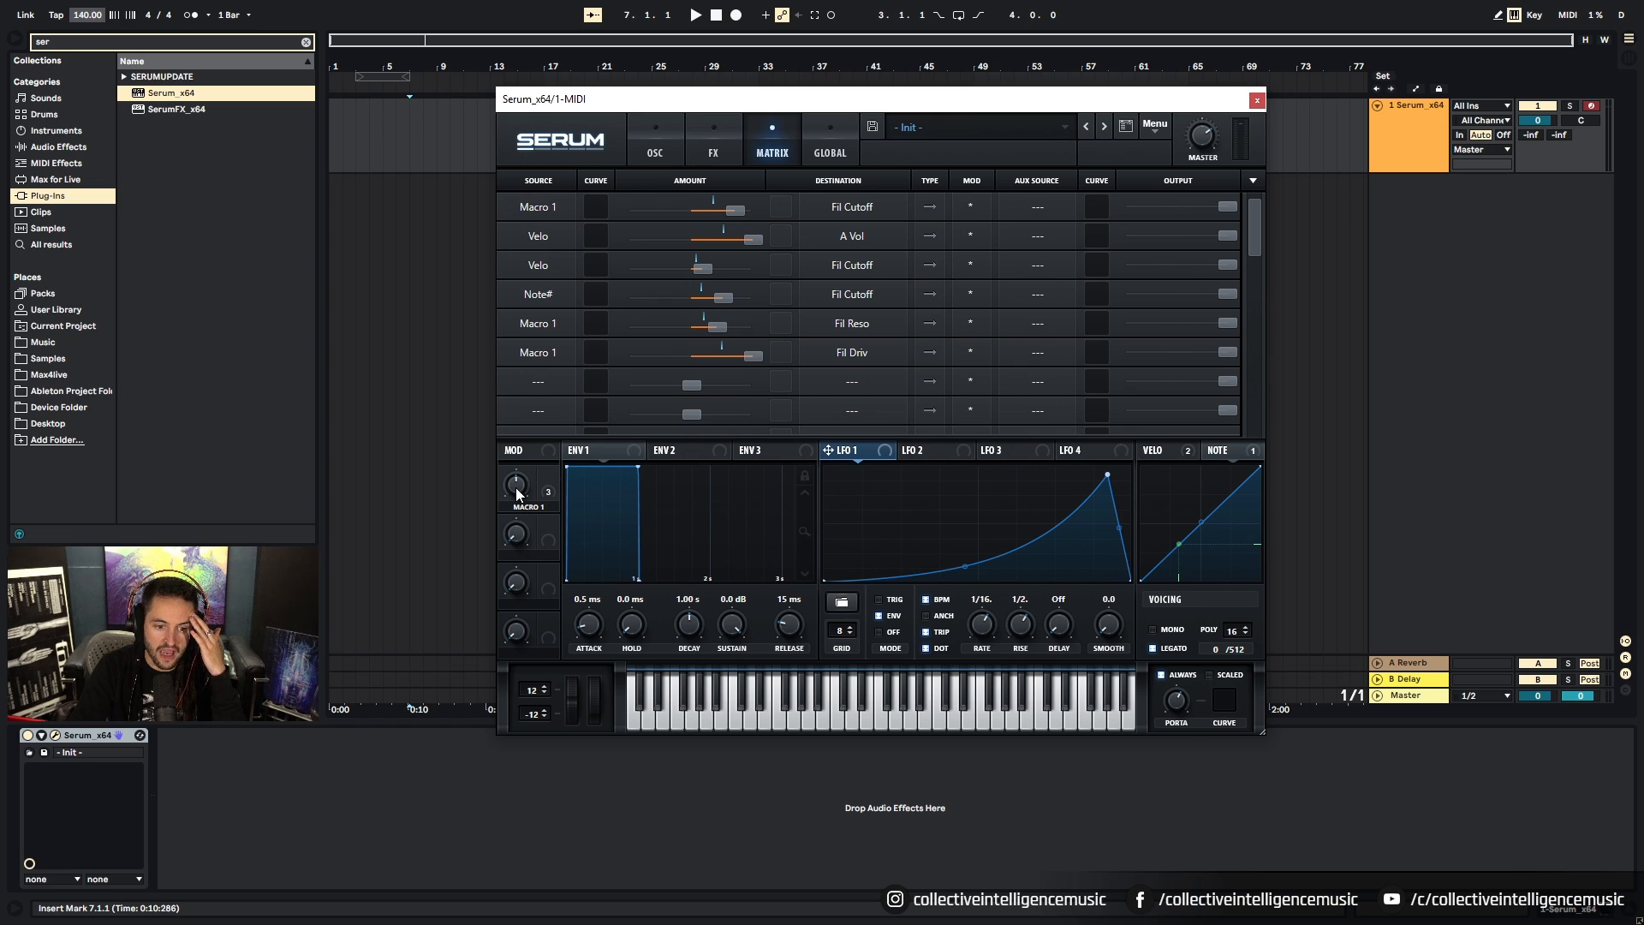
pyautogui.moveTo(564, 392); pyautogui.dragTo(506, 682)
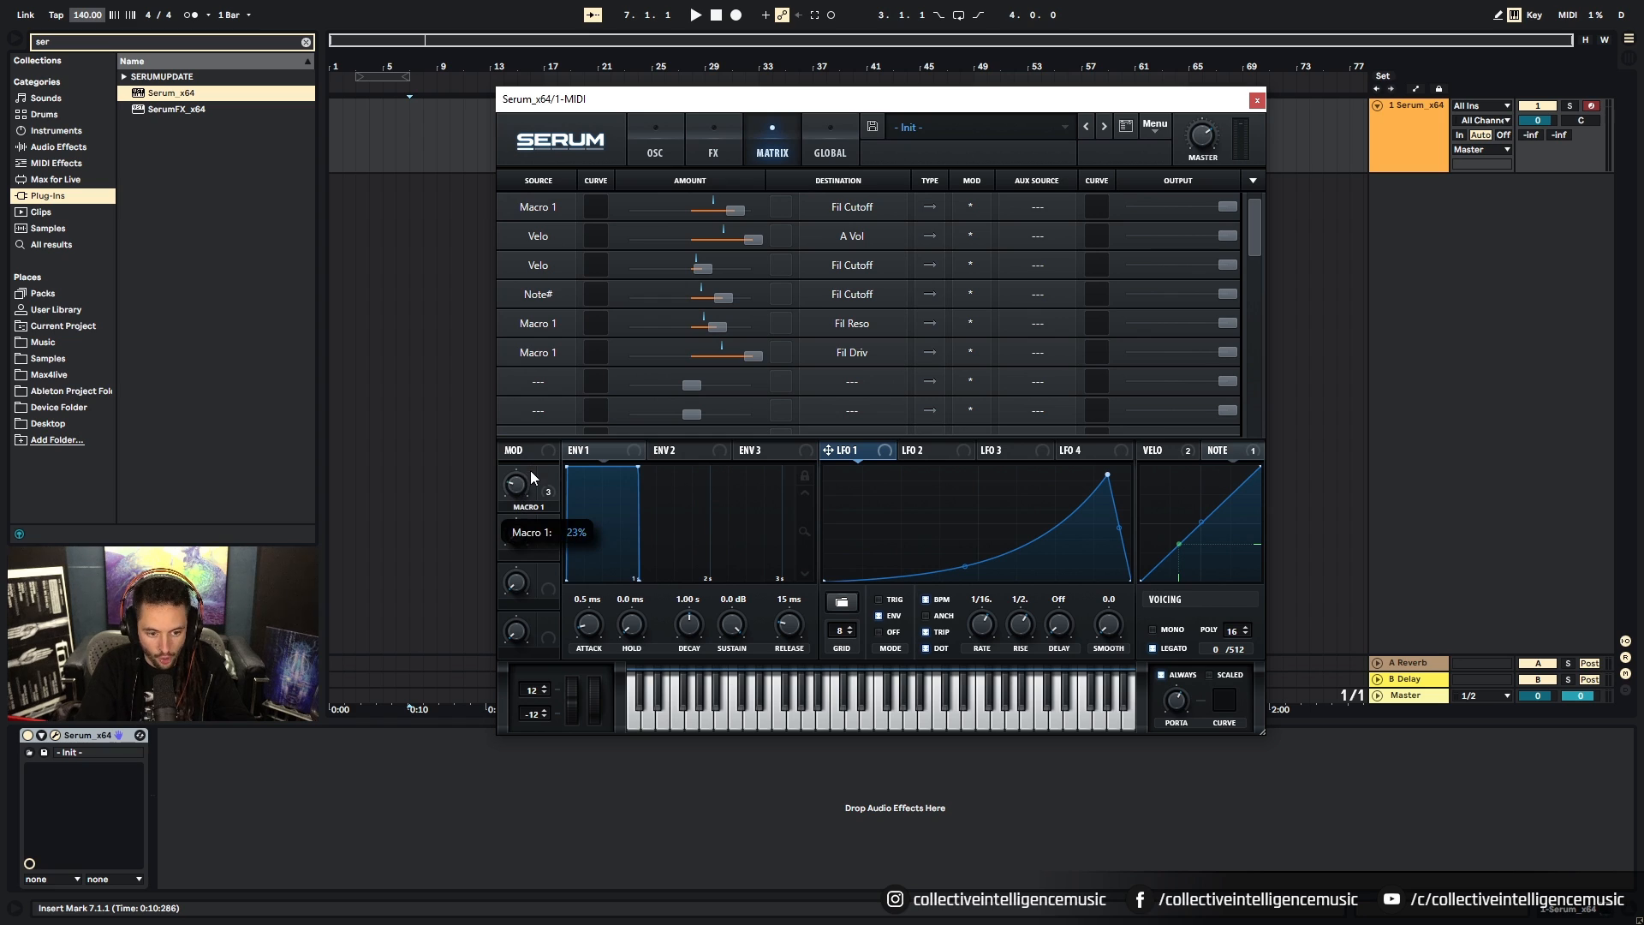
pyautogui.click(824, 154)
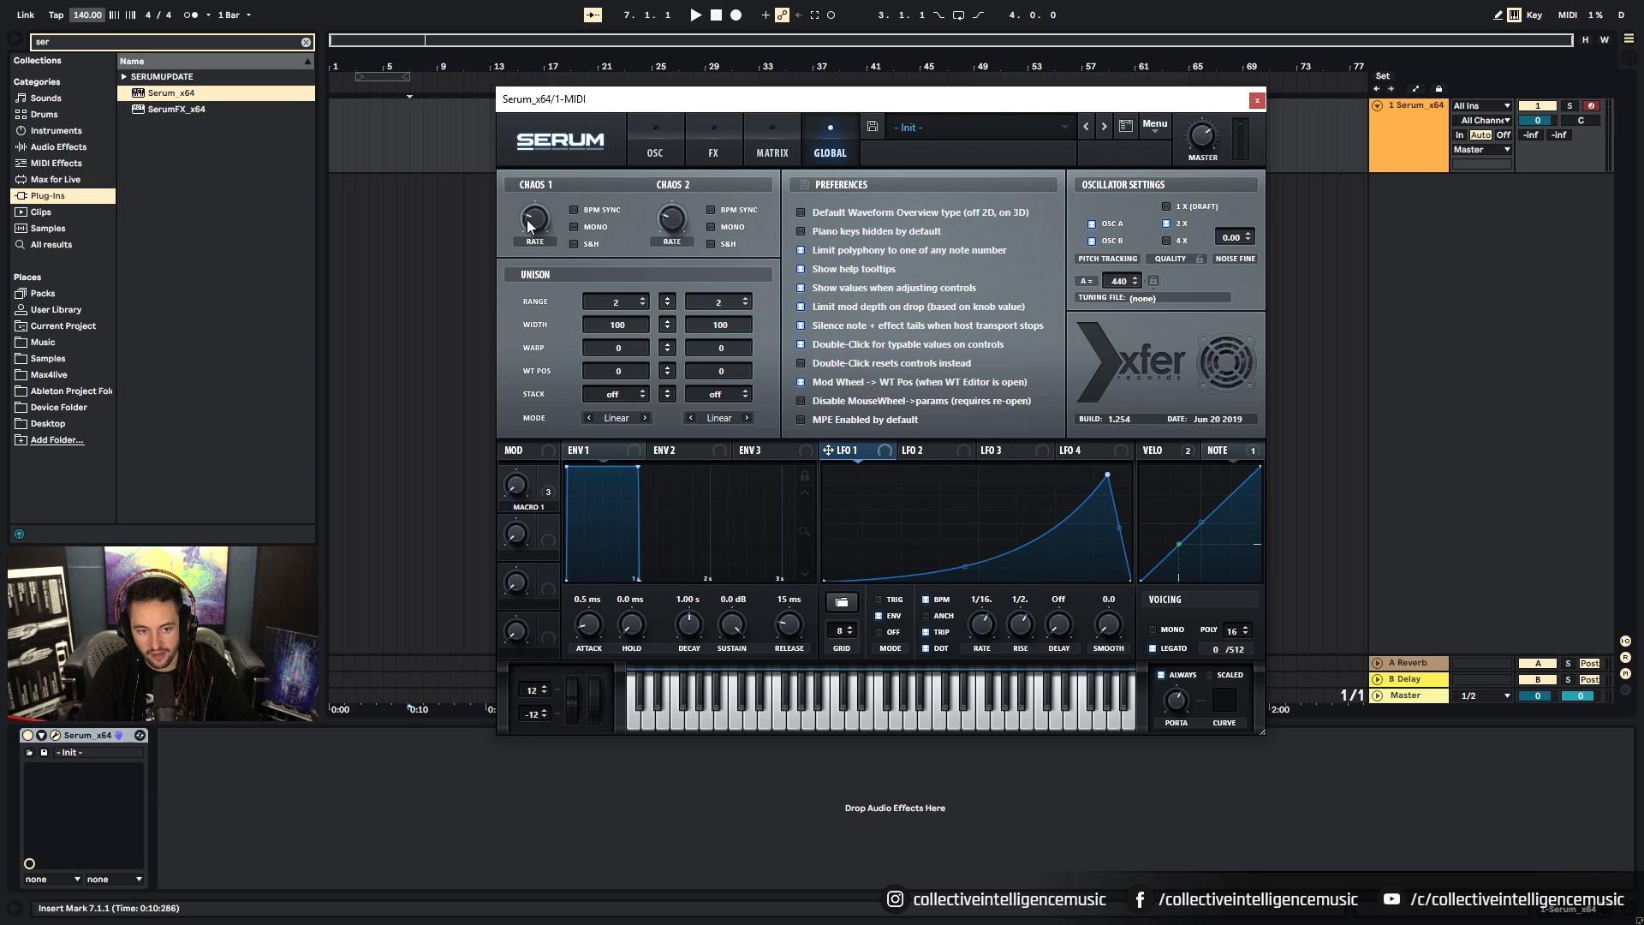
pyautogui.moveTo(529, 226)
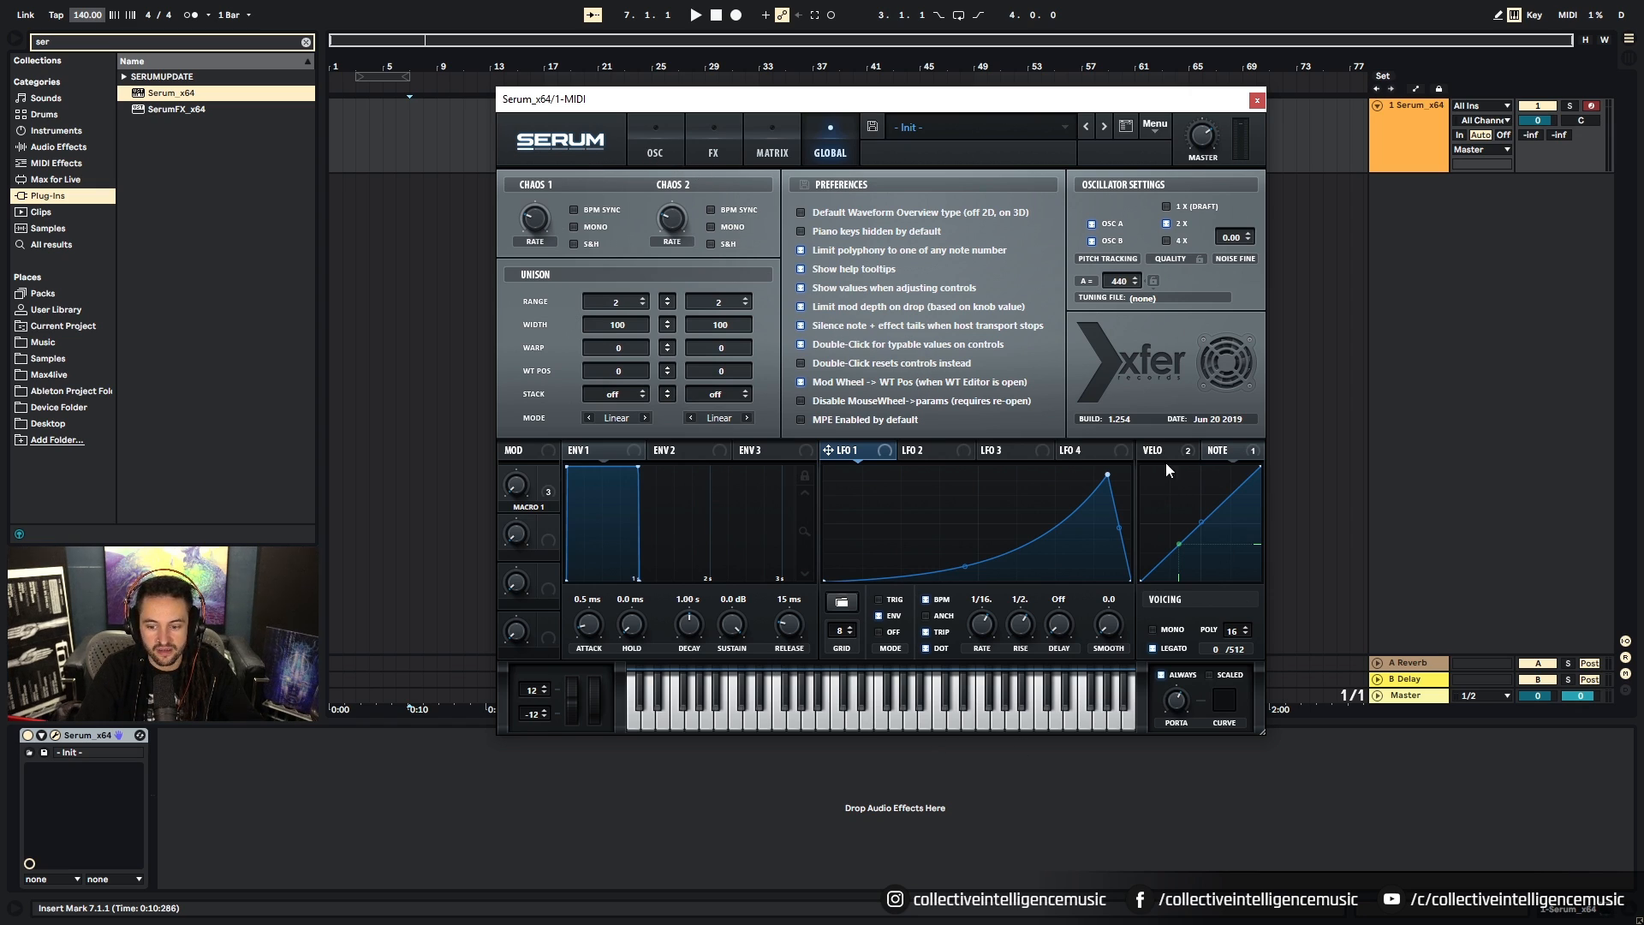
# Step: Return to the oscillator view and reset the synth to the Init preset
pyautogui.click(667, 153)
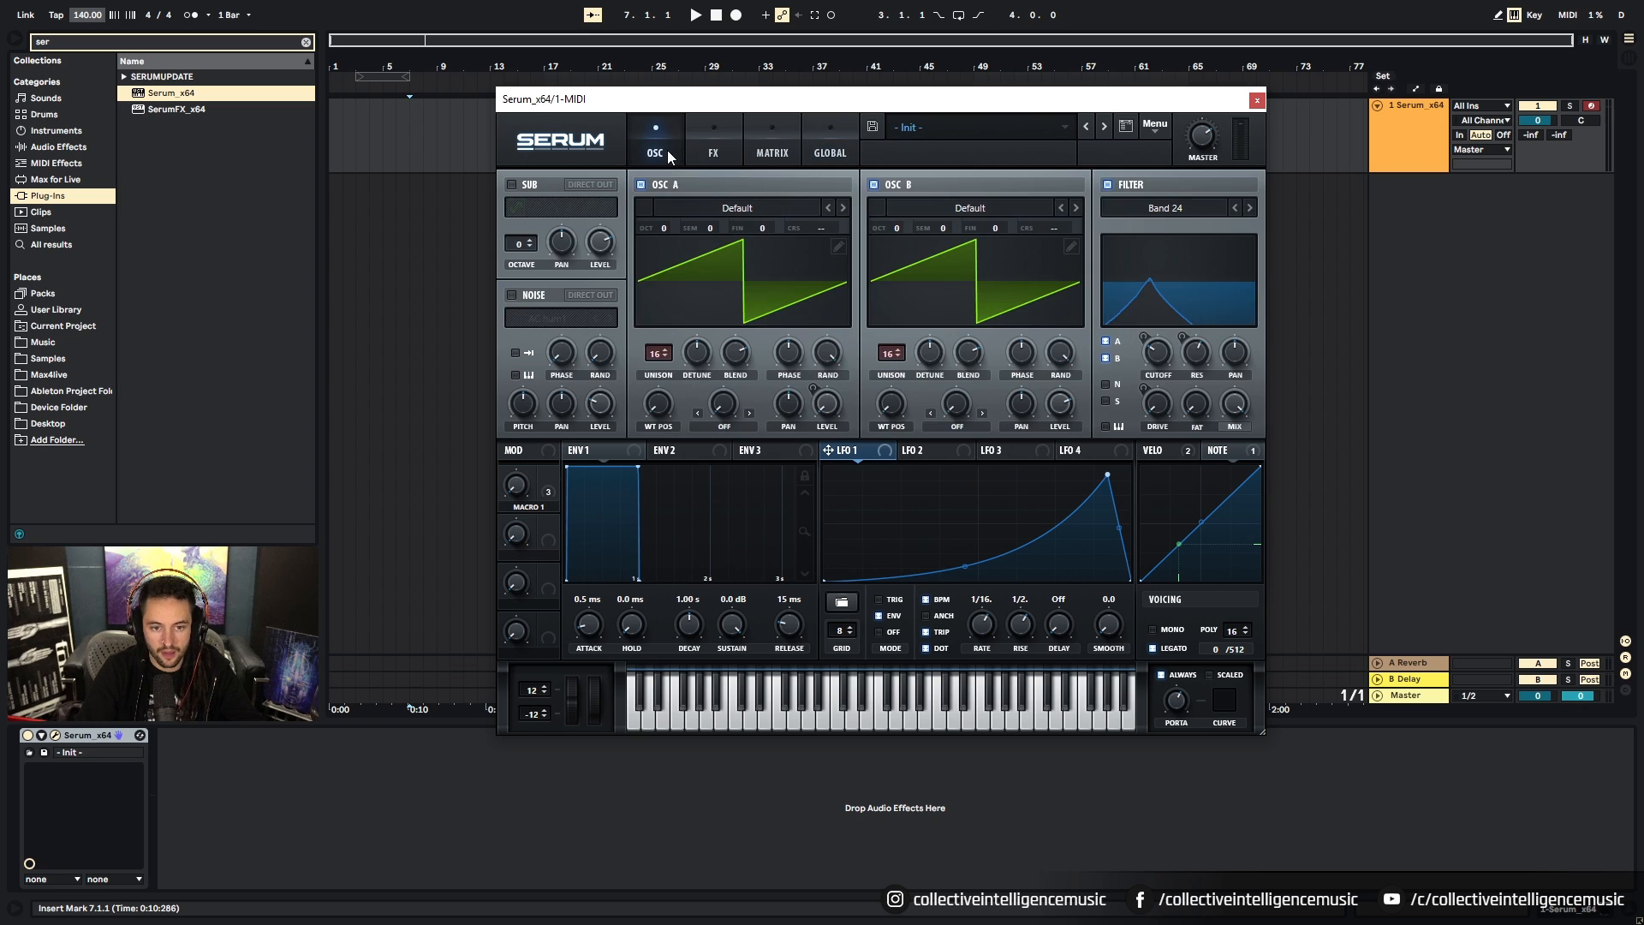
pyautogui.click(1155, 126)
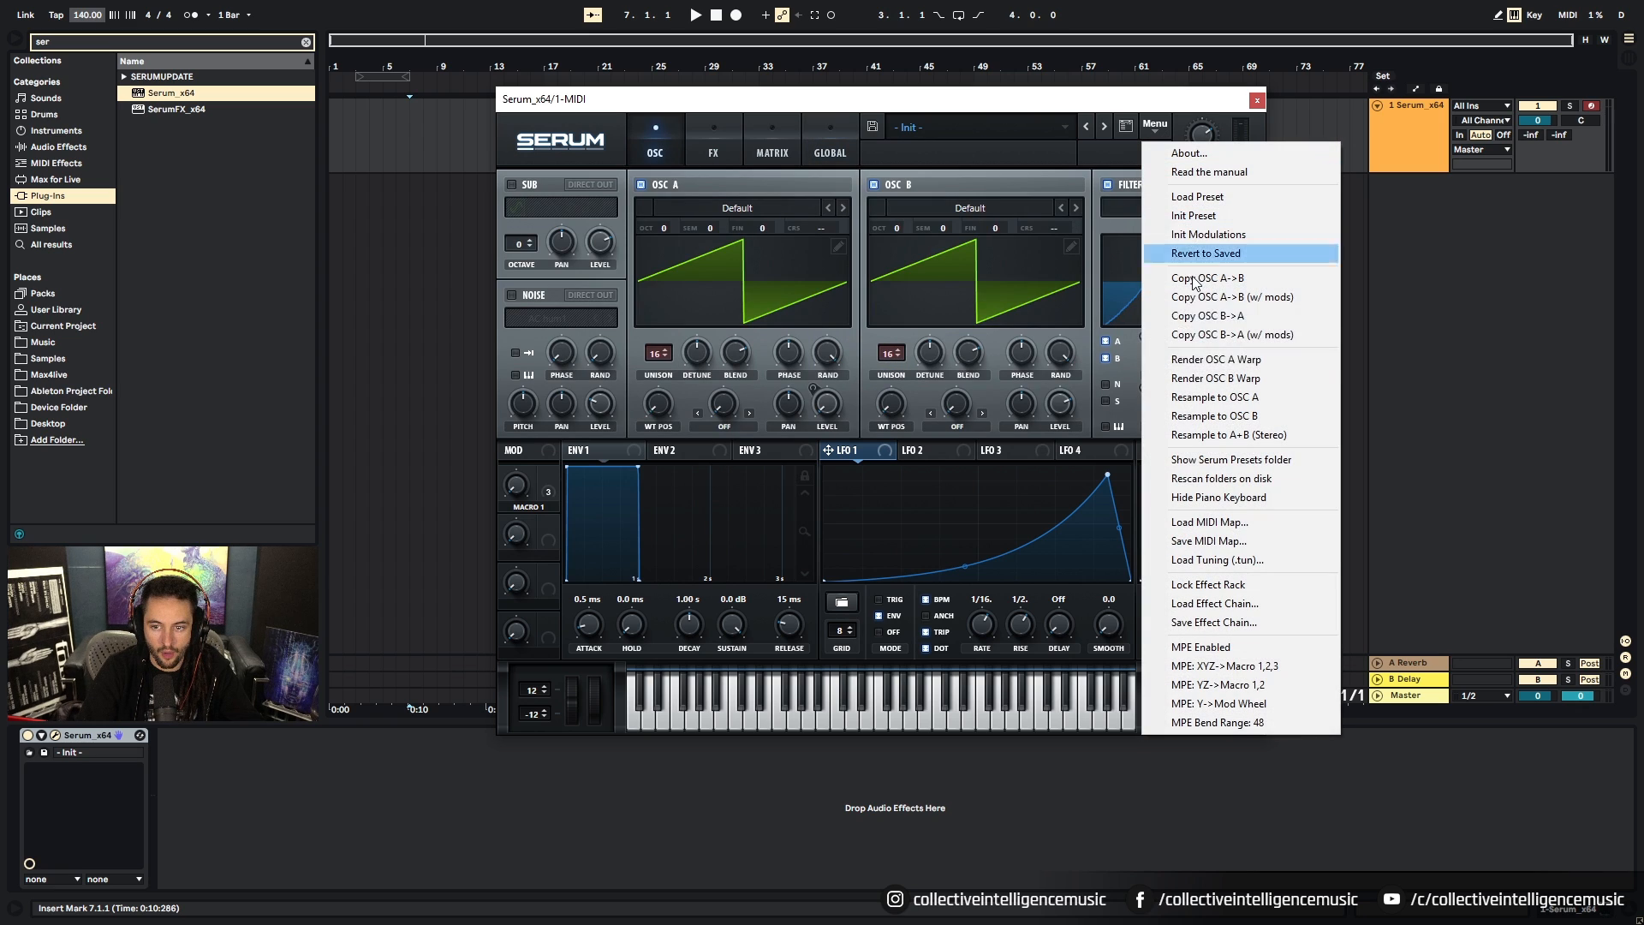
pyautogui.click(1224, 217)
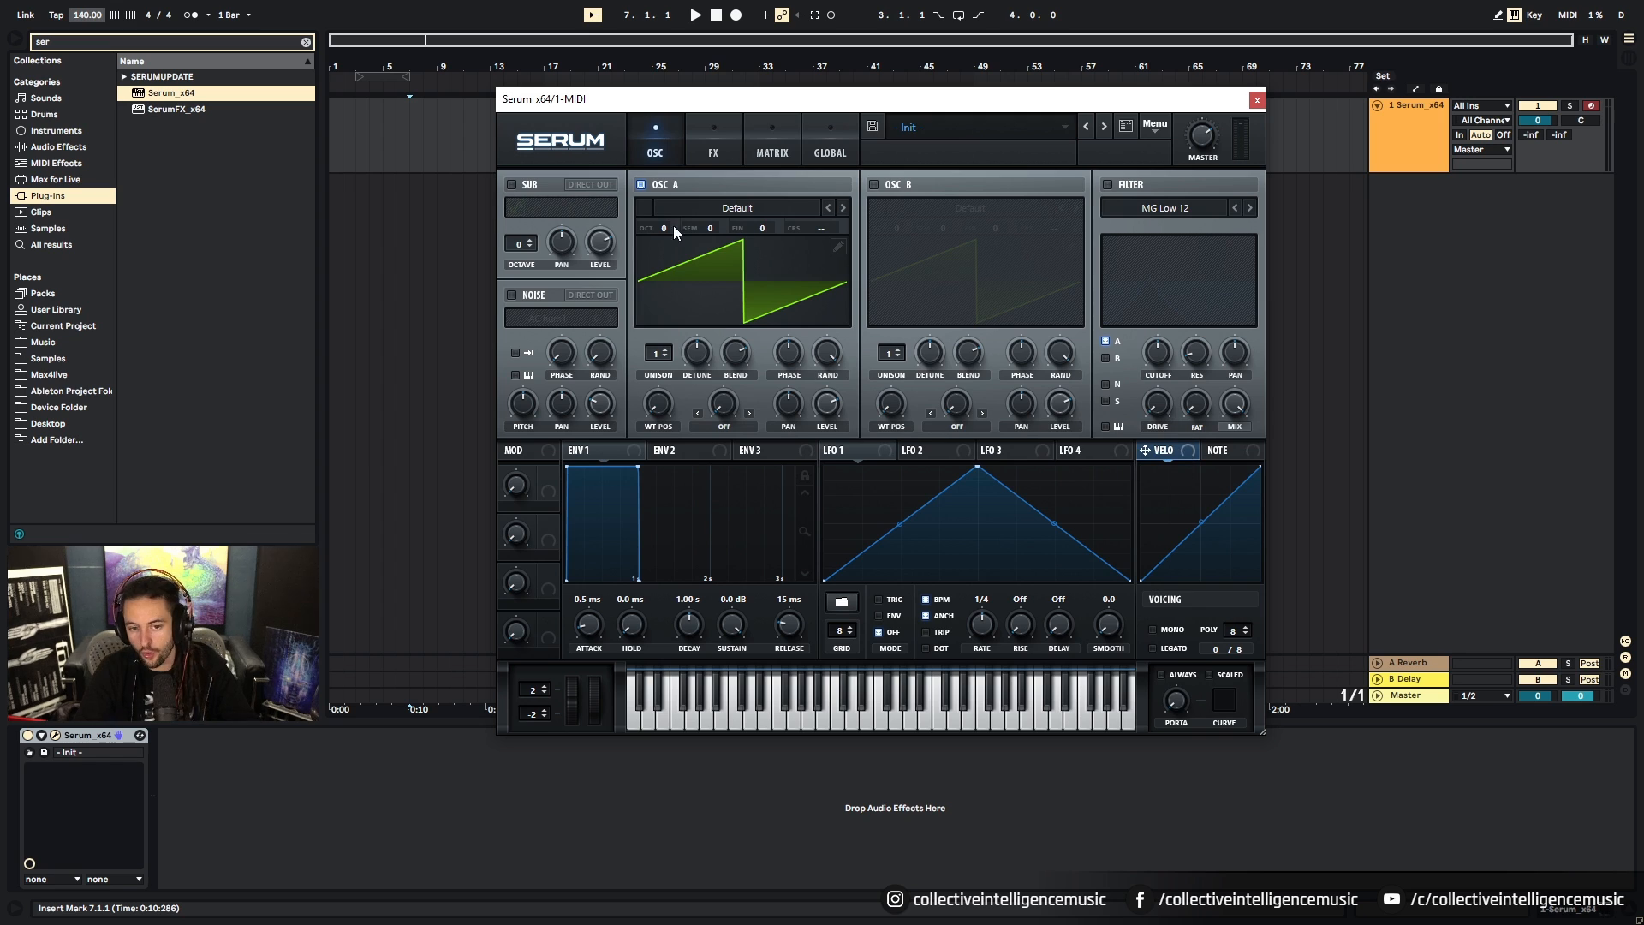
# Step: Load the Acid wavetable from the Analog category into oscillator A
pyautogui.click(712, 211)
pyautogui.click(723, 98)
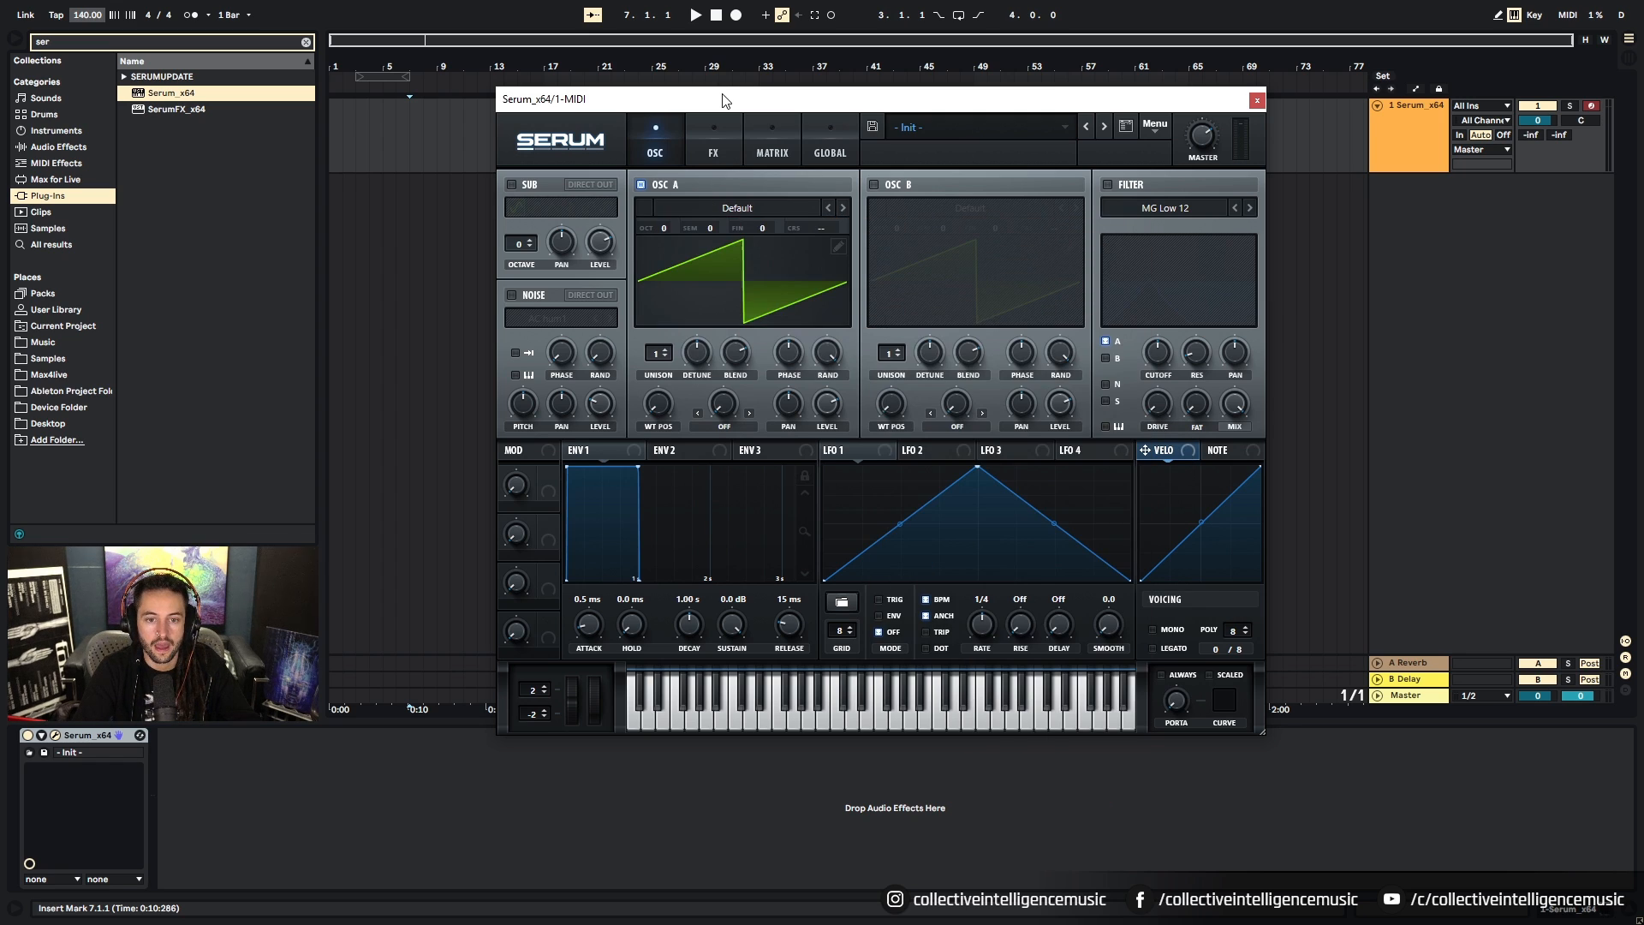
pyautogui.click(752, 207)
pyautogui.moveTo(756, 226)
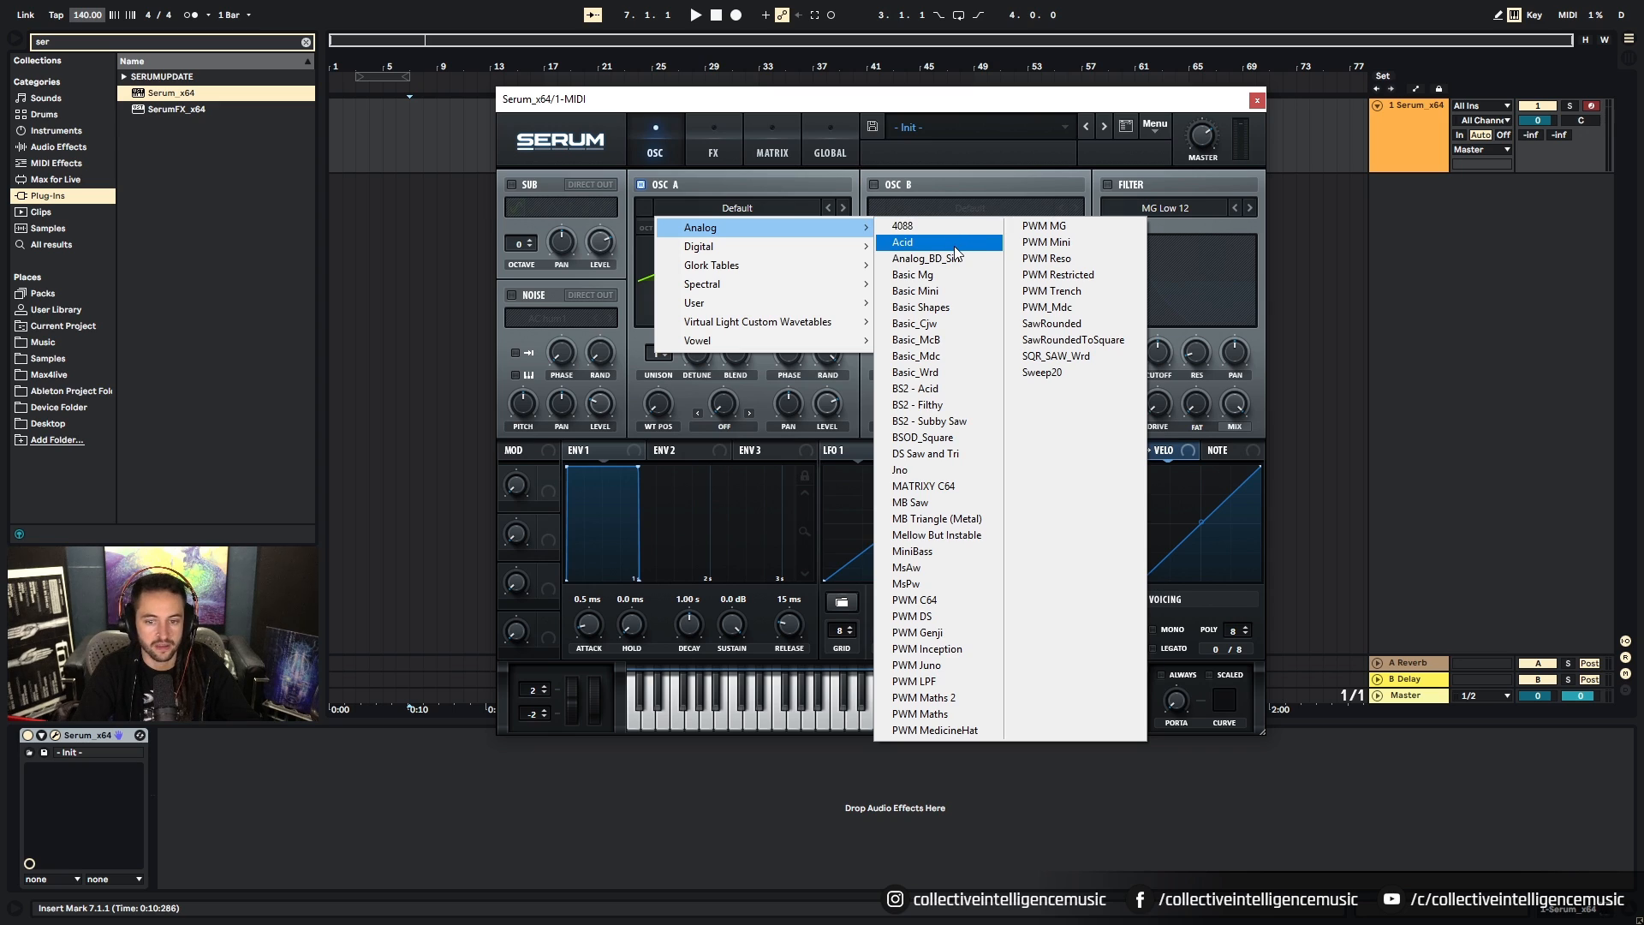
pyautogui.click(934, 241)
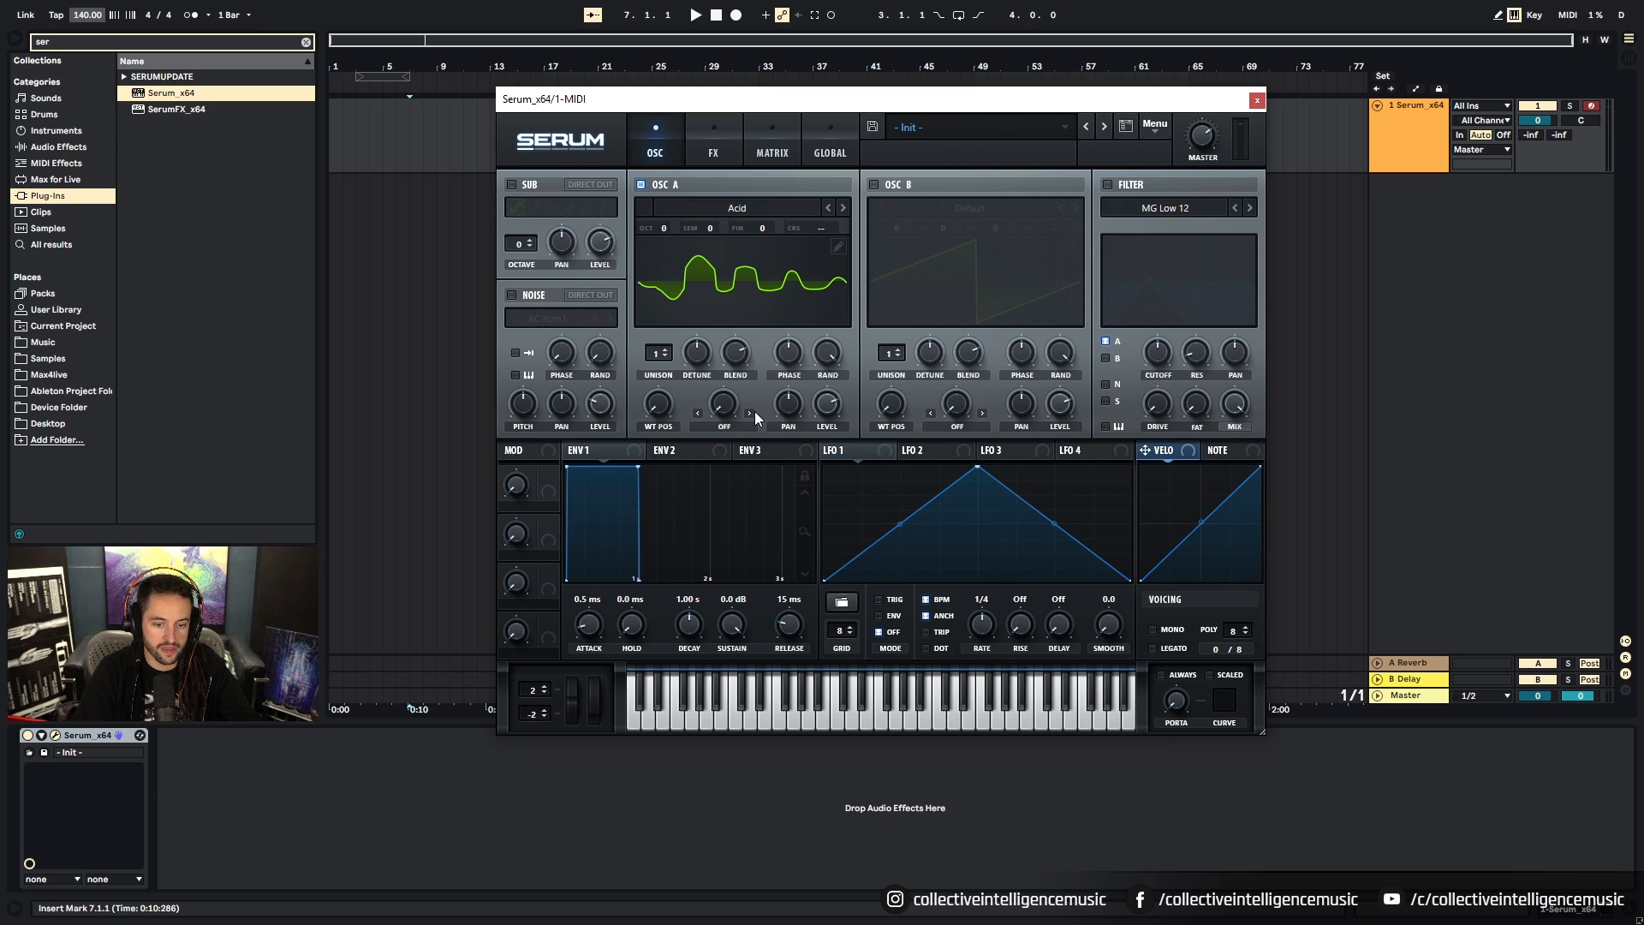
# Step: Set envelope 3 to 0% sustain with a 1.00 s decay and assign it to oscillator A's wavetable position
pyautogui.click(743, 454)
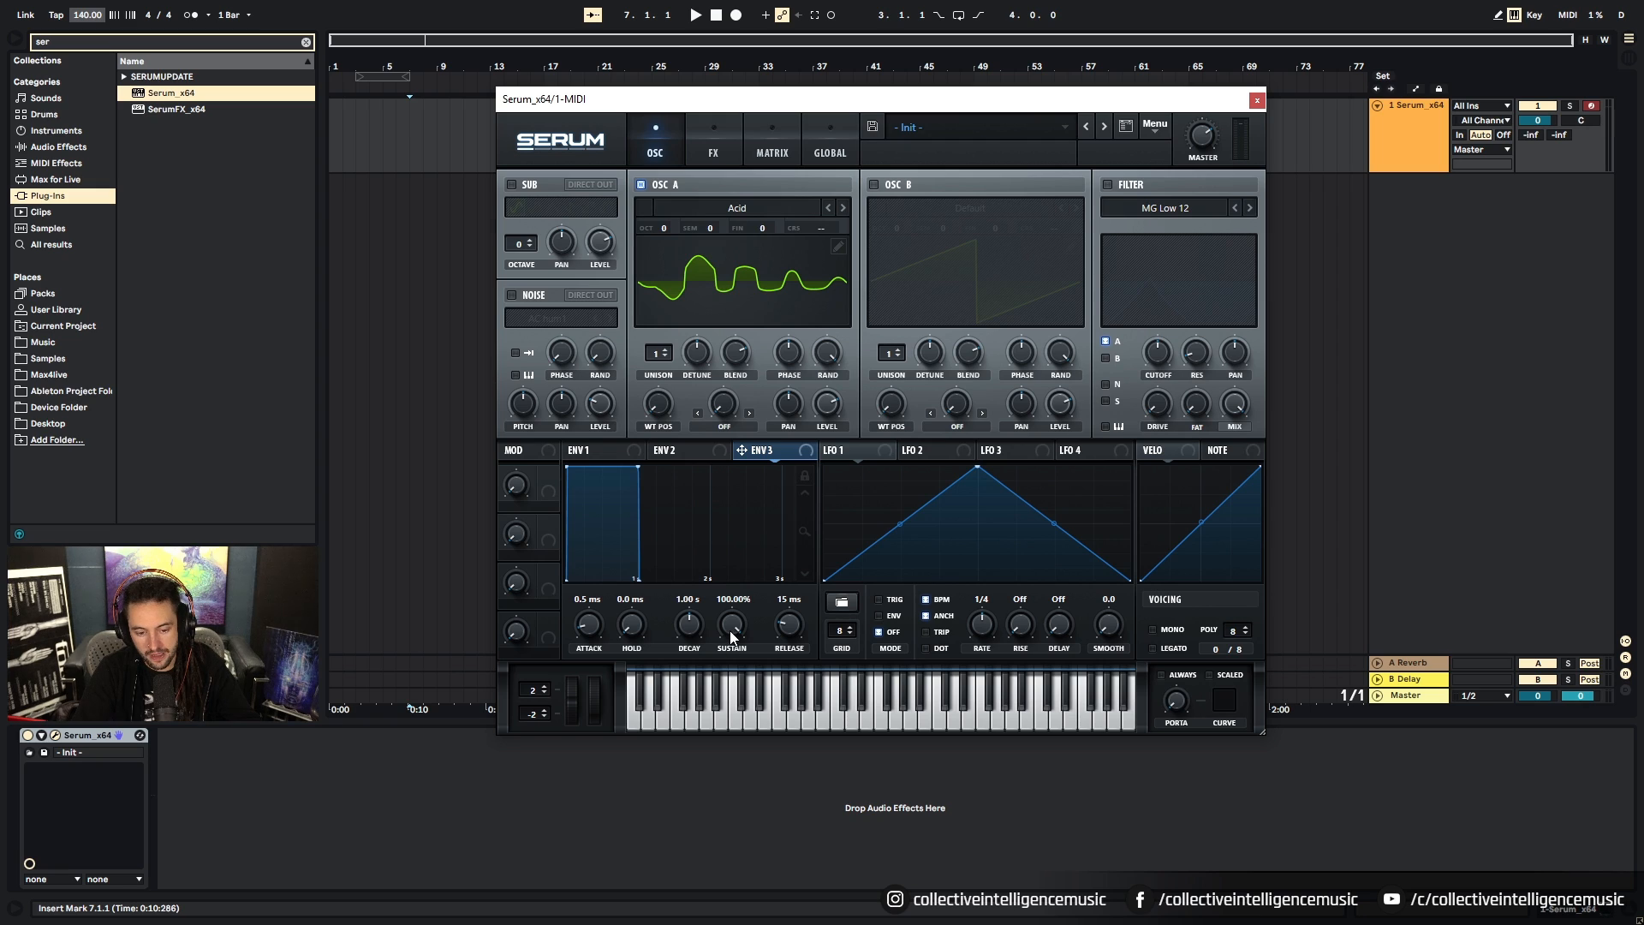
pyautogui.moveTo(732, 628); pyautogui.dragTo(733, 837)
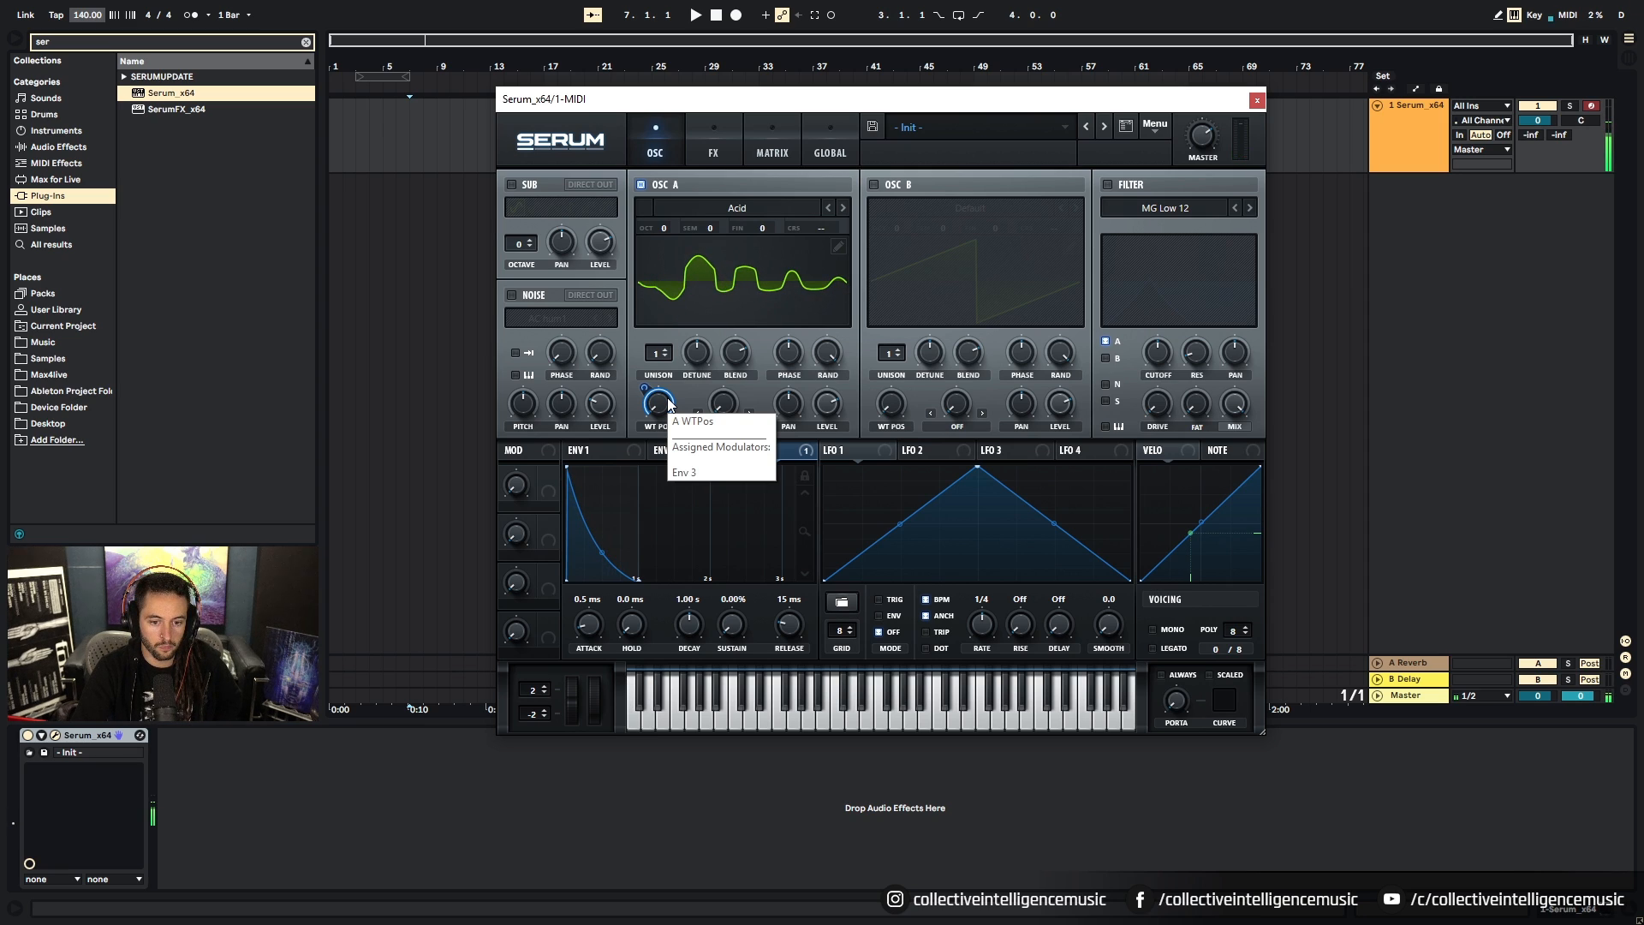
pyautogui.scroll(-5, 682, 627)
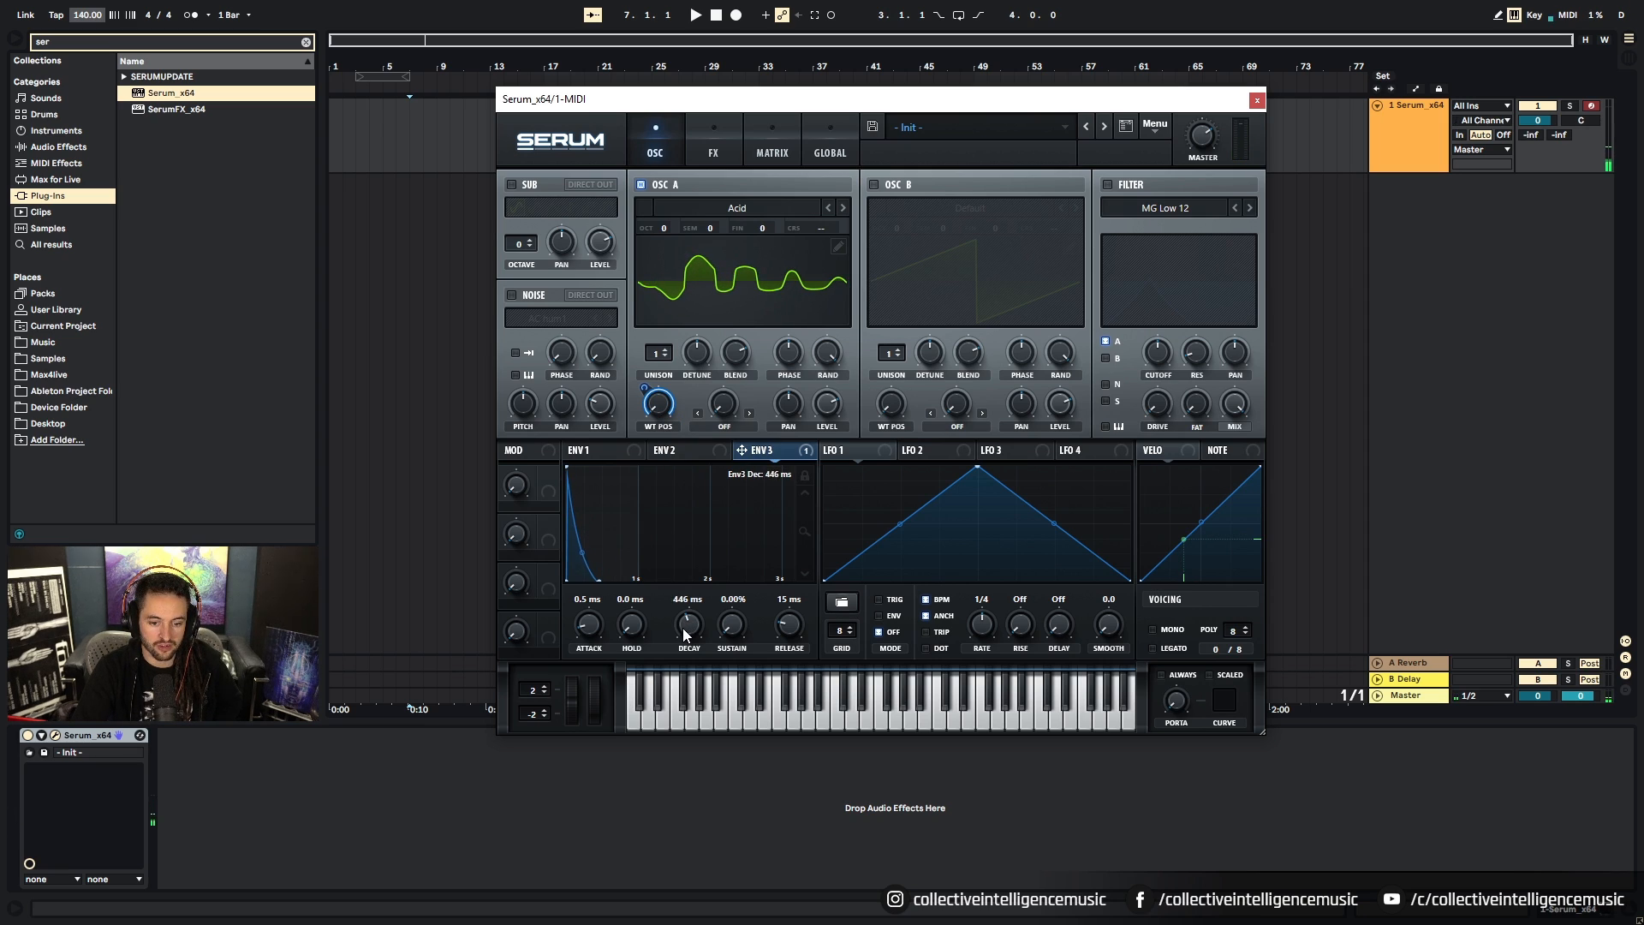
pyautogui.scroll(6, 683, 638)
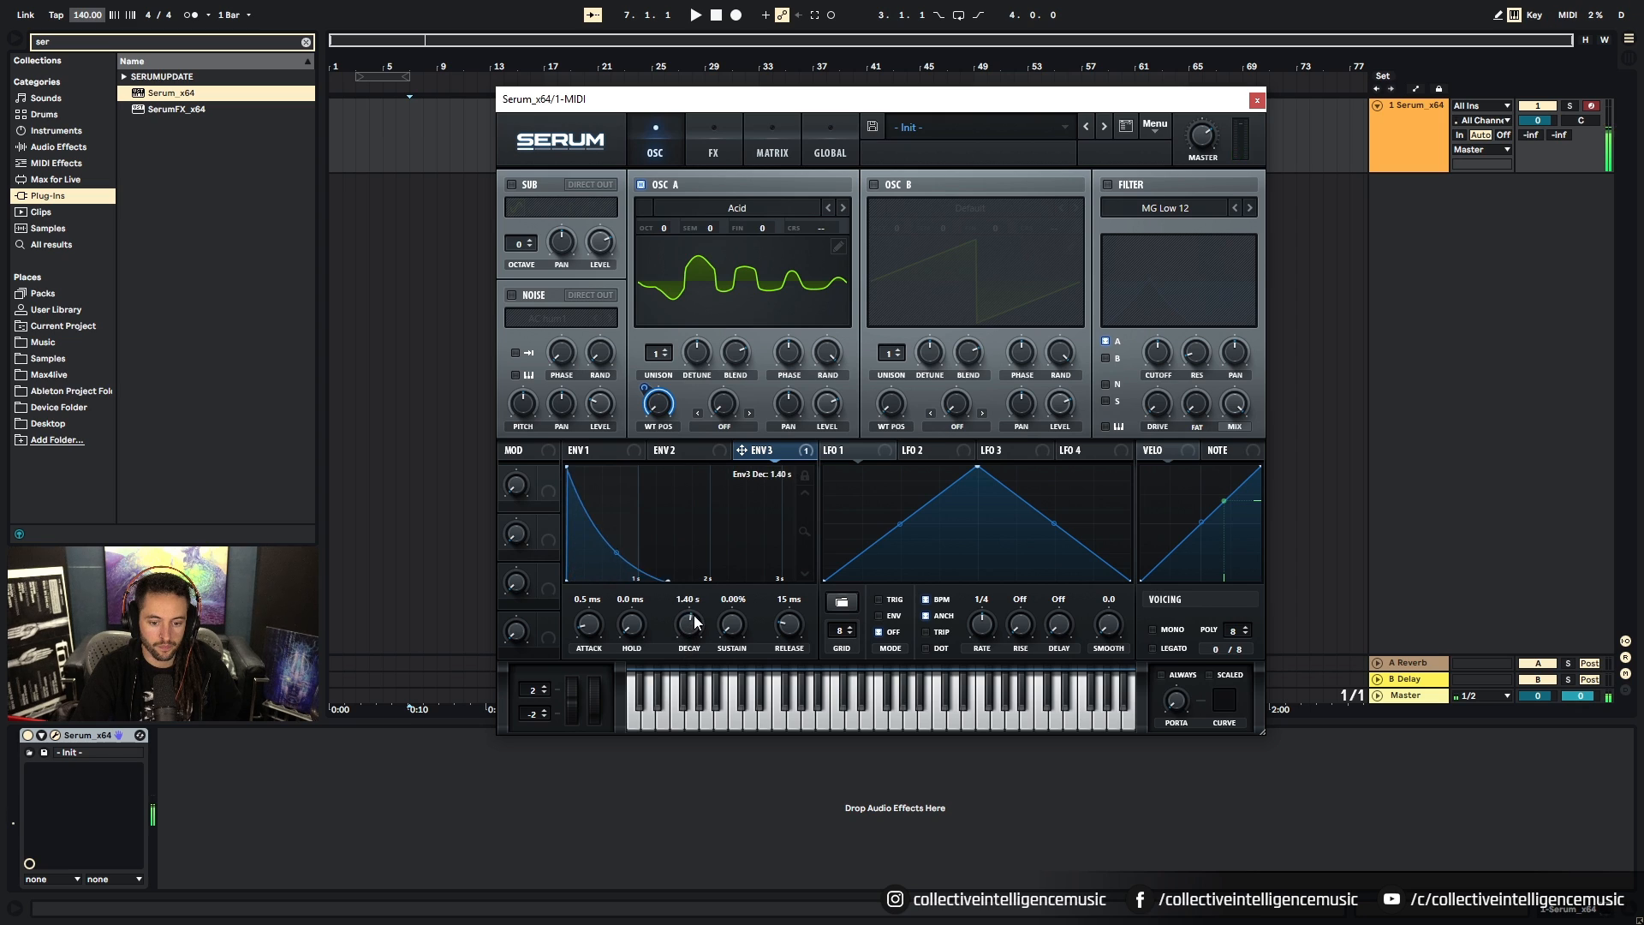
pyautogui.scroll(1, 692, 629)
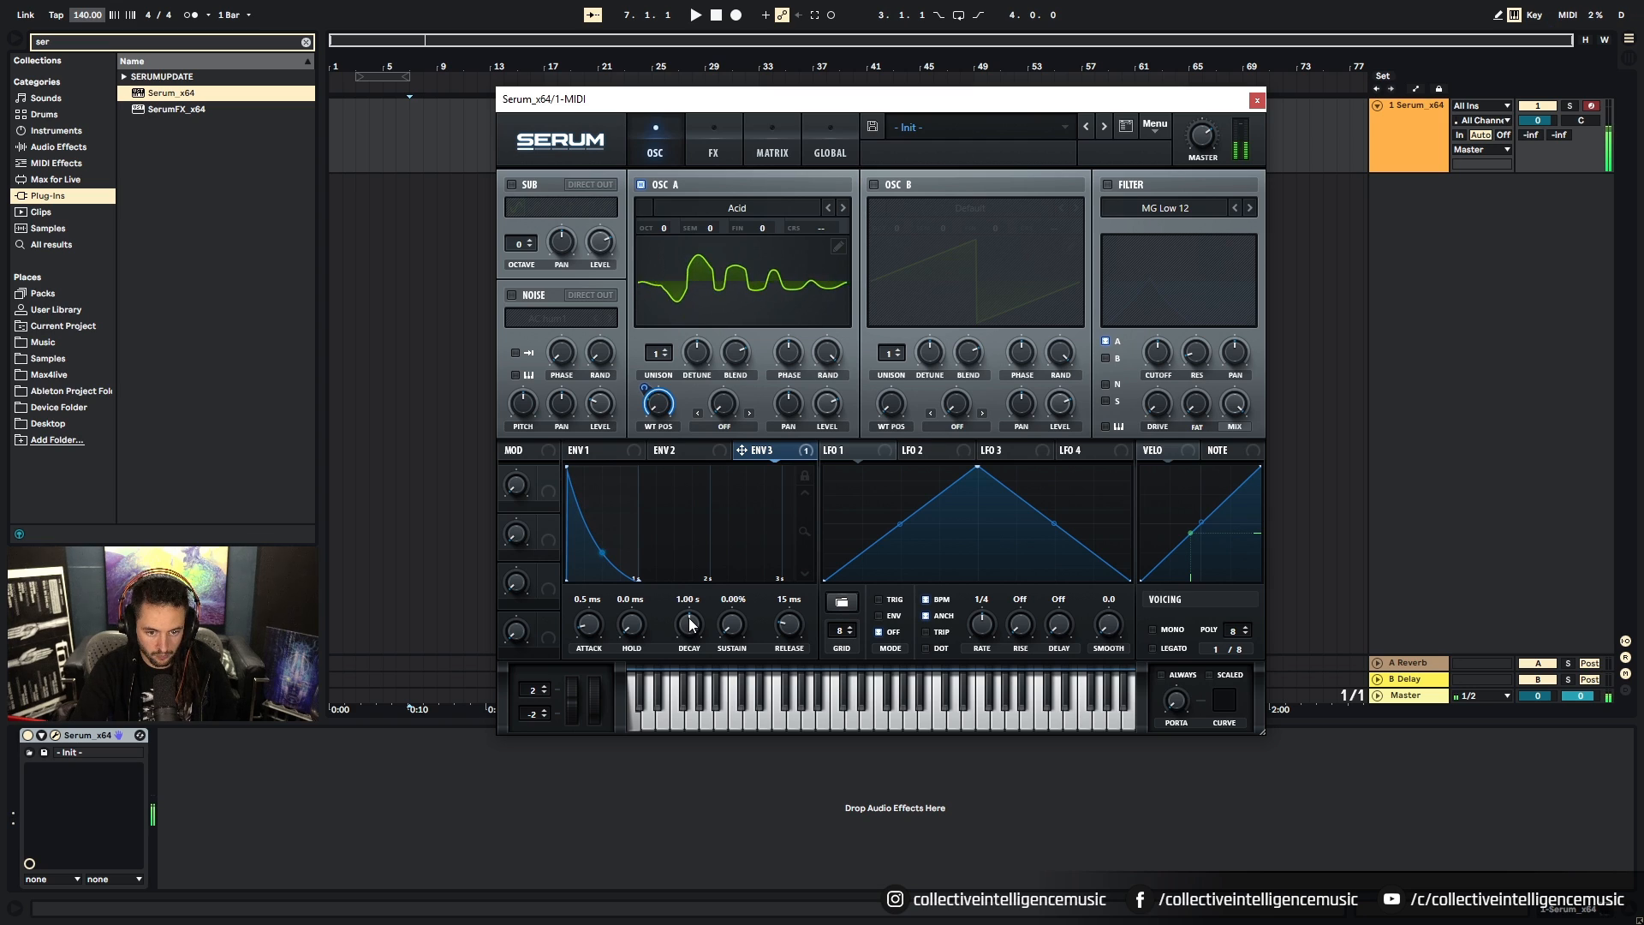
# Step: Shape envelope 1 with 0.0 ms attack, 546 ms decay, -10.4 dB sustain and 446 ms release
pyautogui.click(591, 449)
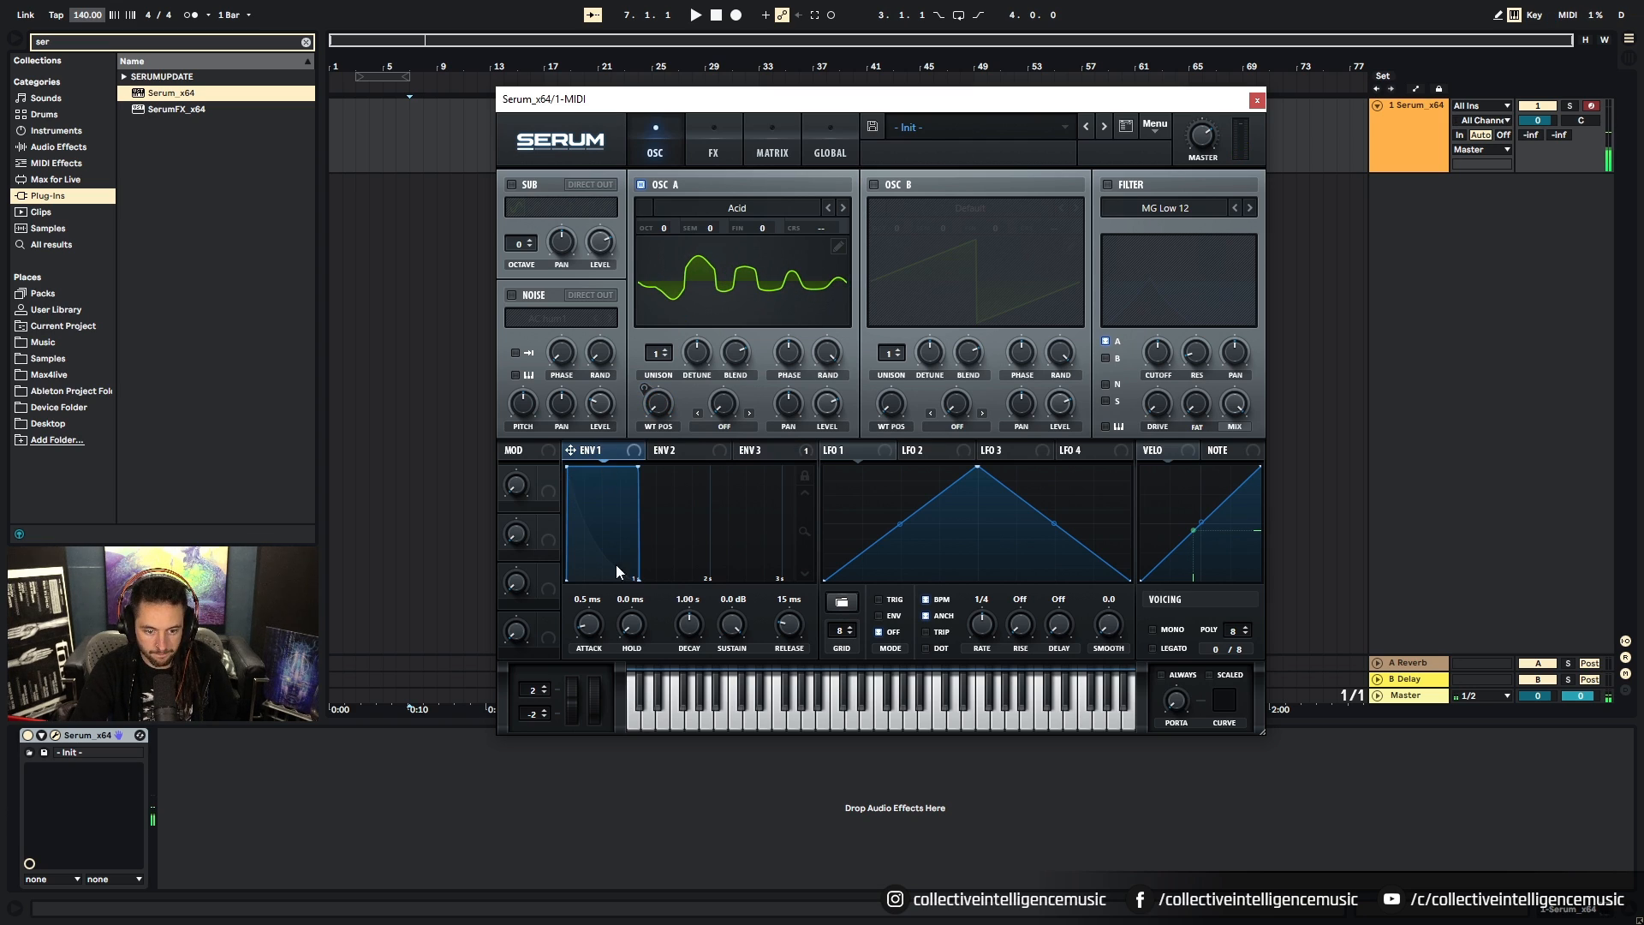
pyautogui.moveTo(588, 627); pyautogui.dragTo(595, 685)
pyautogui.moveTo(730, 627); pyautogui.dragTo(712, 920)
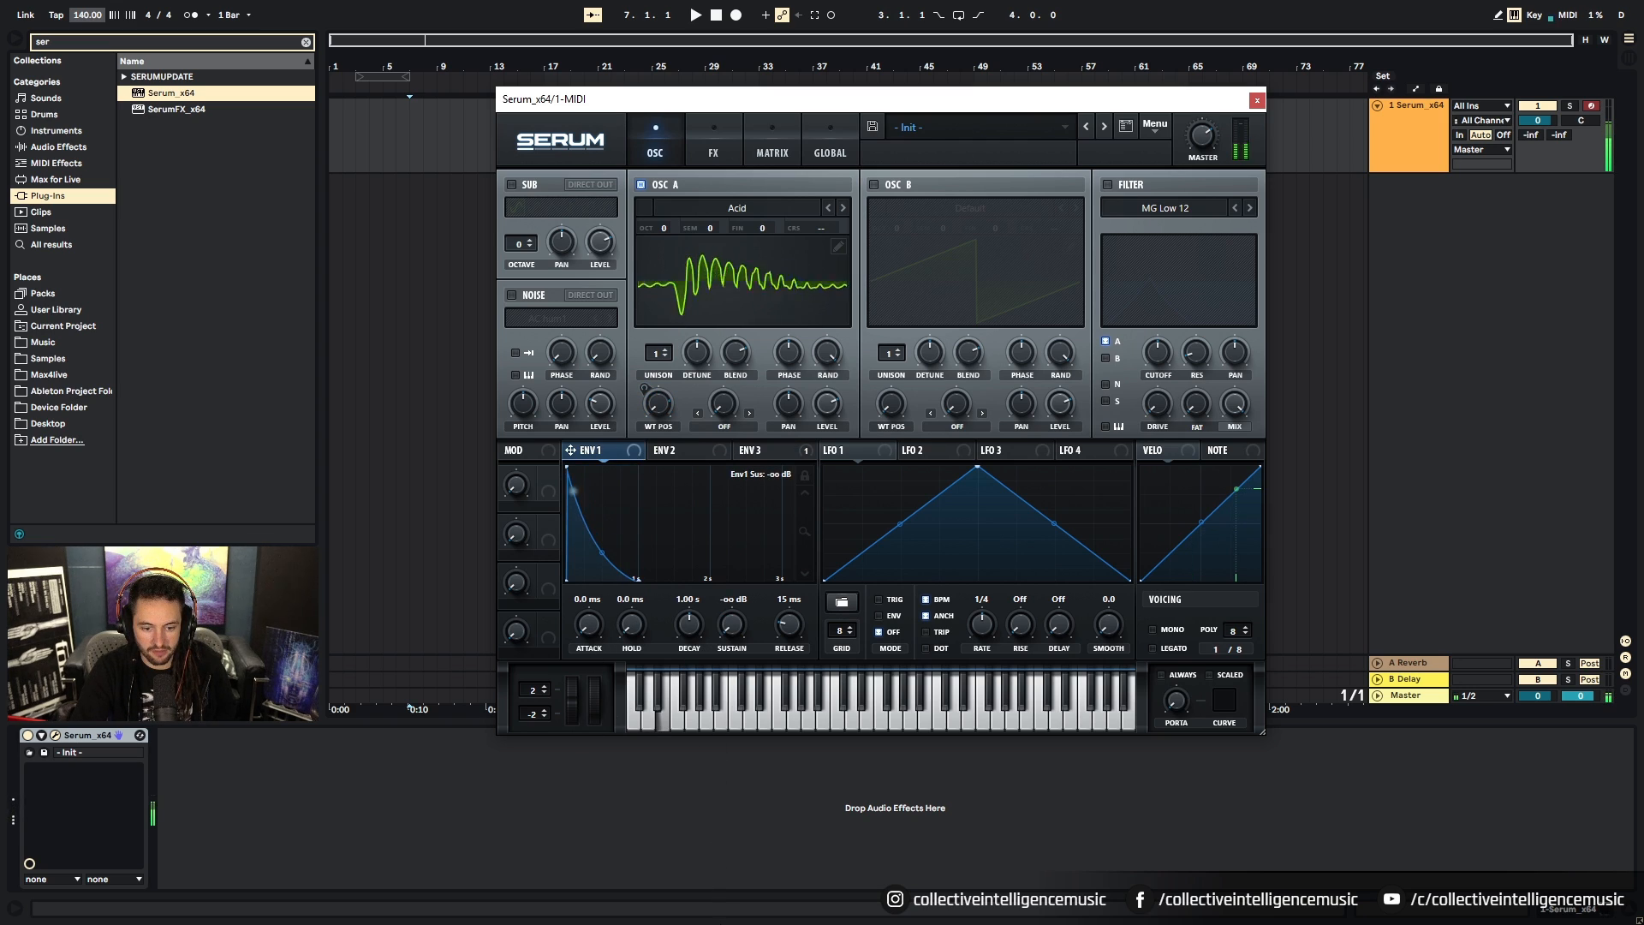
pyautogui.moveTo(697, 620); pyautogui.dragTo(643, 494)
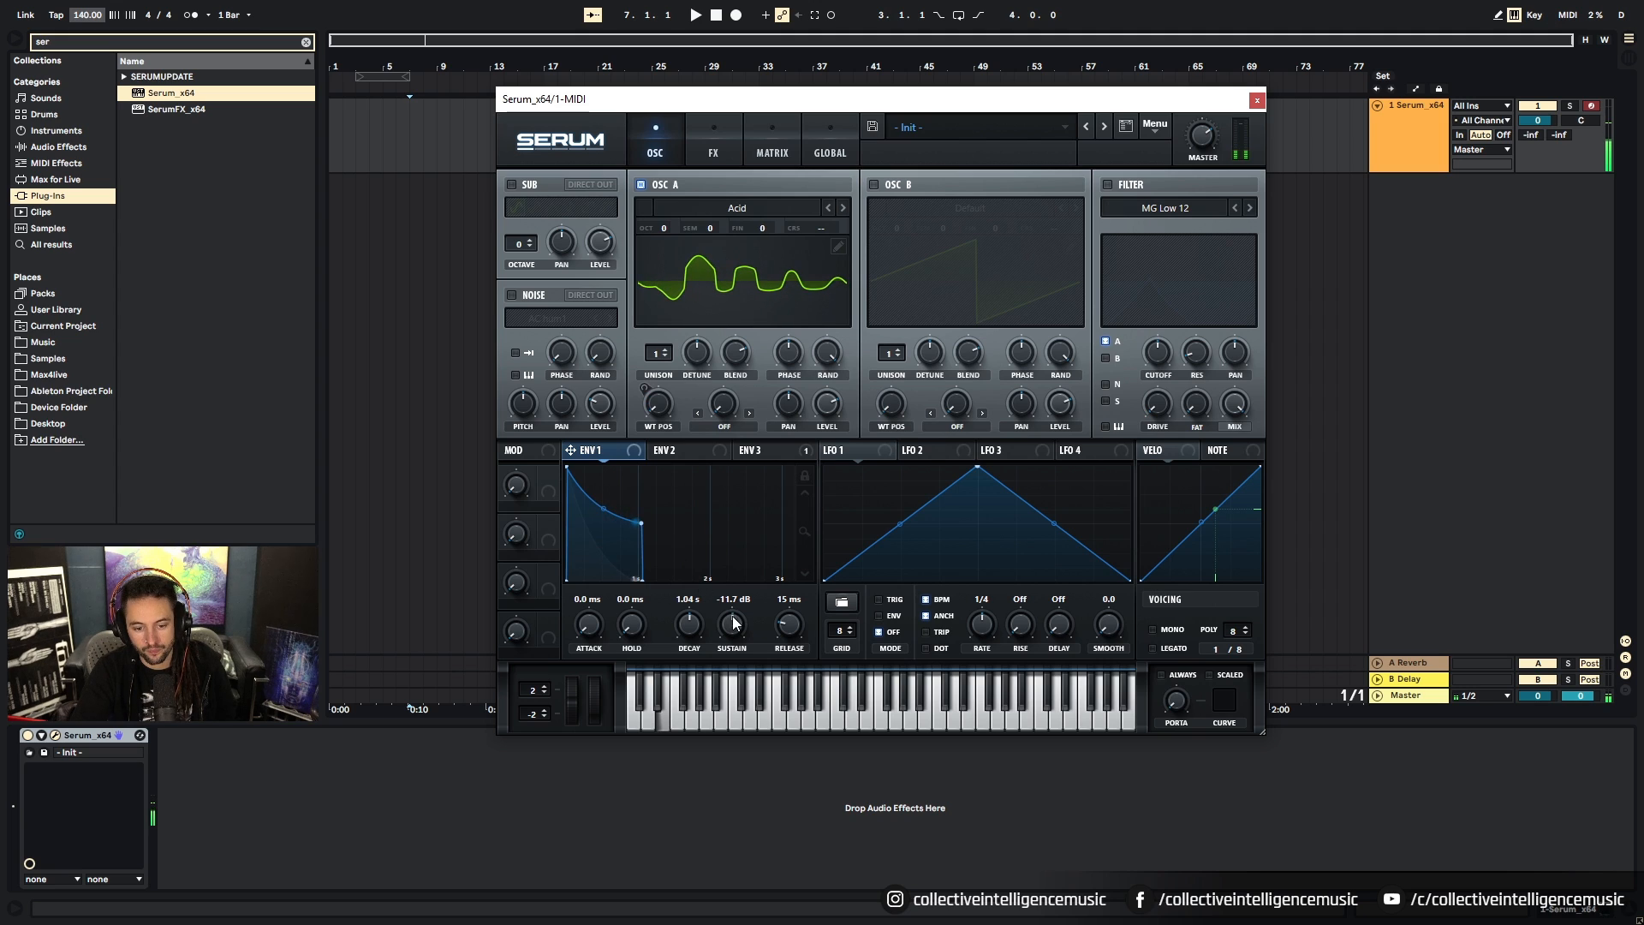
pyautogui.moveTo(731, 628); pyautogui.dragTo(802, 593)
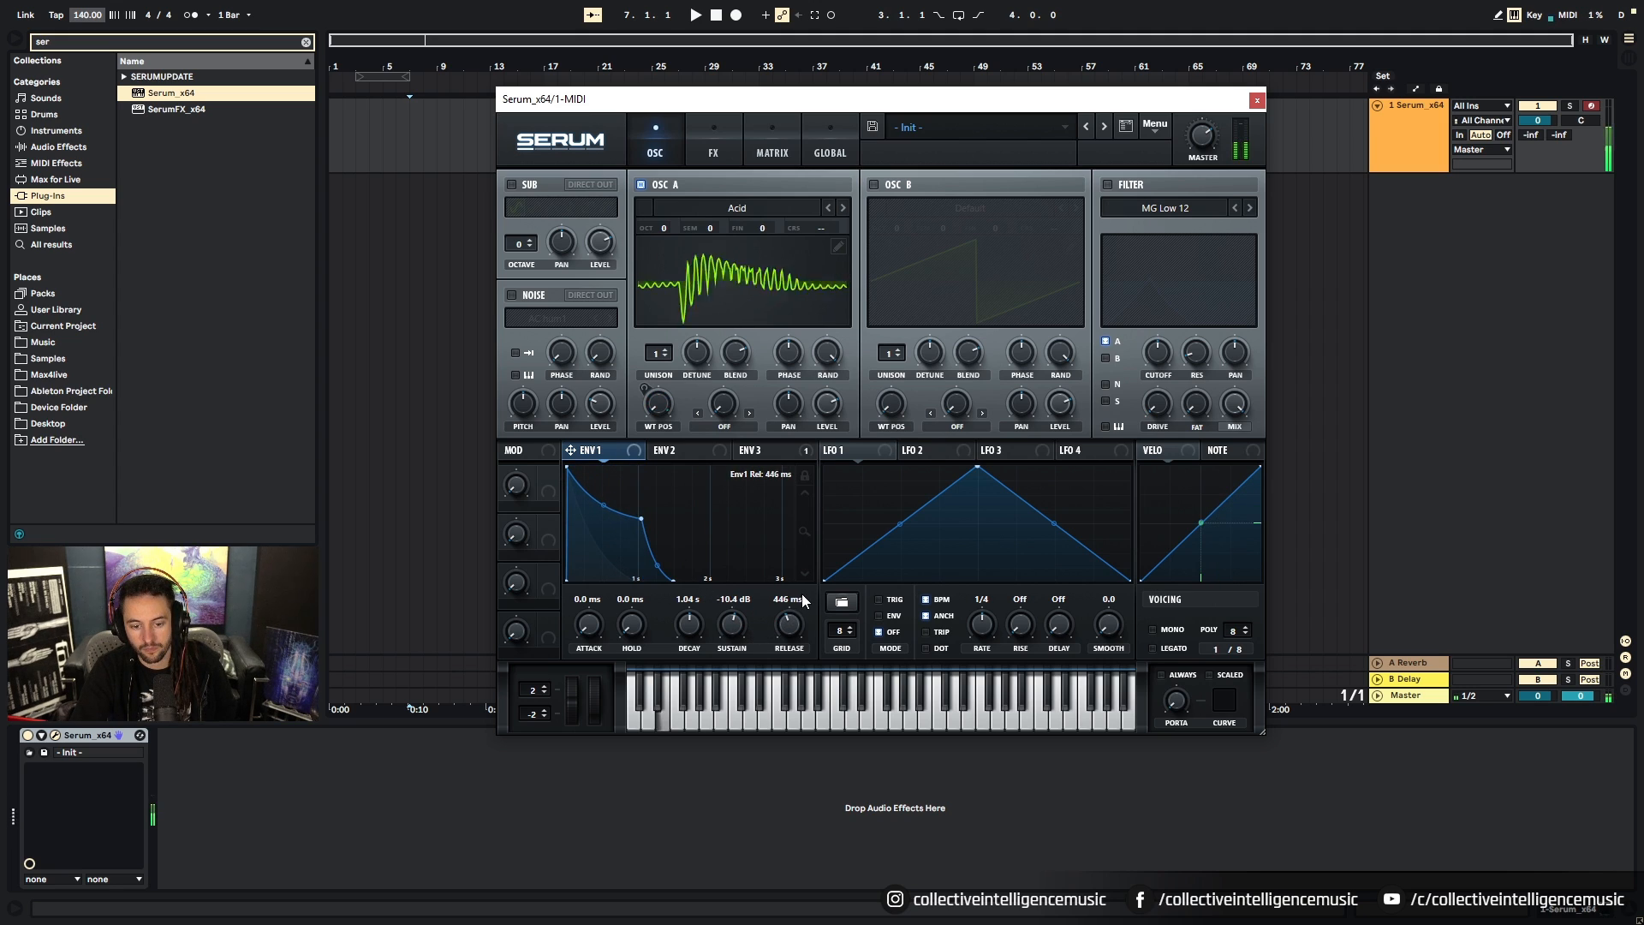
pyautogui.moveTo(690, 623); pyautogui.dragTo(684, 625)
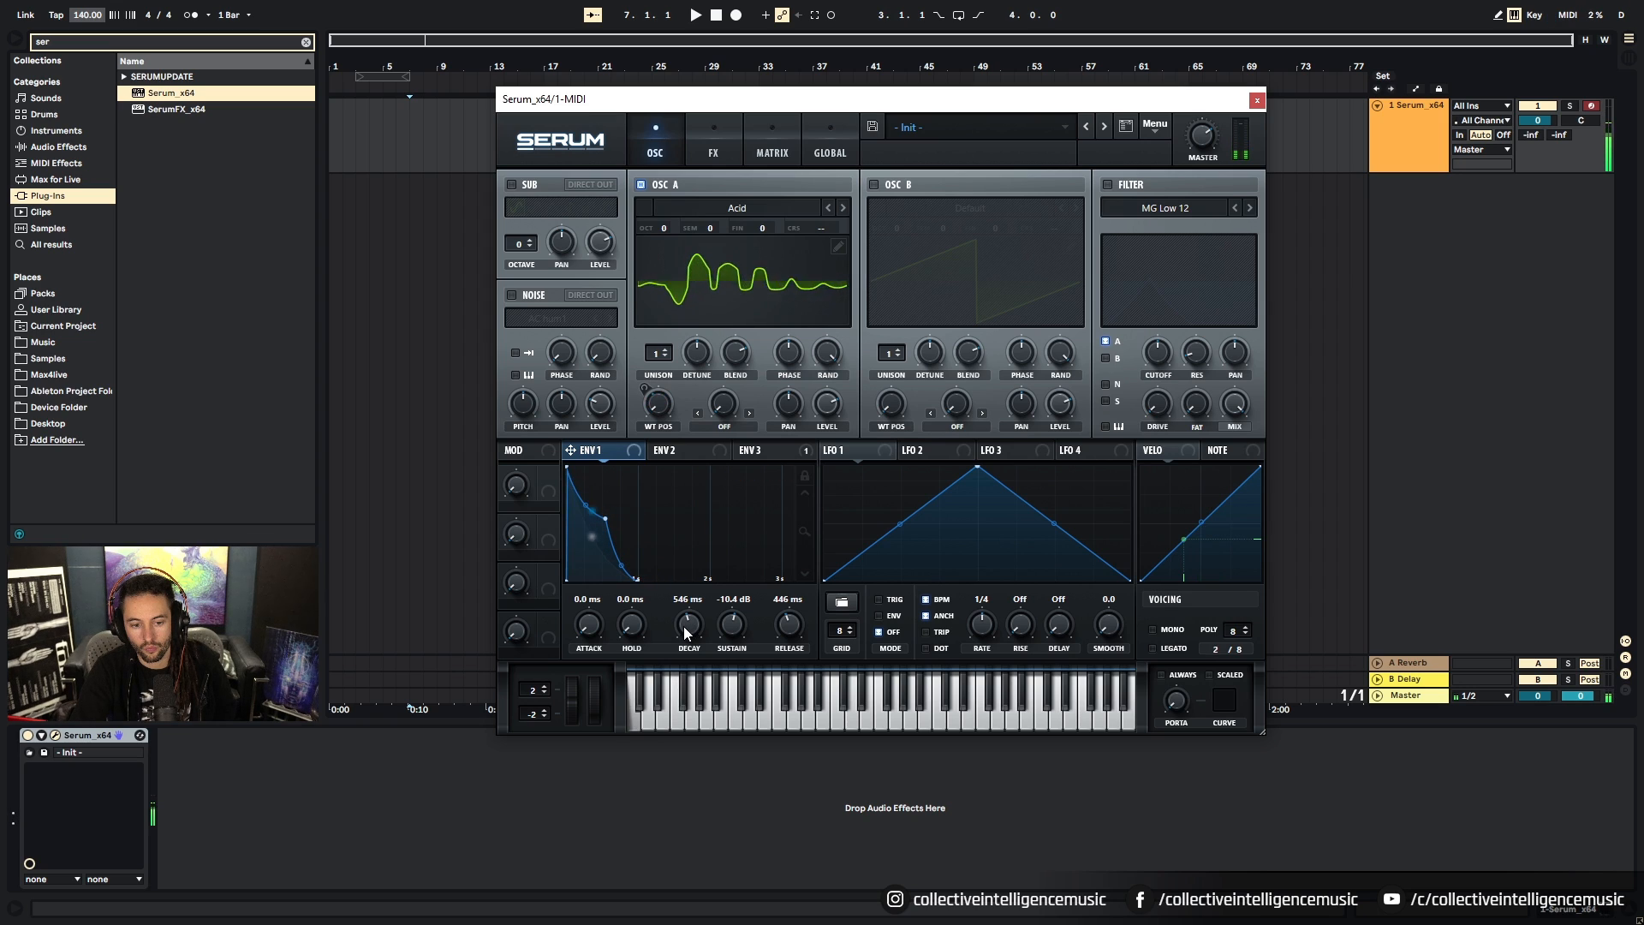
# Step: Enable the MG Low 12 filter and assign envelope 2 to its cutoff
pyautogui.click(675, 453)
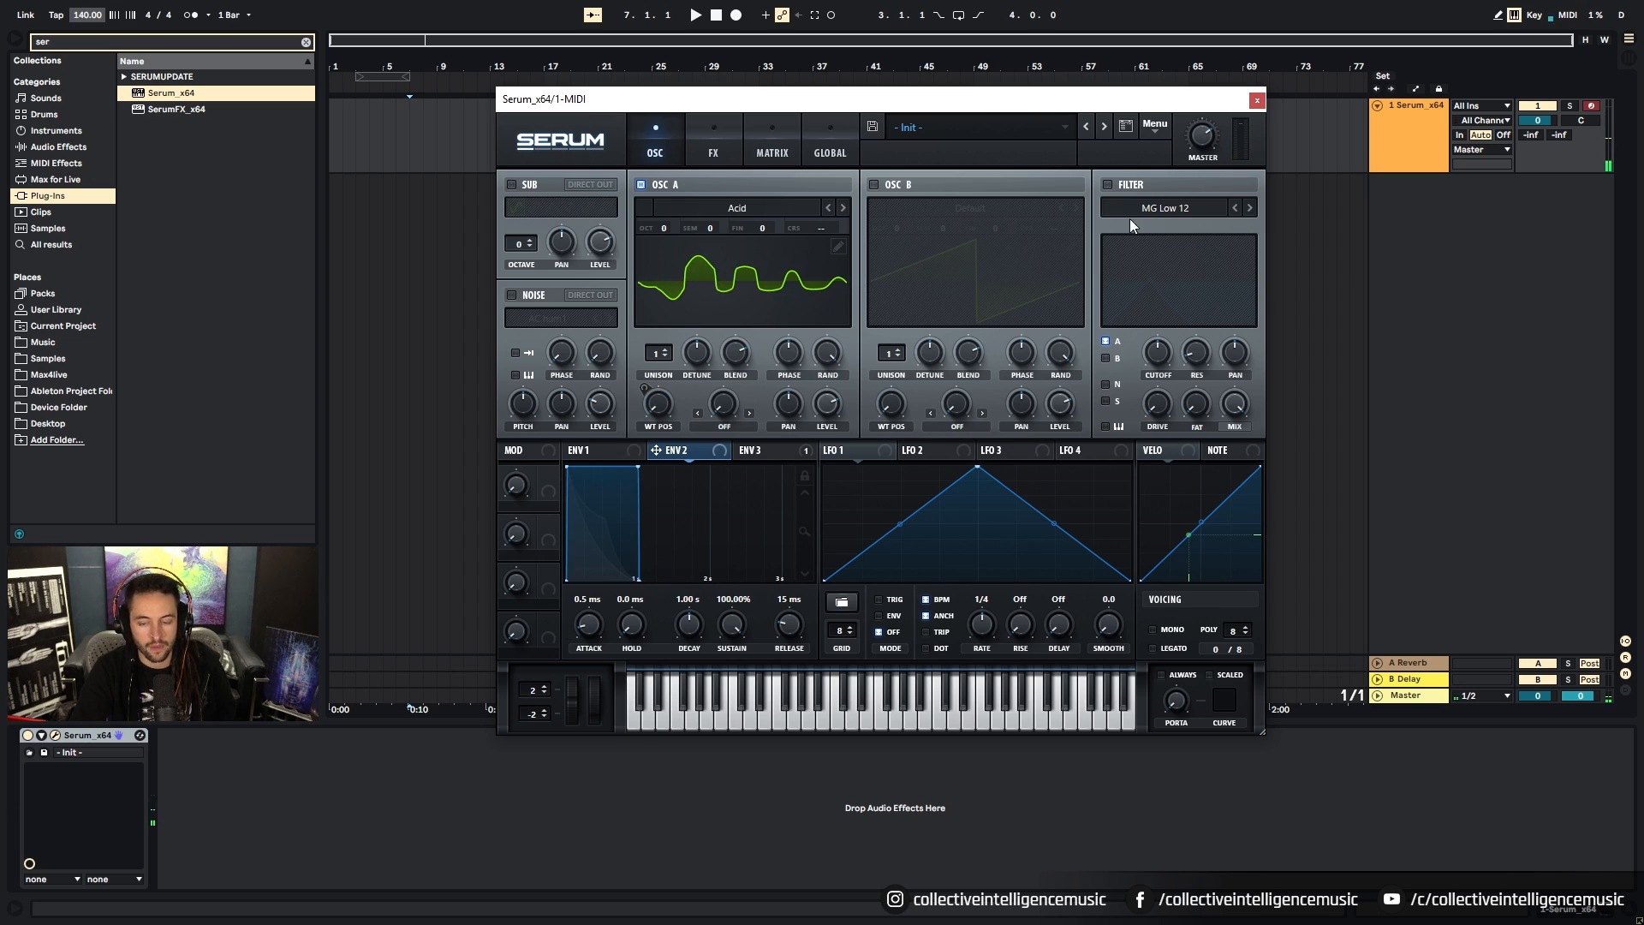
pyautogui.click(1108, 185)
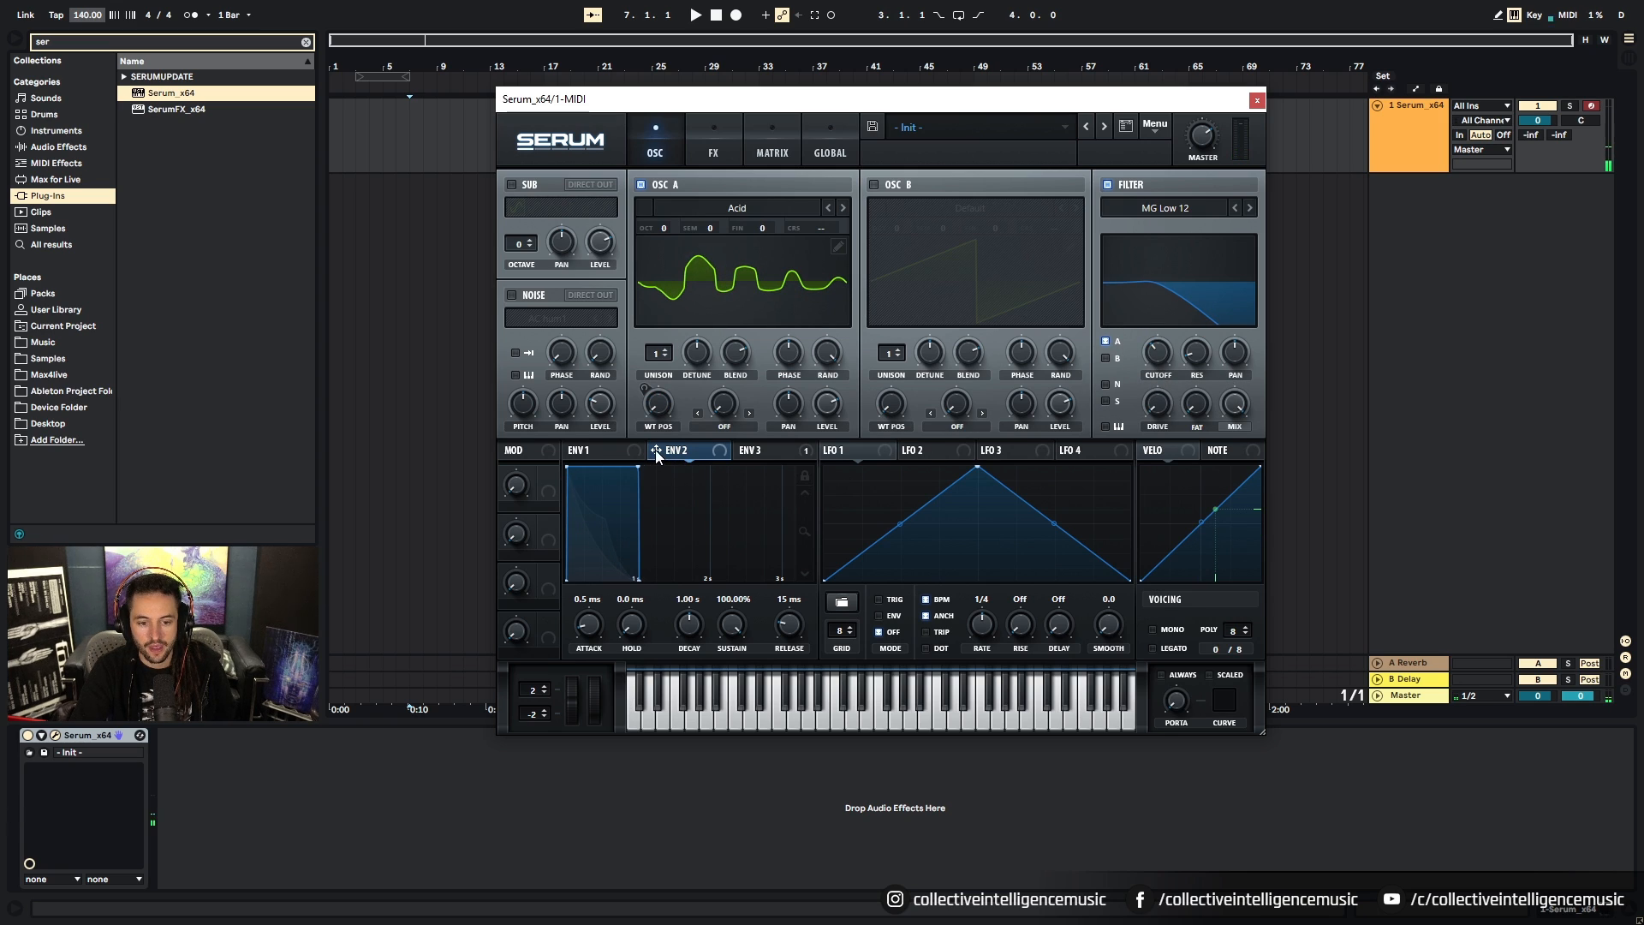
pyautogui.moveTo(1152, 356); pyautogui.dragTo(1152, 355)
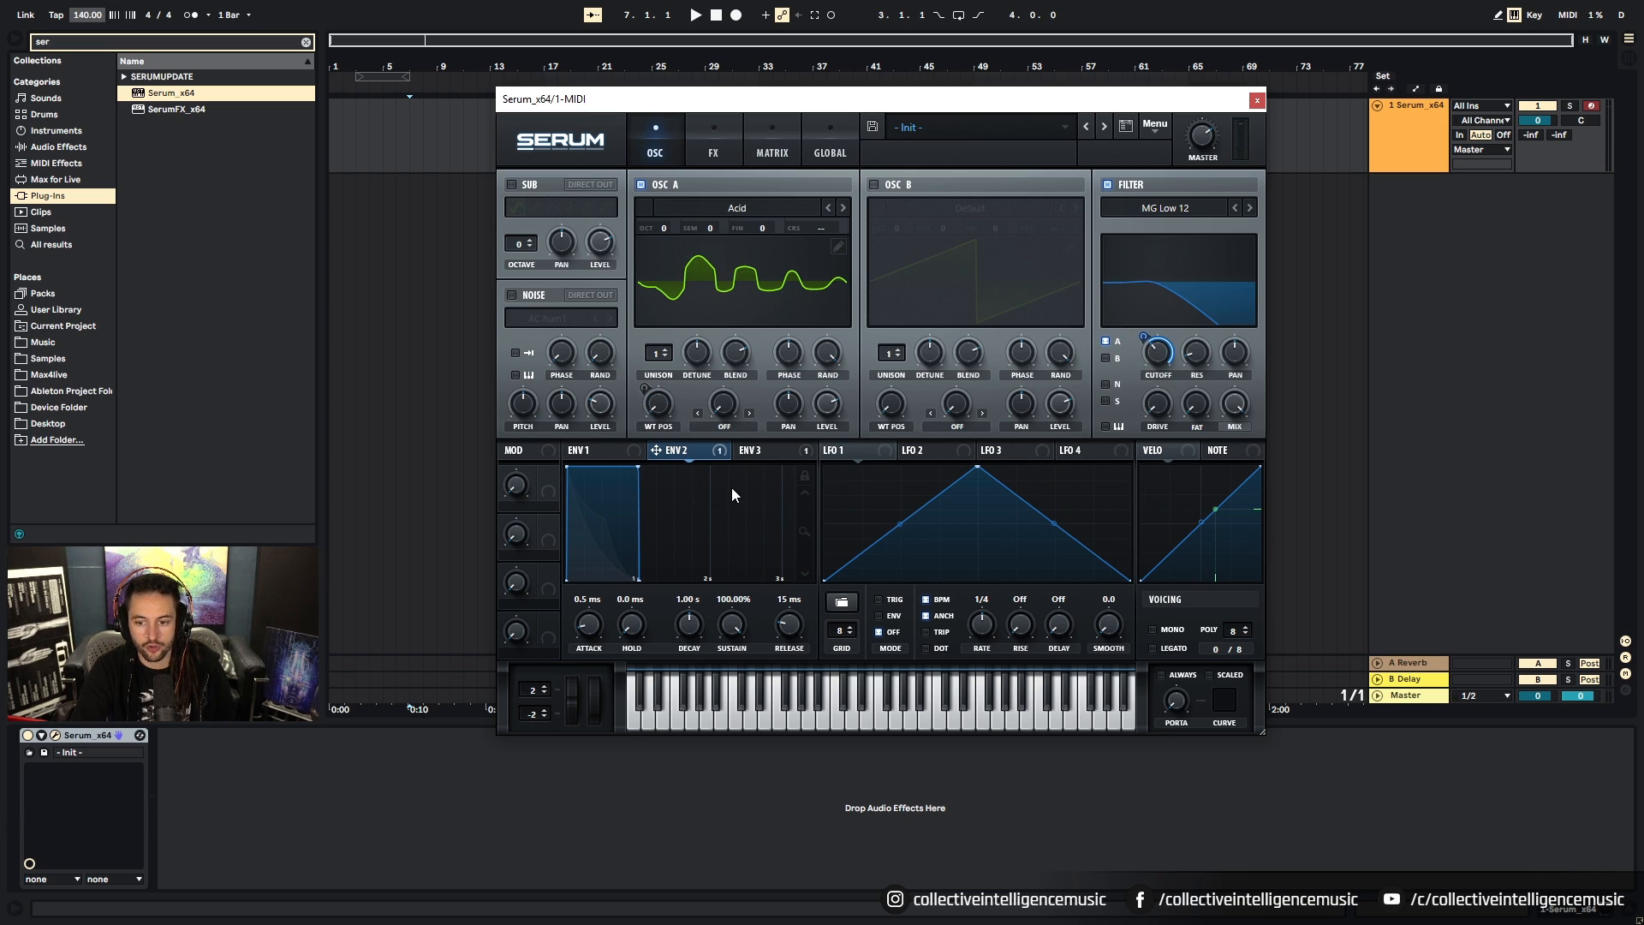
# Step: Raise the filter resonance and shape envelope 2 with 601 ms decay, 64.04% sustain and 181 ms release
pyautogui.moveTo(638, 469); pyautogui.dragTo(634, 579)
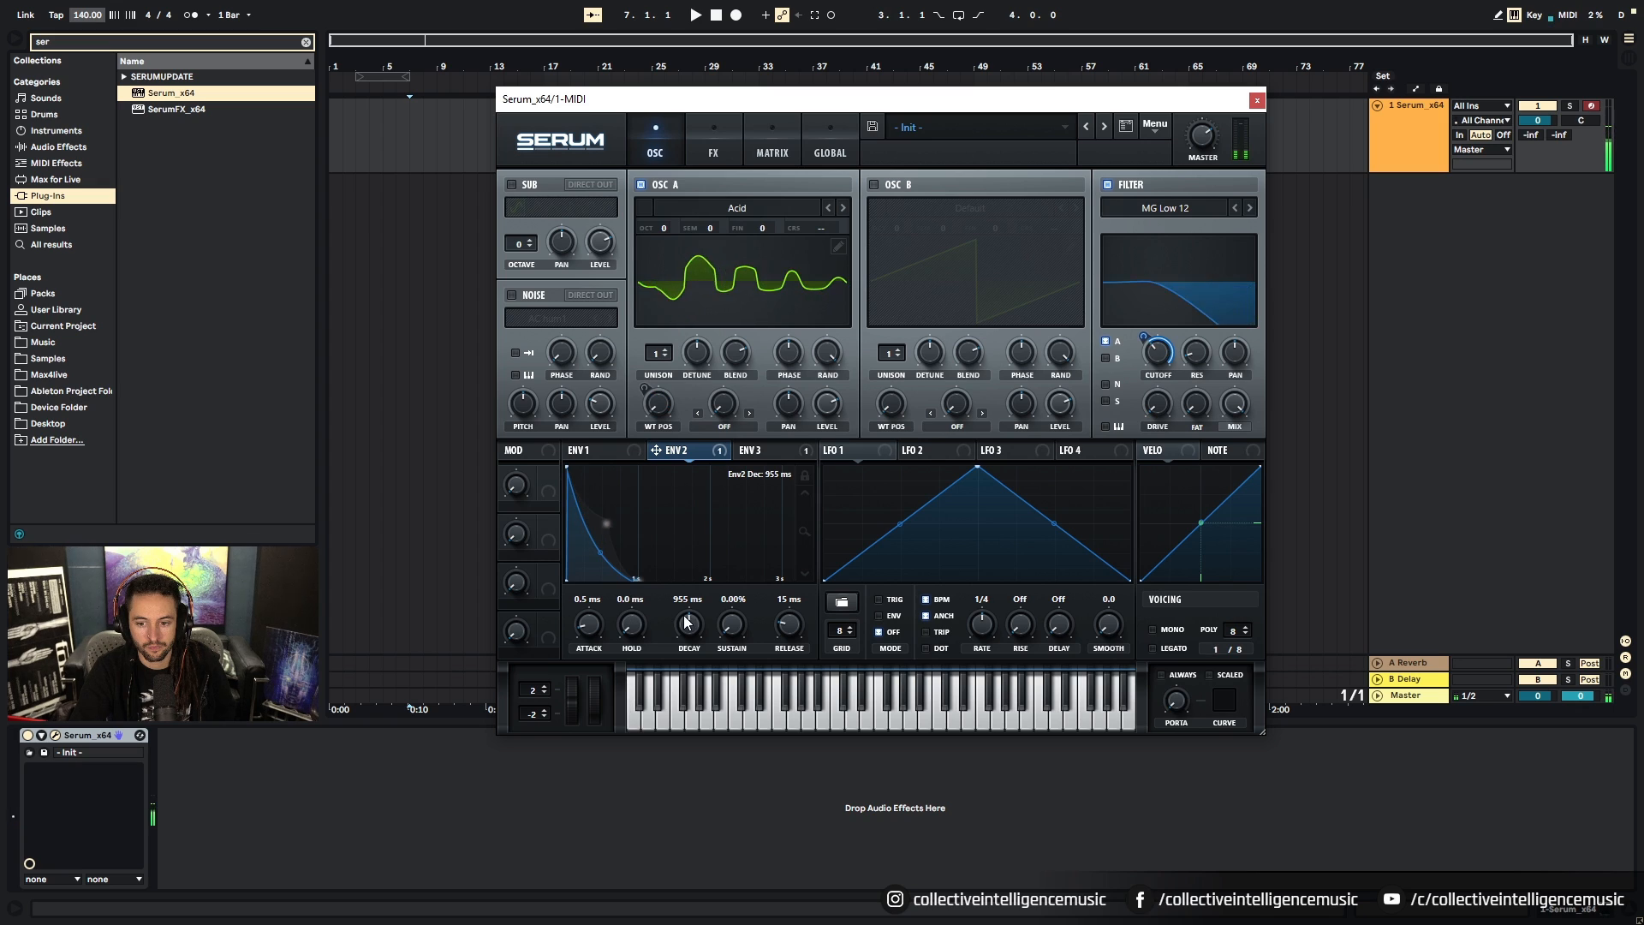
pyautogui.moveTo(1205, 340); pyautogui.dragTo(1235, 278)
pyautogui.moveTo(697, 625); pyautogui.dragTo(789, 623)
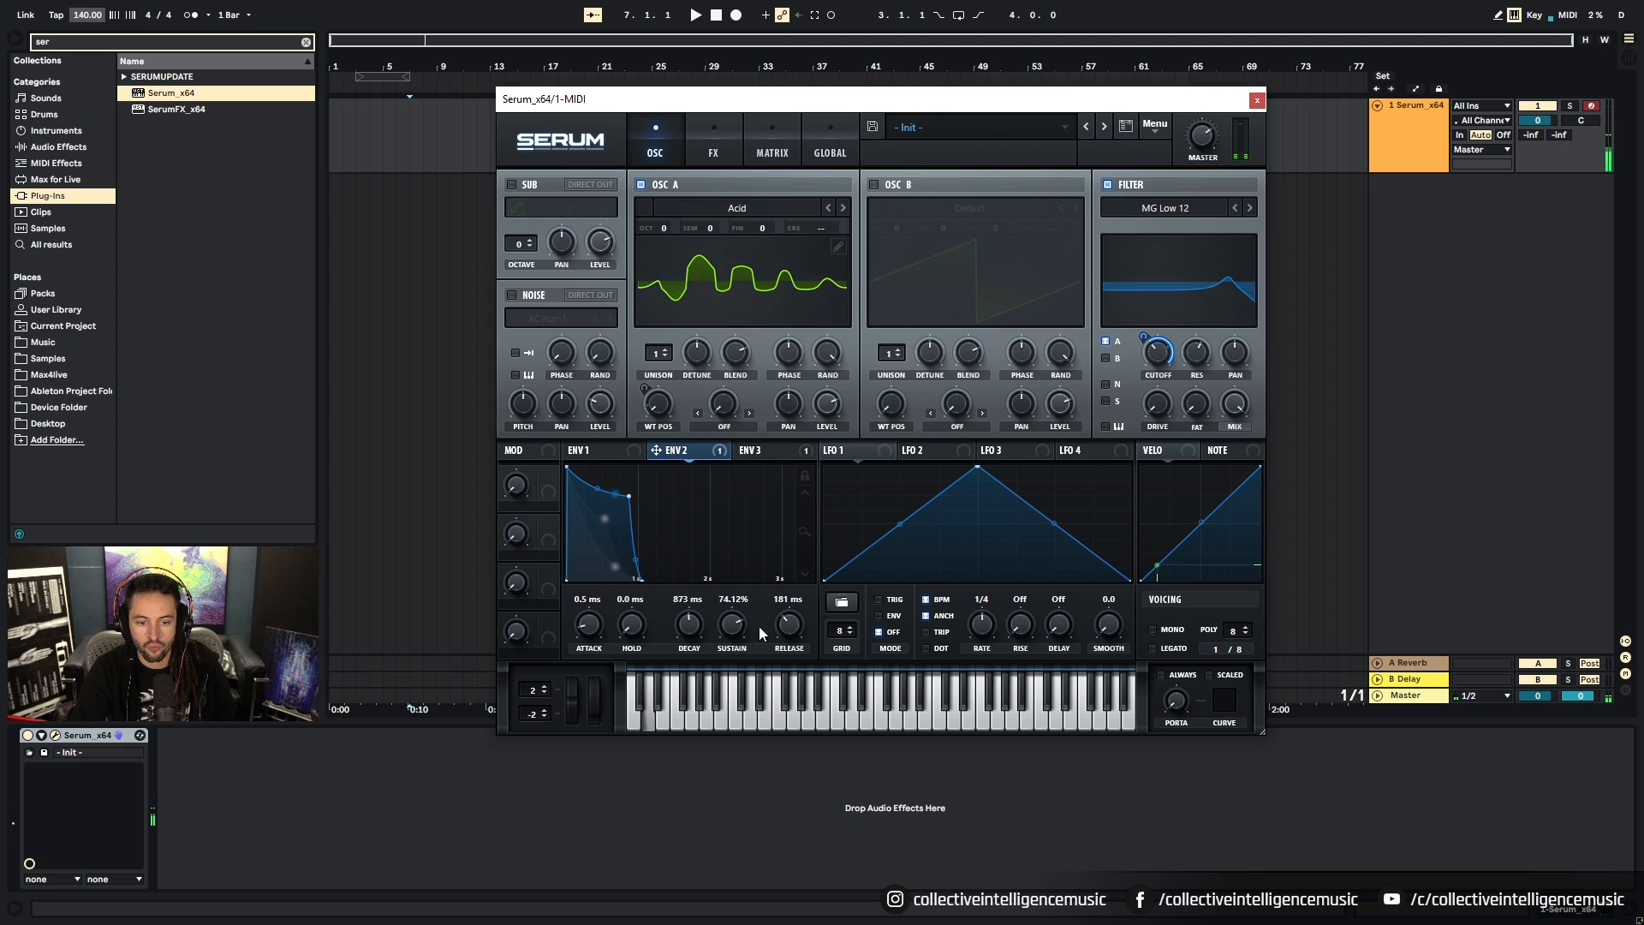
pyautogui.moveTo(691, 618); pyautogui.dragTo(727, 645)
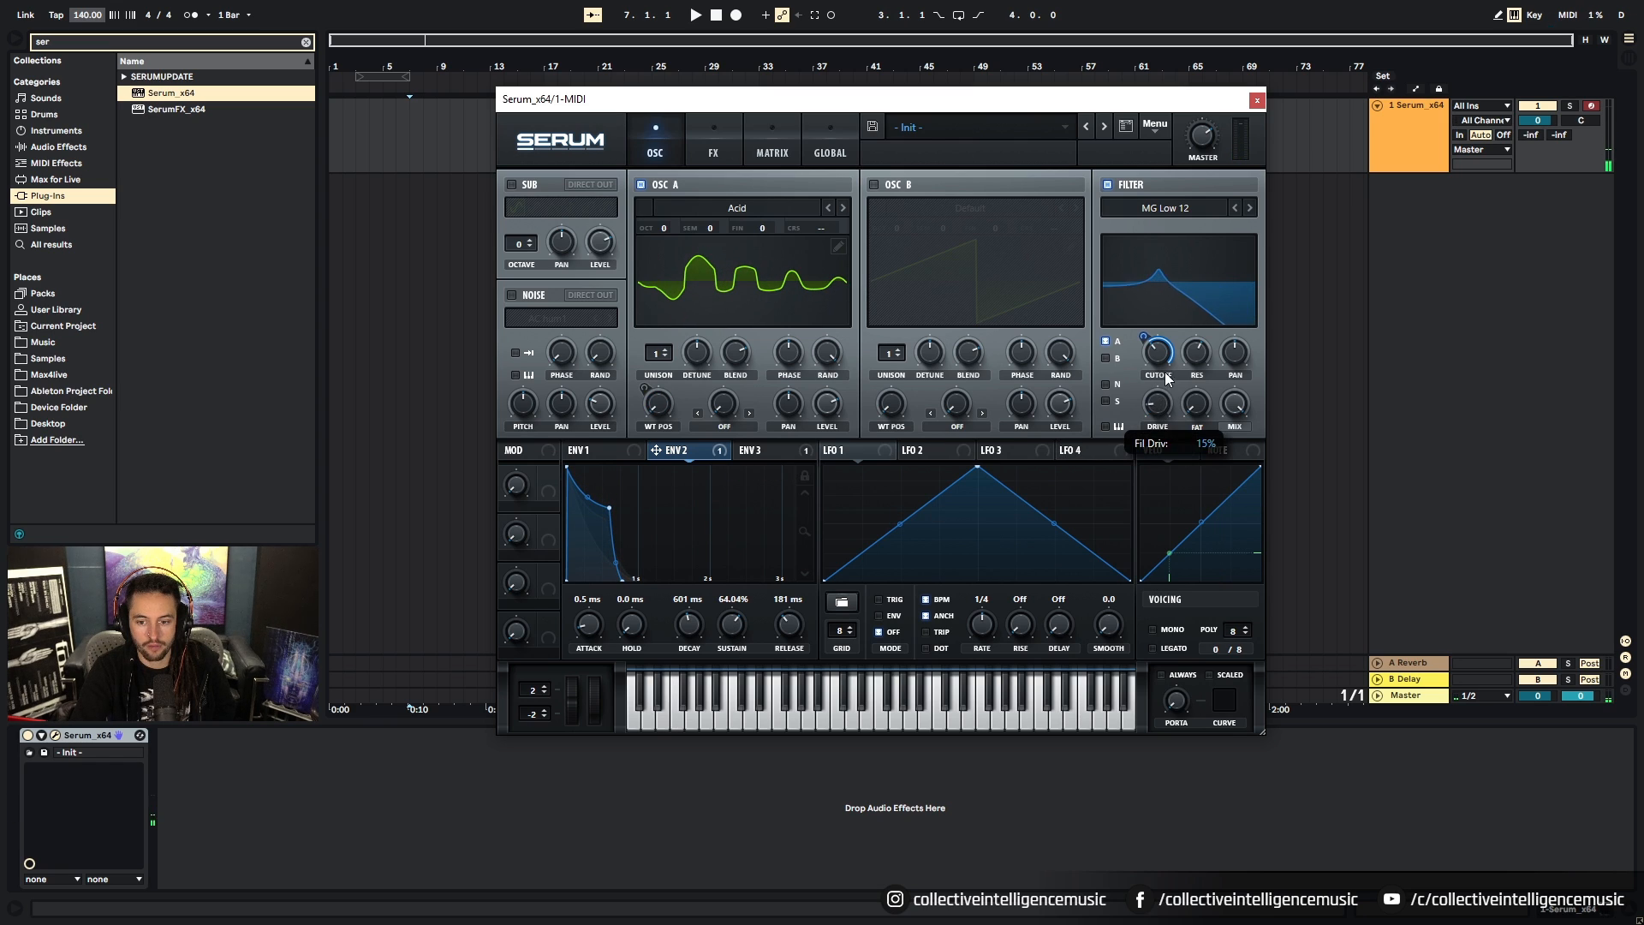
# Step: Adjust the filter drive and assign envelope 2 to both the filter resonance and drive
pyautogui.moveTo(1161, 407); pyautogui.dragTo(1163, 409)
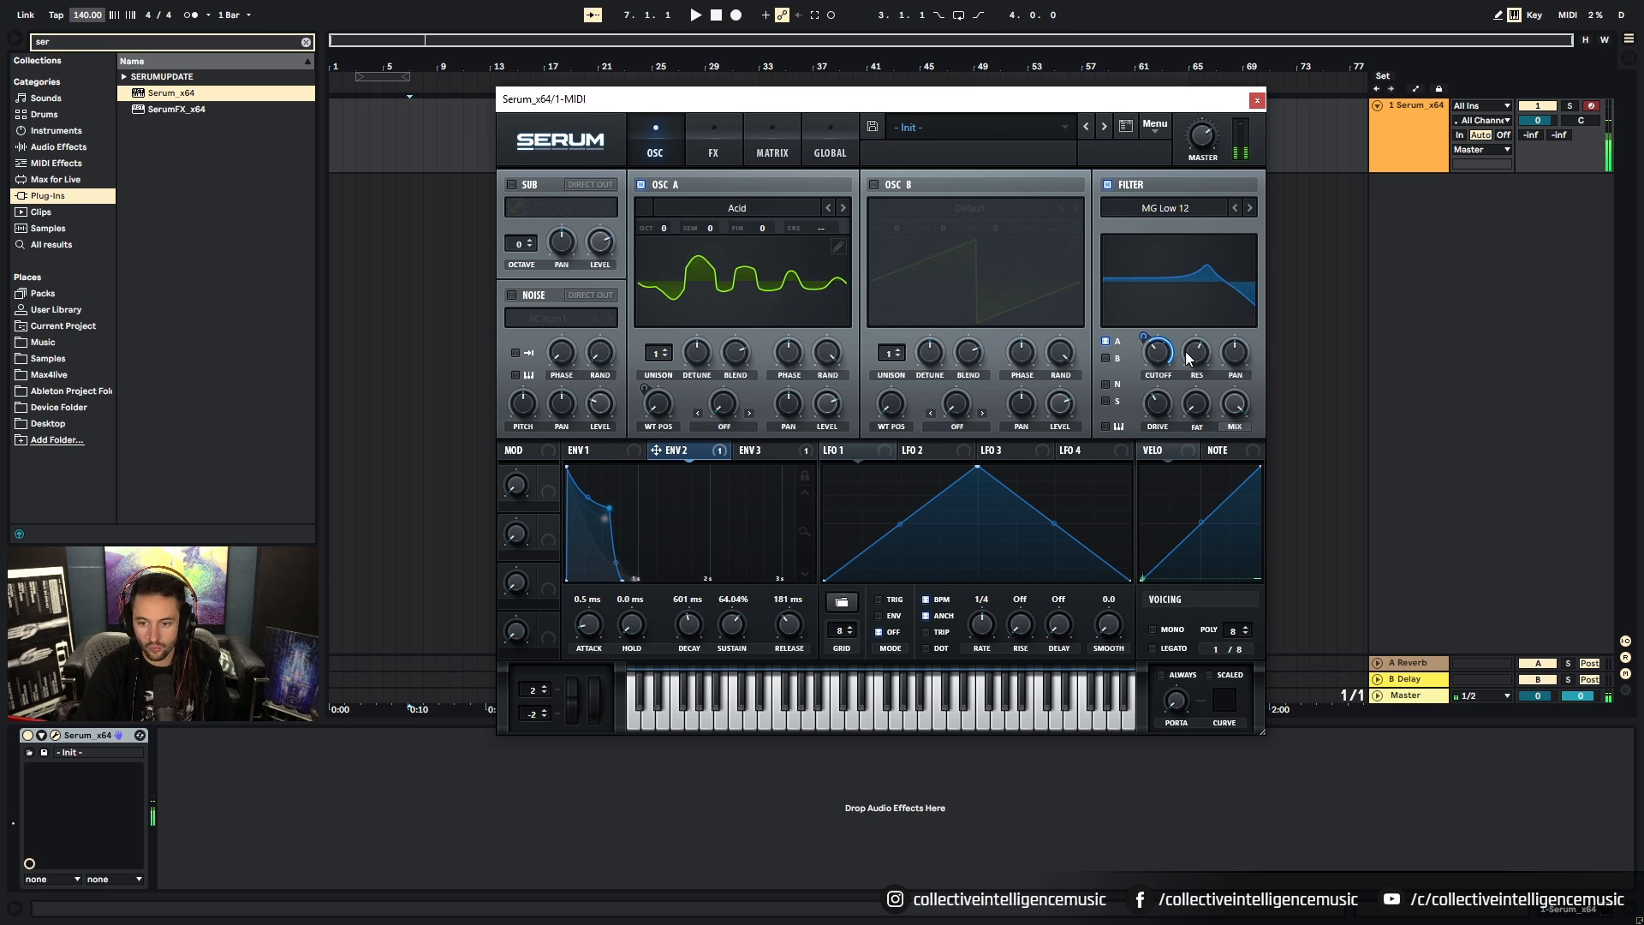
pyautogui.moveTo(1060, 428); pyautogui.dragTo(1188, 351)
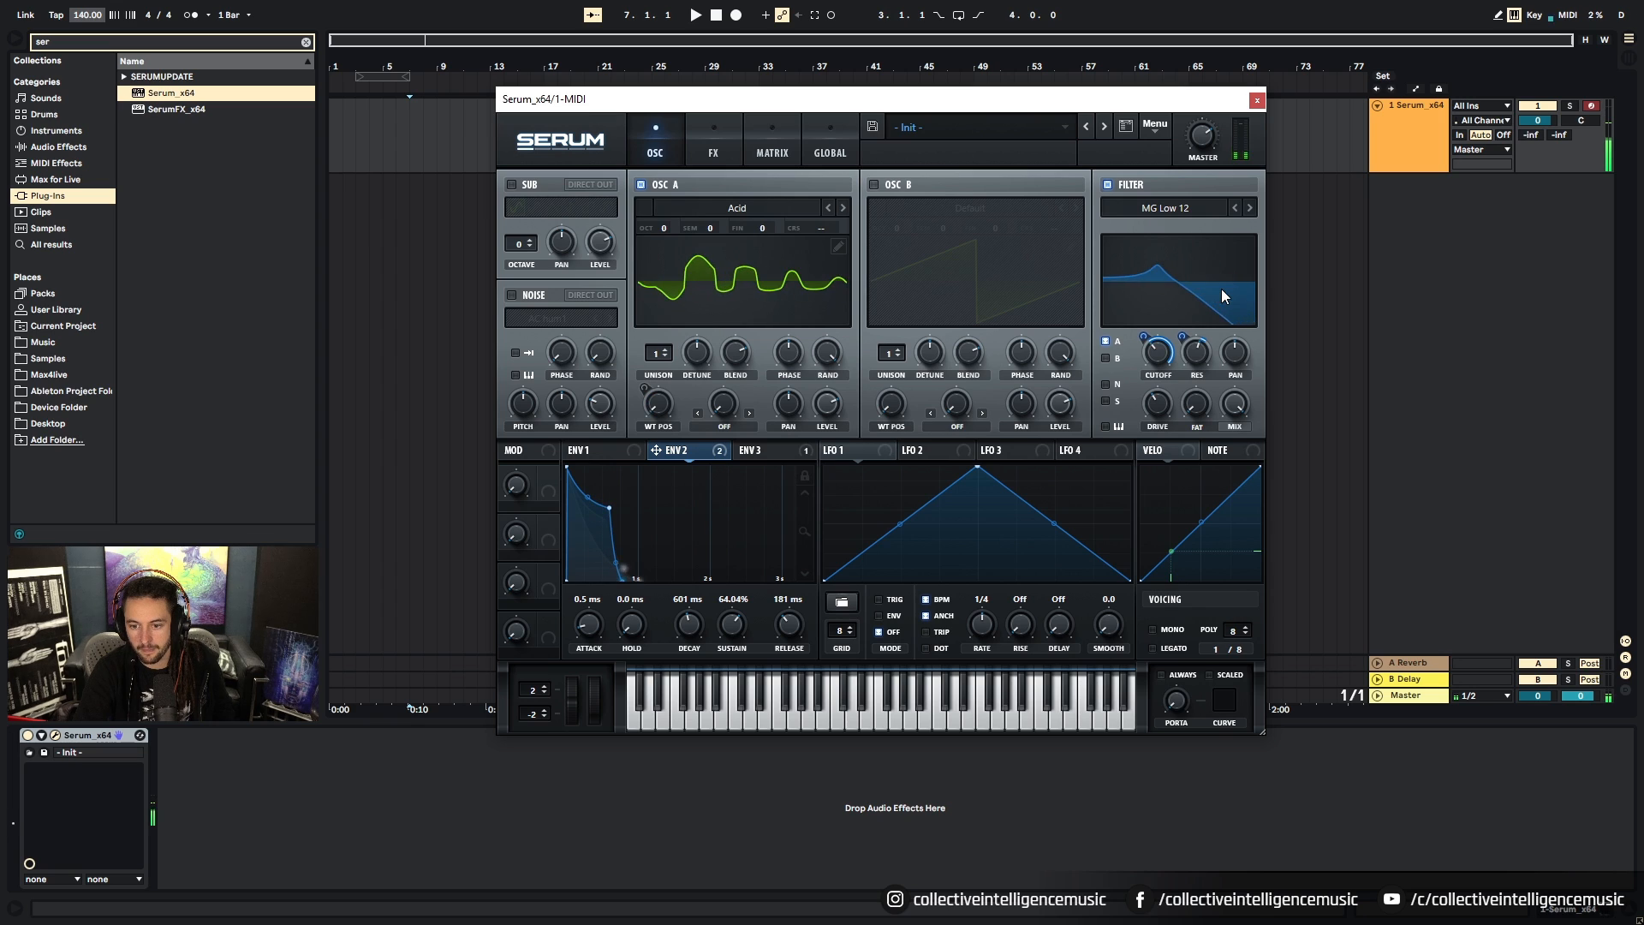
pyautogui.moveTo(656, 450); pyautogui.dragTo(1152, 403)
pyautogui.moveTo(1143, 389); pyautogui.dragTo(1140, 422)
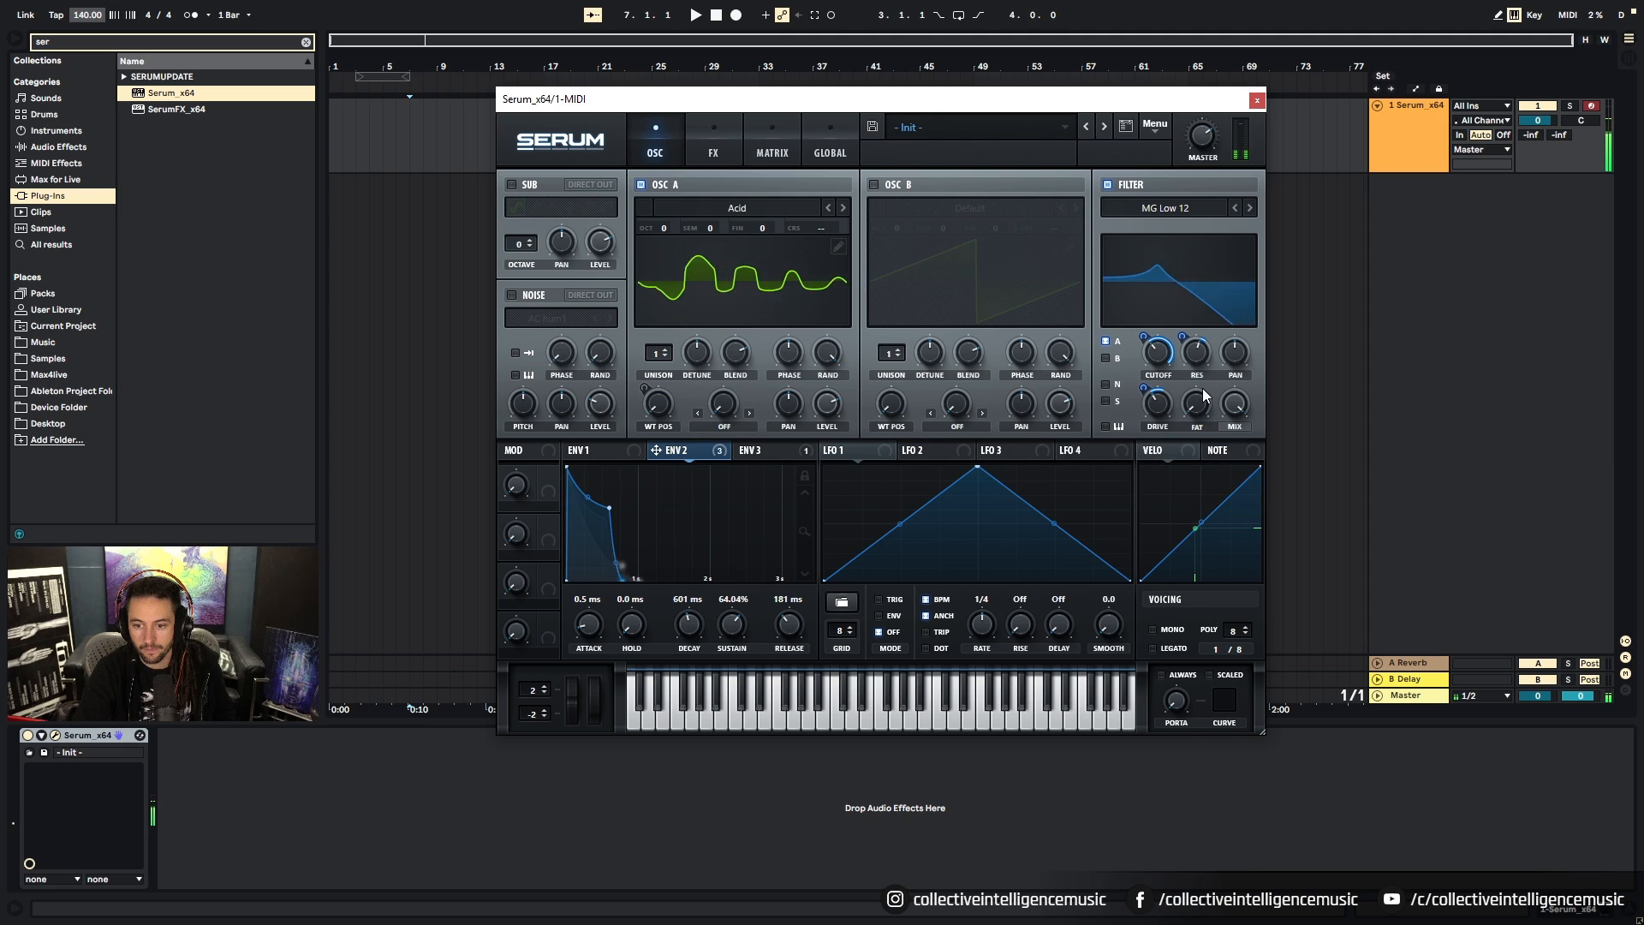
# Step: Enable the Distortion effect and set its type to Diode 1
pyautogui.click(701, 126)
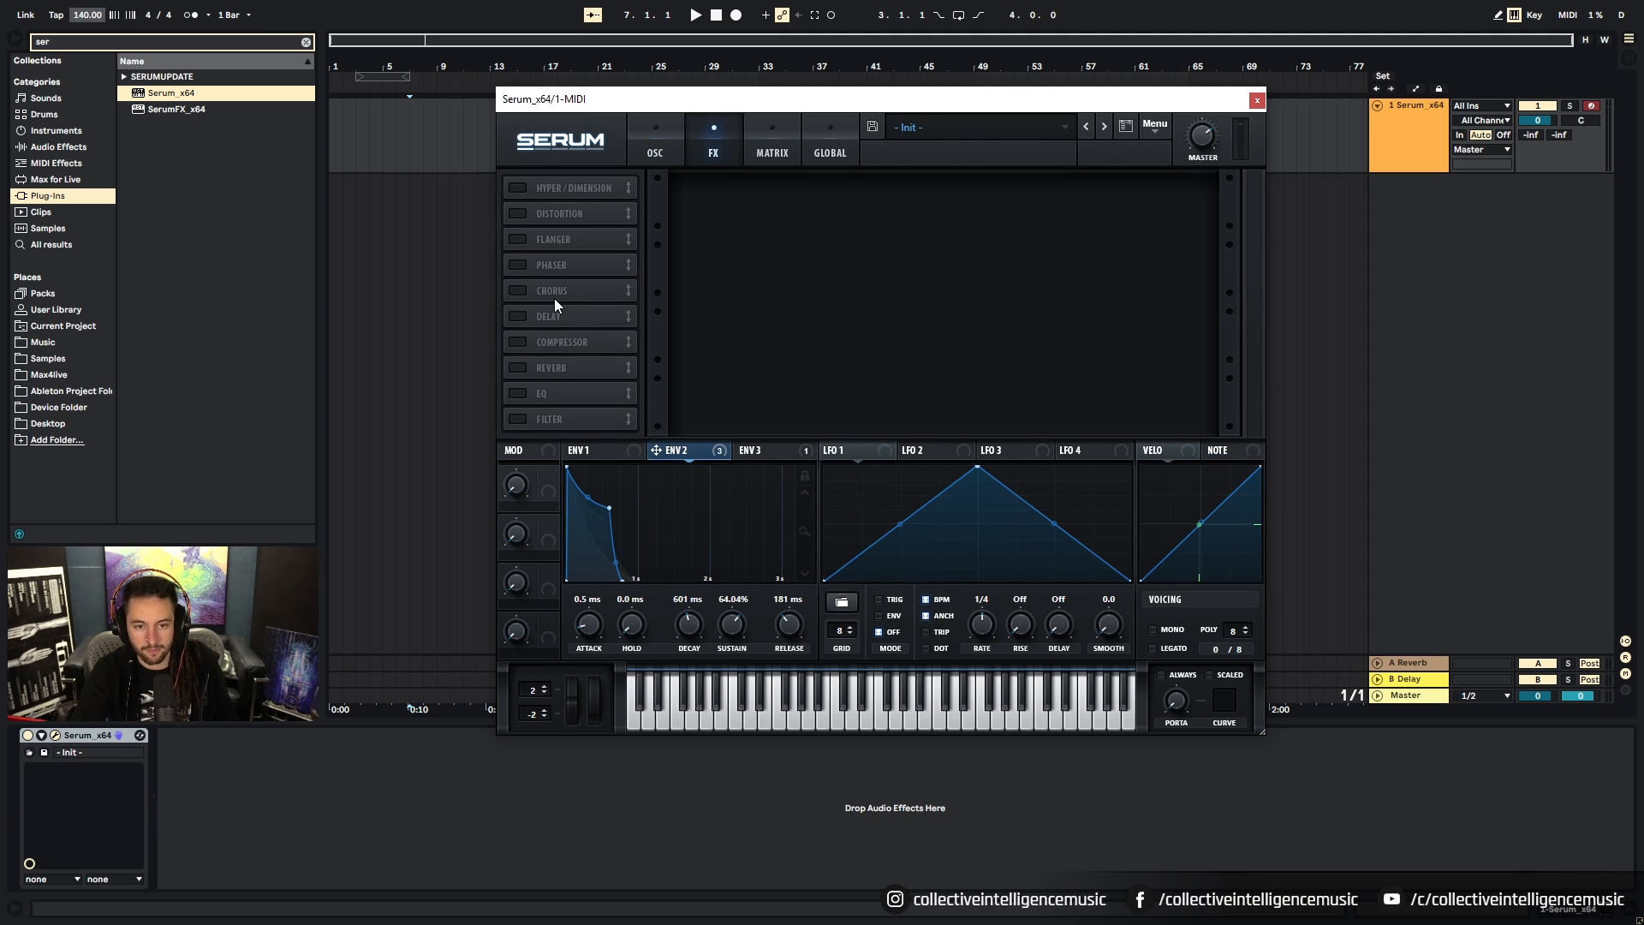
pyautogui.click(518, 213)
pyautogui.click(784, 203)
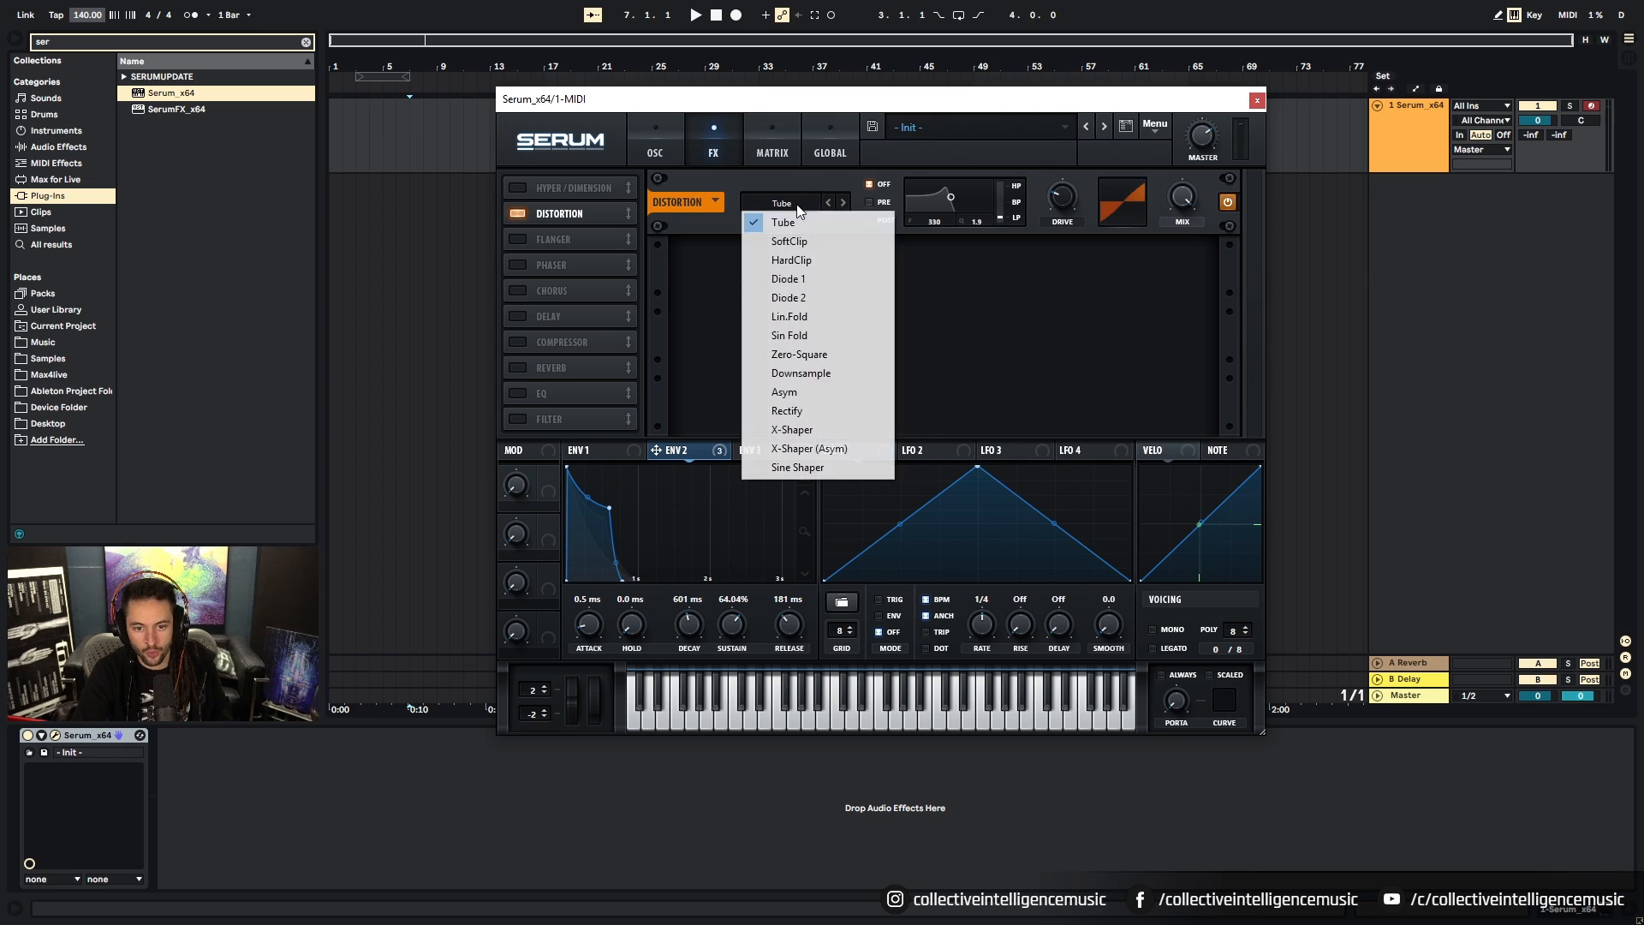
pyautogui.click(786, 279)
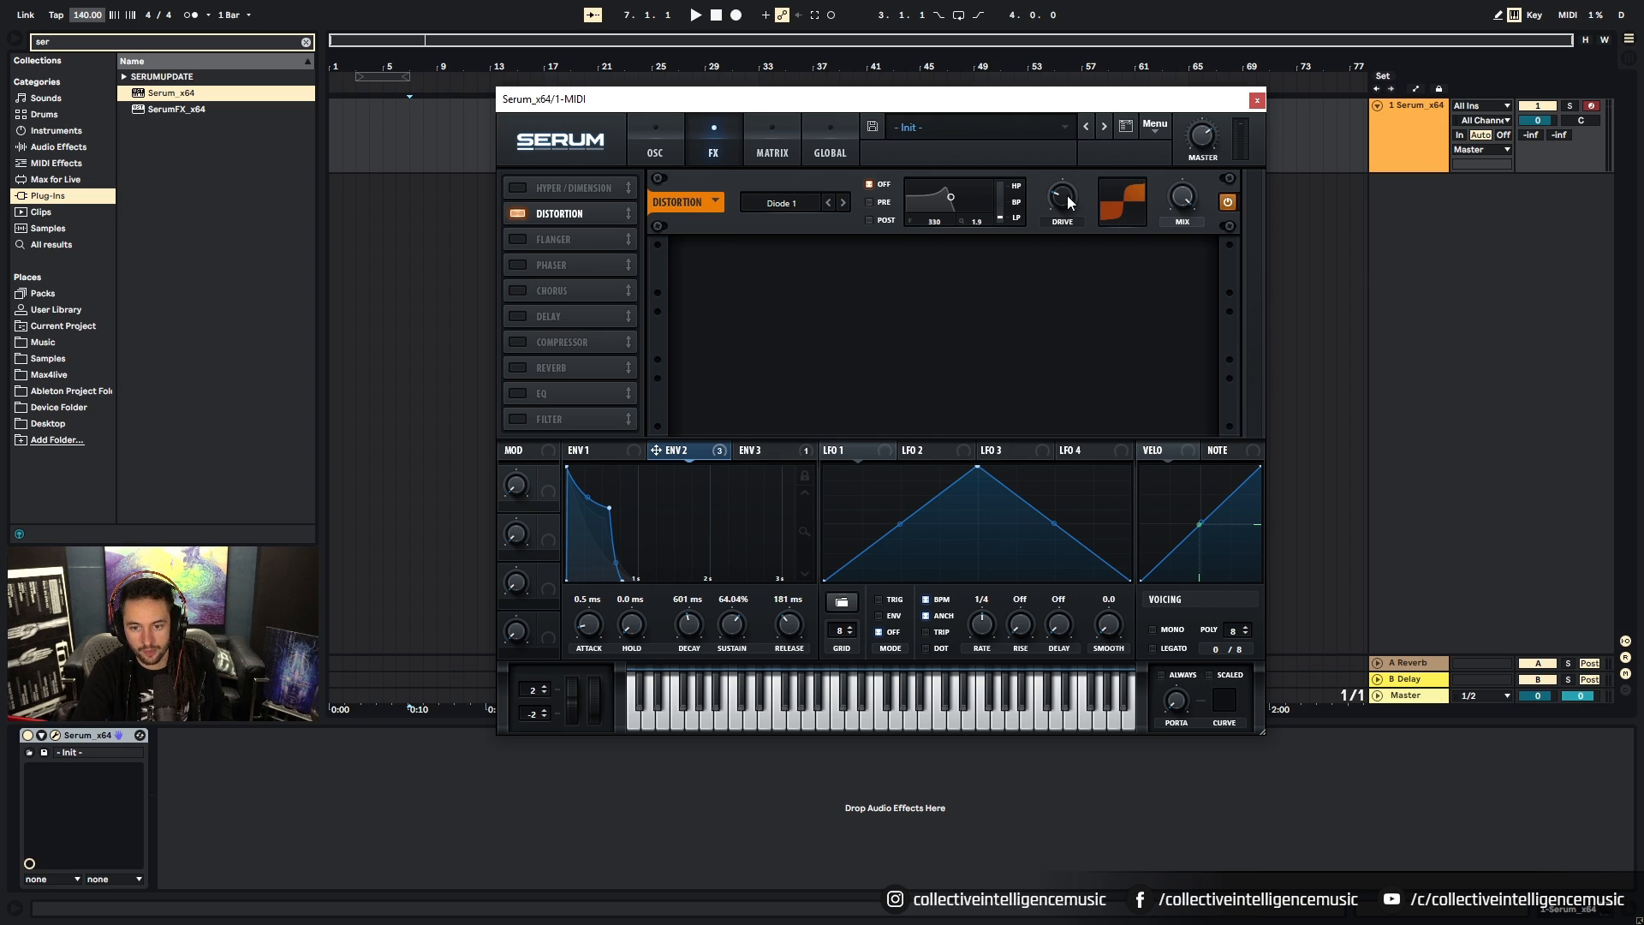
# Step: Shape LFO 1 as a curved falling ramp in ENV mode at 1/8 rate and assign it to the distortion drive
pyautogui.moveTo(978, 467); pyautogui.dragTo(792, 382)
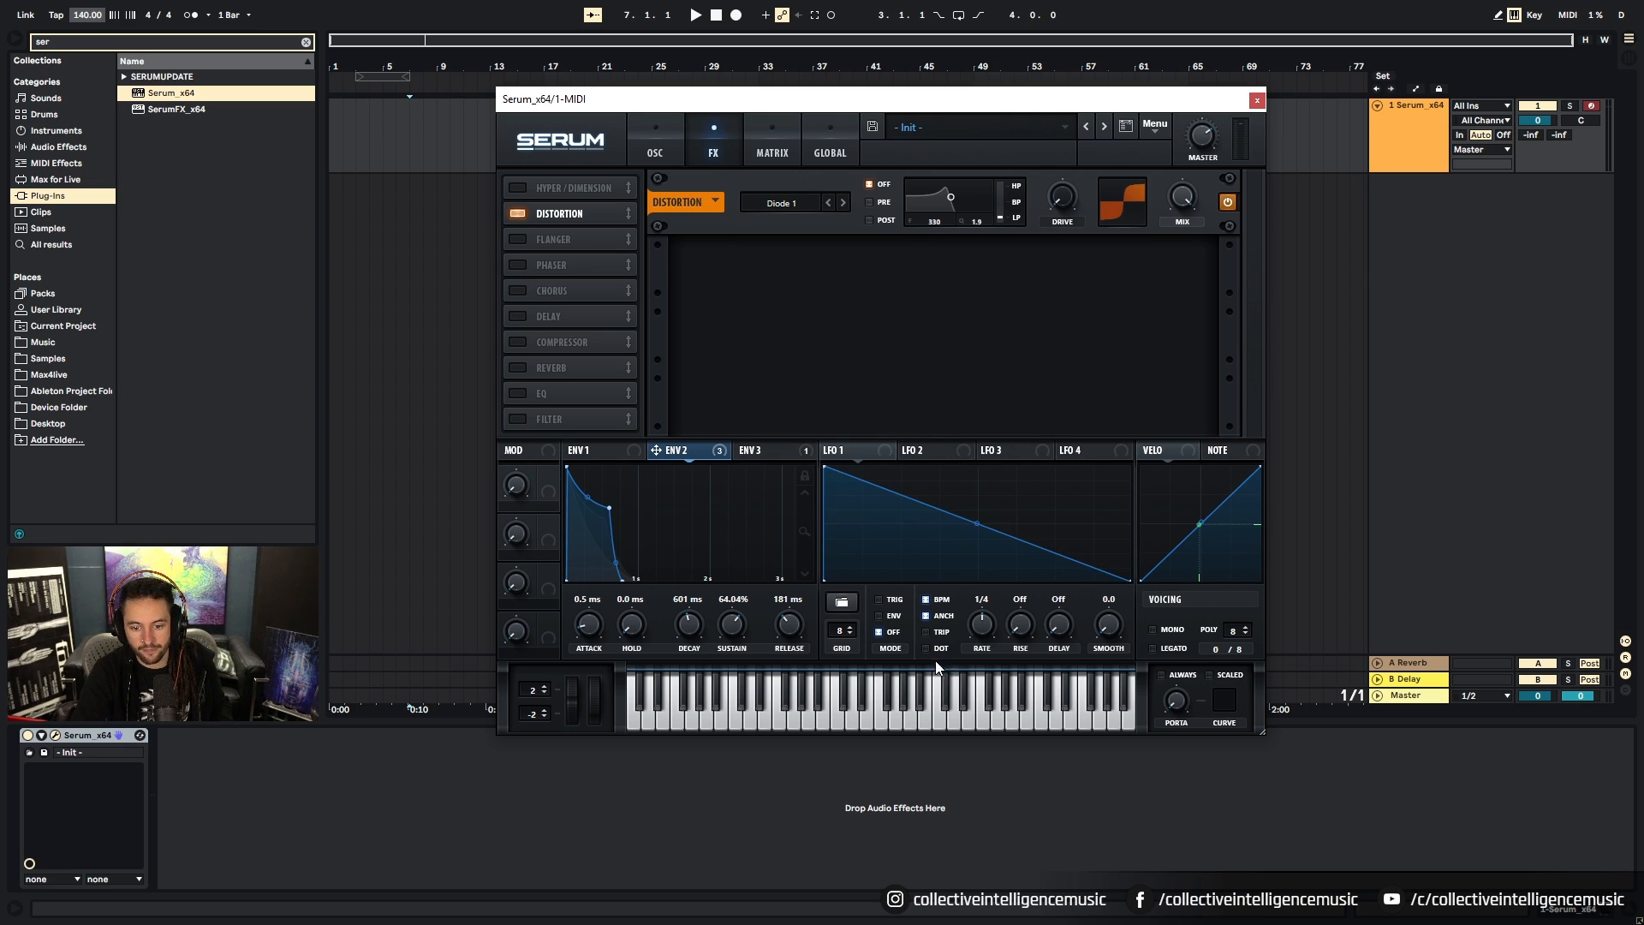
pyautogui.click(885, 616)
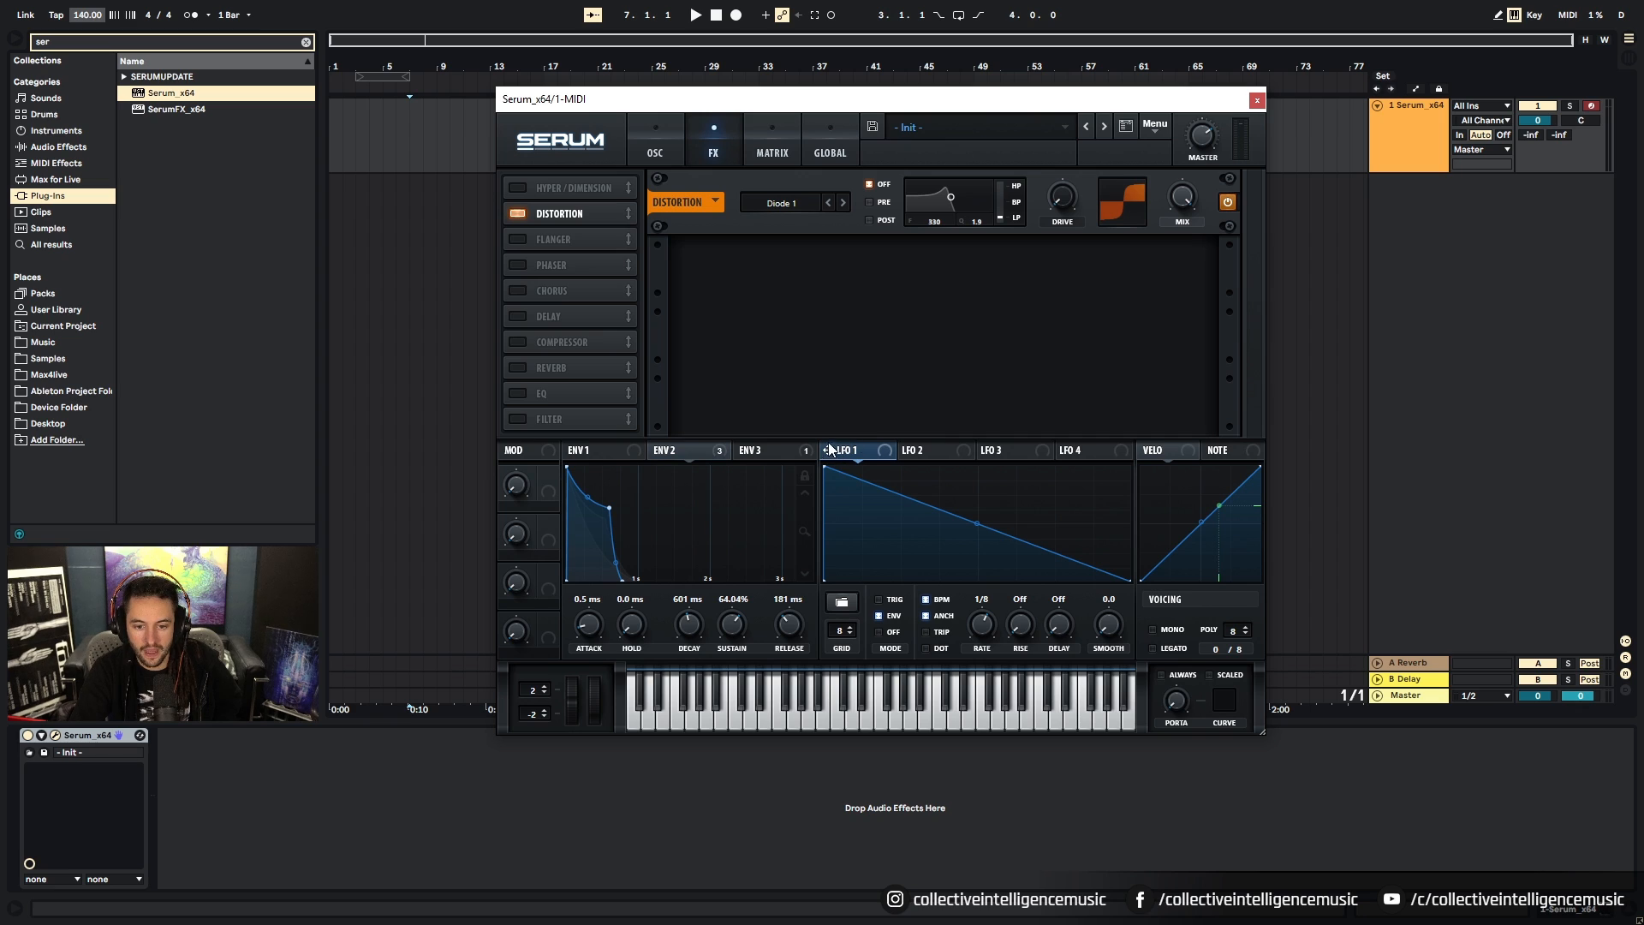
pyautogui.moveTo(829, 448); pyautogui.dragTo(1062, 198)
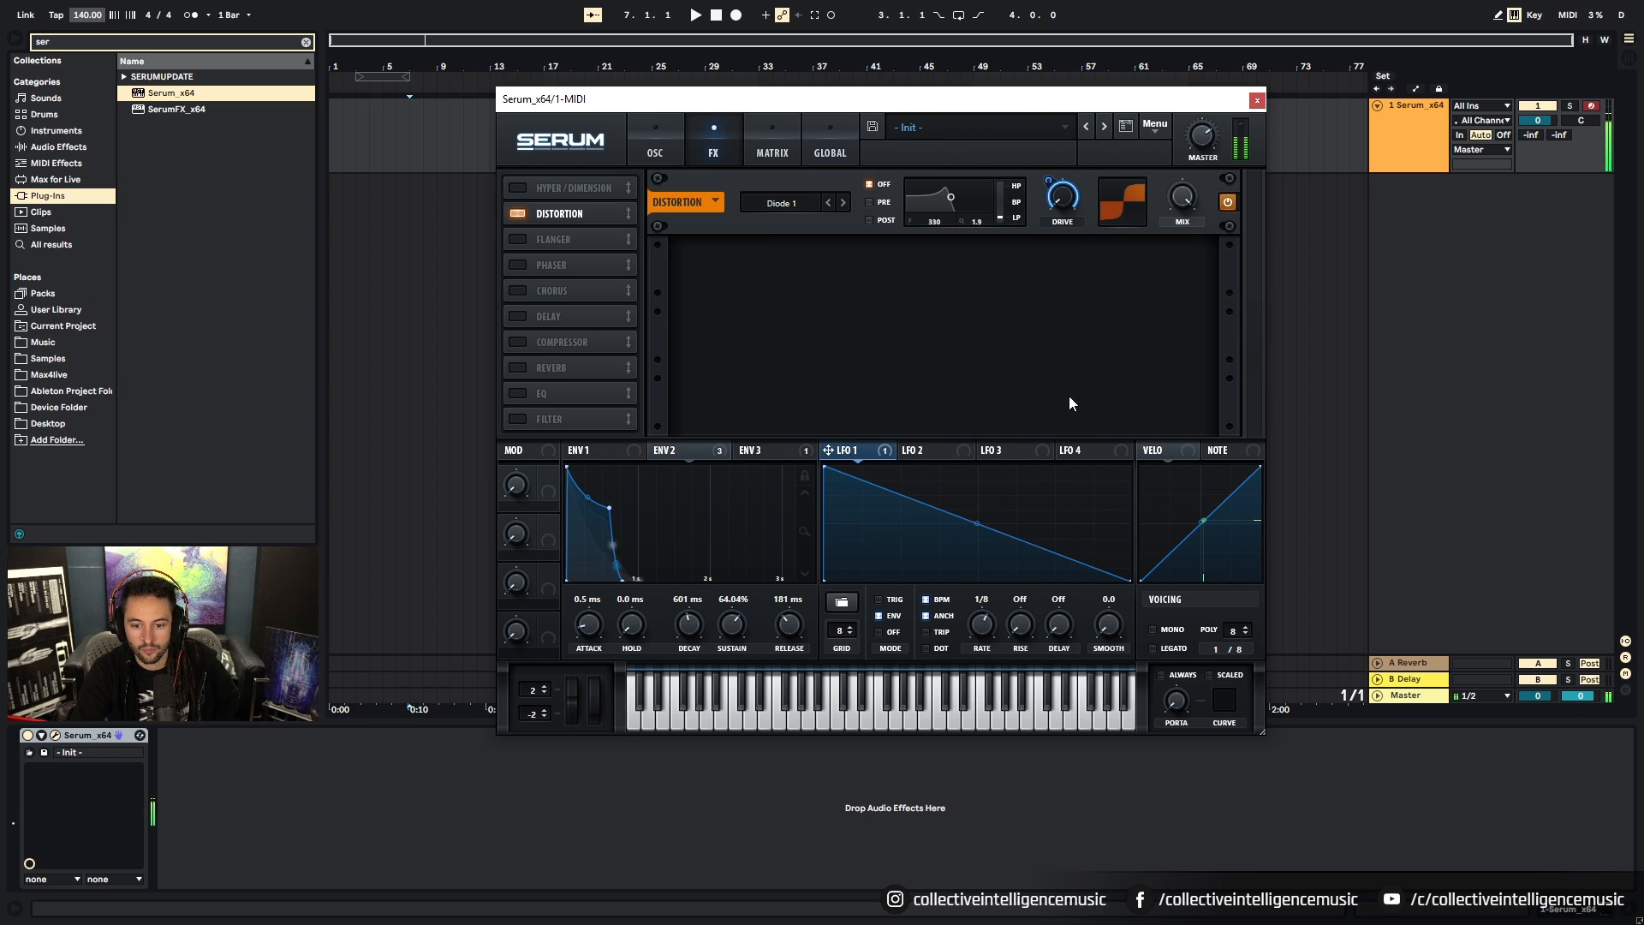
pyautogui.moveTo(974, 521); pyautogui.dragTo(972, 547)
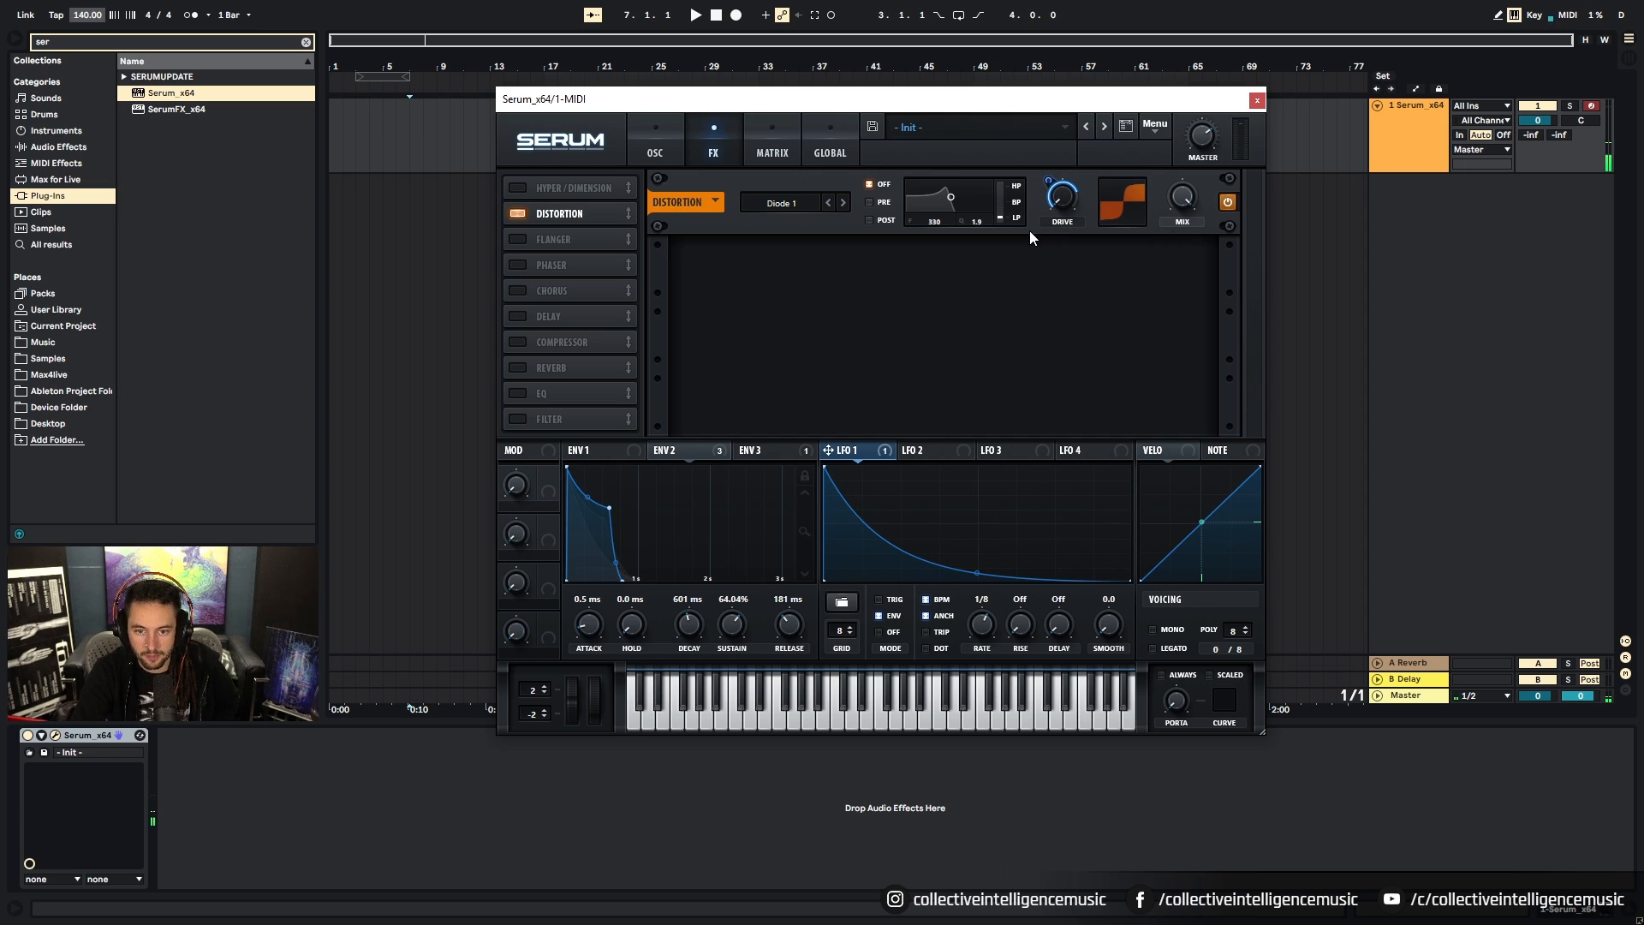
# Step: Set the distortion filter to a pre high-pass at 61 and adjust the LFO 1 modulation of the drive
pyautogui.click(870, 202)
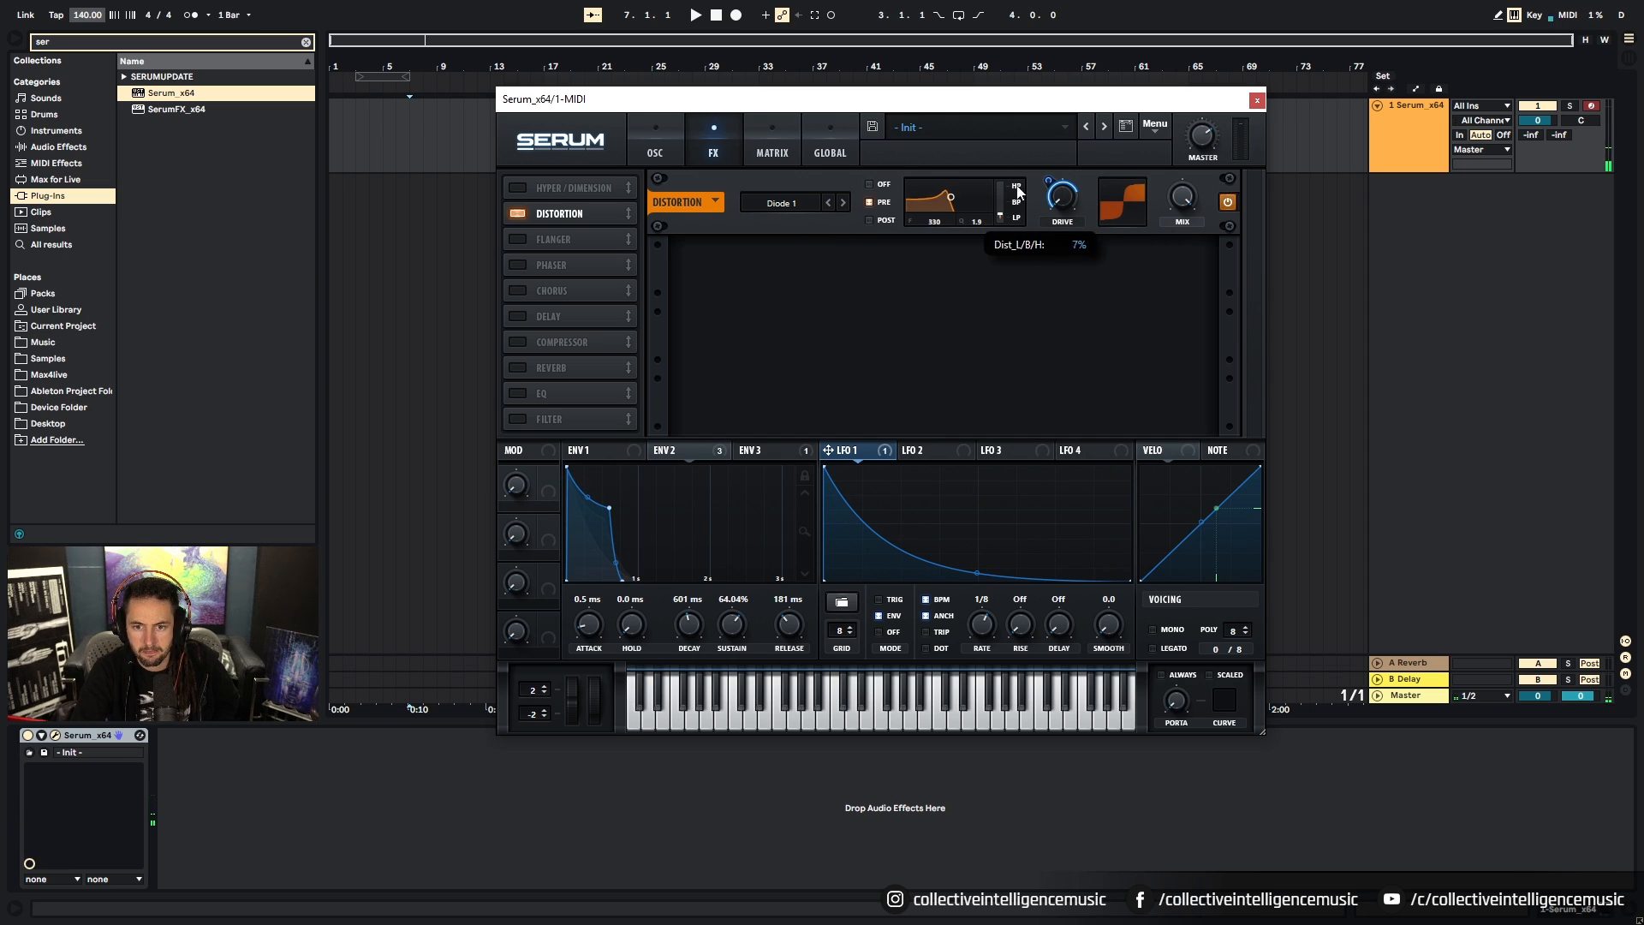
pyautogui.moveTo(1017, 186); pyautogui.dragTo(934, 211)
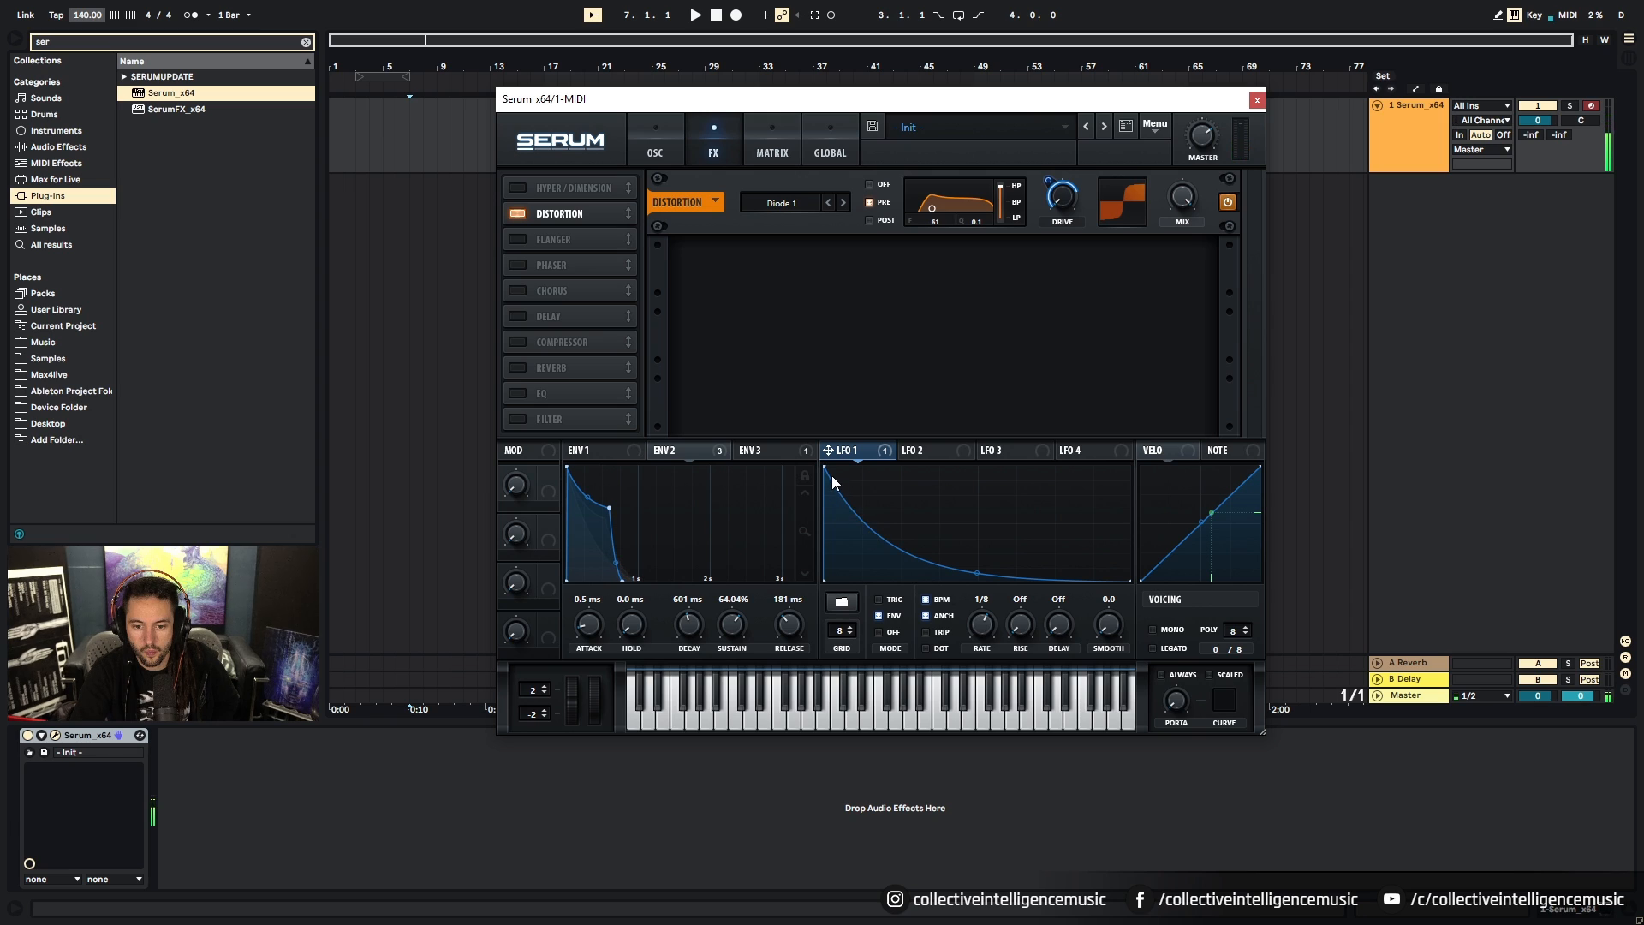
pyautogui.moveTo(821, 487); pyautogui.dragTo(812, 448)
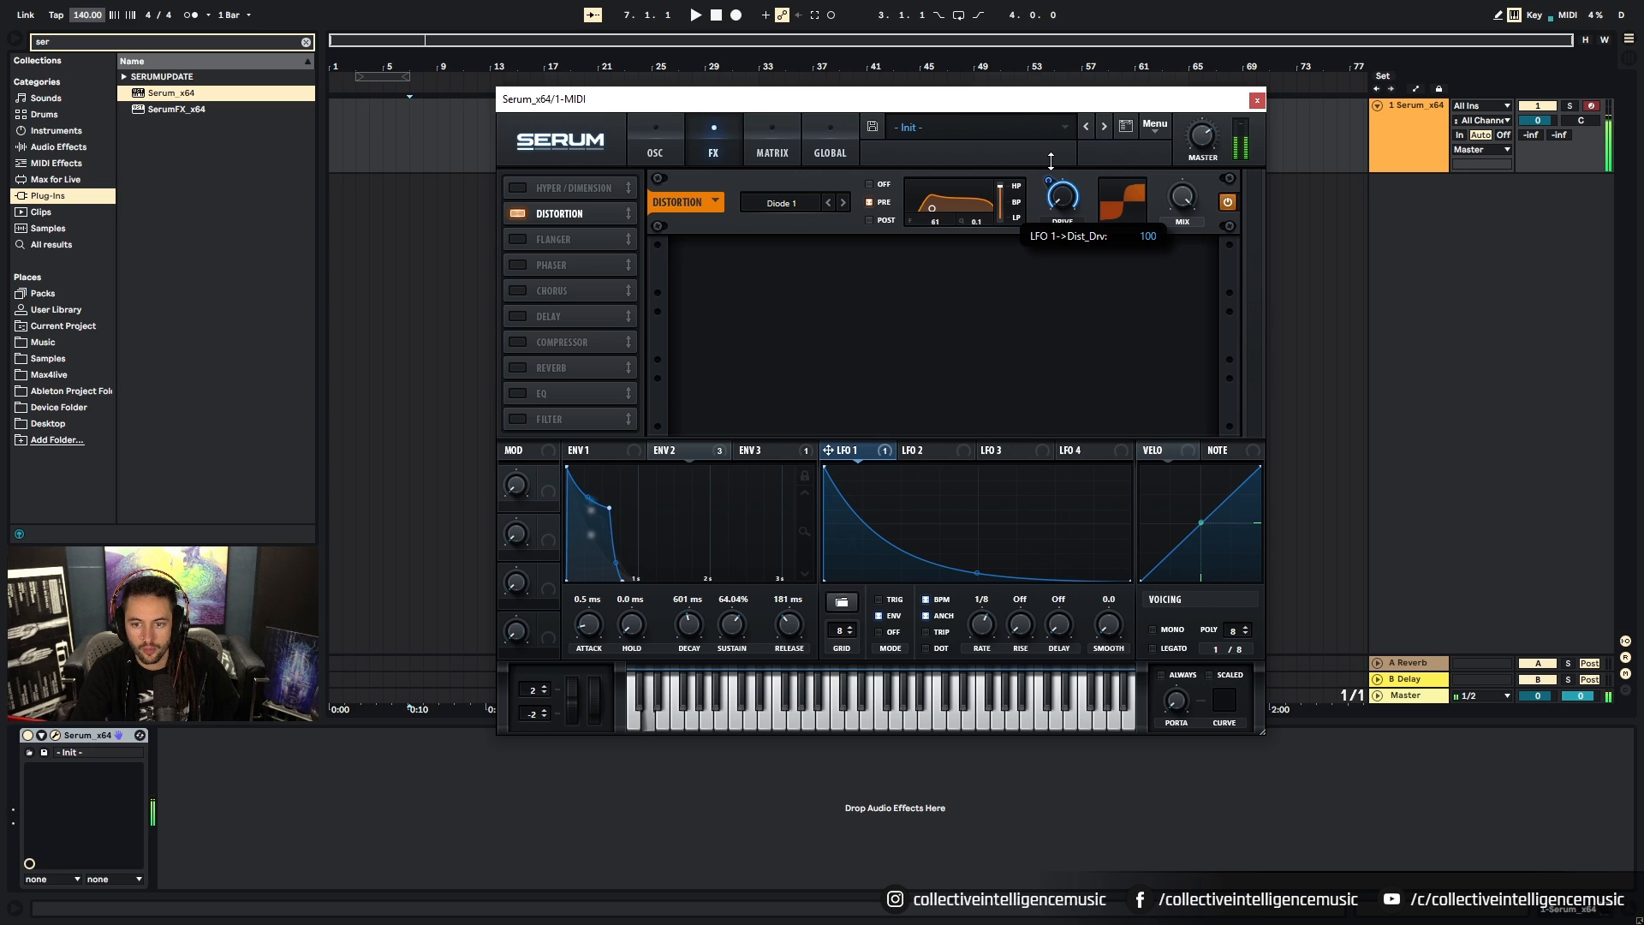
pyautogui.moveTo(1061, 197); pyautogui.dragTo(1020, 400)
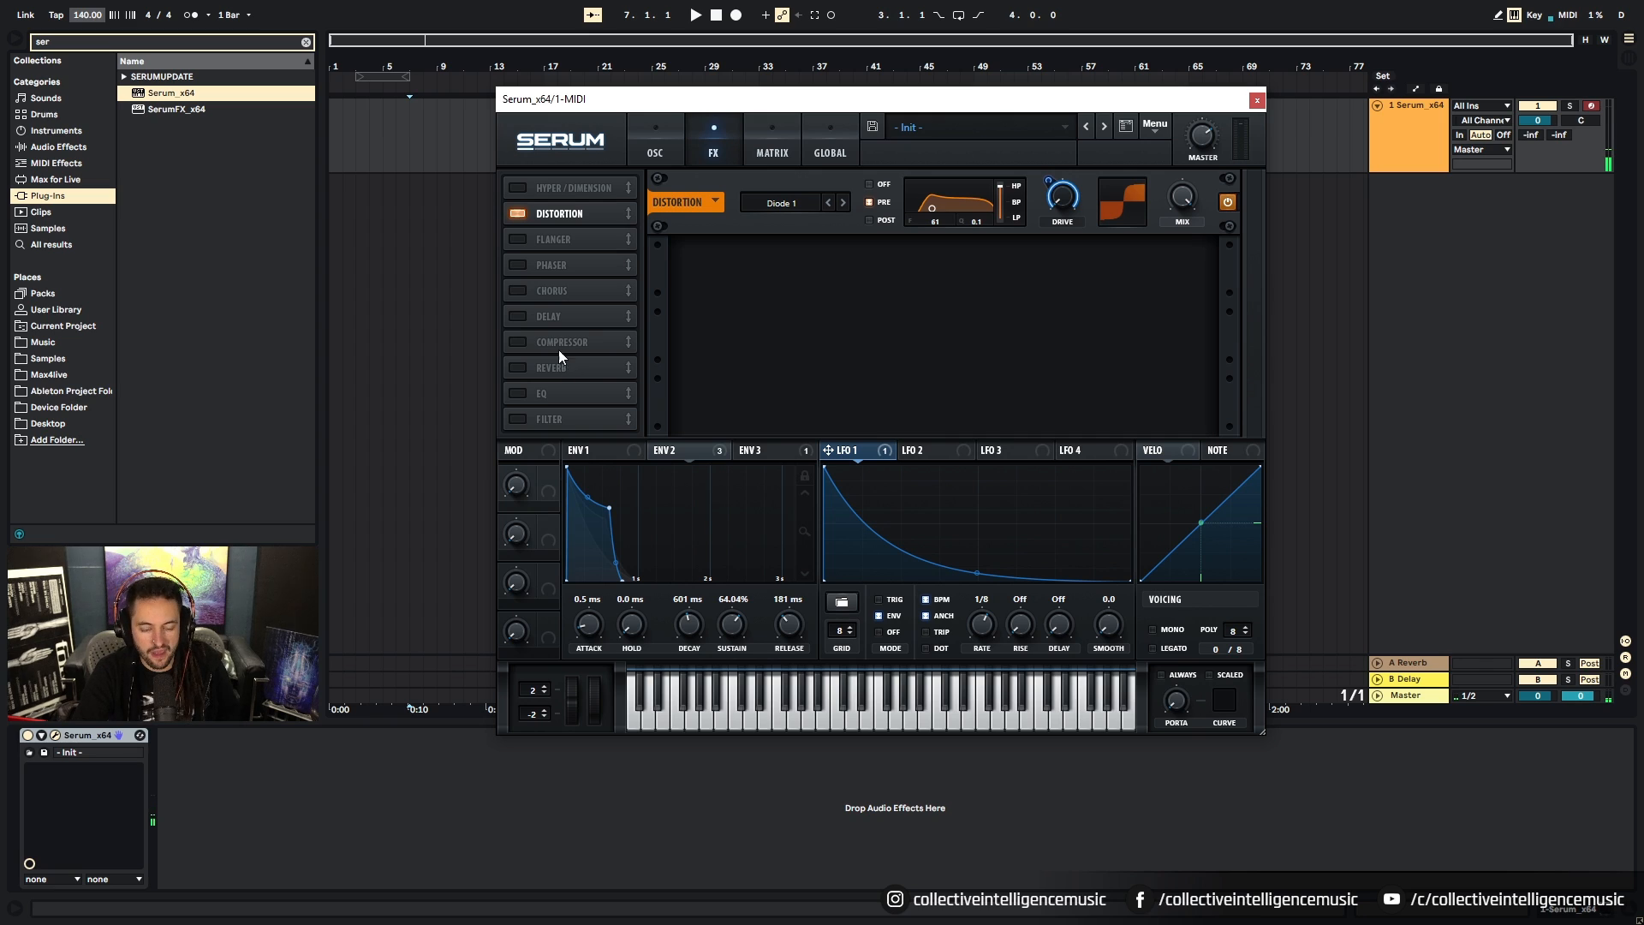
# Step: Move Distortion ahead of Hyper/Dimension in the effects chain, enable Hyper/Dimension and adjust the Hyper mix
pyautogui.moveTo(559, 217); pyautogui.dragTo(543, 198)
pyautogui.click(517, 213)
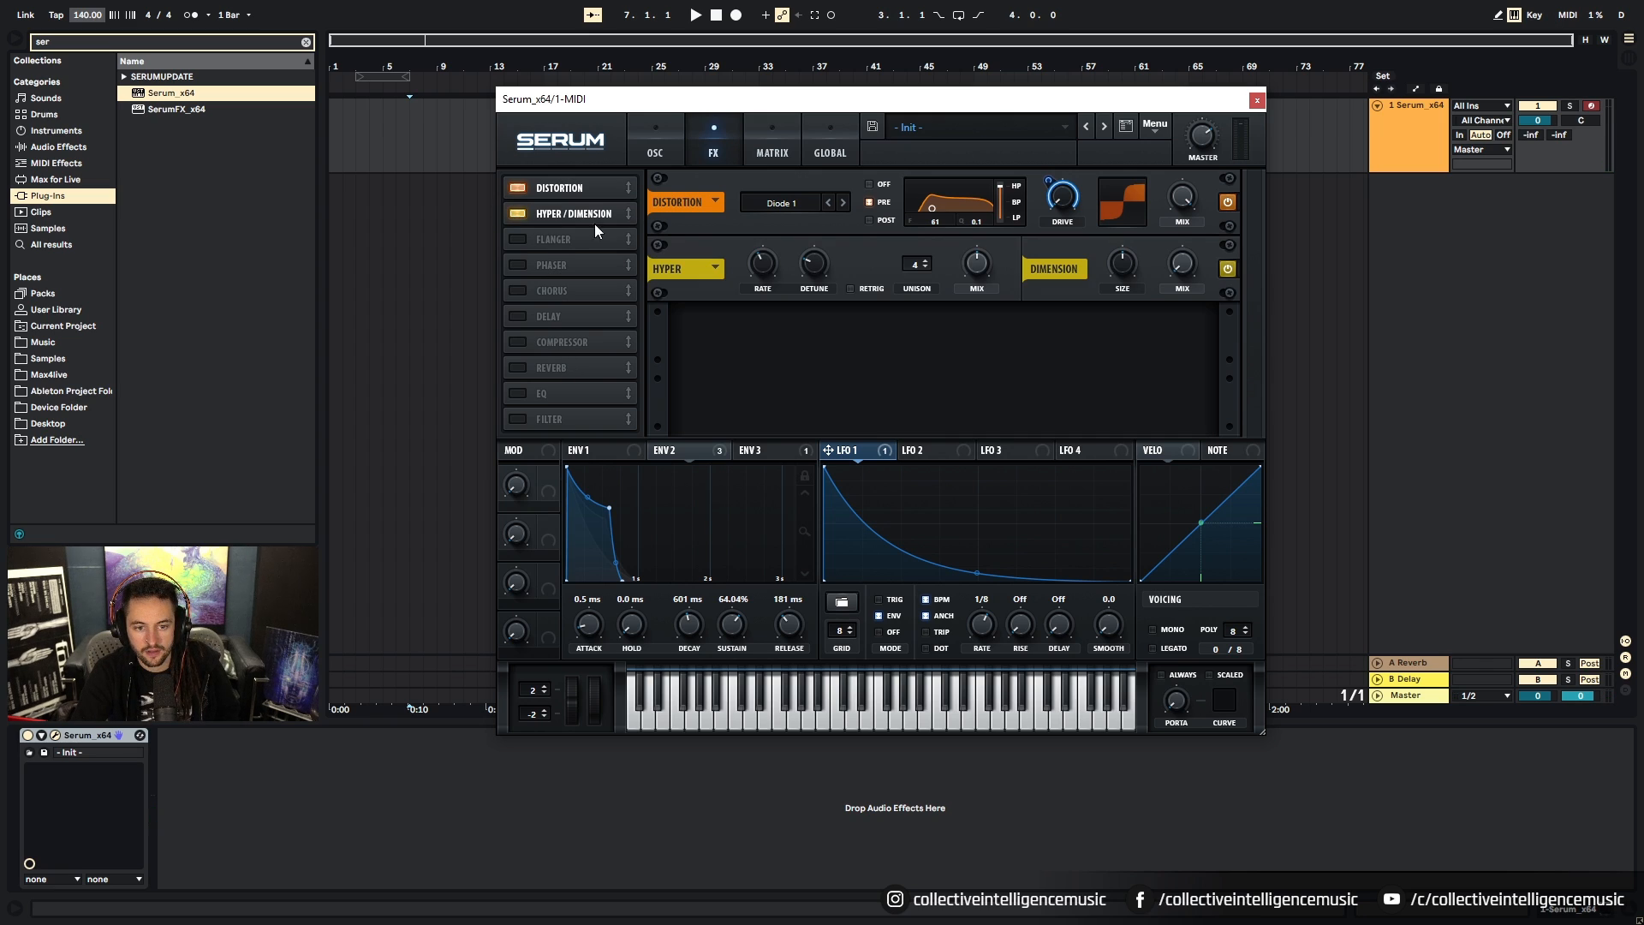
pyautogui.moveTo(976, 263); pyautogui.dragTo(1006, 238)
pyautogui.moveTo(983, 299)
# Step: Assign Macro 1 to the Dimension mix, rename the macro "dimension" and try out its knob
pyautogui.moveTo(969, 380); pyautogui.dragTo(1030, 236)
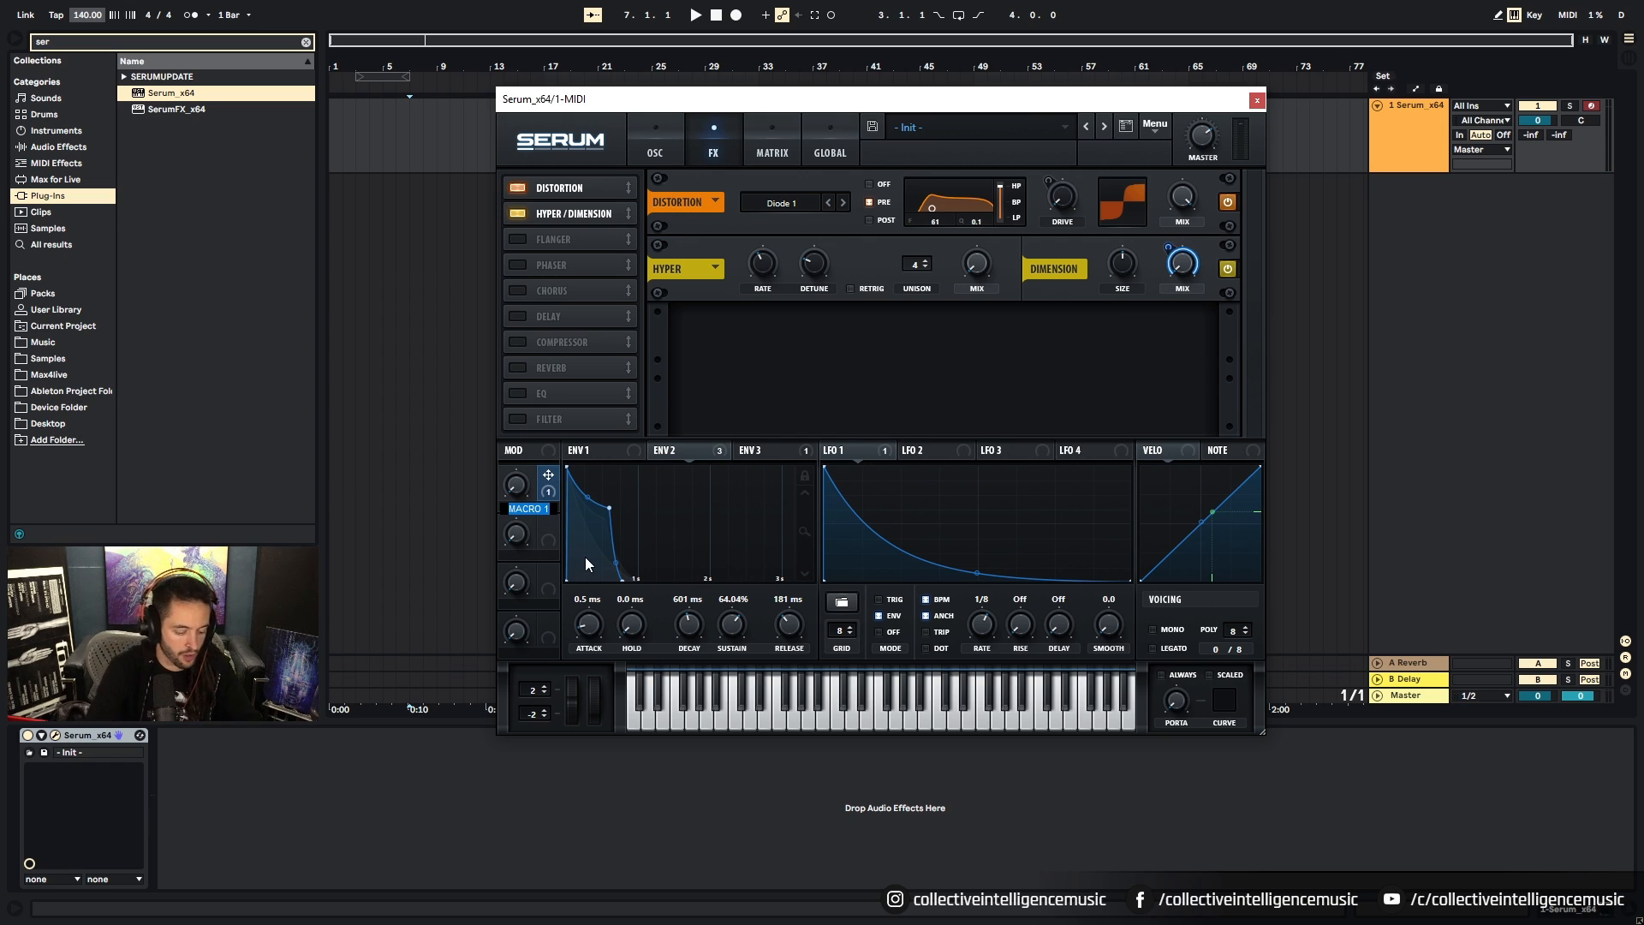
pyautogui.write('dimension')
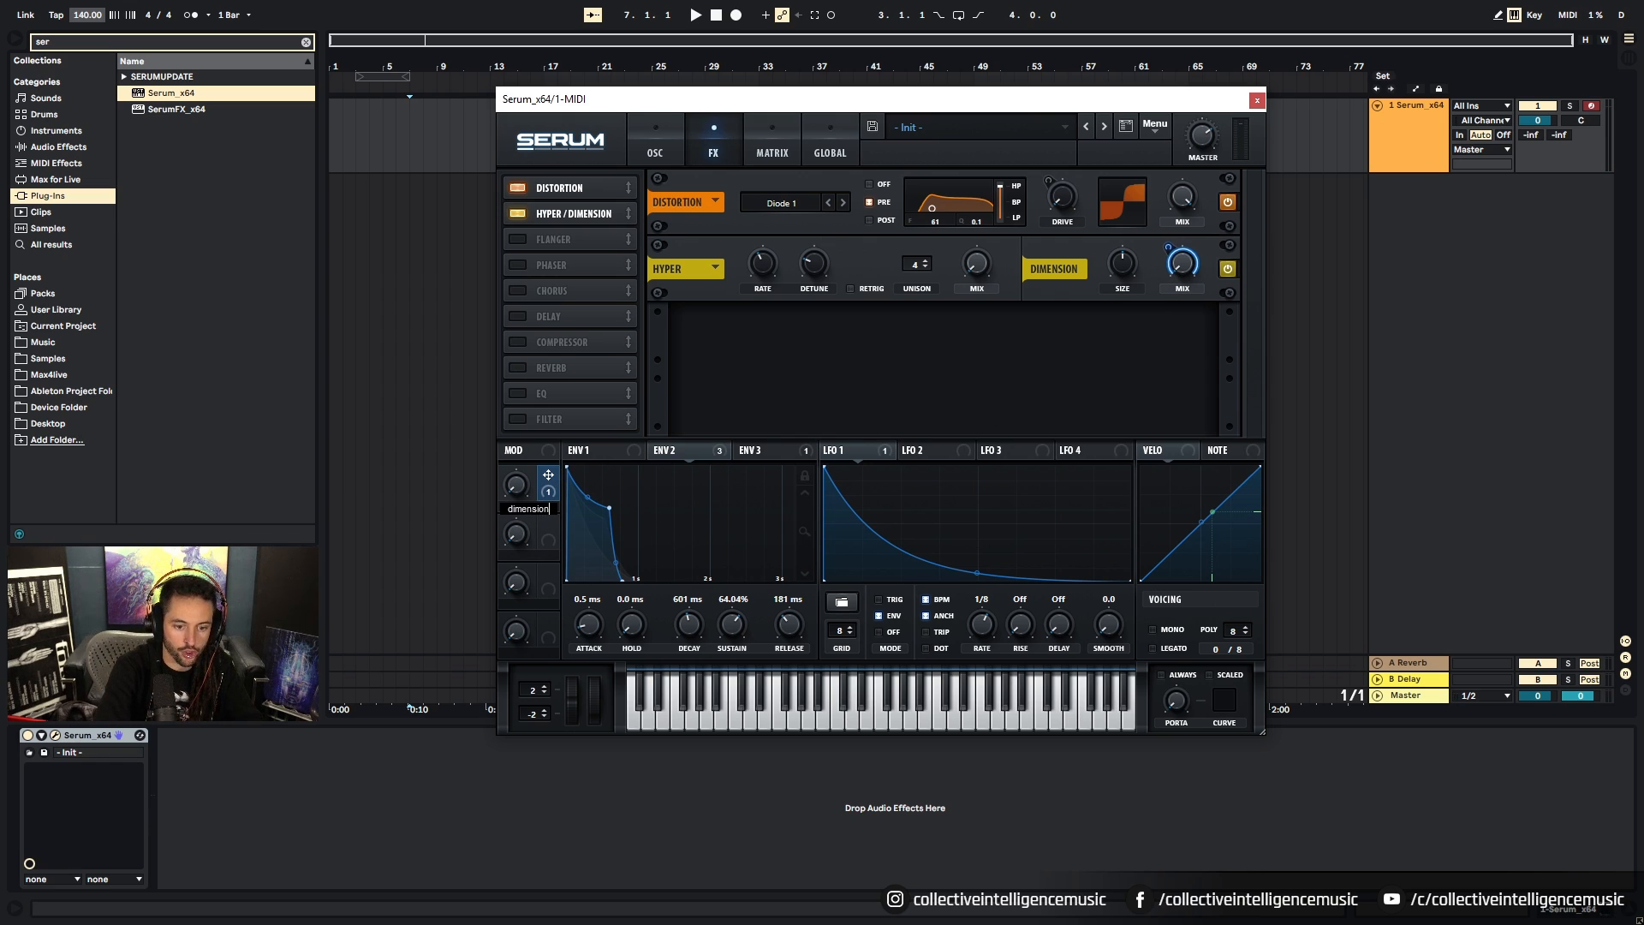
pyautogui.press('Return')
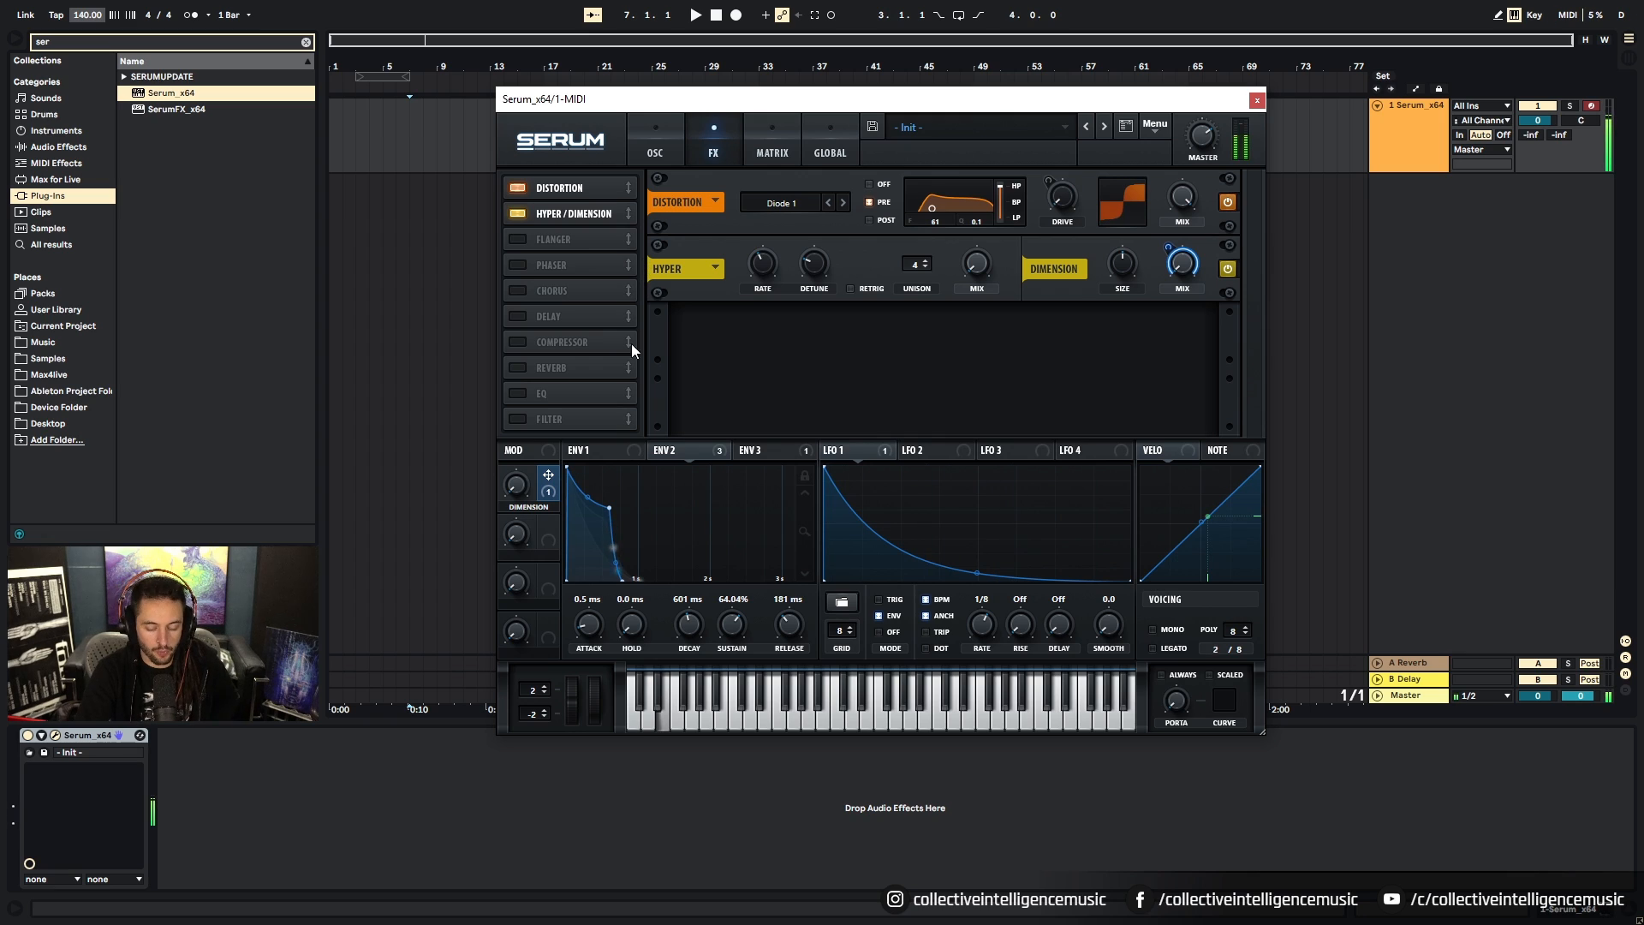
pyautogui.moveTo(513, 495); pyautogui.dragTo(552, 553)
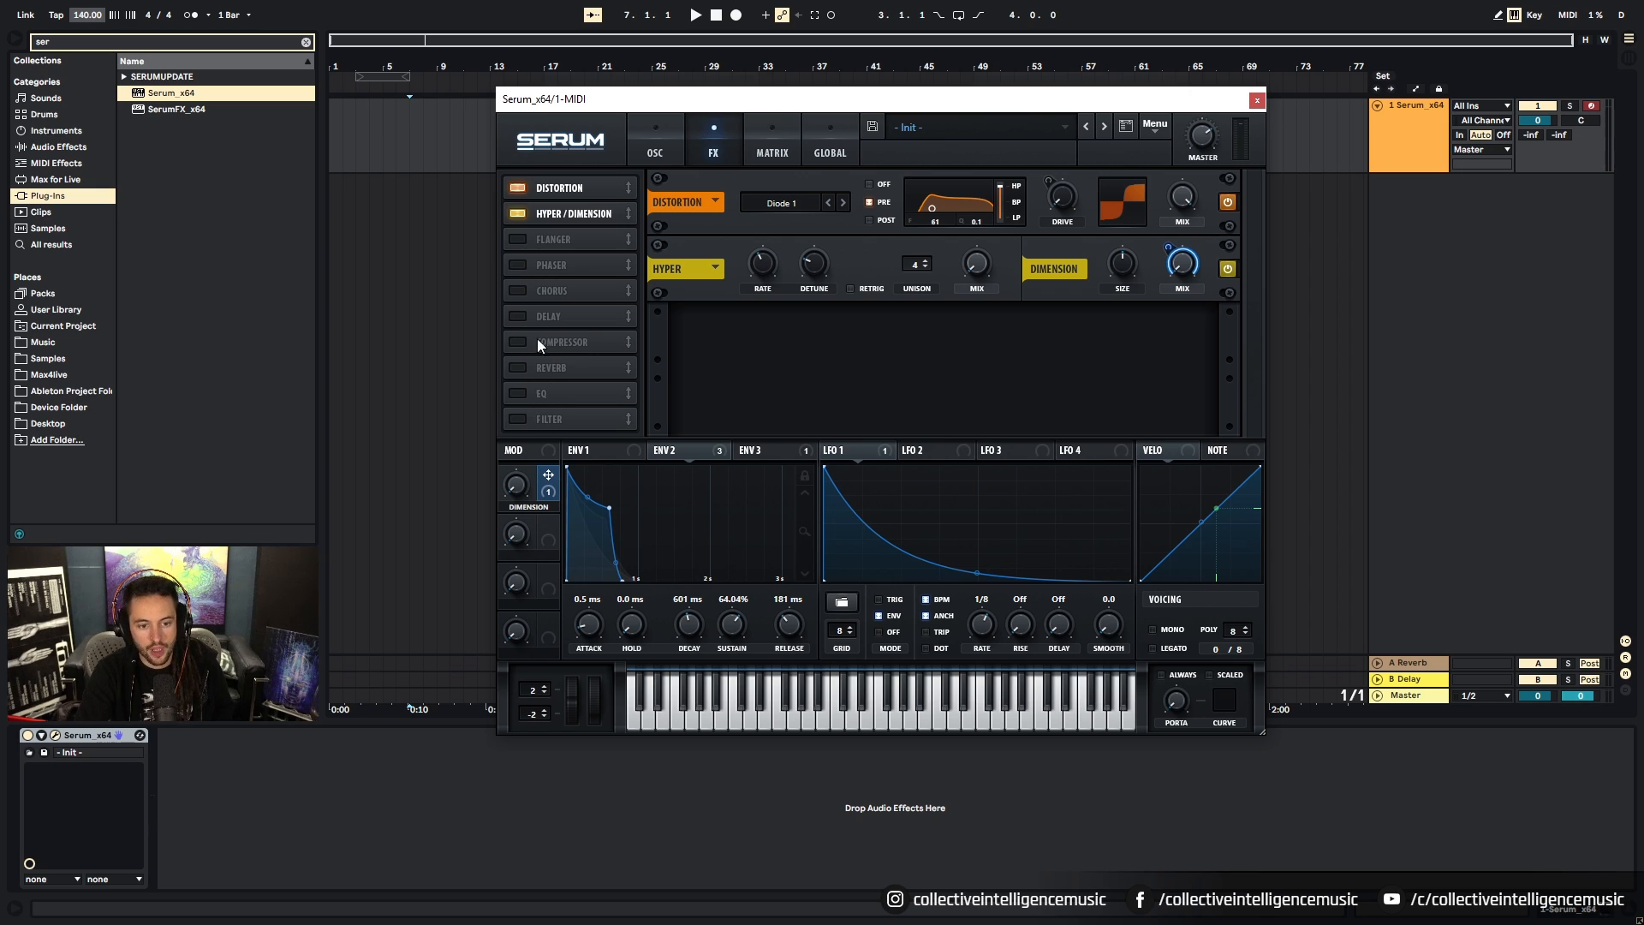
# Step: Enable Delay with both sides at dotted 1/8 in ping-pong mode, and set its filter to 4165 with a Q of 3.7
pyautogui.click(517, 316)
pyautogui.moveTo(883, 341); pyautogui.dragTo(968, 169)
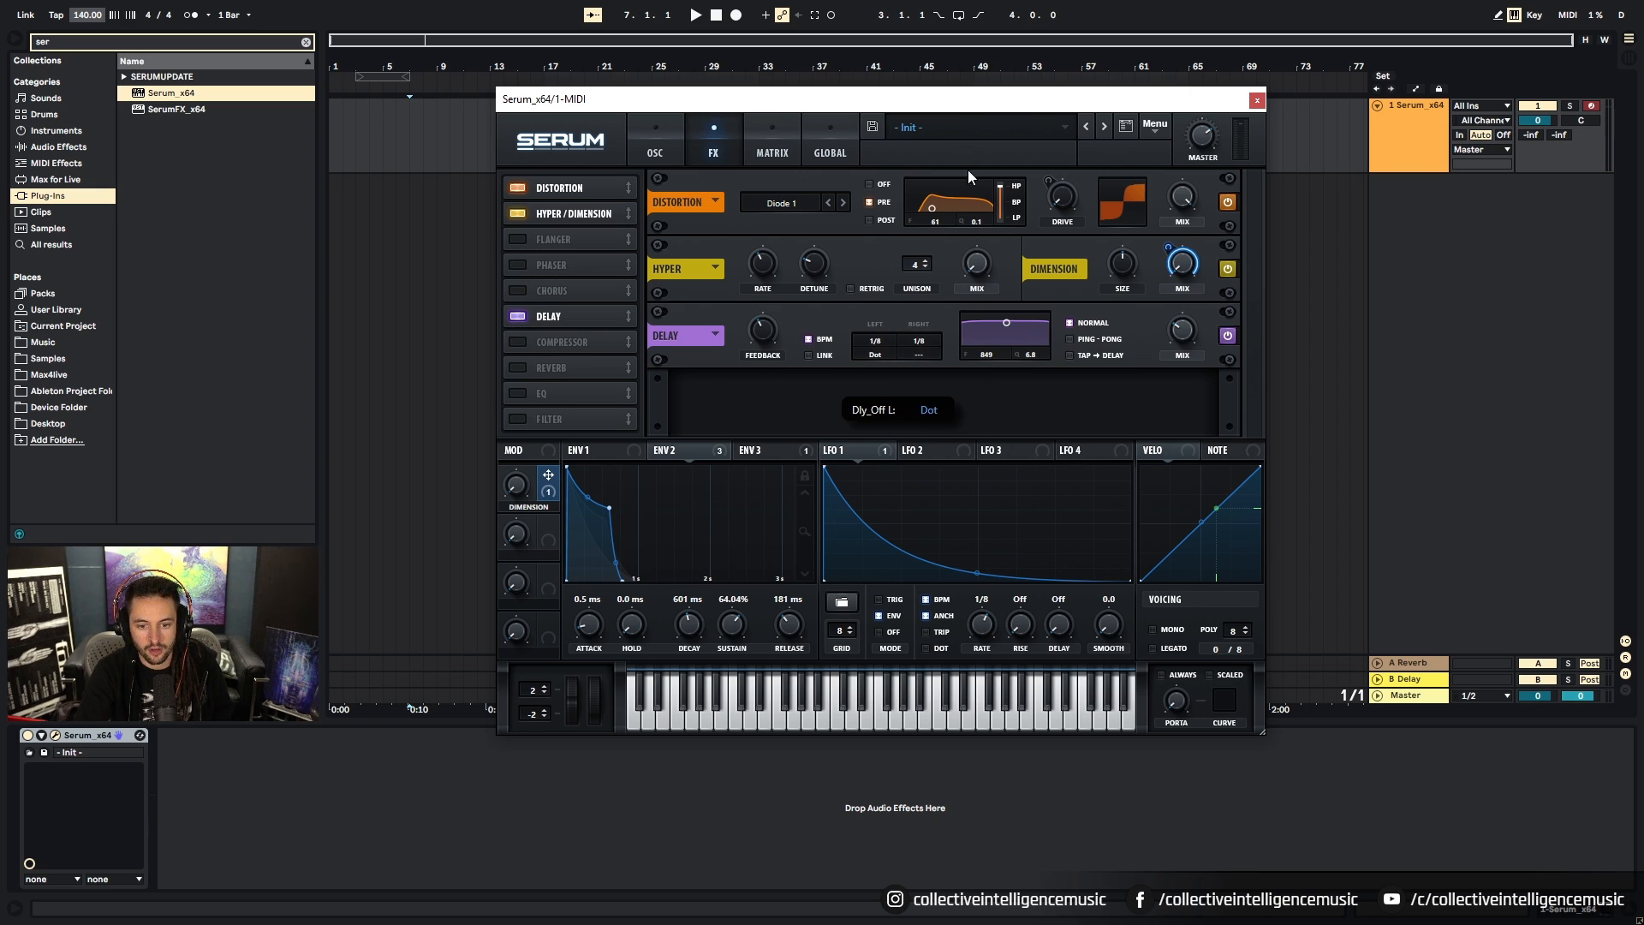
pyautogui.moveTo(925, 357); pyautogui.dragTo(993, 234)
pyautogui.click(1069, 339)
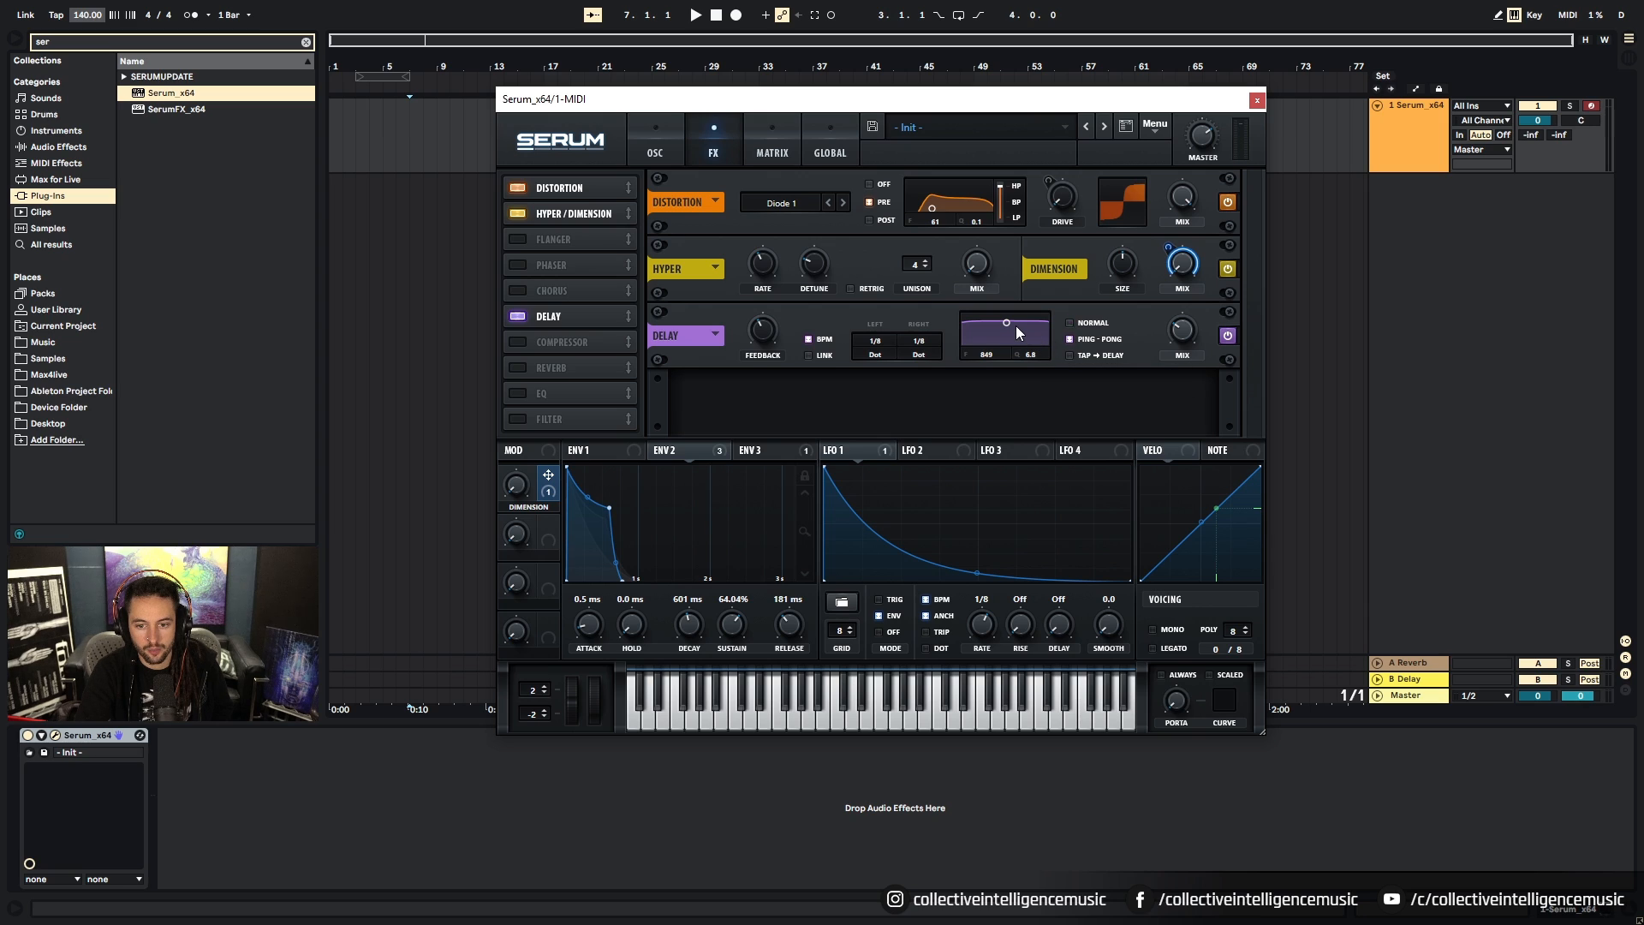
pyautogui.moveTo(1028, 336); pyautogui.dragTo(1029, 335)
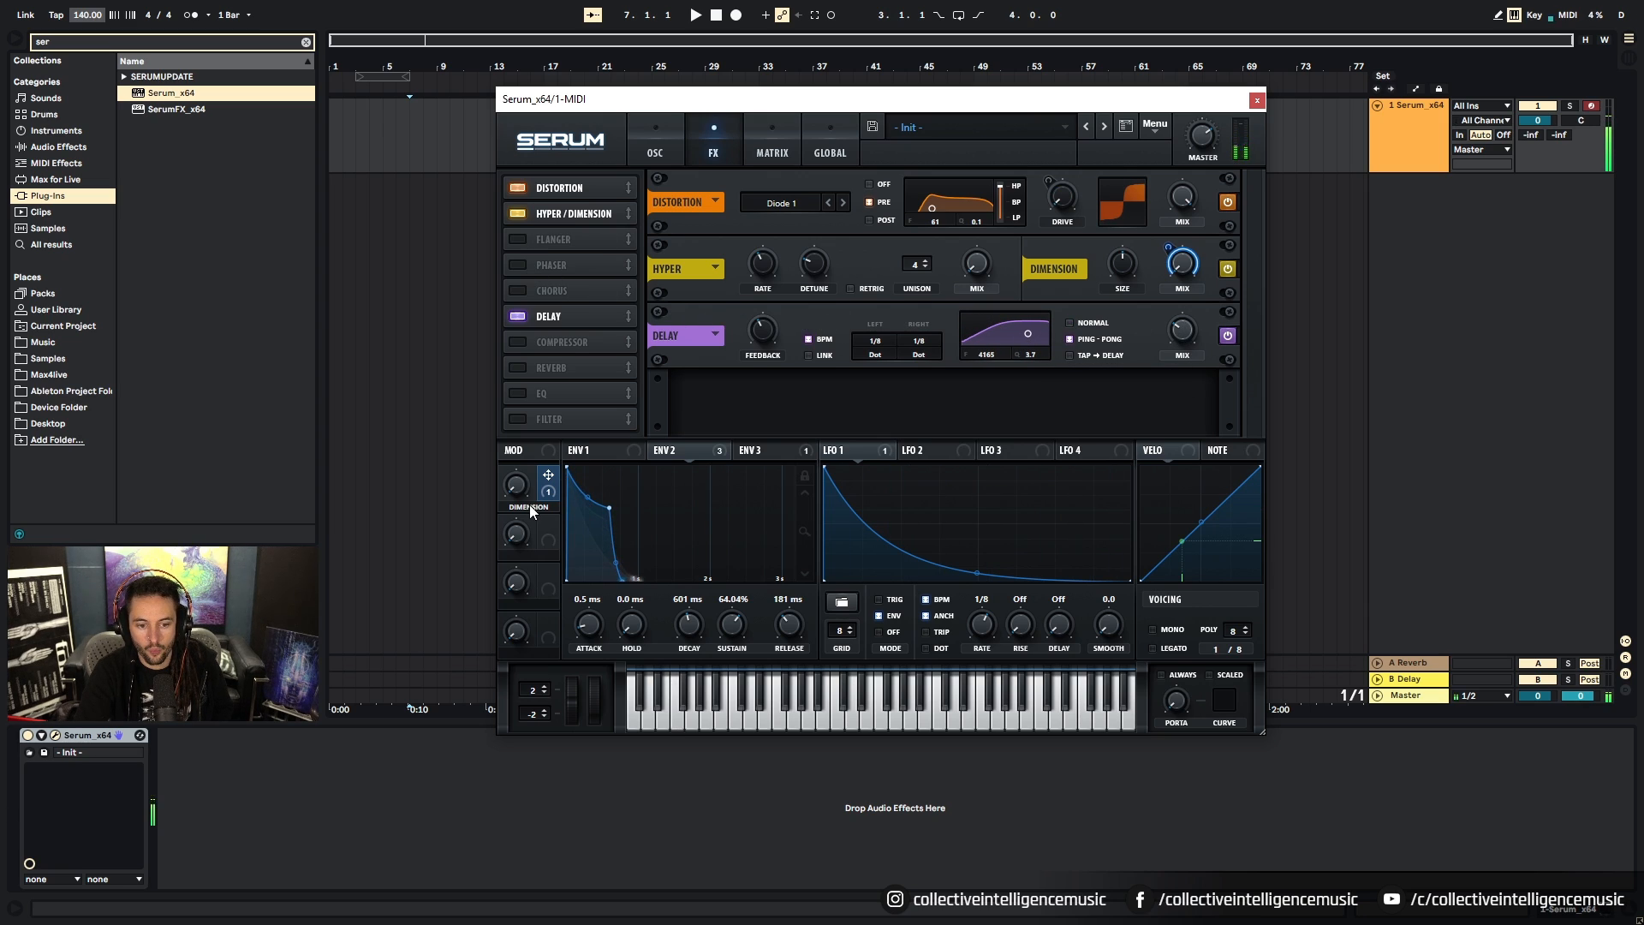
# Step: Enable the effects Filter, set its type to Band 24 and adjust its cutoff and resonance
pyautogui.click(655, 144)
pyautogui.click(707, 131)
pyautogui.click(517, 418)
pyautogui.click(779, 404)
pyautogui.moveTo(791, 423)
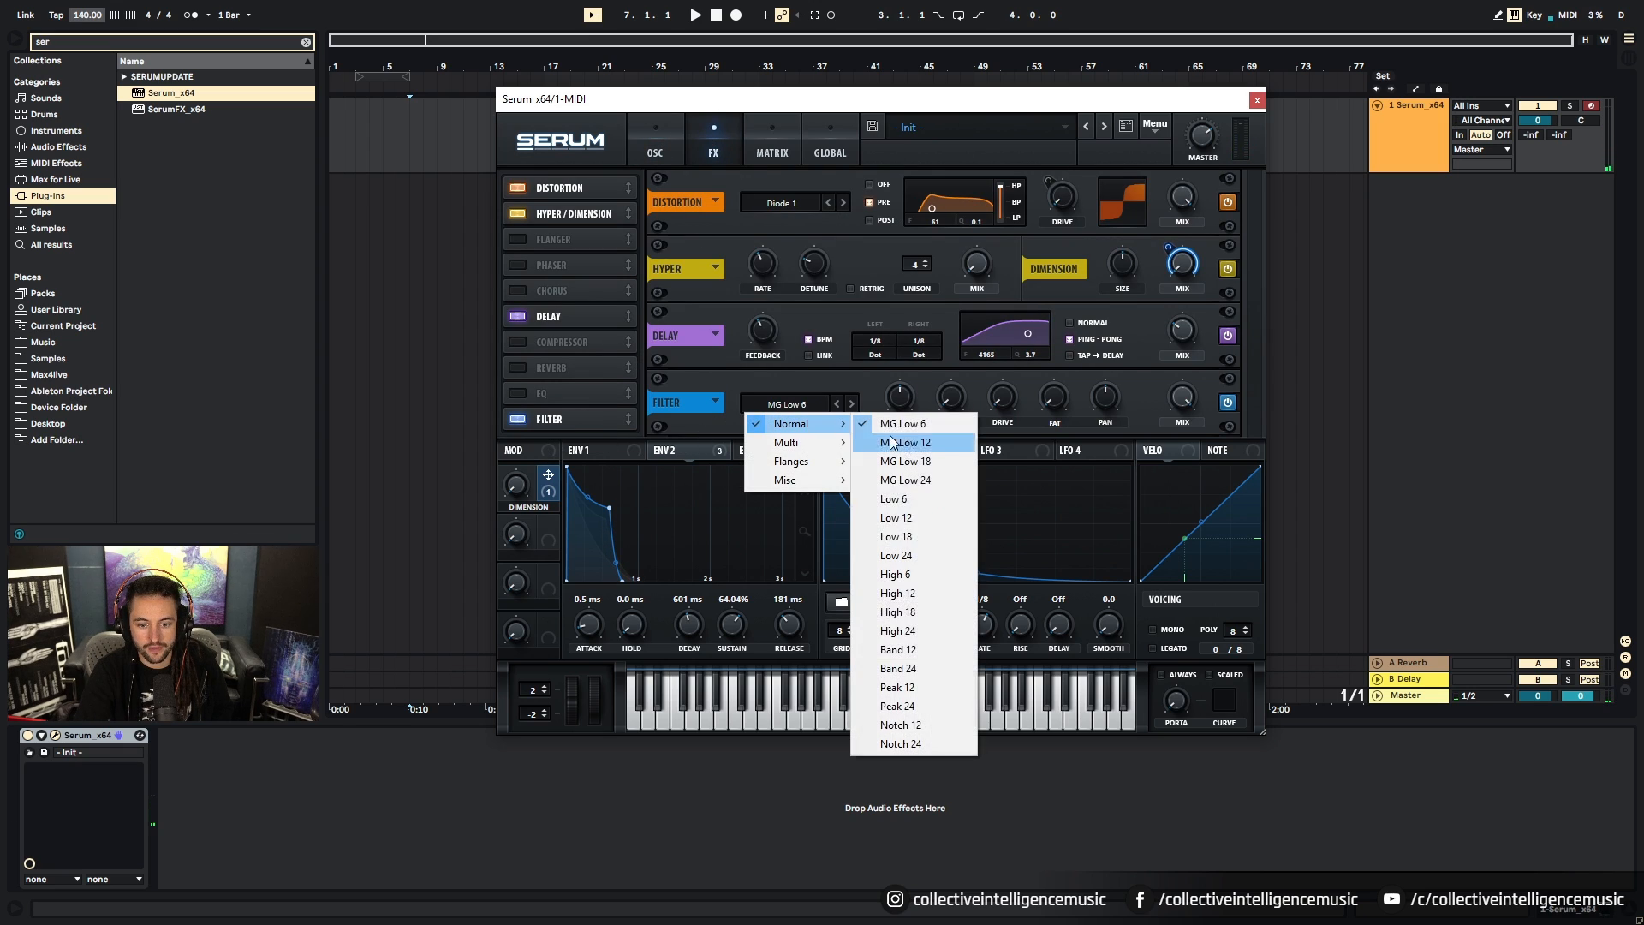
pyautogui.click(922, 667)
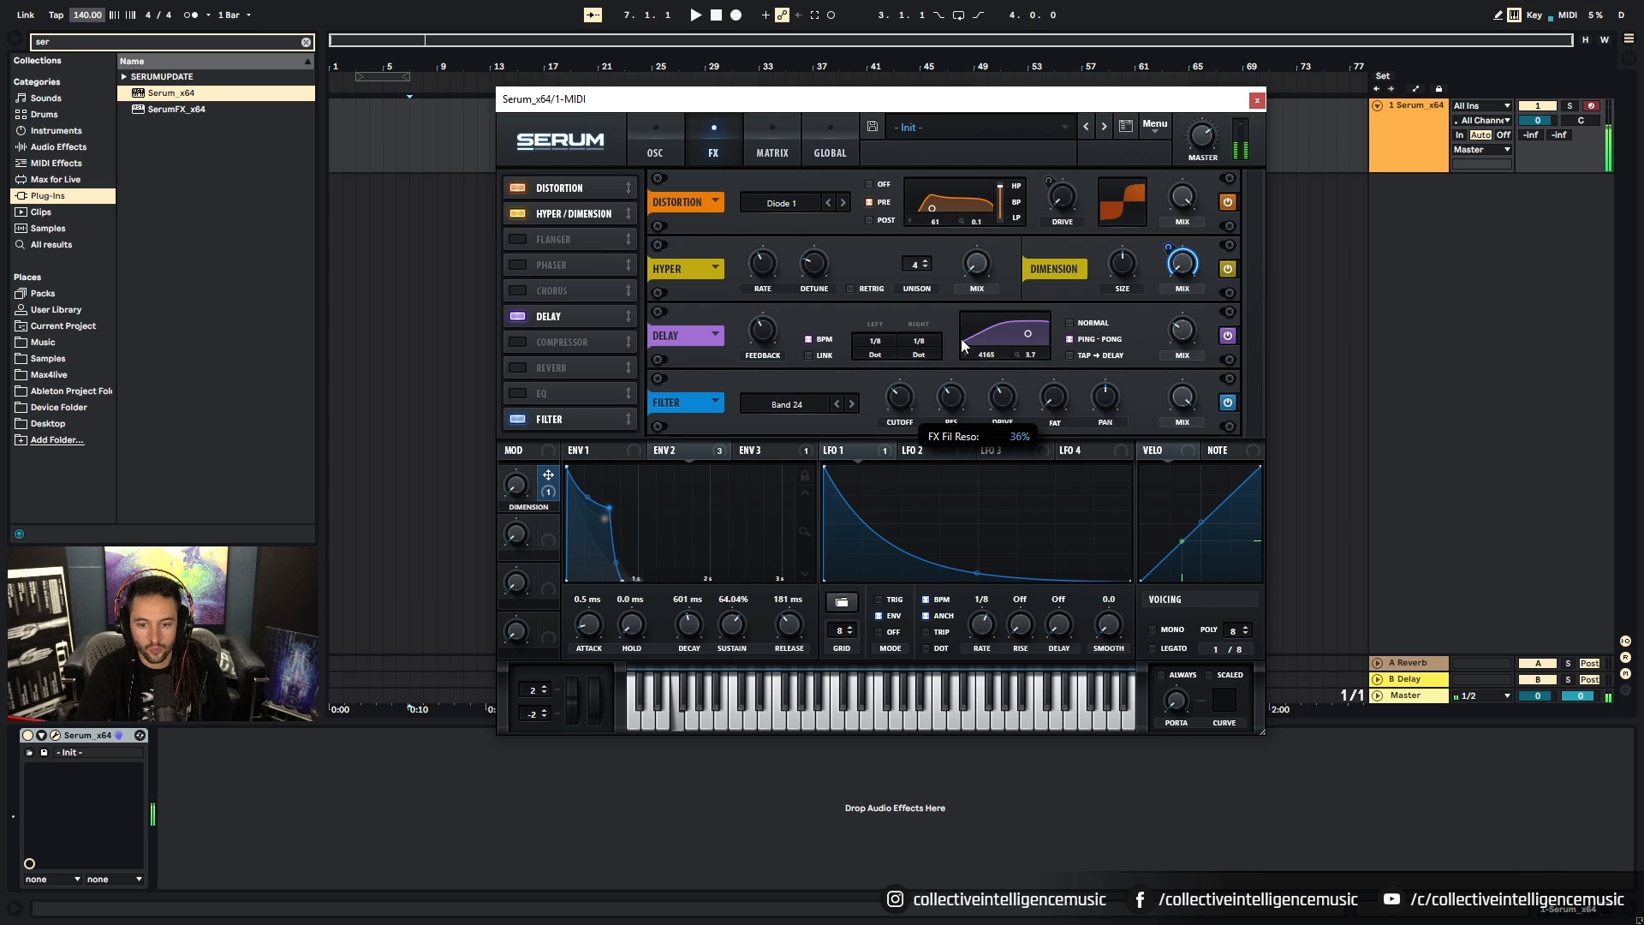
pyautogui.moveTo(902, 396)
pyautogui.mouseDown()
pyautogui.moveTo(915, 363)
pyautogui.moveTo(954, 347)
pyautogui.moveTo(917, 409)
pyautogui.moveTo(949, 340)
pyautogui.moveTo(925, 394)
pyautogui.mouseUp()
# Step: Move Filter directly after Hyper/Dimension in the effects chain and sweep its cutoff
pyautogui.moveTo(578, 418); pyautogui.dragTo(558, 233)
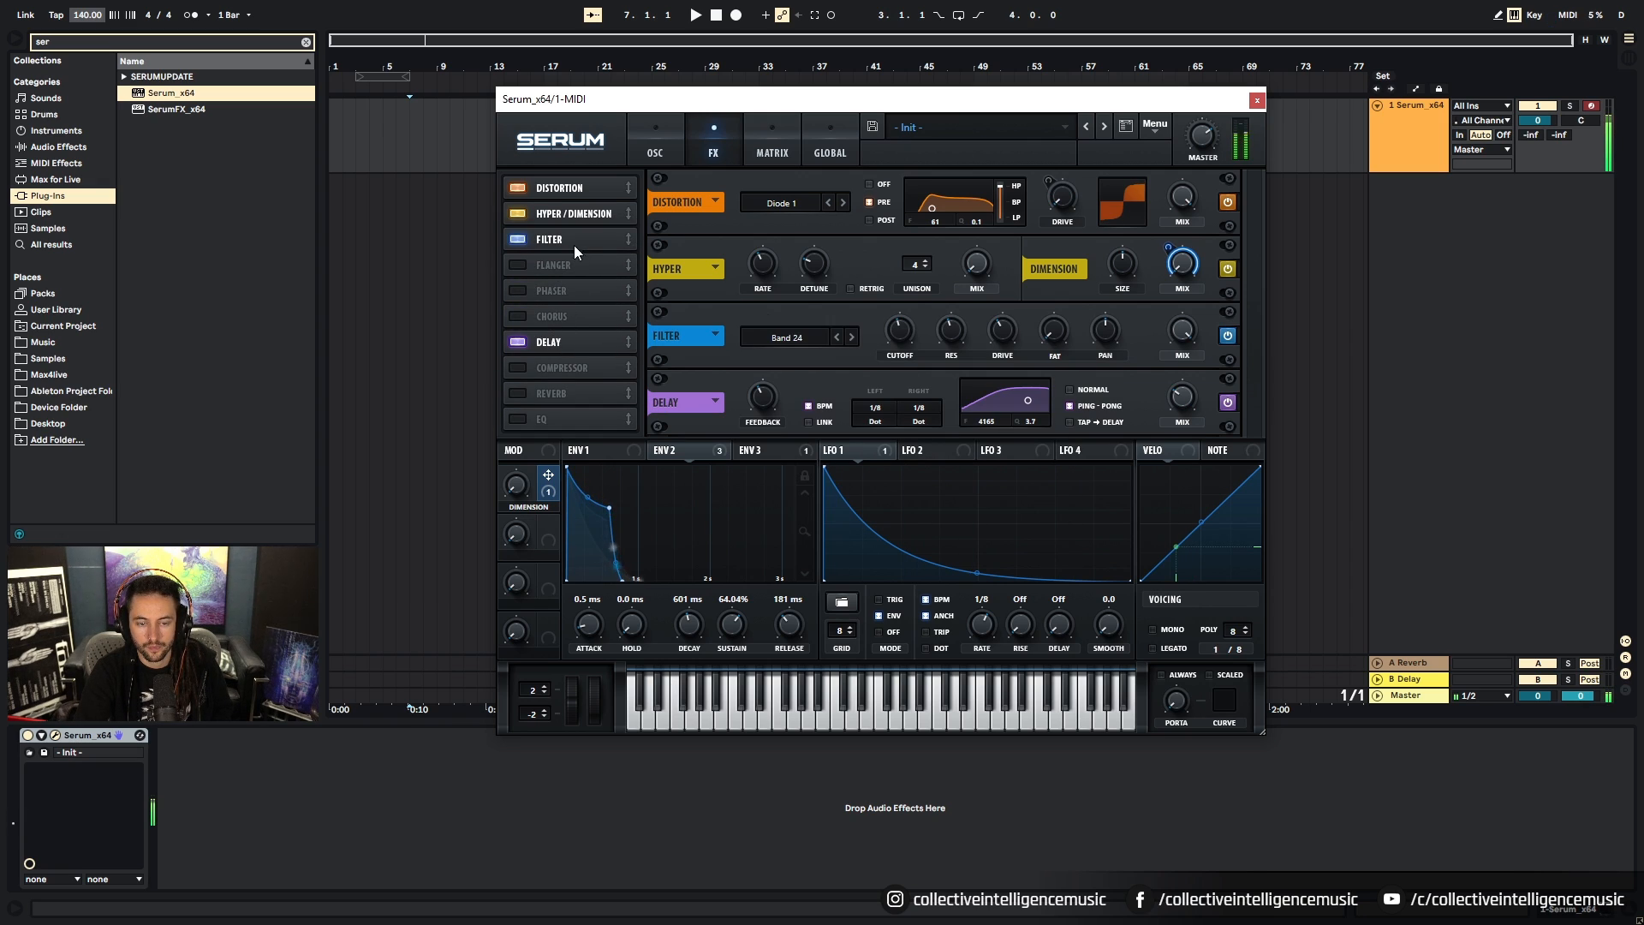
pyautogui.moveTo(899, 334)
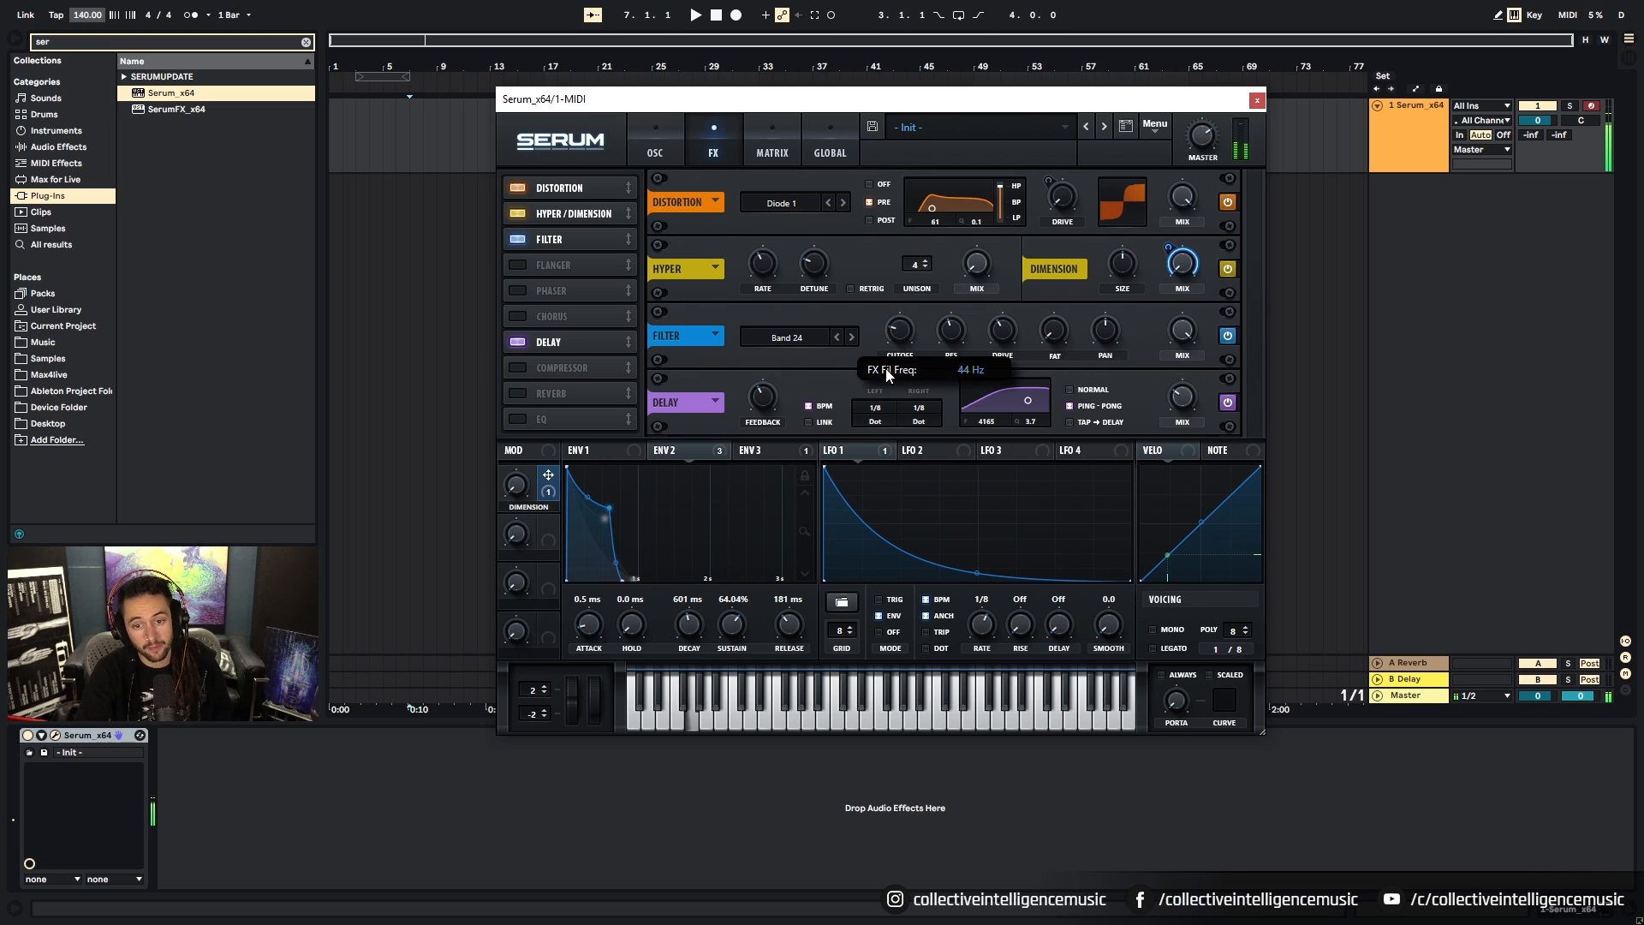
pyautogui.moveTo(915, 321)
pyautogui.mouseDown()
pyautogui.moveTo(942, 342)
pyautogui.moveTo(915, 346)
pyautogui.moveTo(923, 306)
pyautogui.mouseUp()
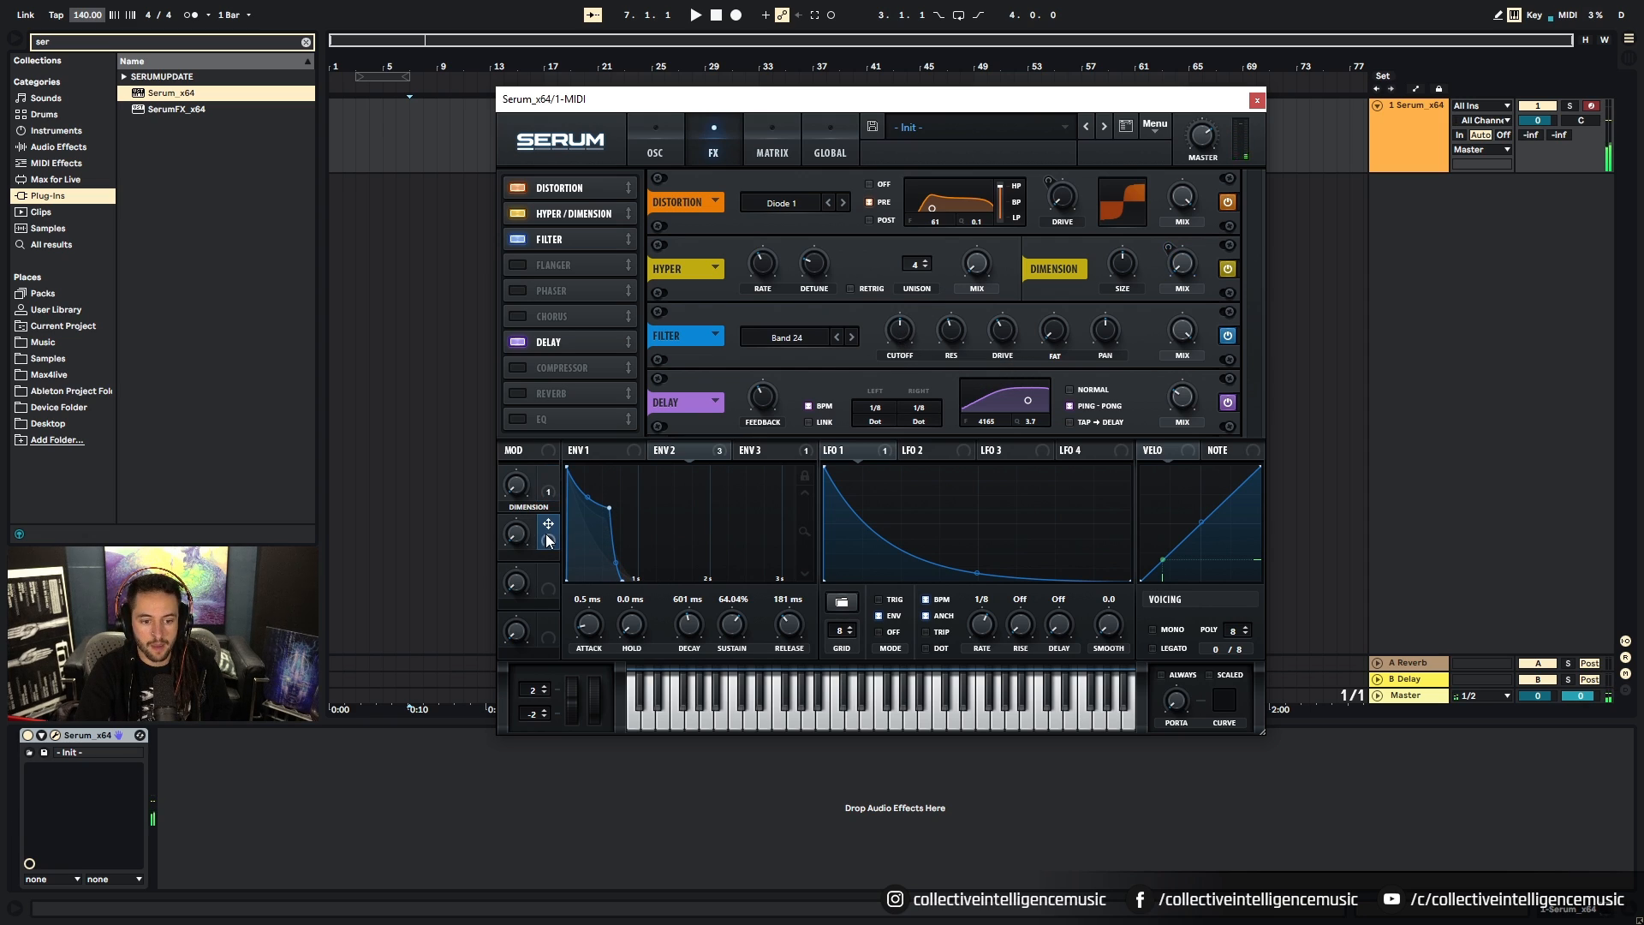
# Step: Assign Macro 2 to the effects Filter cutoff and check the assignment in the modulation matrix
pyautogui.rightClick(897, 334)
pyautogui.click(917, 352)
pyautogui.click(772, 147)
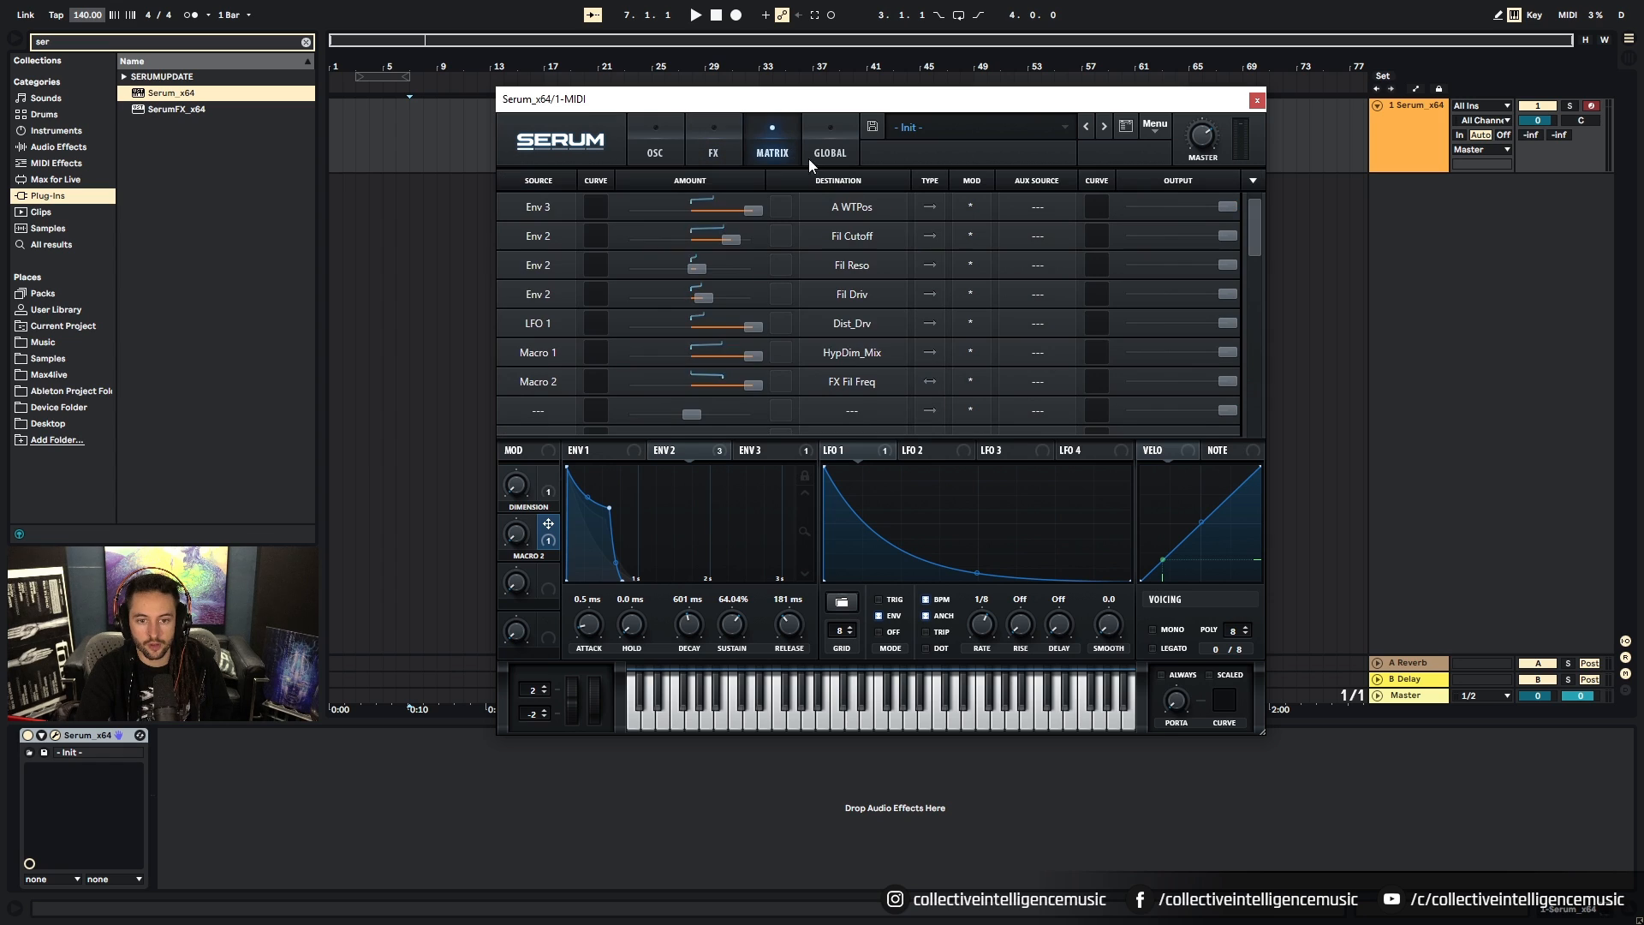
pyautogui.click(663, 149)
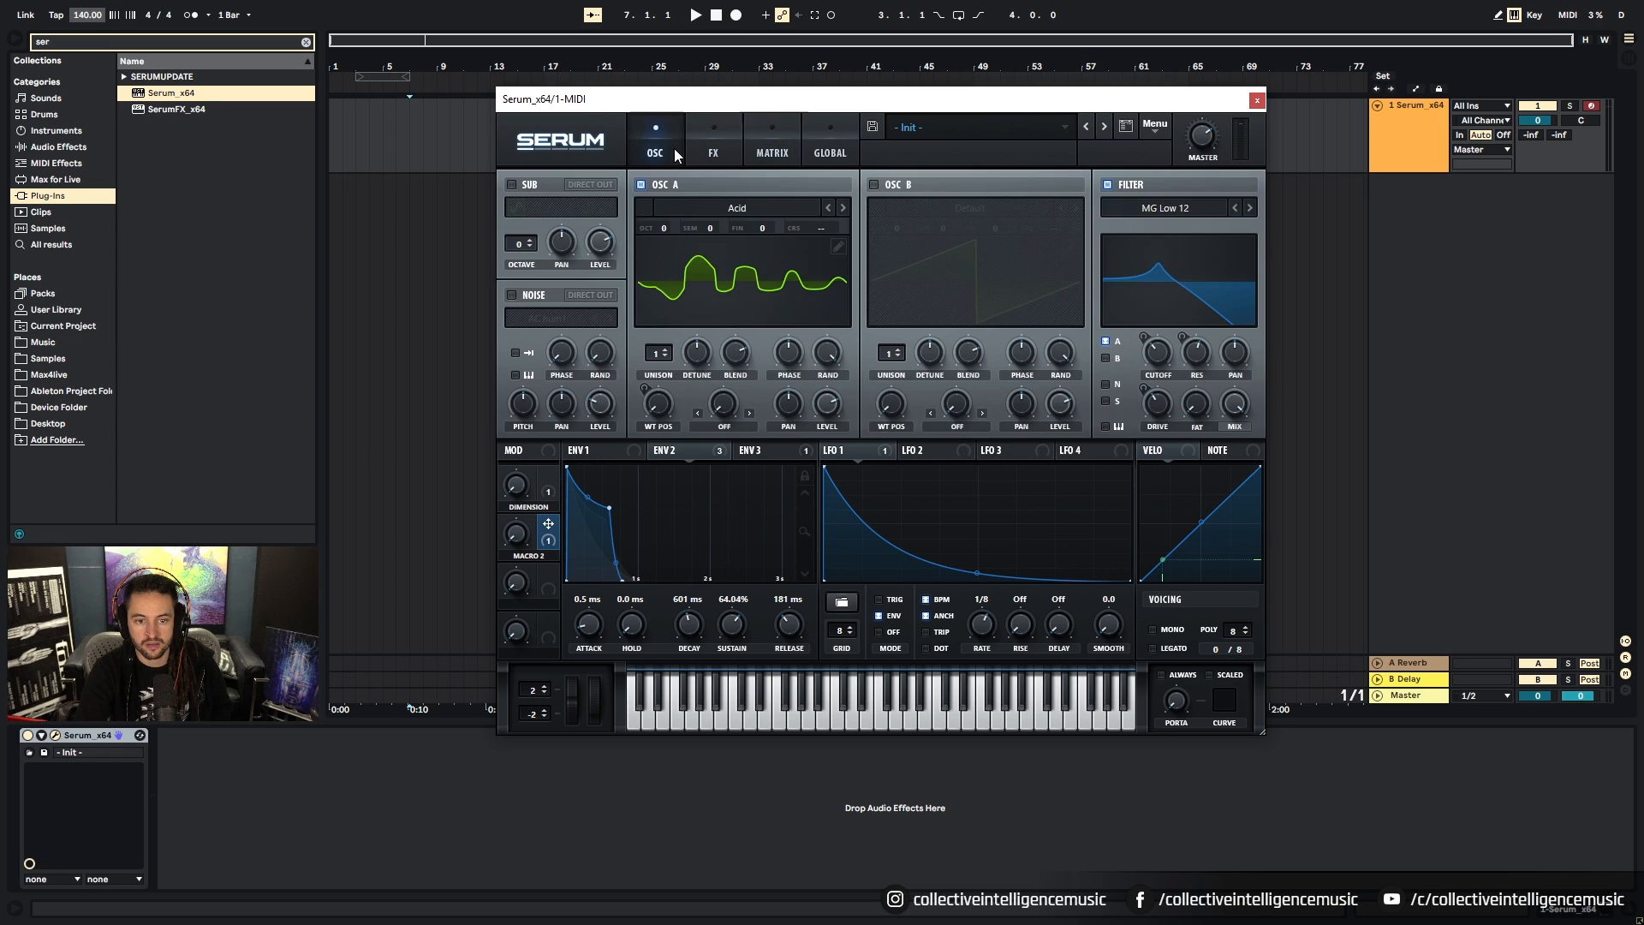
# Step: Sweep the Macro 2 knob and rename the macro "filter2"
pyautogui.moveTo(519, 533)
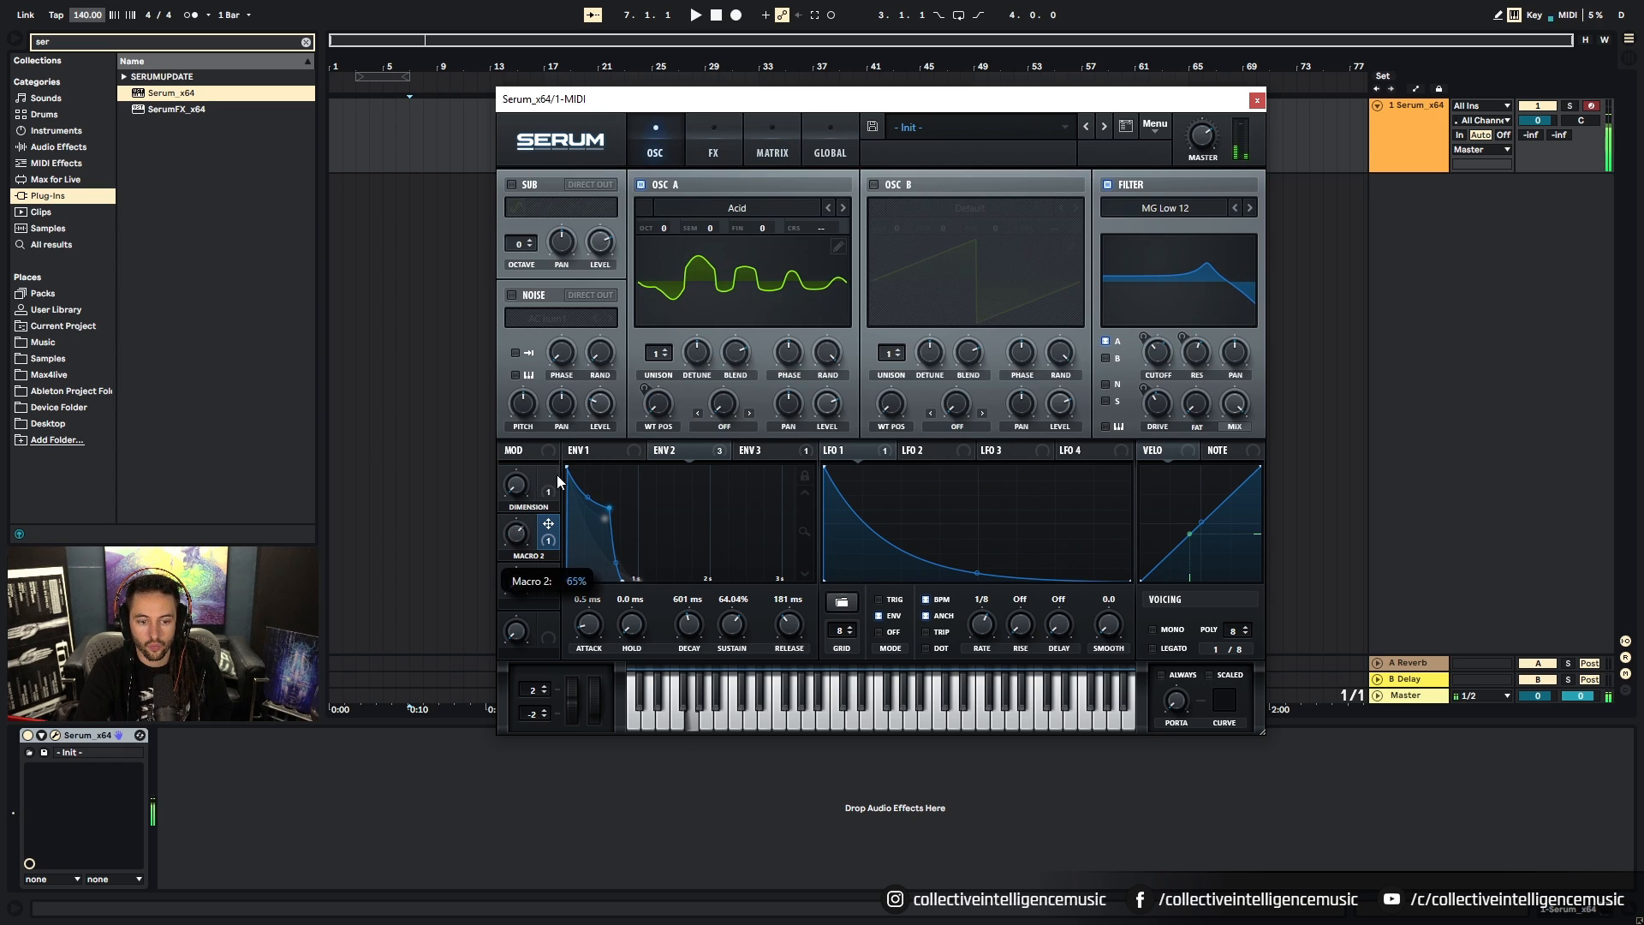
pyautogui.moveTo(558, 481); pyautogui.dragTo(529, 570)
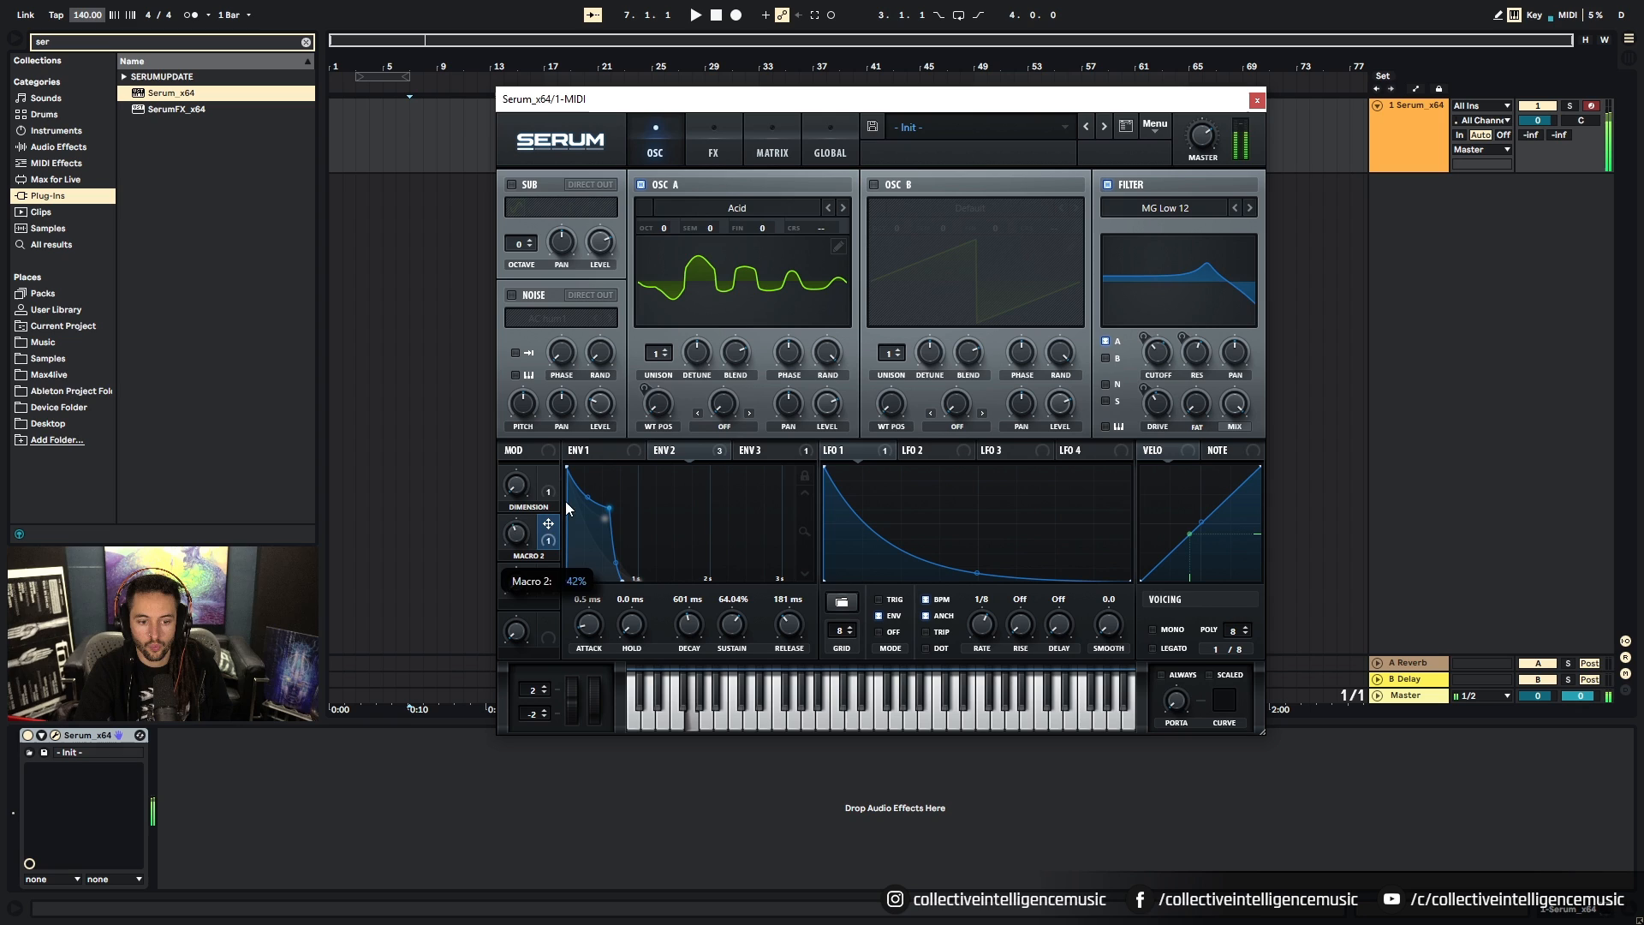
pyautogui.doubleClick(529, 556)
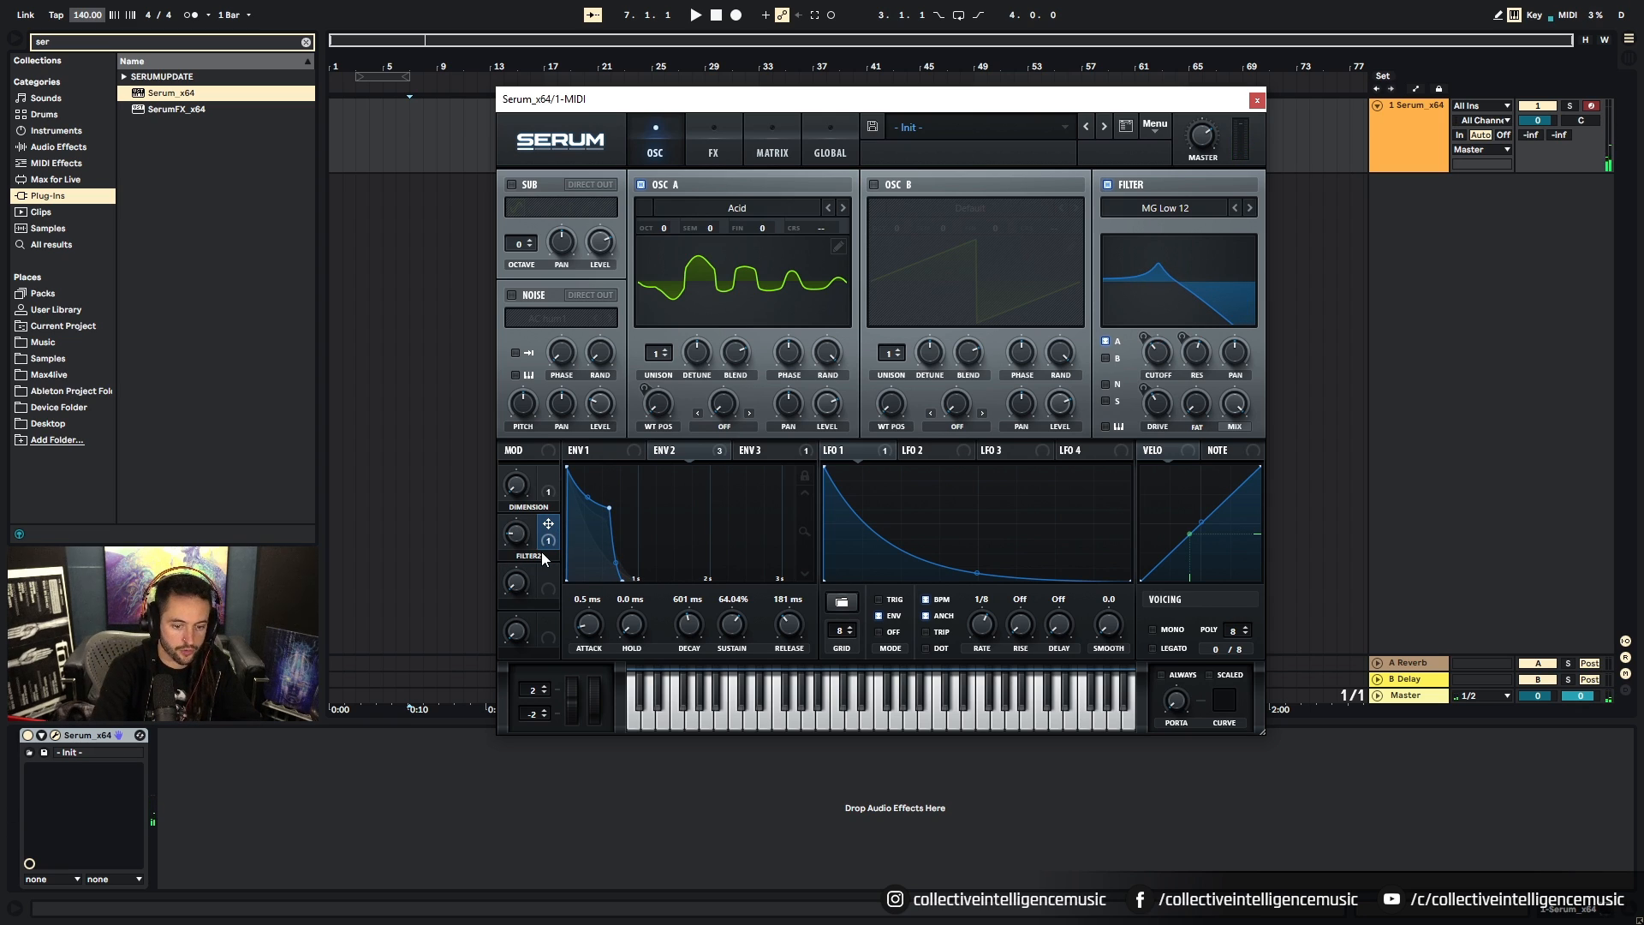
pyautogui.moveTo(546, 528)
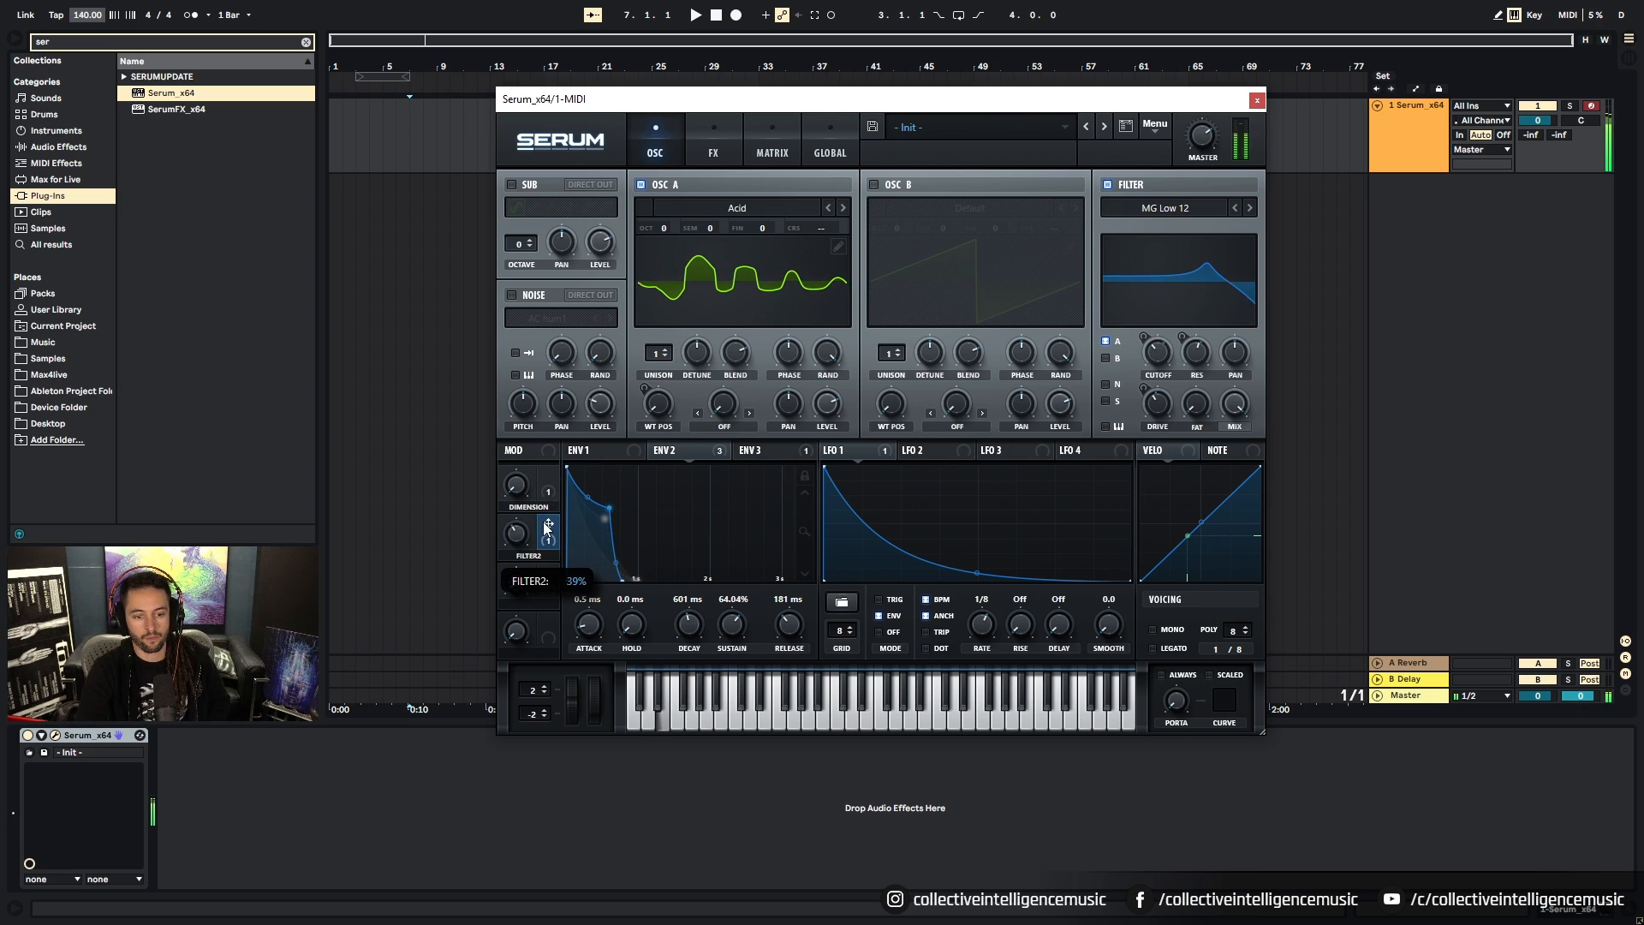
# Step: Move Delay to the end of the effects chain and place an enabled multiband Compressor directly after Filter
pyautogui.click(714, 154)
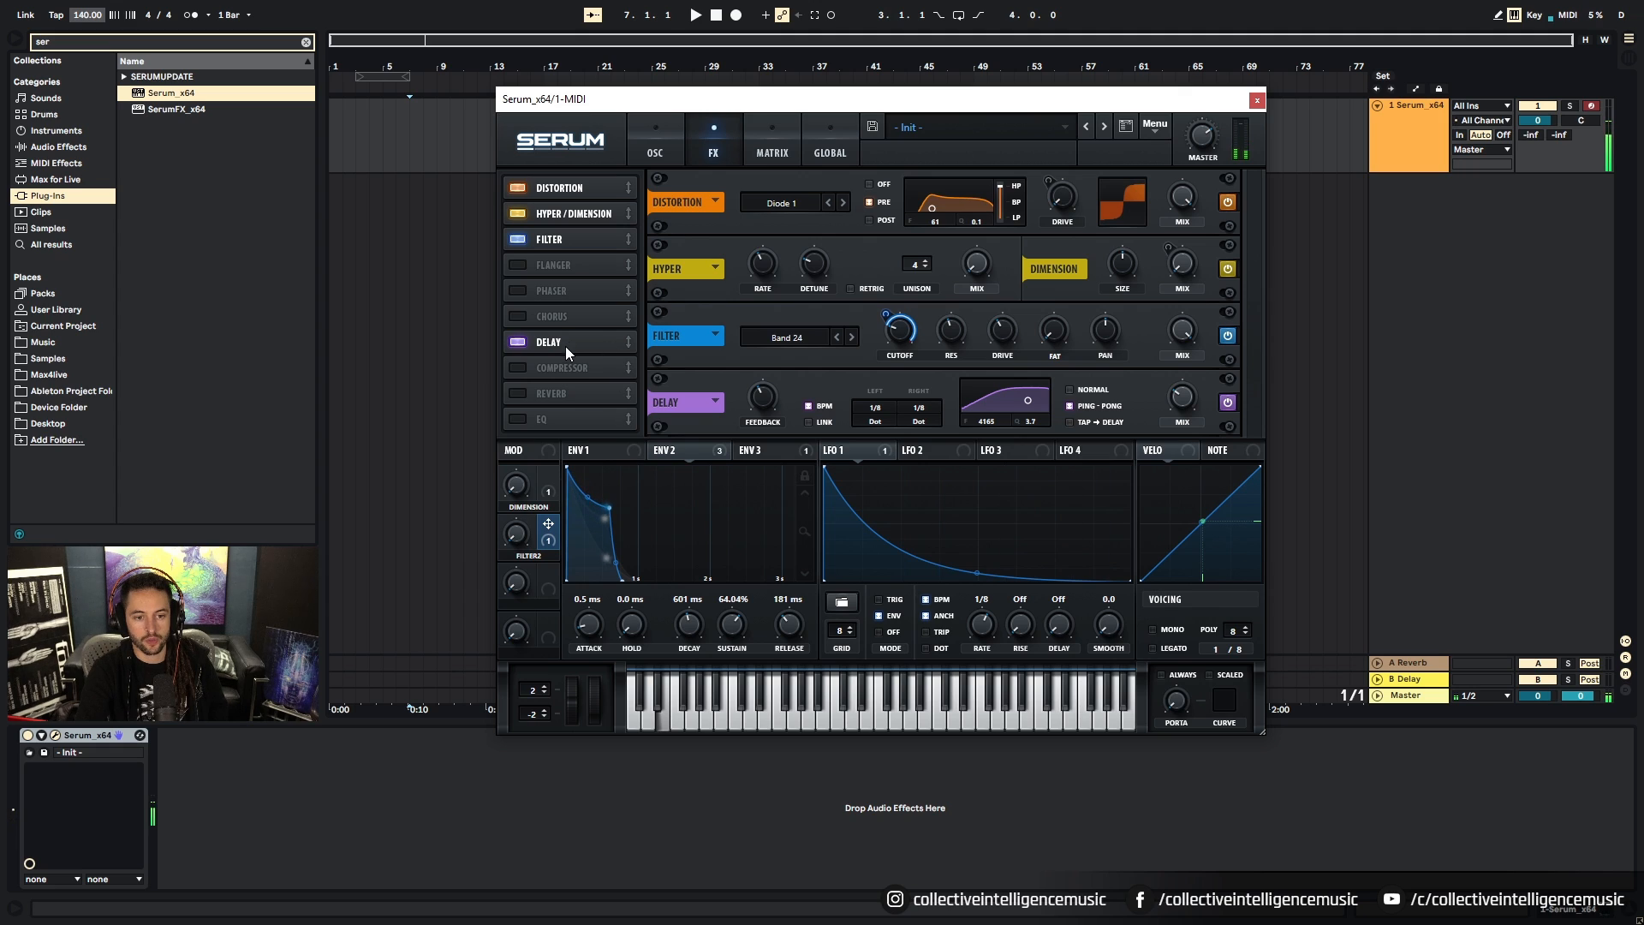
pyautogui.moveTo(565, 346); pyautogui.dragTo(563, 428)
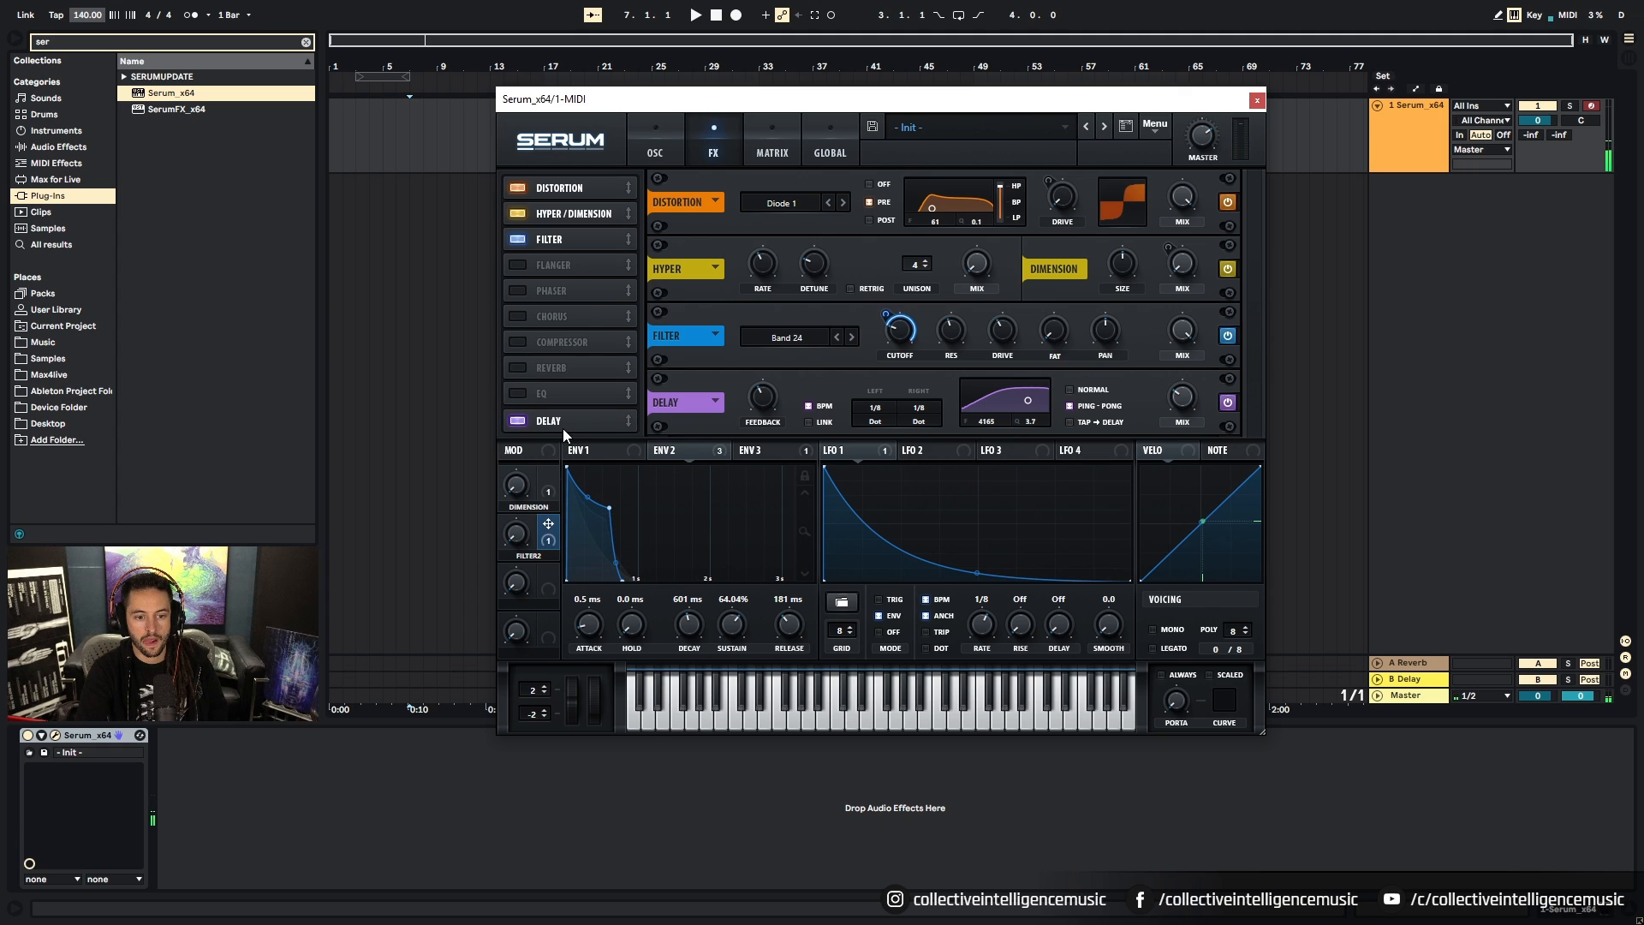
pyautogui.click(529, 342)
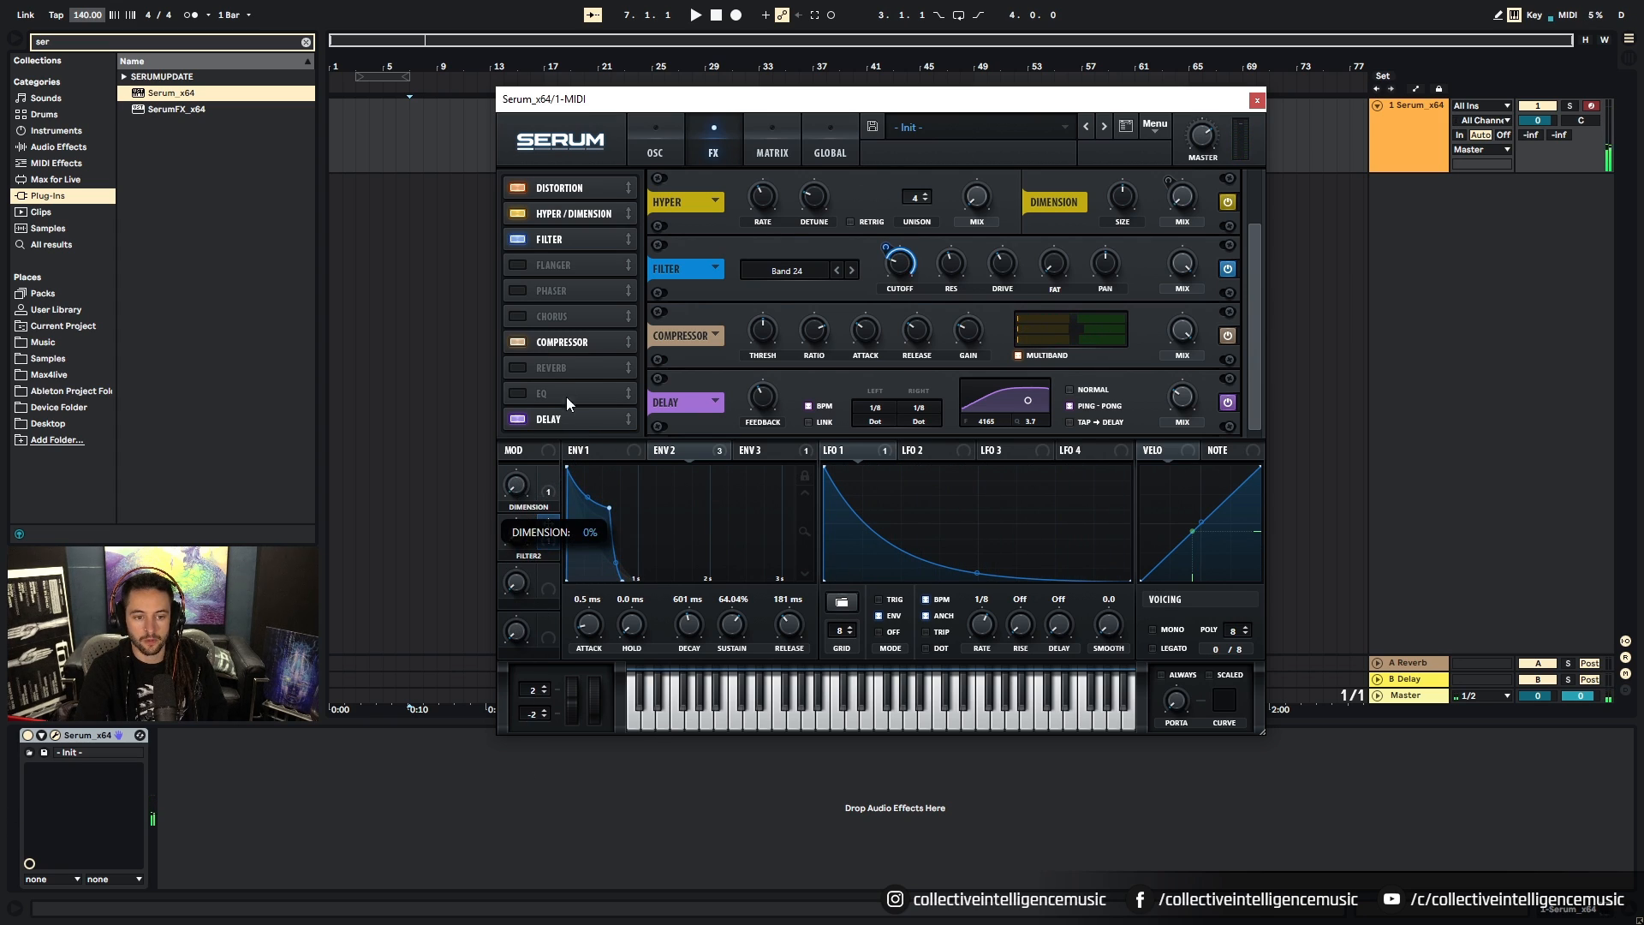
pyautogui.moveTo(570, 342); pyautogui.dragTo(591, 273)
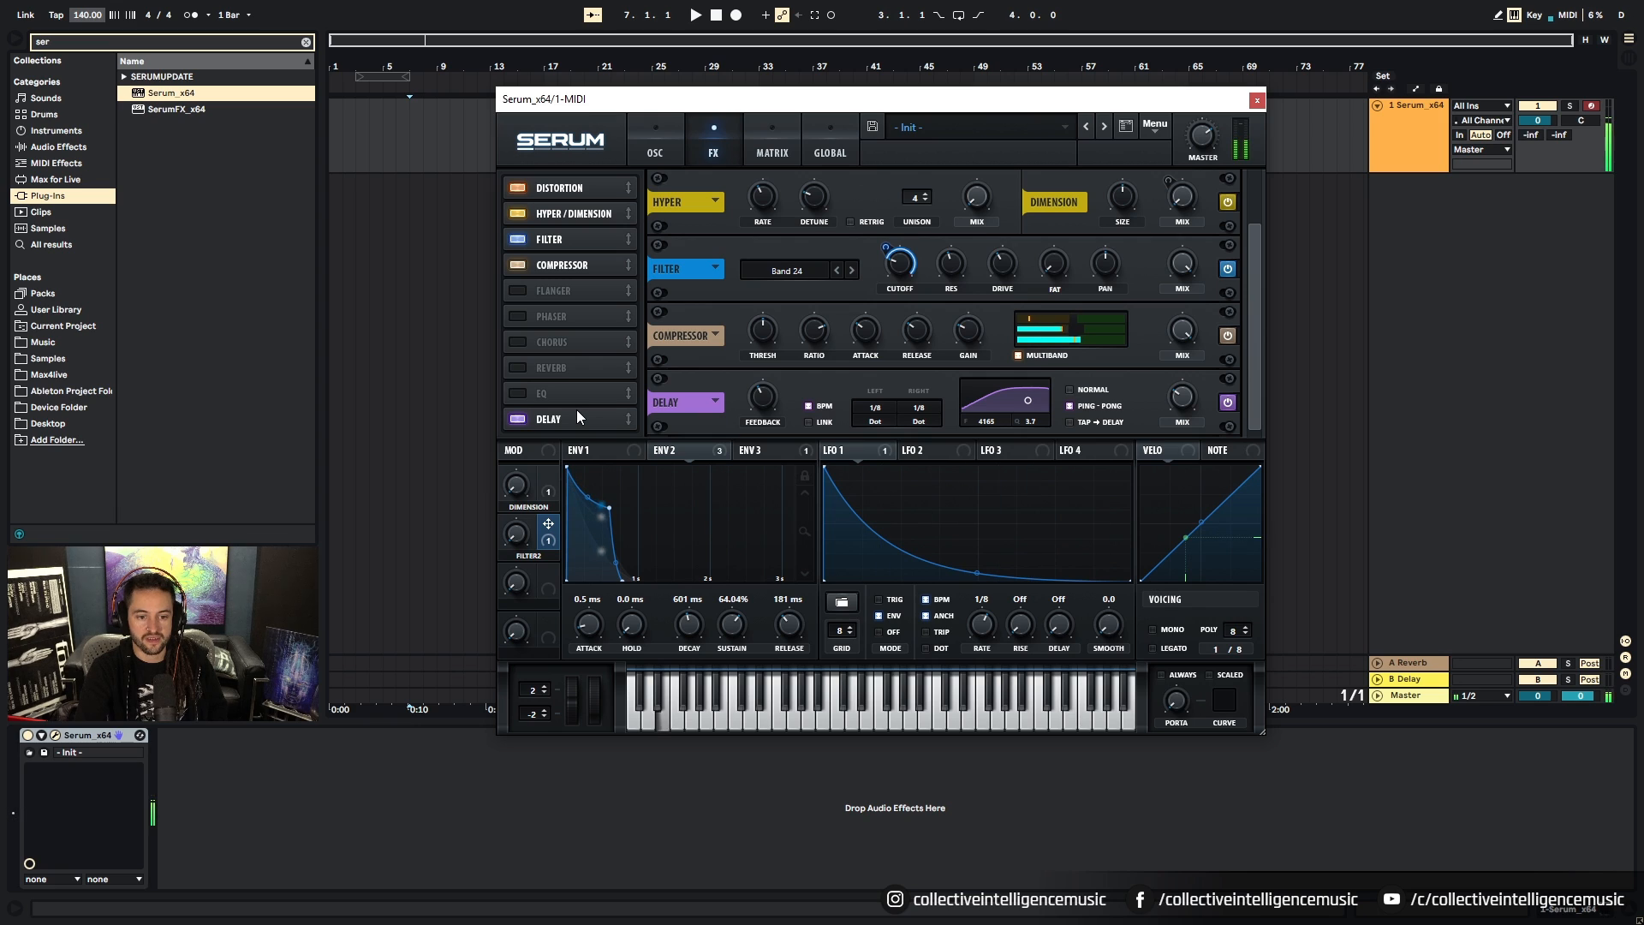
# Step: Enable EQ with its low band as a high-pass filter and try out the filter2 macro
pyautogui.click(547, 393)
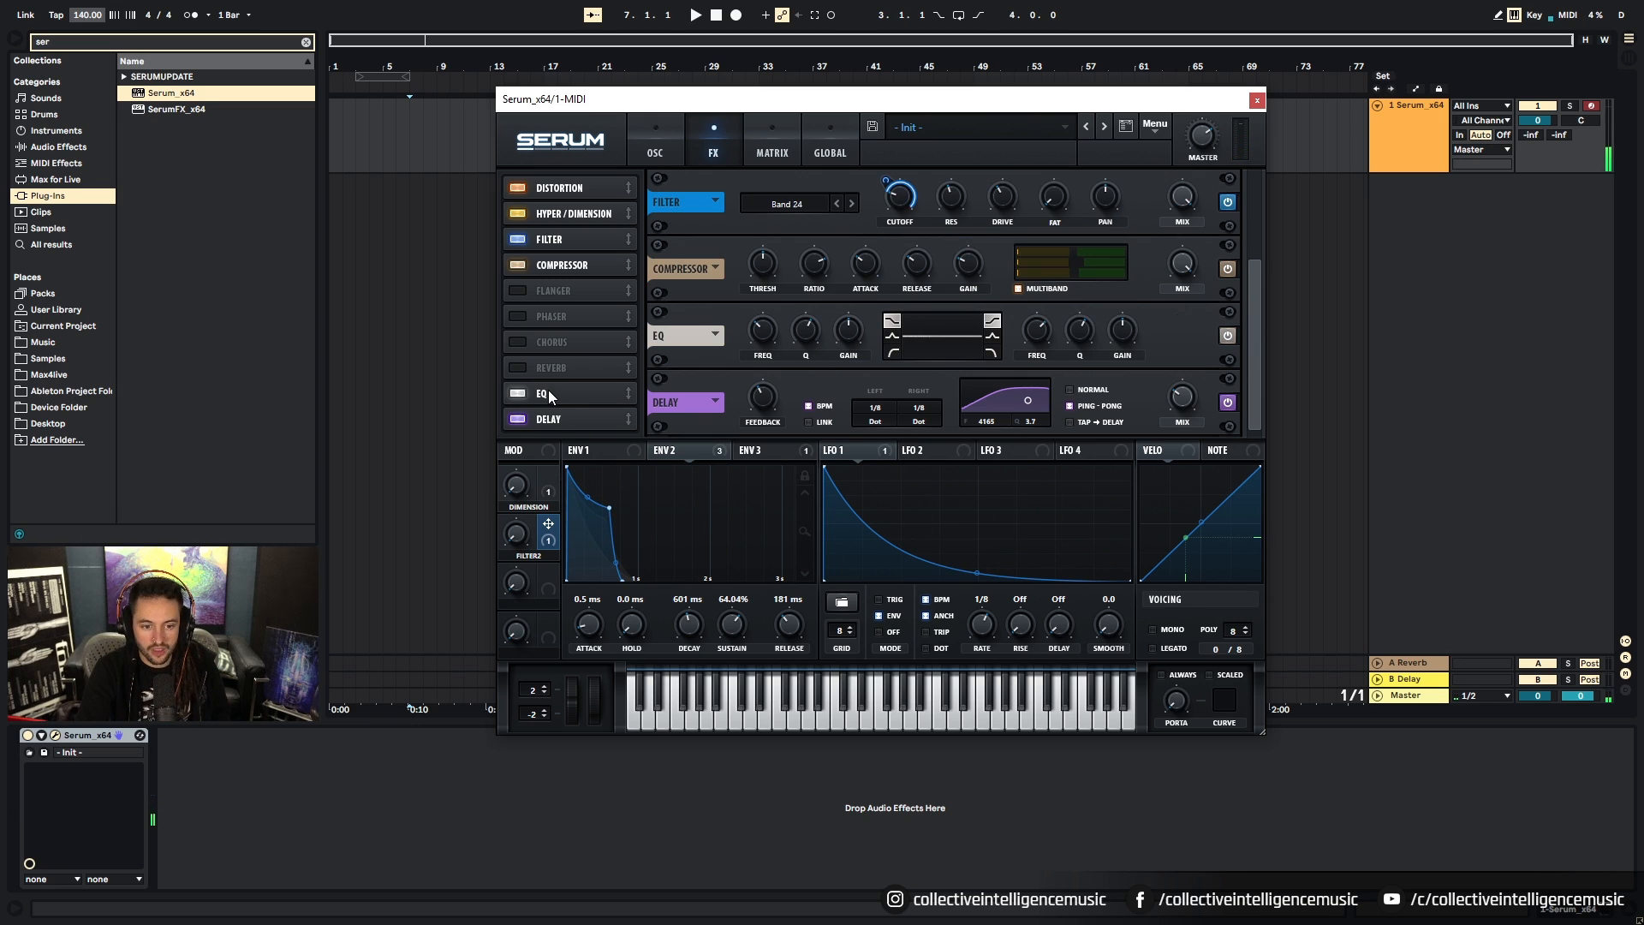
pyautogui.click(892, 352)
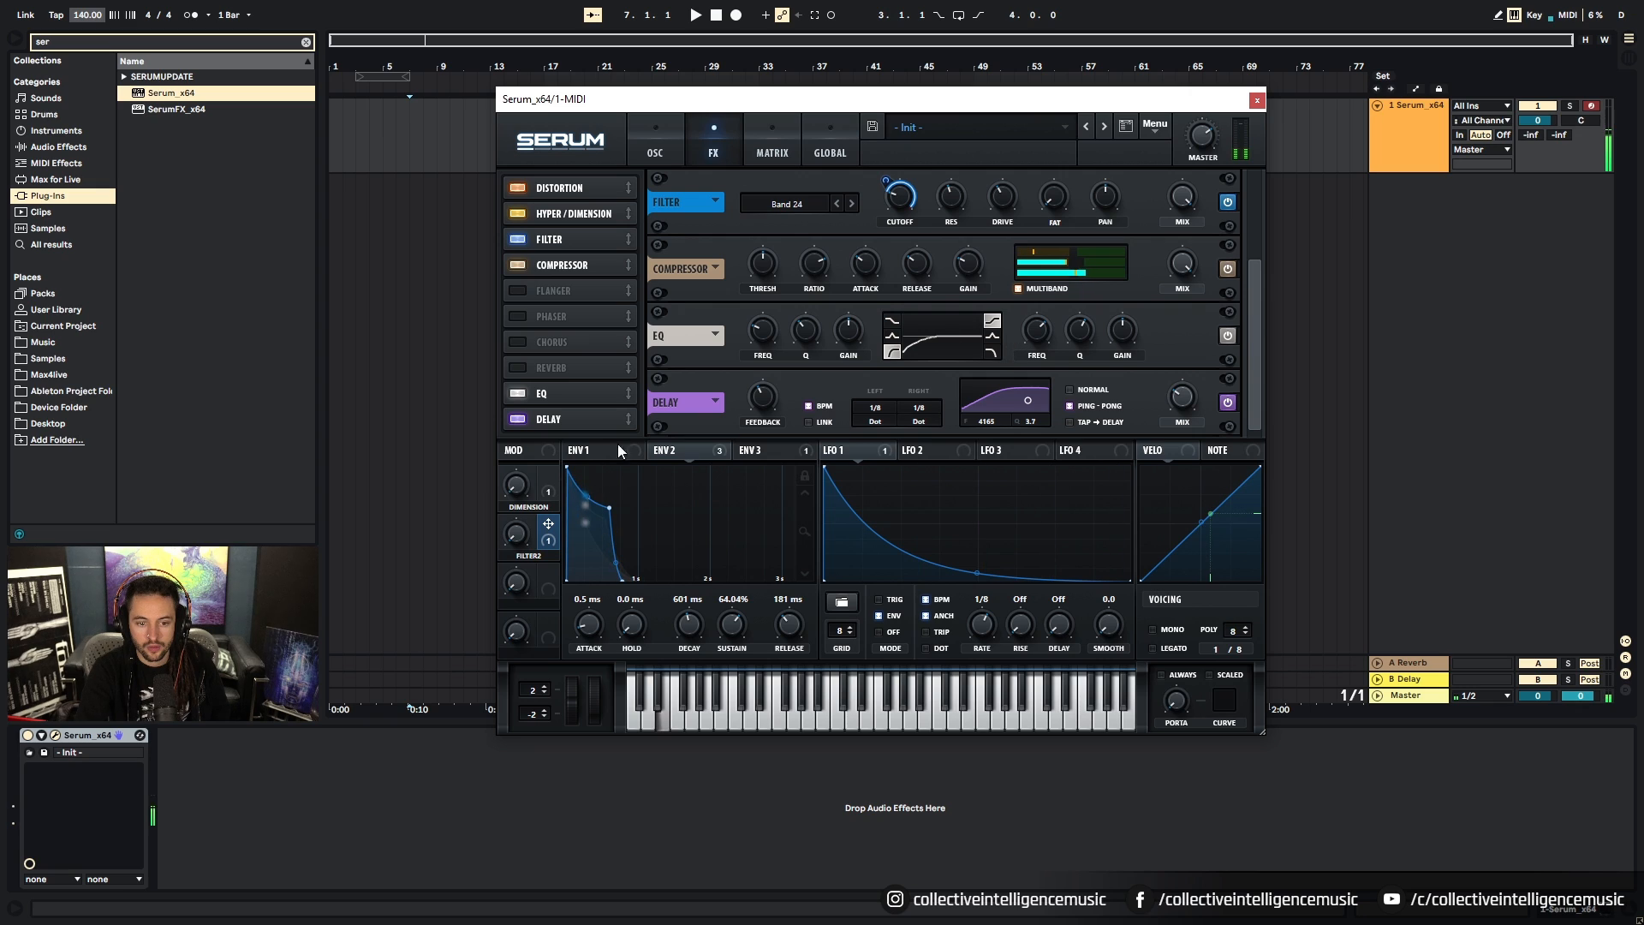
pyautogui.moveTo(587, 423); pyautogui.dragTo(565, 488)
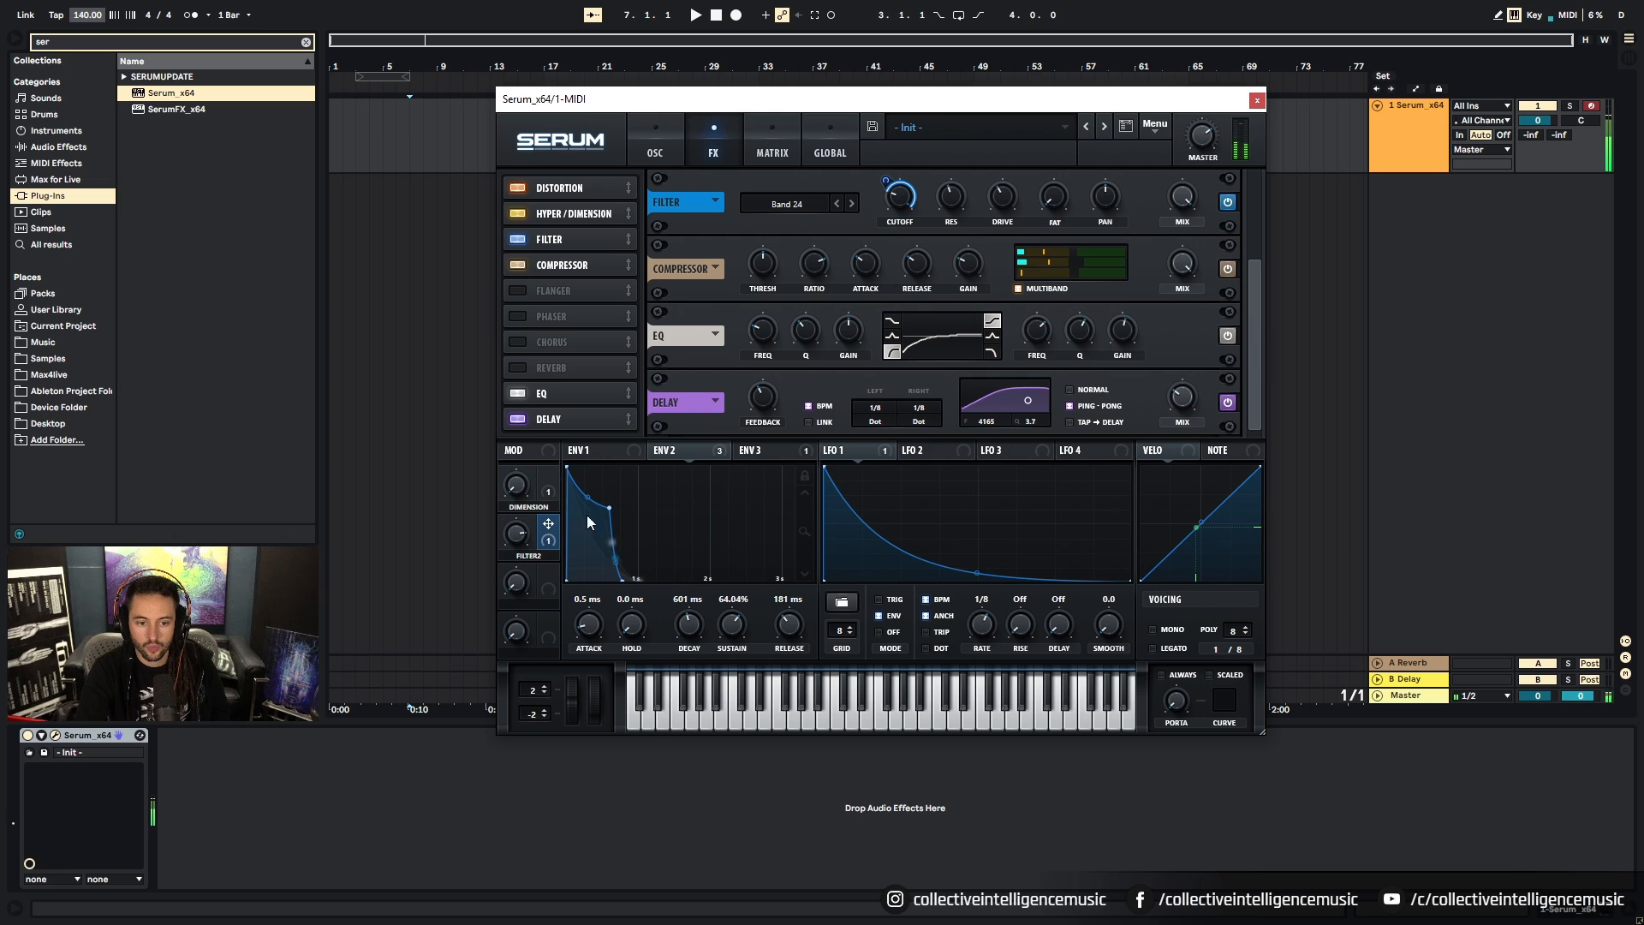
pyautogui.moveTo(524, 536); pyautogui.dragTo(497, 599)
# Step: Enable Reverb, move EQ directly after Compressor, and raise the reverb's decay and mix
pyautogui.click(527, 367)
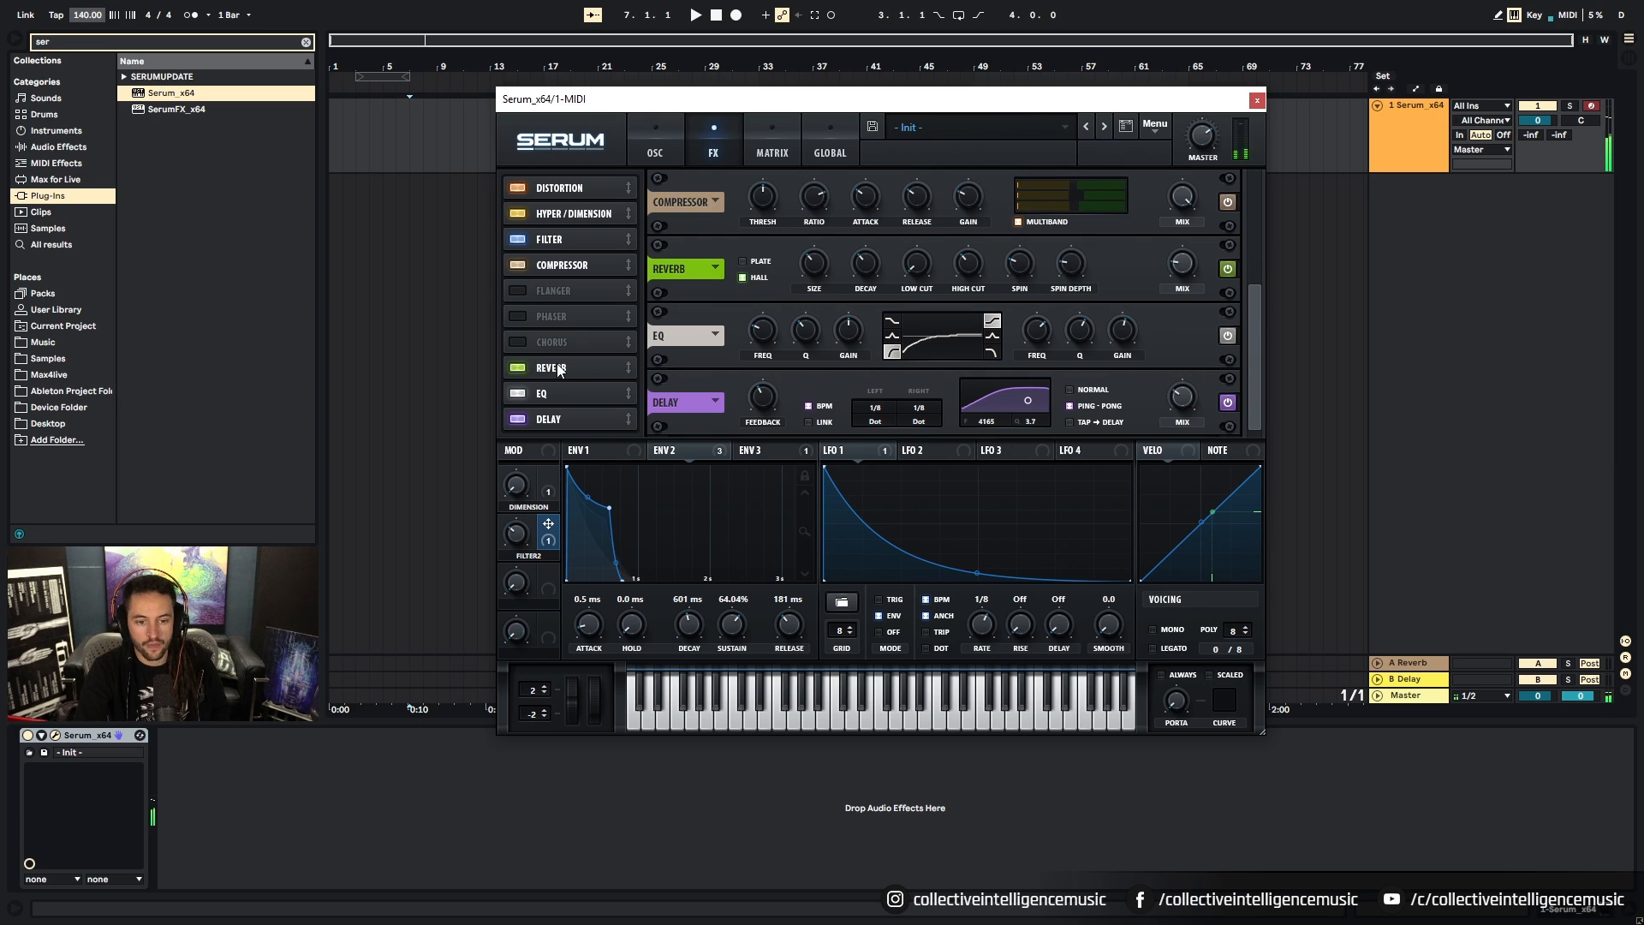
pyautogui.moveTo(553, 387); pyautogui.dragTo(593, 288)
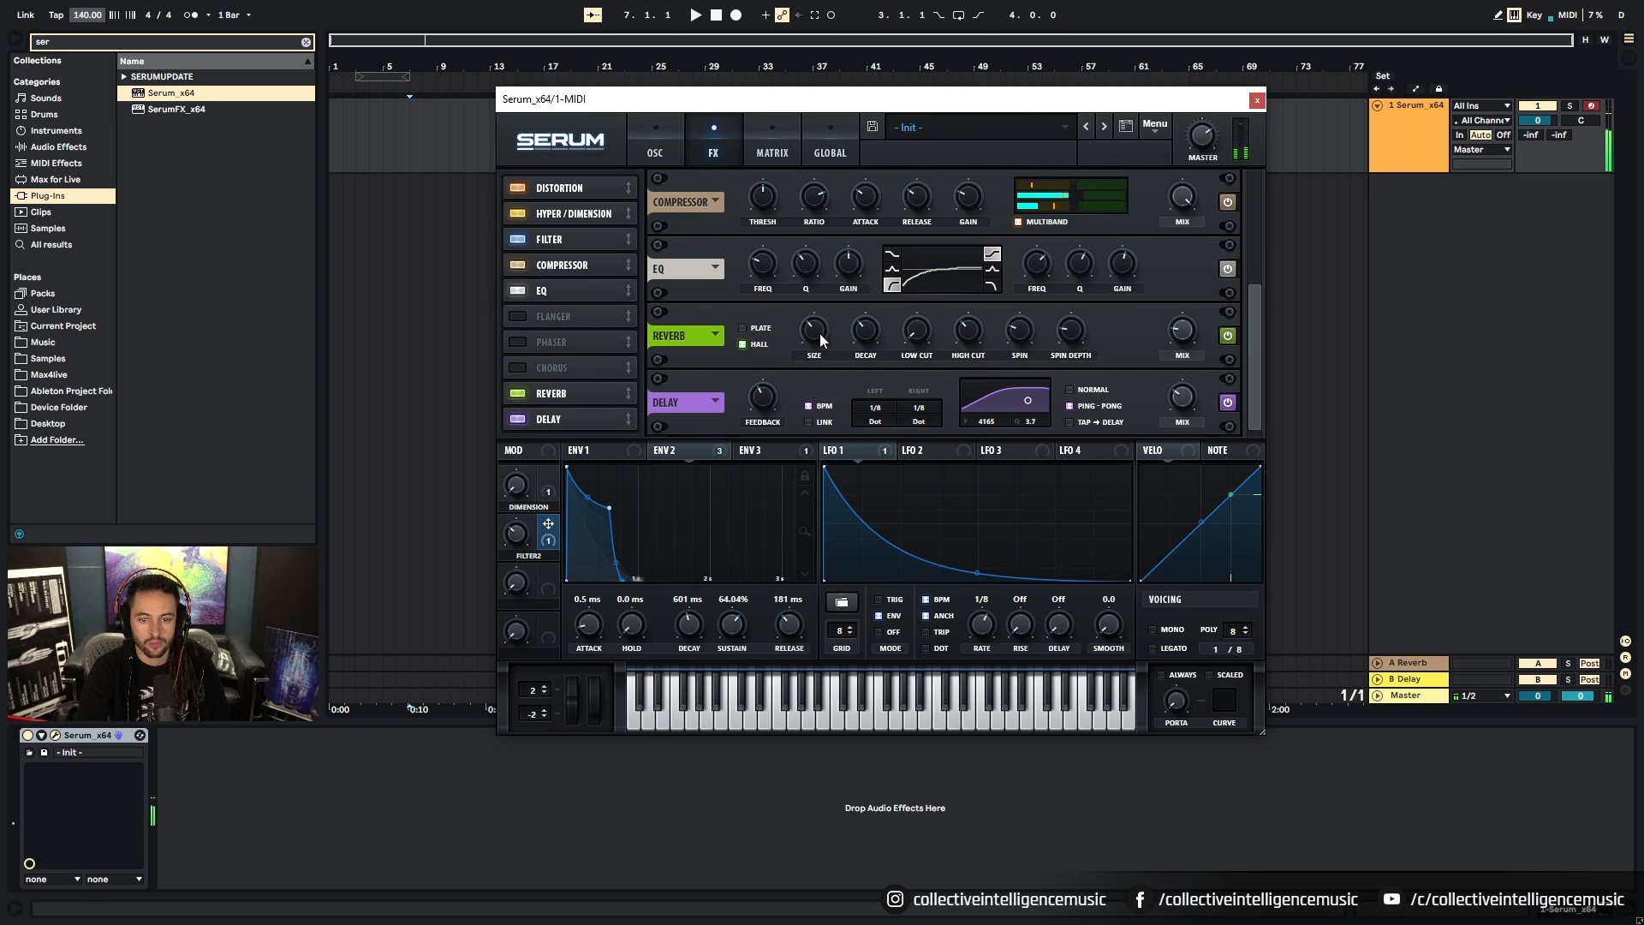
pyautogui.moveTo(872, 335); pyautogui.dragTo(886, 300)
pyautogui.moveTo(1182, 333); pyautogui.dragTo(1183, 305)
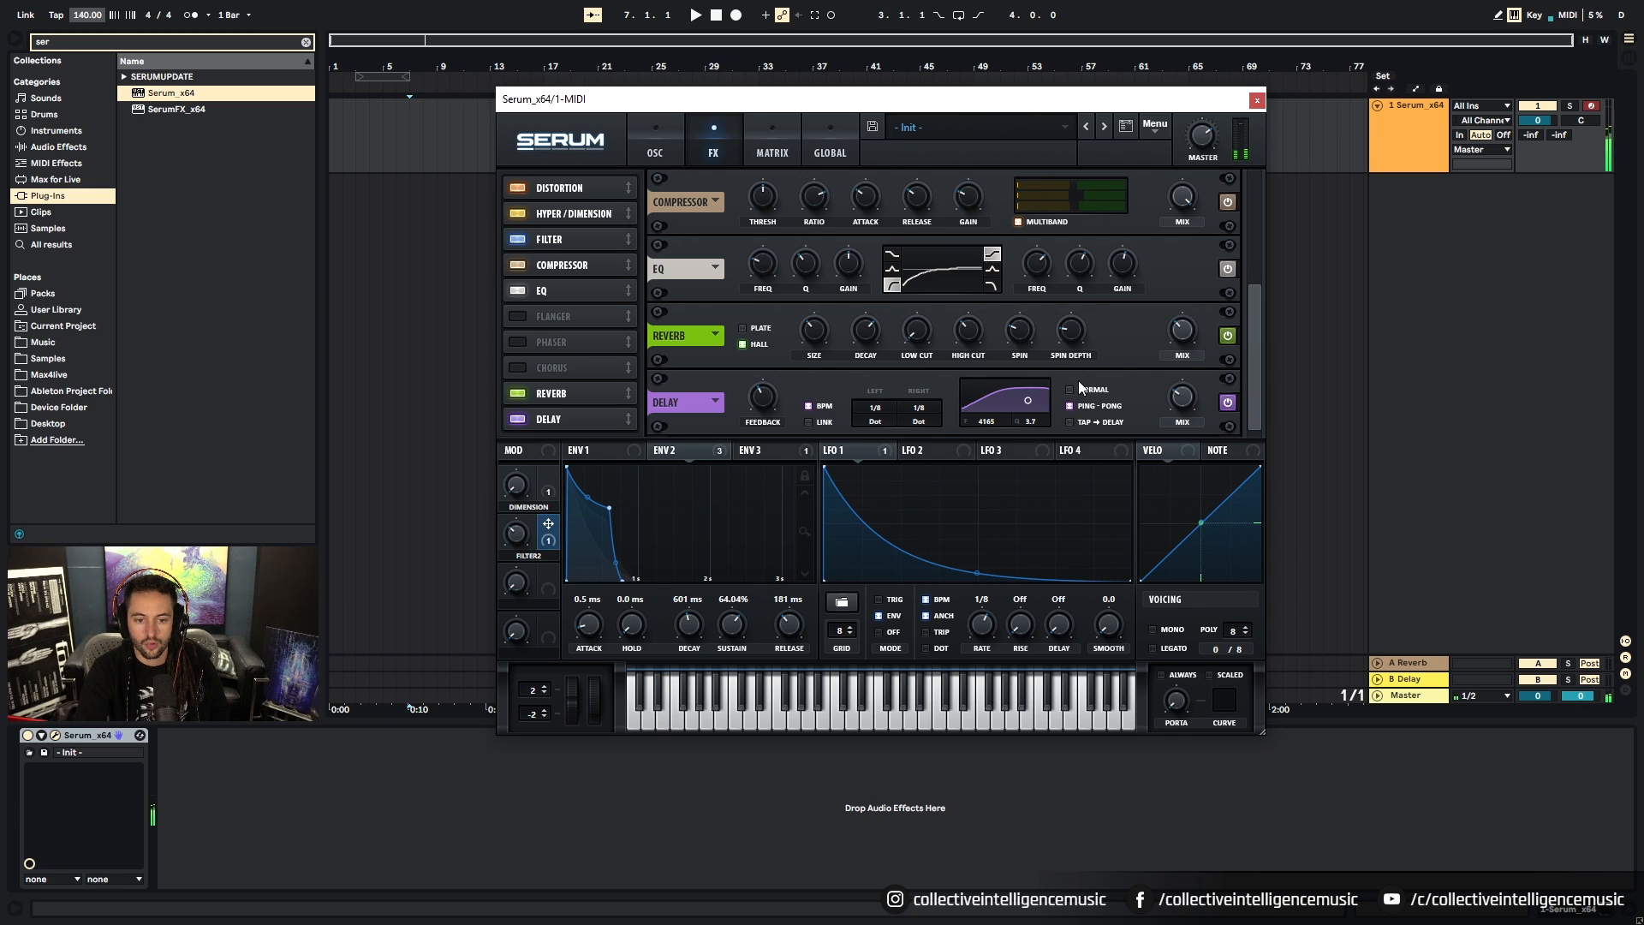
# Step: Audition the patch by sweeping the filter2 macro up and down while notes play
pyautogui.moveTo(516, 532)
pyautogui.mouseDown()
pyautogui.moveTo(529, 549)
pyautogui.moveTo(518, 526)
pyautogui.mouseUp()
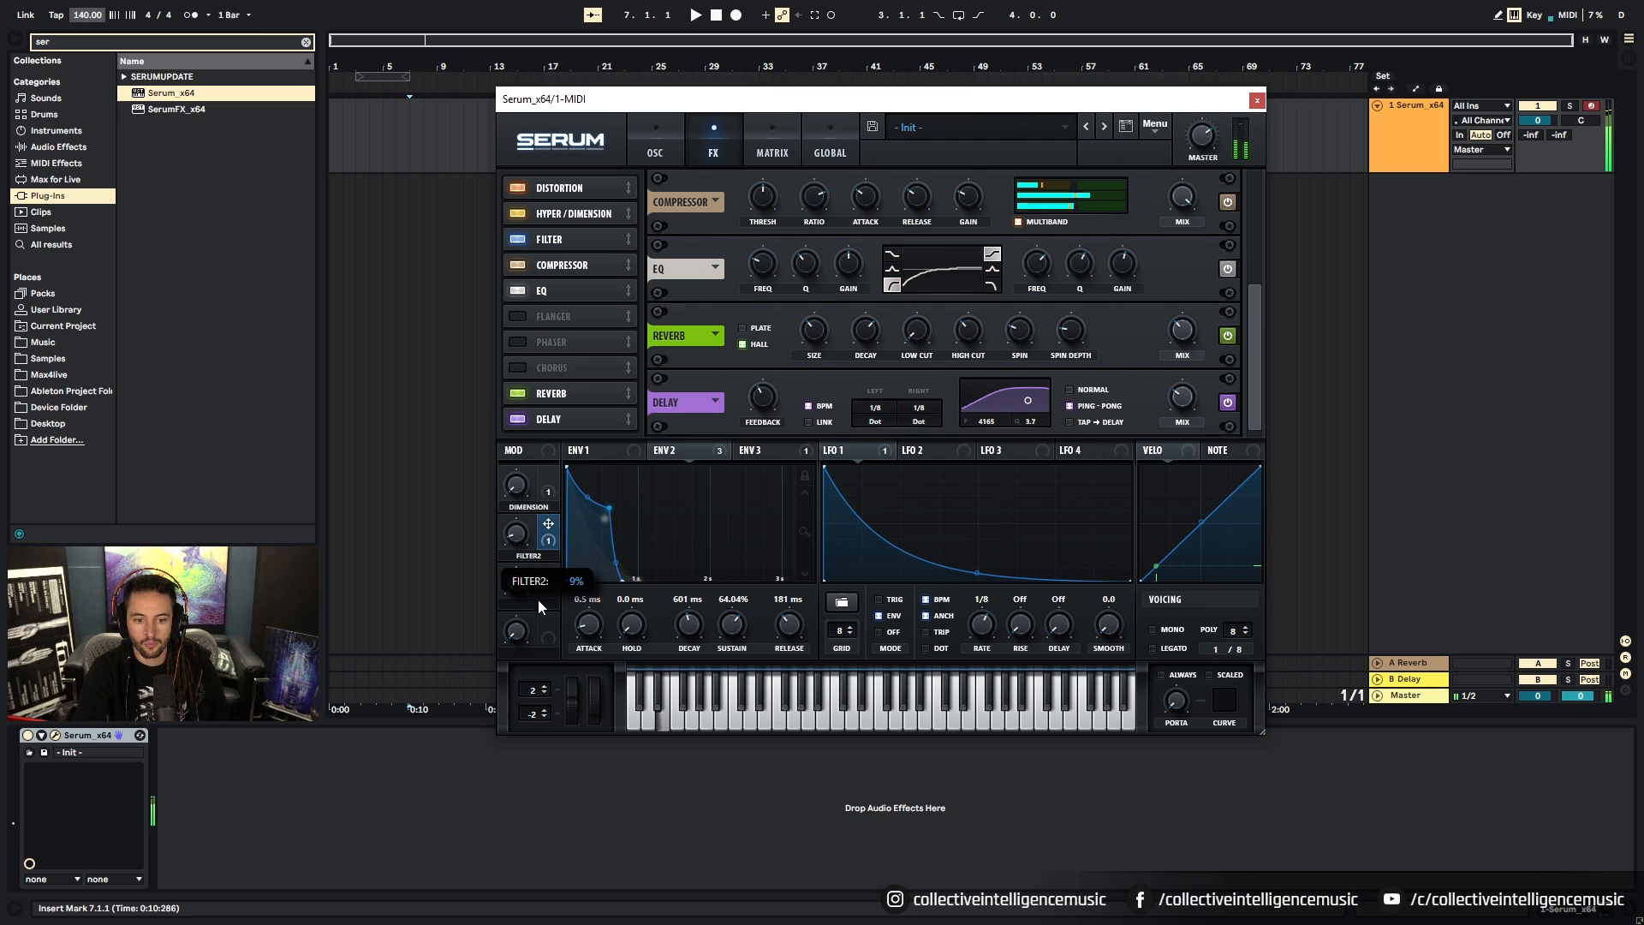
pyautogui.moveTo(539, 606); pyautogui.dragTo(514, 560)
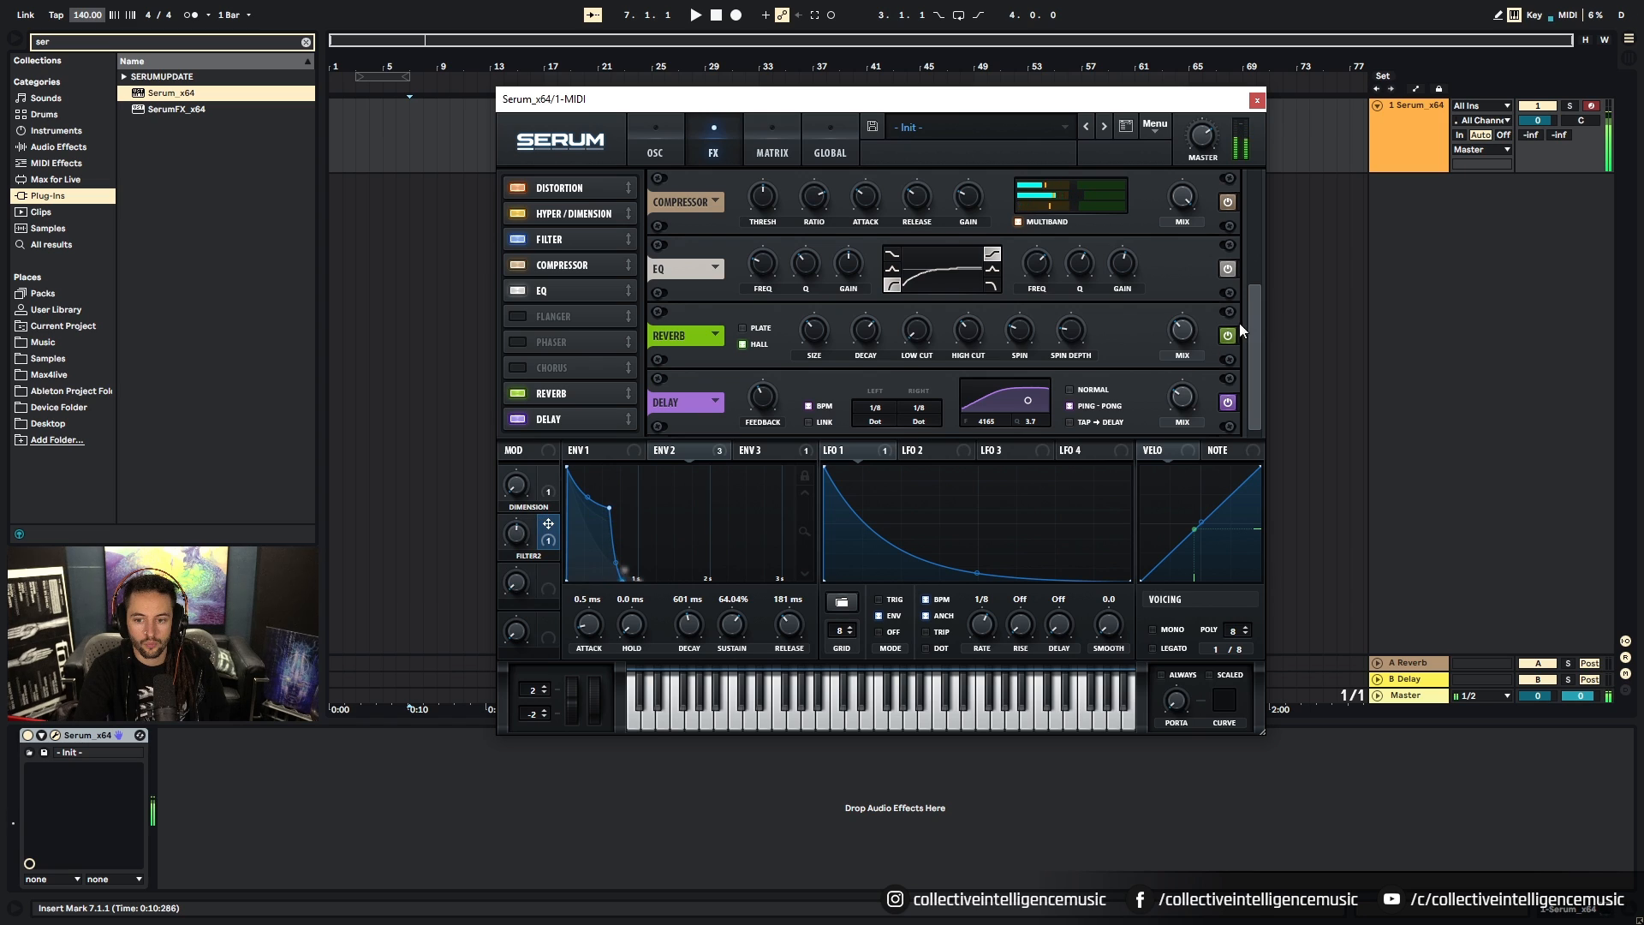
pyautogui.moveTo(1176, 340)
pyautogui.moveTo(500, 545)
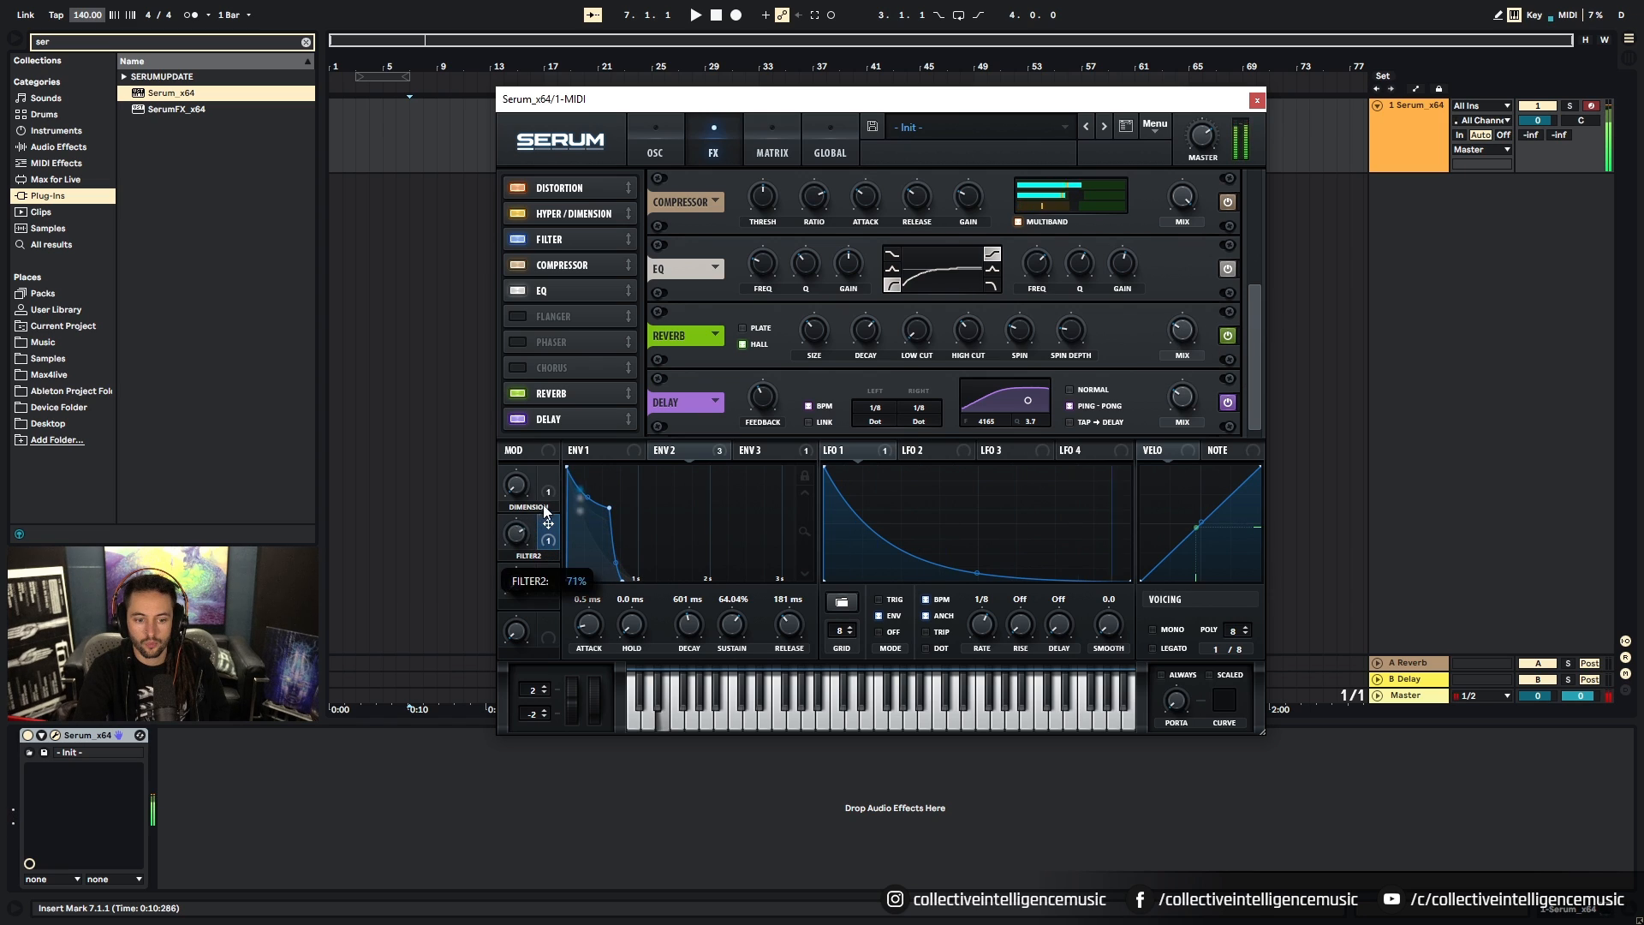
pyautogui.moveTo(496, 536); pyautogui.dragTo(534, 548)
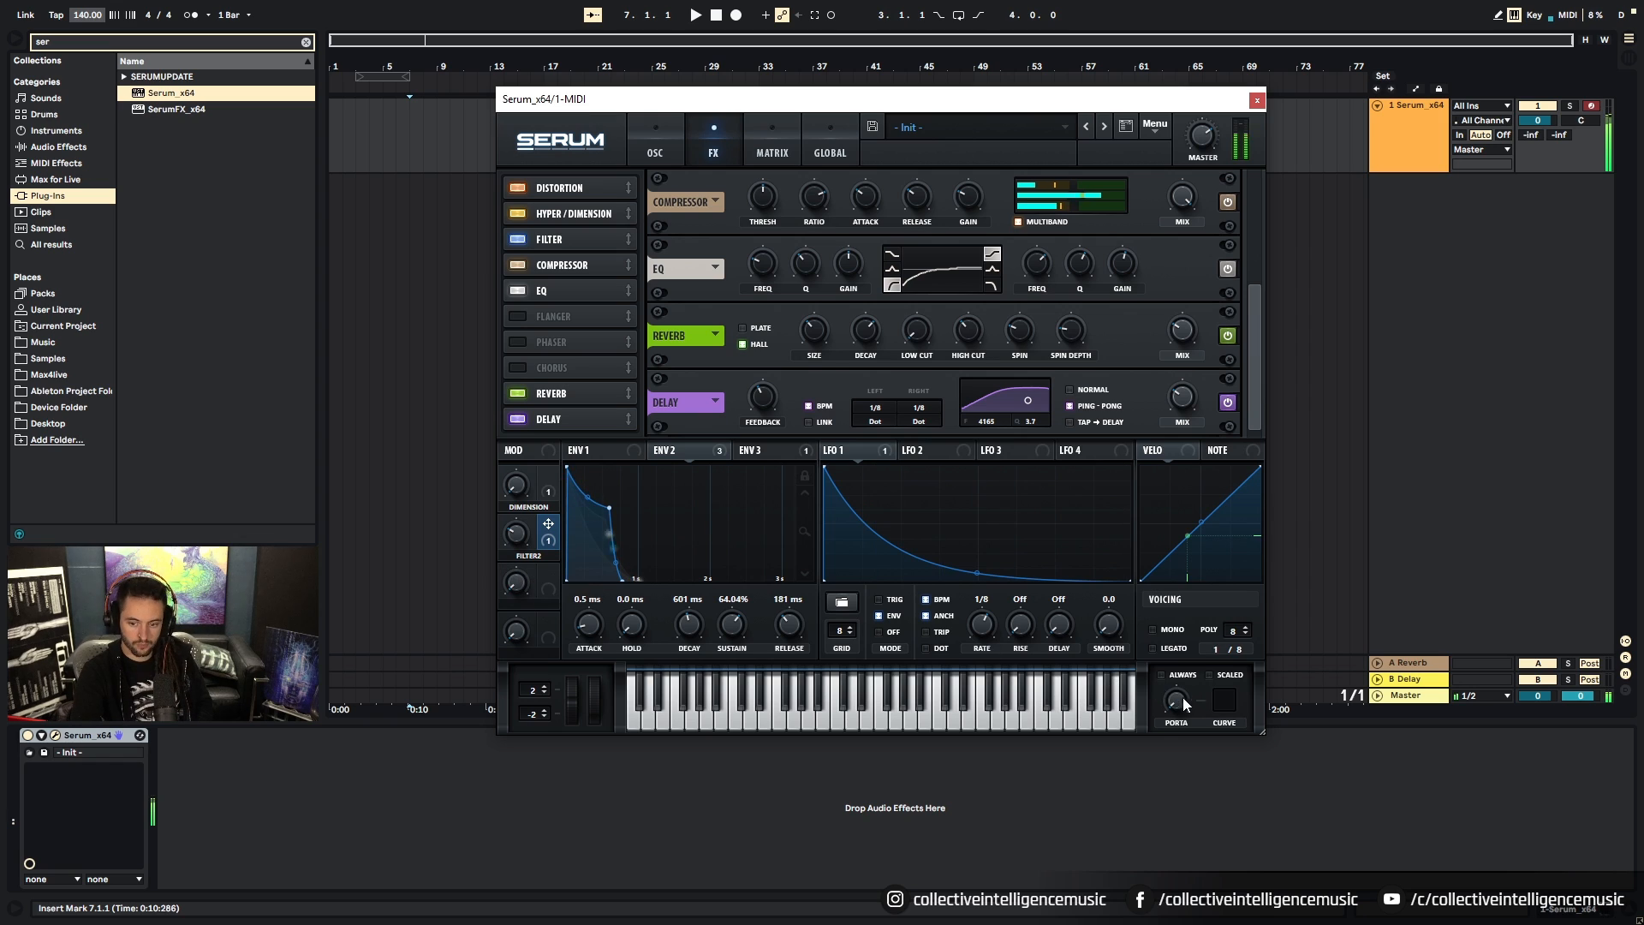
# Step: Raise the portamento time, set portamento to Always, and try it with the filter2 macro
pyautogui.moveTo(1172, 703)
pyautogui.mouseDown()
pyautogui.moveTo(1189, 647)
pyautogui.moveTo(1182, 680)
pyautogui.mouseUp()
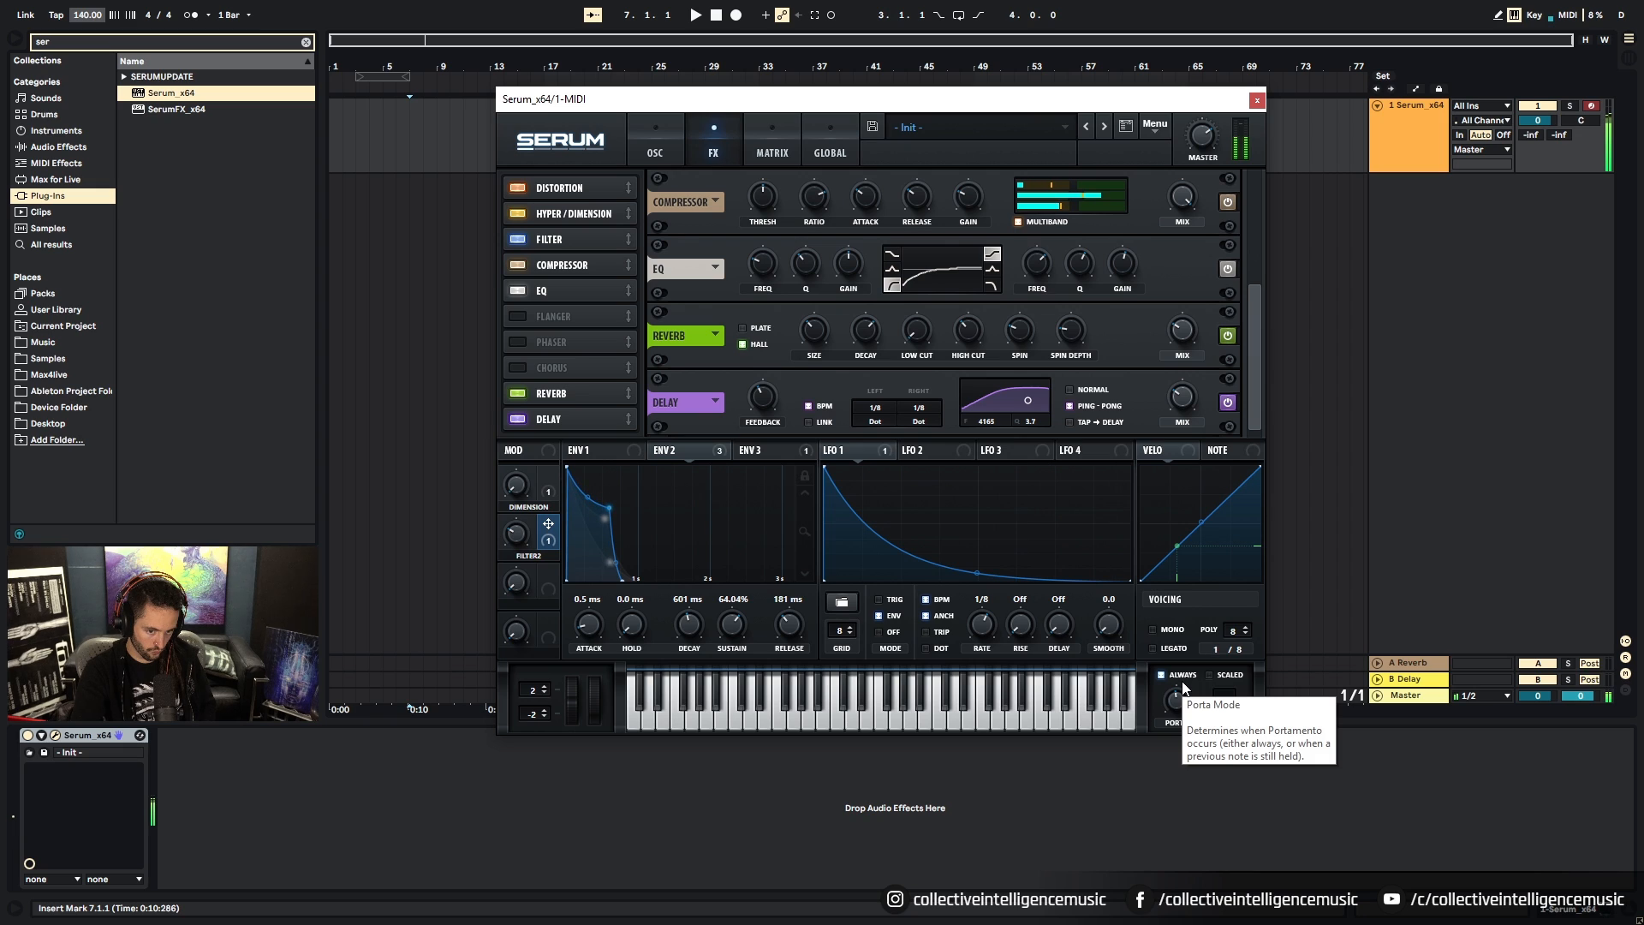
pyautogui.moveTo(528, 535)
pyautogui.mouseDown()
pyautogui.moveTo(527, 510)
pyautogui.moveTo(546, 507)
pyautogui.mouseUp()
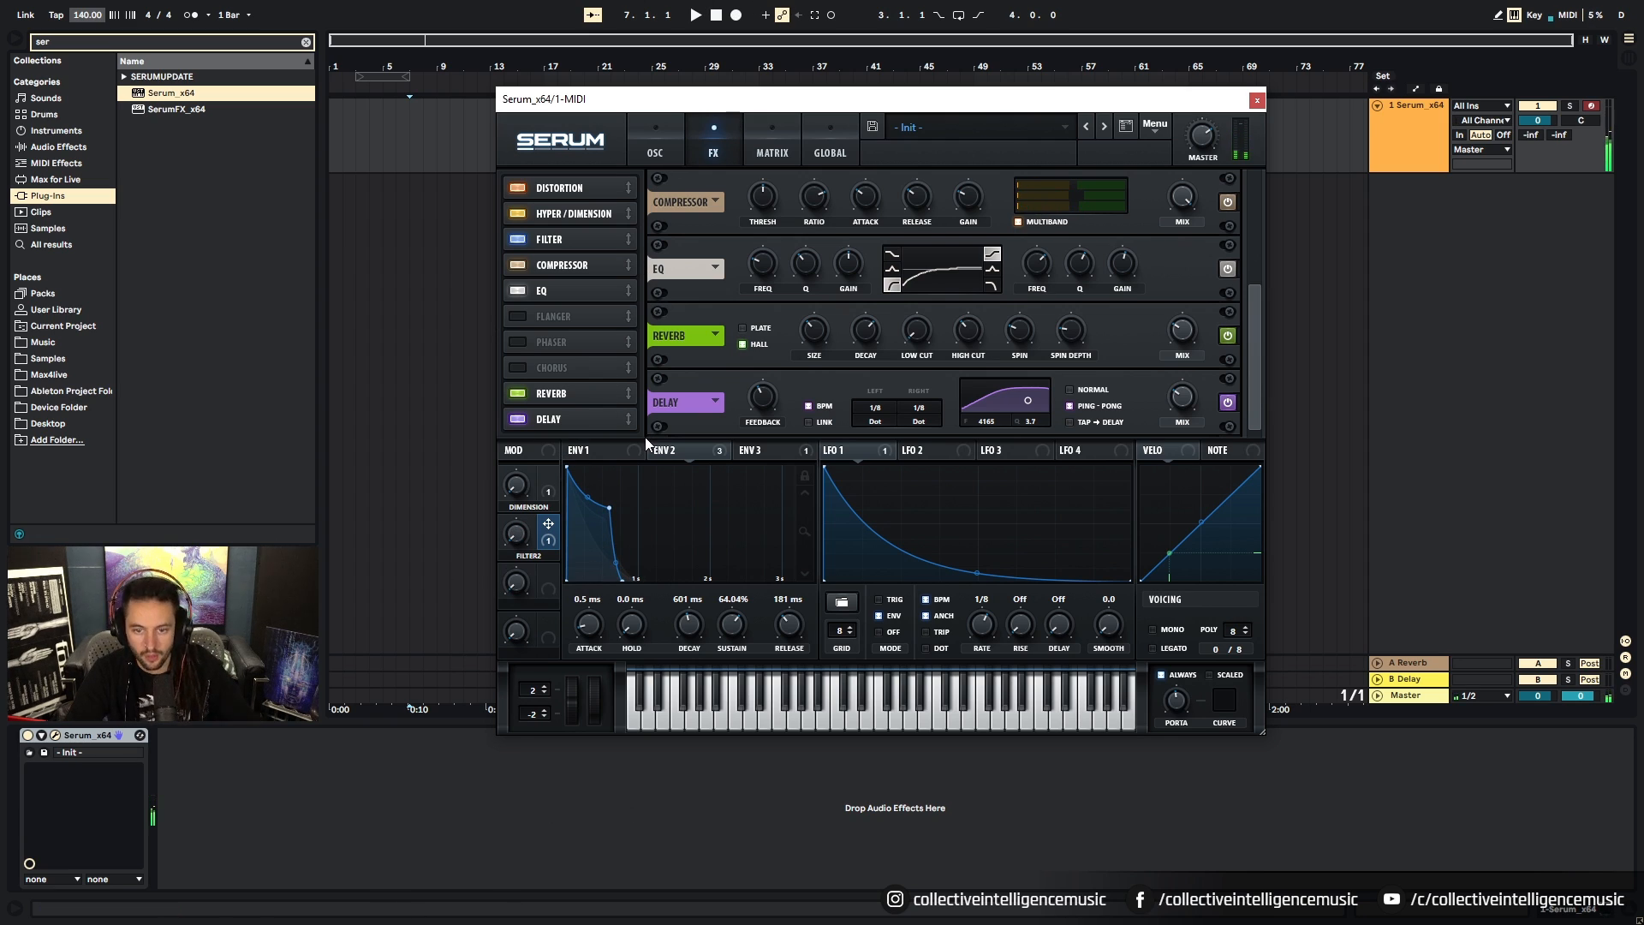
# Step: Set oscillator A's unison to 16 voices, sweep the filter2 macro and close the Serum window
pyautogui.click(667, 125)
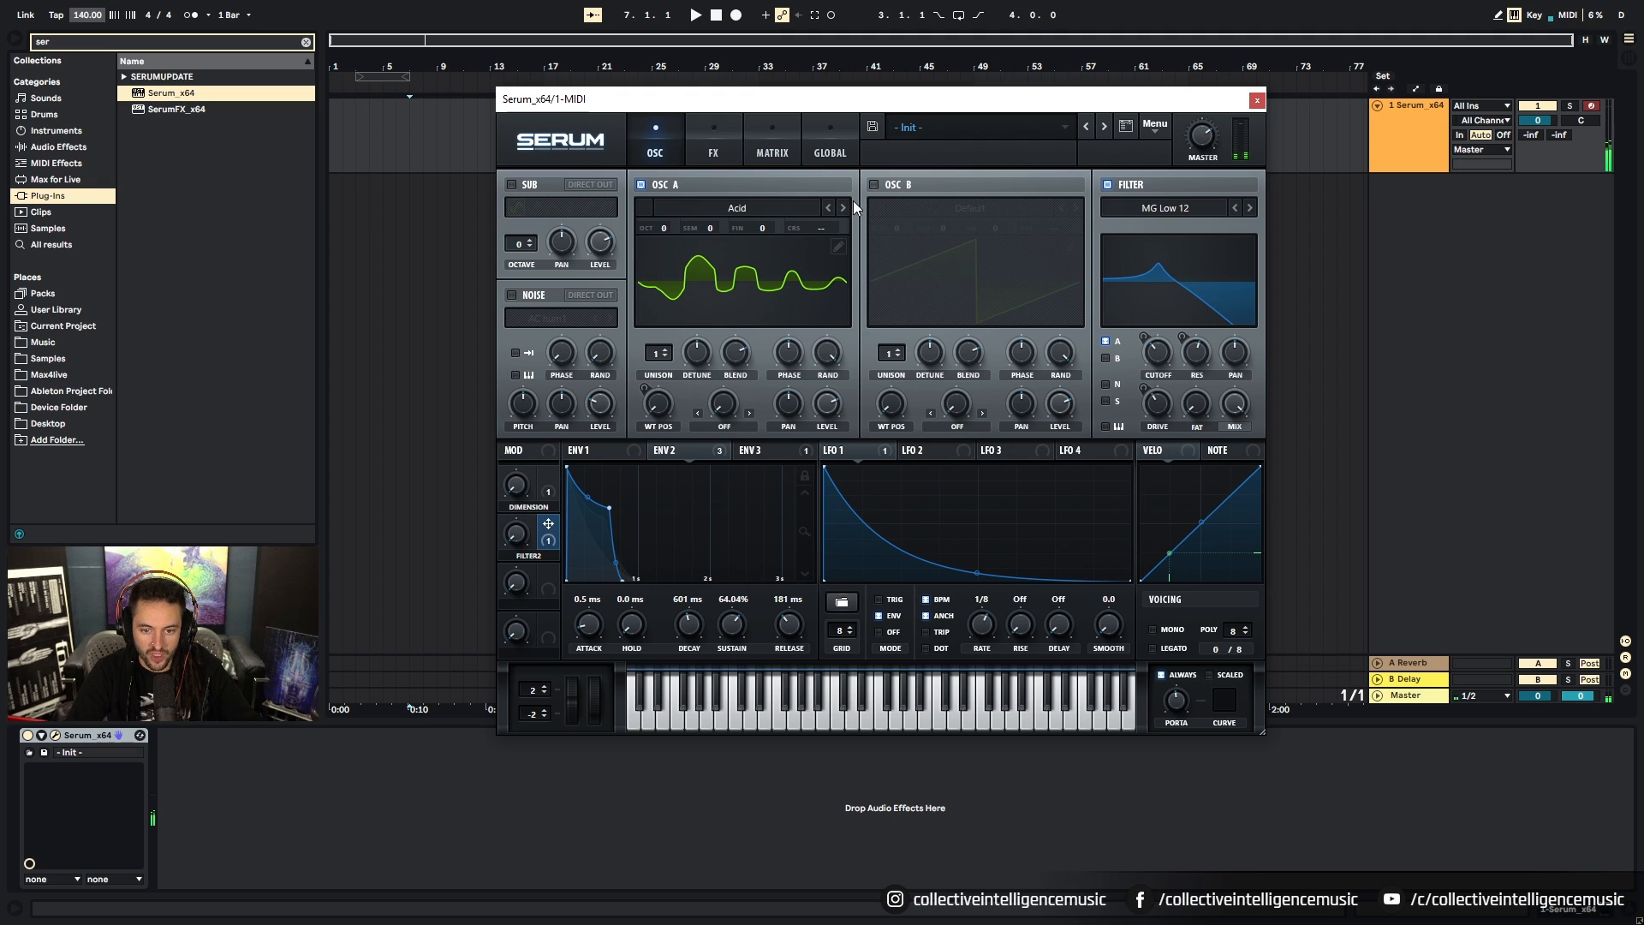
pyautogui.scroll(15, 665, 353)
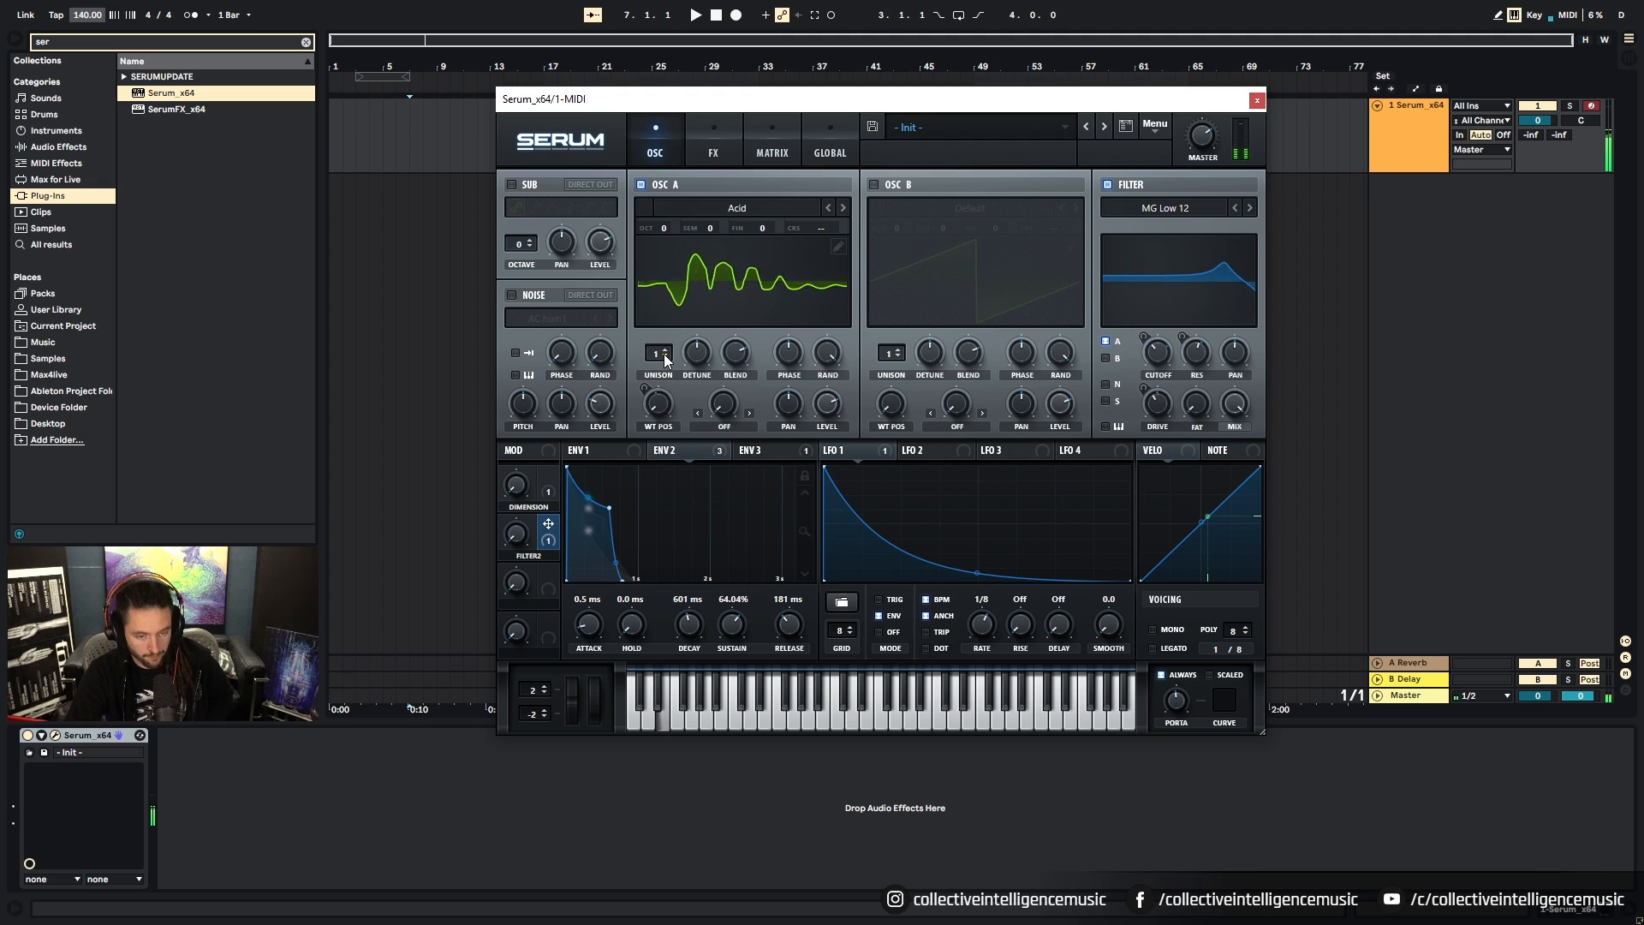
pyautogui.moveTo(520, 531); pyautogui.dragTo(556, 567)
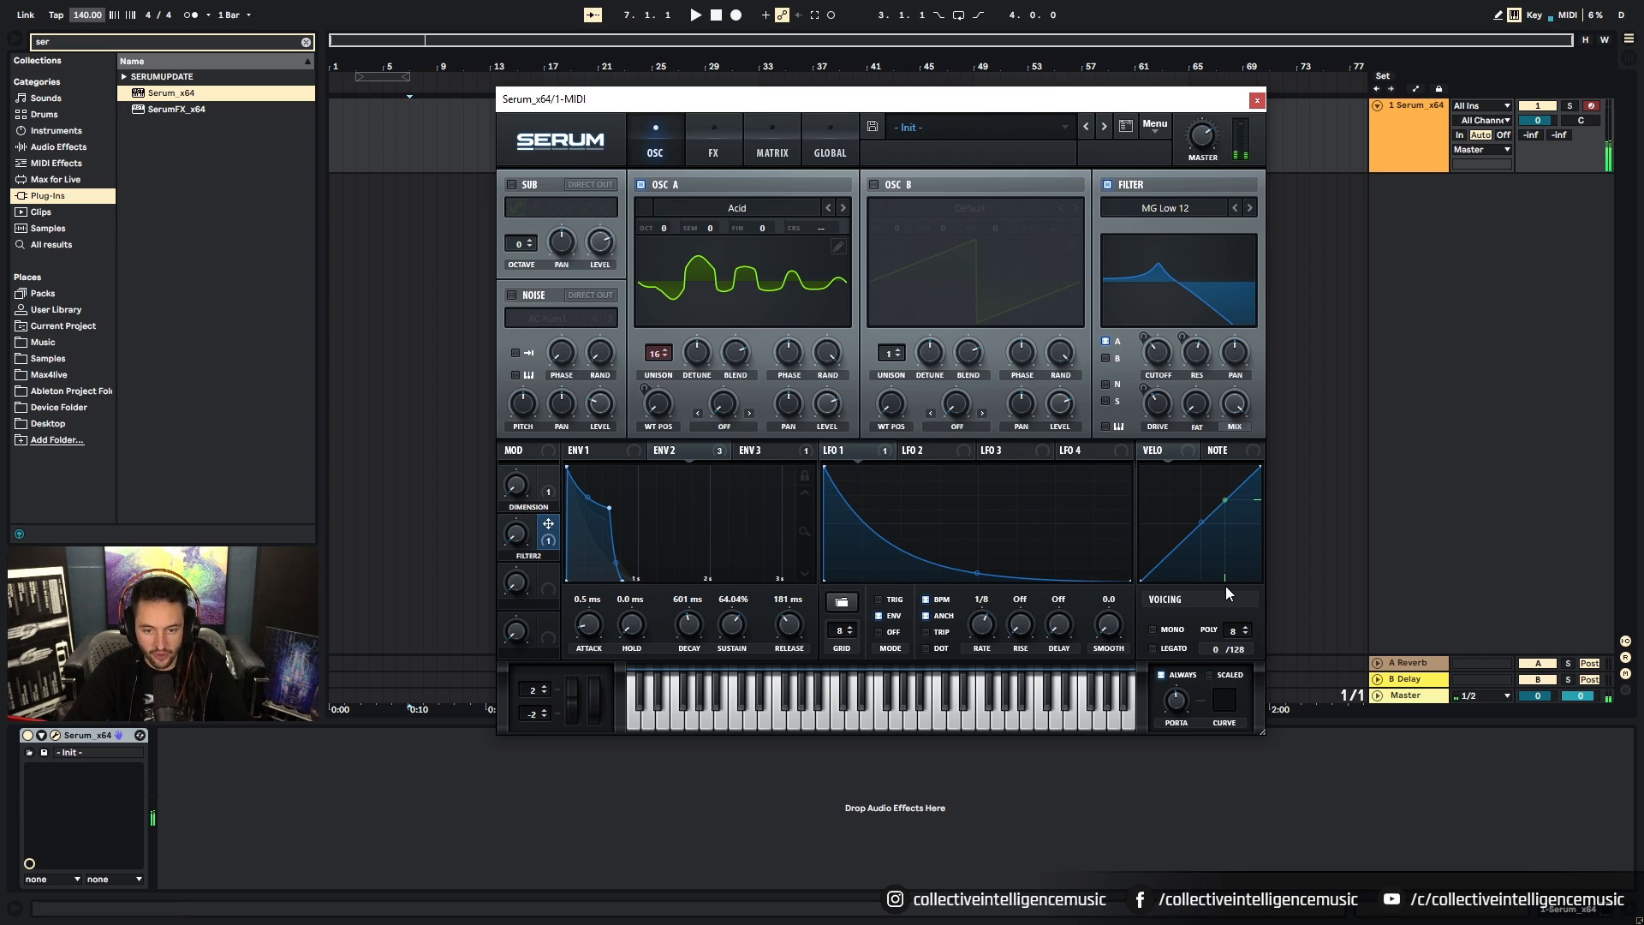
pyautogui.click(1257, 101)
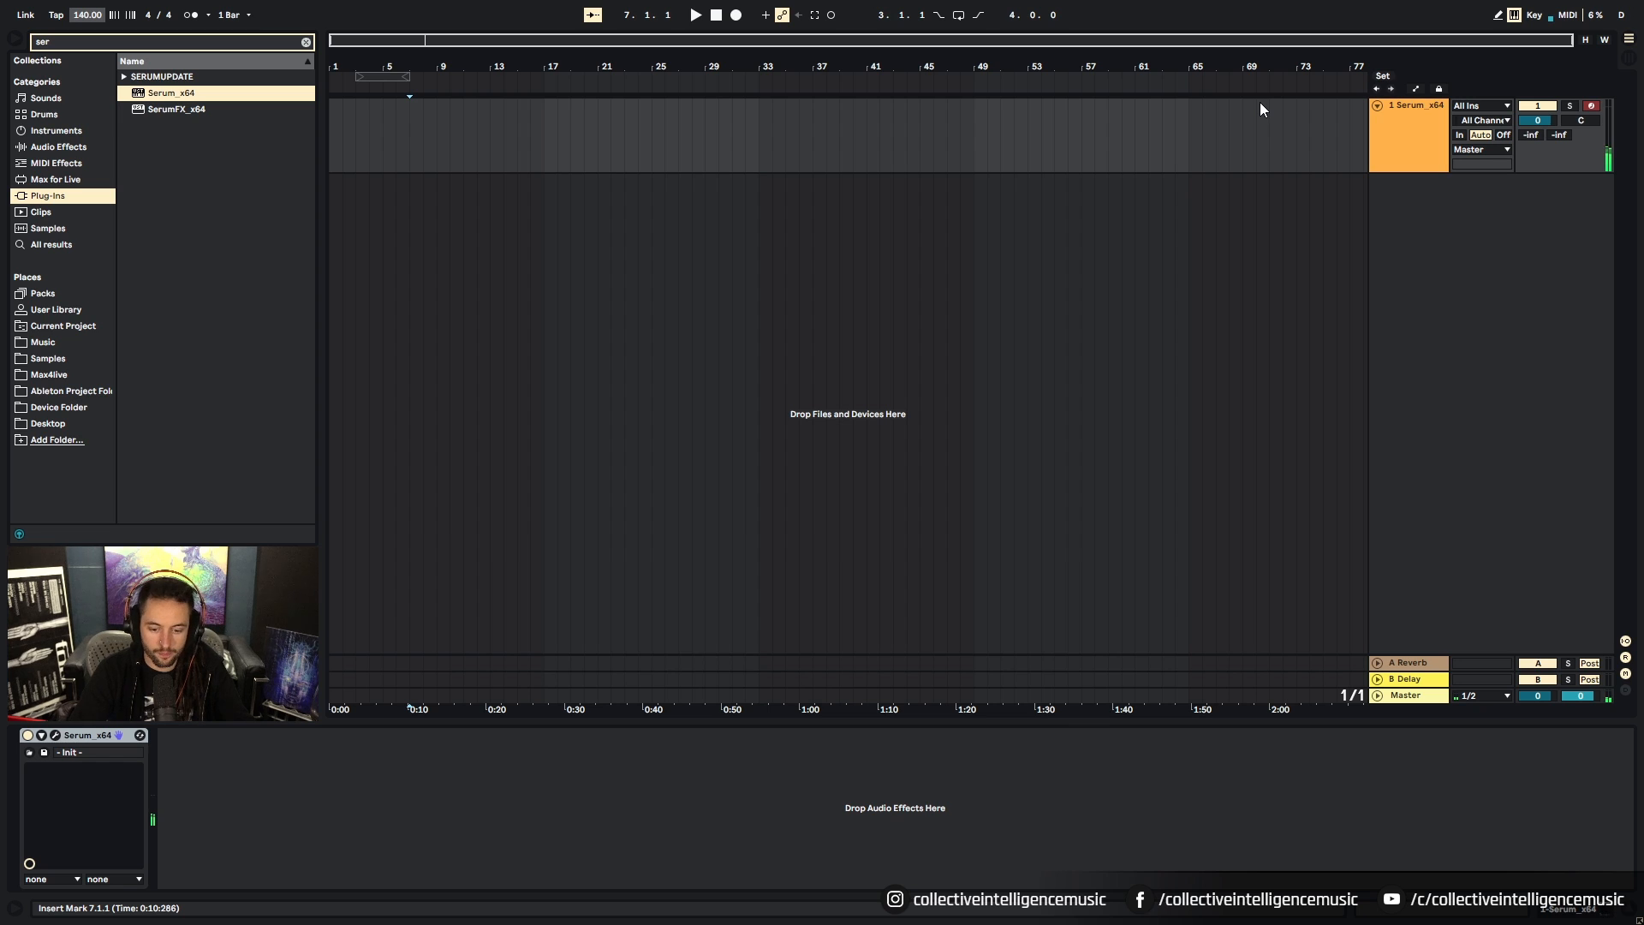